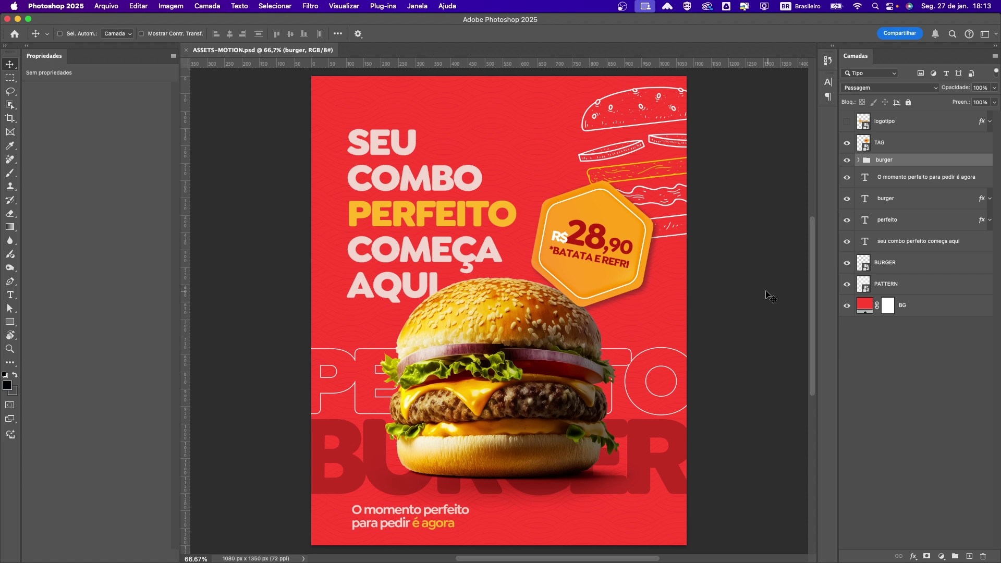
Examine the separate tag, text, burger, pattern and background layers of the ASSETS-MOTION.psd artwork
left_click(917, 150)
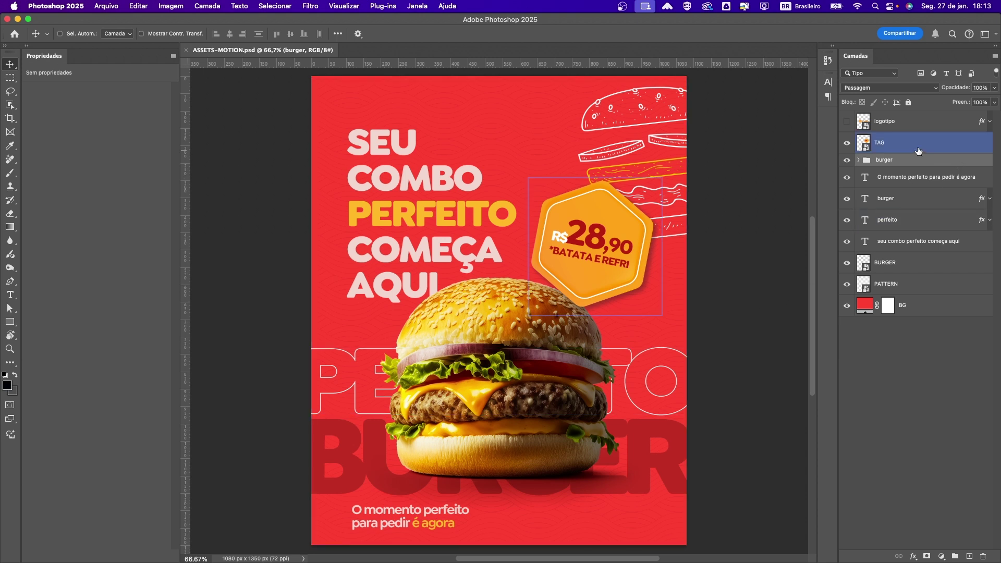
left_click(917, 141, "super")
left_click(901, 226)
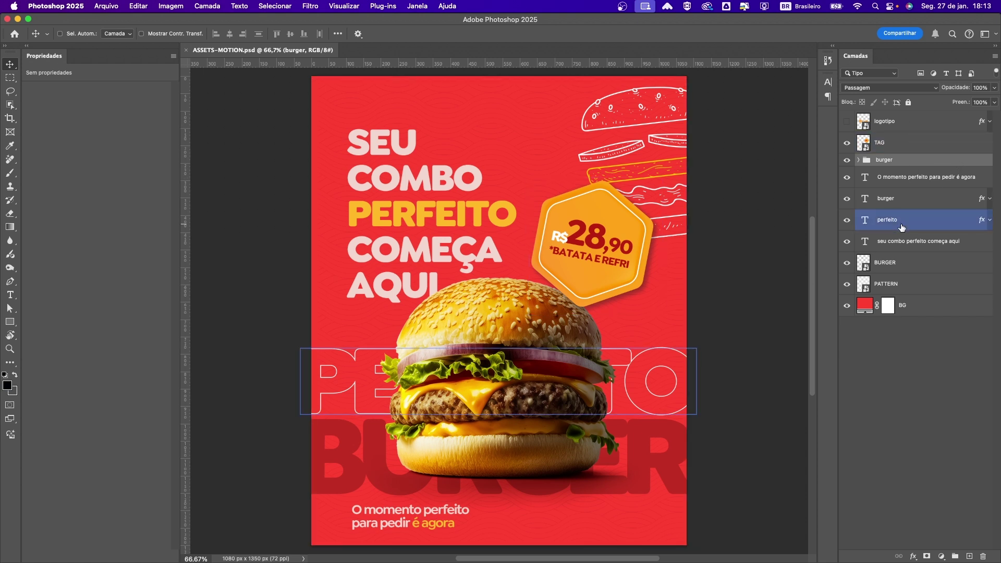
left_click(910, 252)
left_click(909, 264)
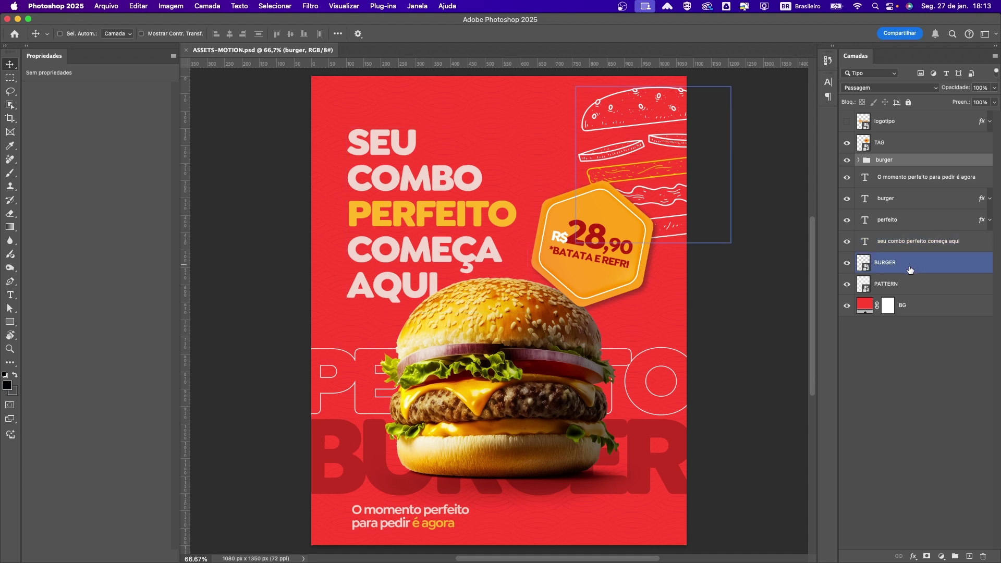
left_click(914, 286)
left_click(912, 146)
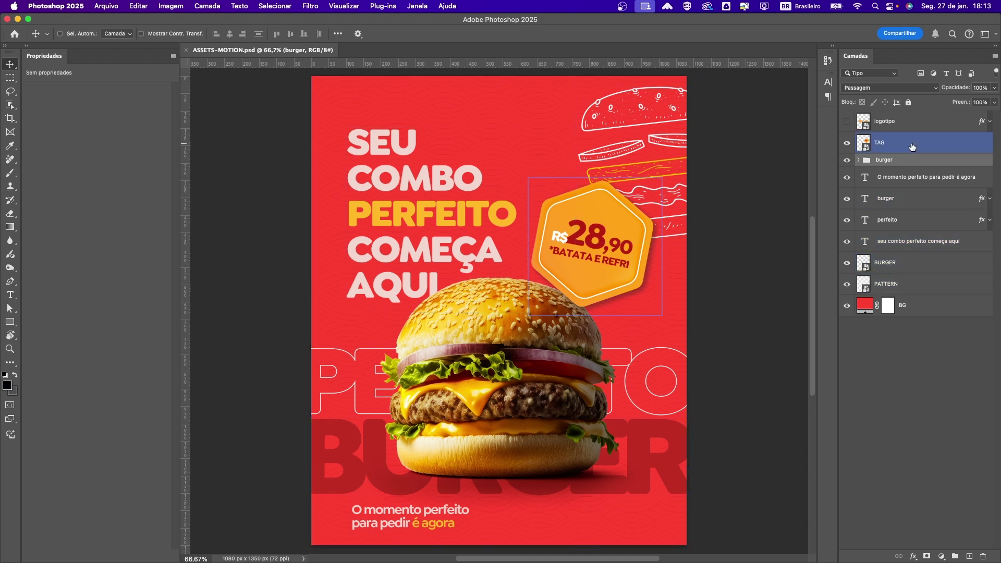
left_click(899, 201)
left_click(915, 142)
left_click(915, 138, "super")
left_click(901, 221)
left_click(910, 240)
key("super+alt+a")
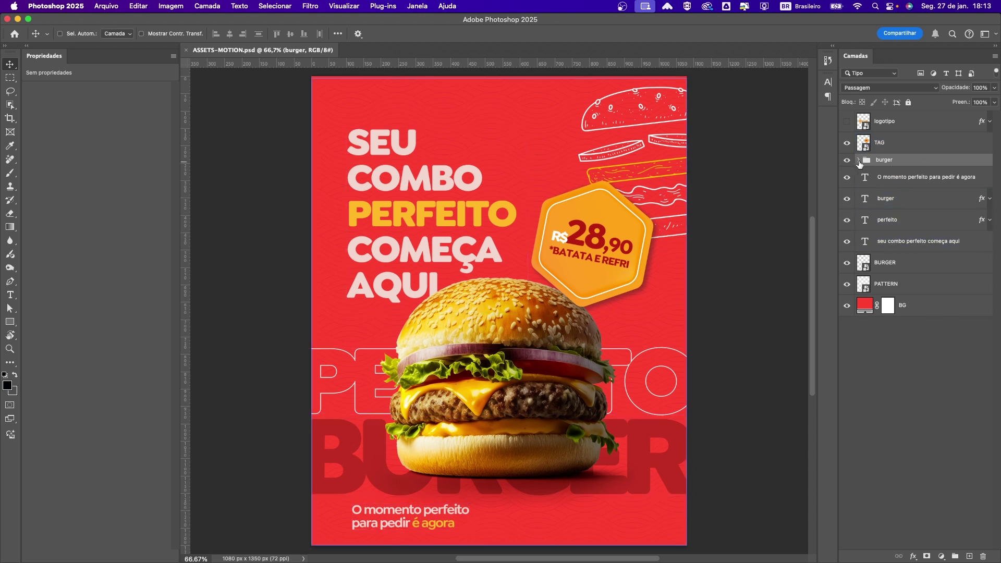
Inspect the contents of the burger layer group and check what it covers by toggling its visibility
left_click(857, 160)
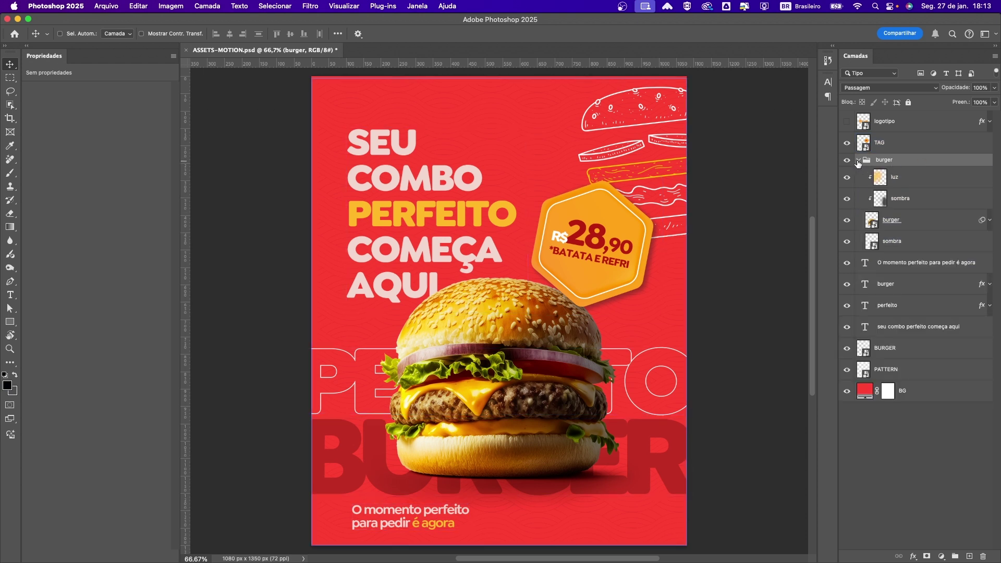
left_click(858, 160)
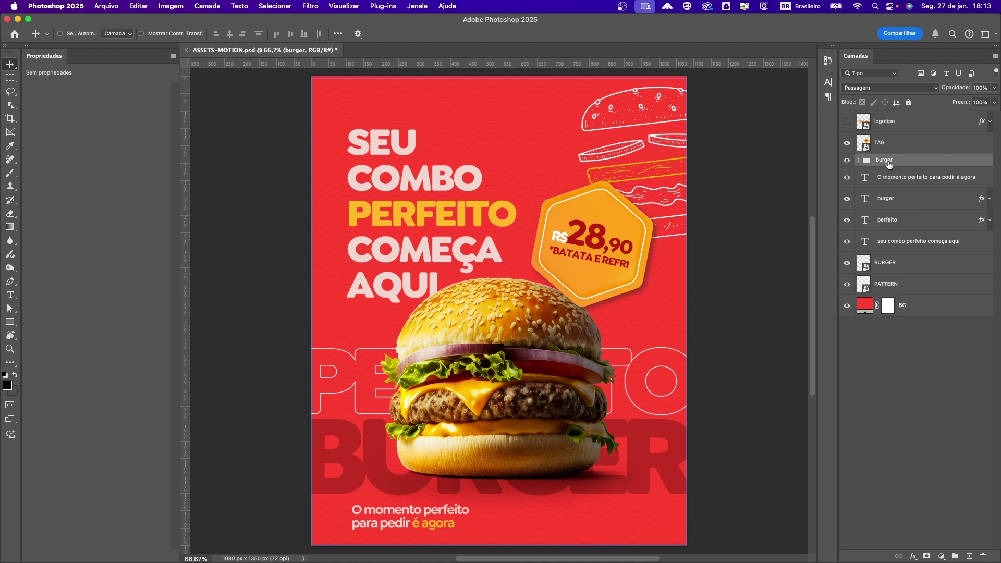
left_click(847, 160)
left_click(847, 160)
left_click(858, 160)
left_click(901, 196)
left_click(899, 161)
left_click(858, 160)
Try a layer mask on the BURGER illustration layer and remove it again
left_click(915, 306)
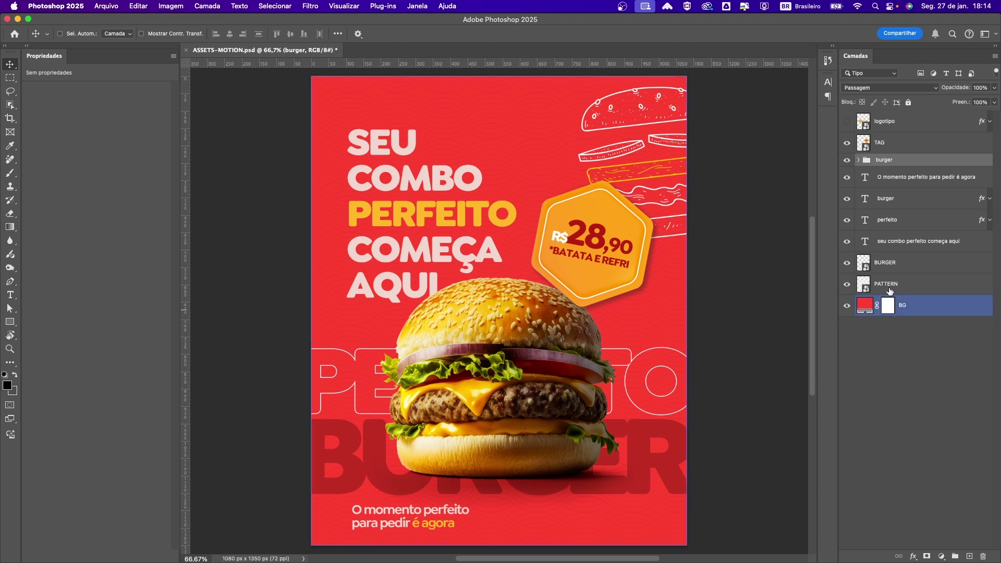
left_click(914, 262)
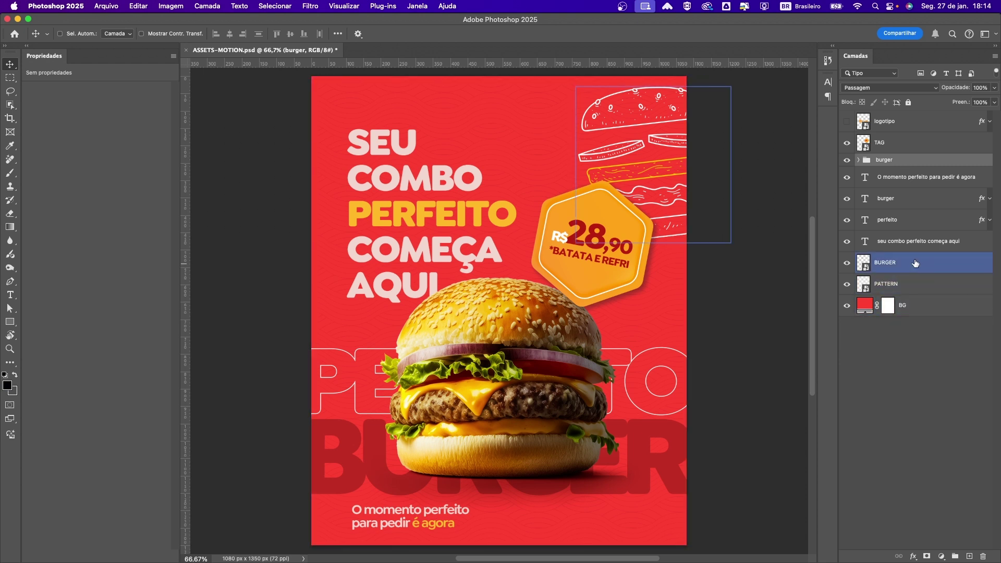
left_click(926, 556)
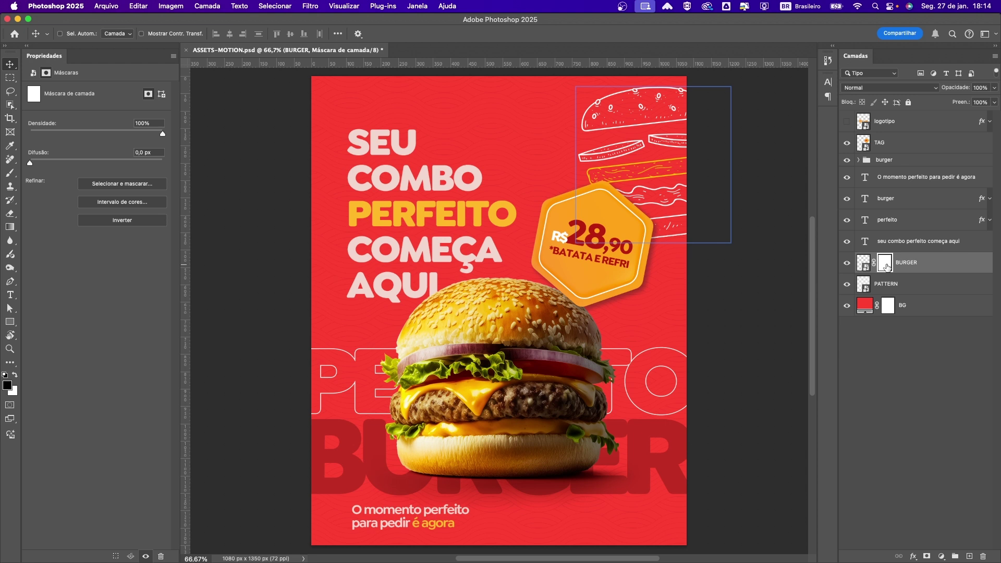
key("Delete")
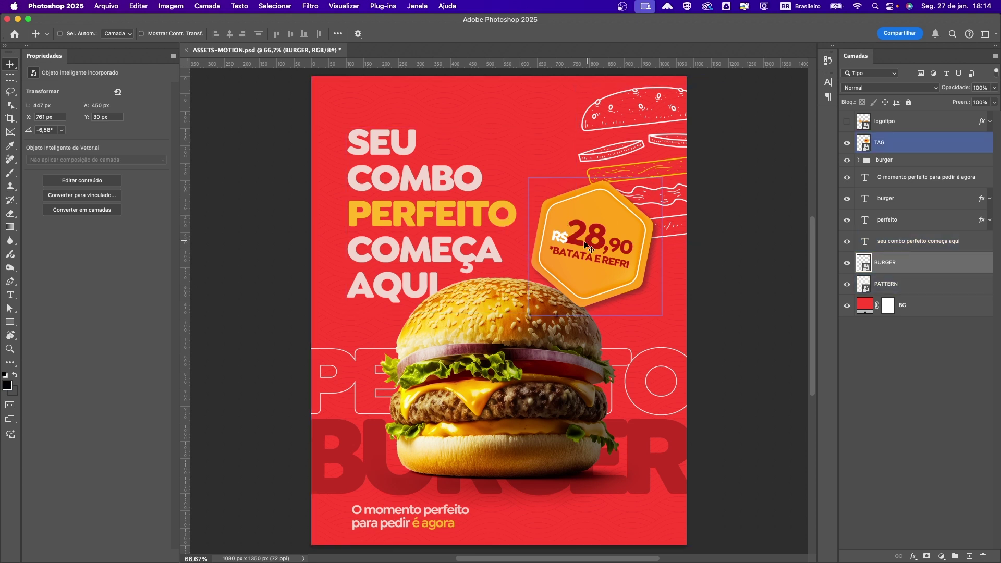
Close ASSETS-MOTION.psd and switch to the Comp.aep project in After Effects
key("super+w")
left_click(519, 236)
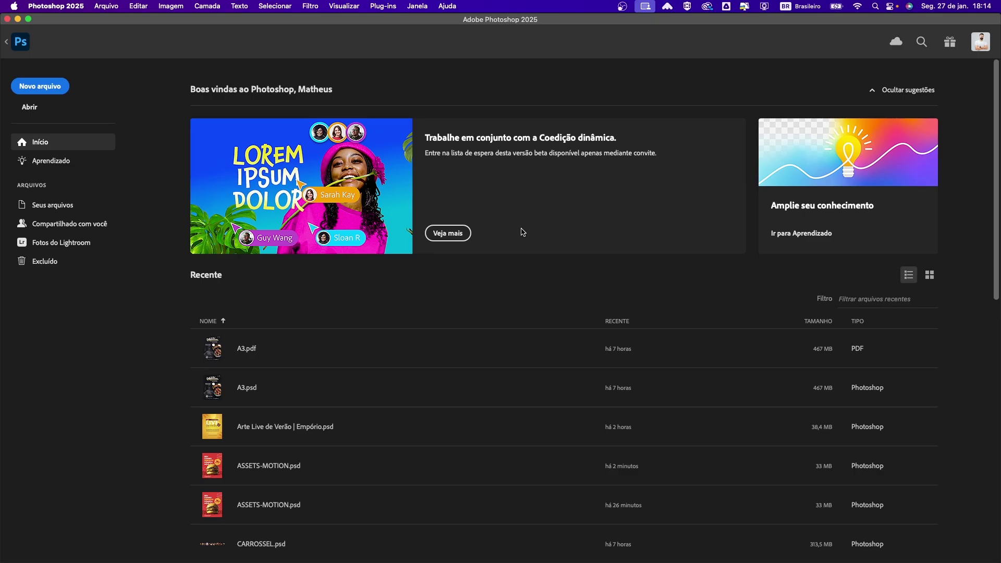
key("ctrl+Up")
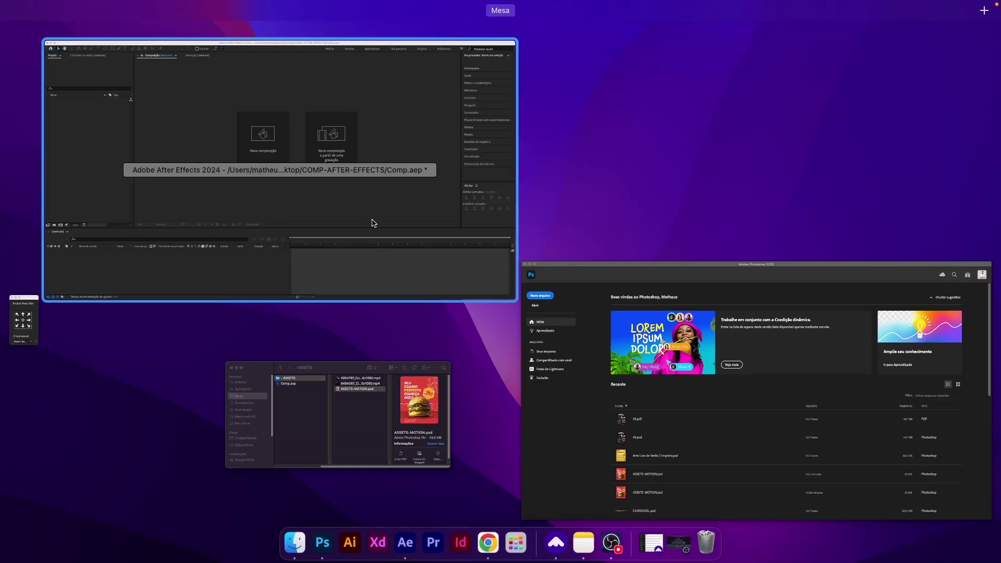
left_click(375, 224)
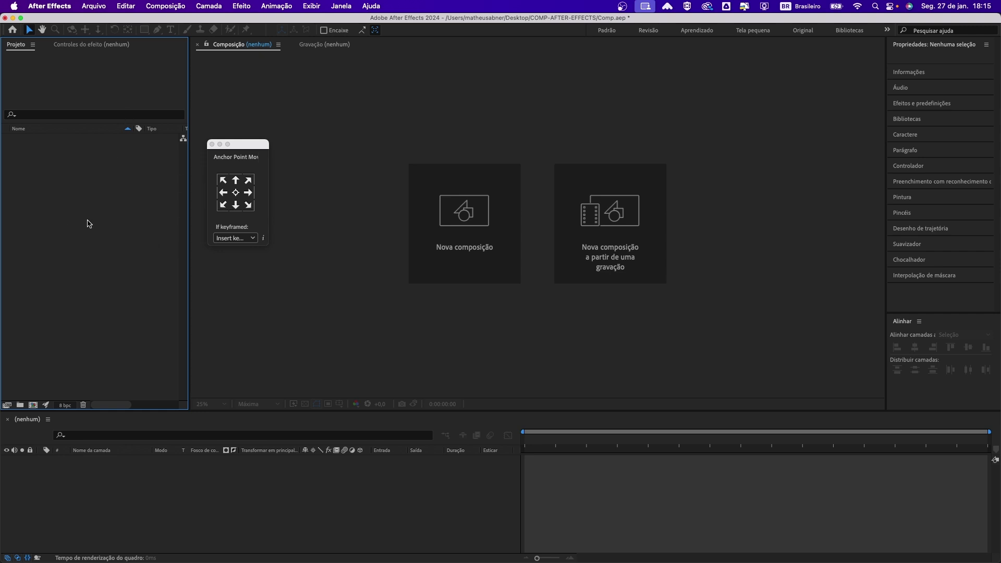
Import ASSETS-MOTION.psd from the ASSETS folder in Finder as a composition that retains layer sizes, with editable layer styles
key("super+Tab")
left_click(388, 302)
mouse_move(402, 560)
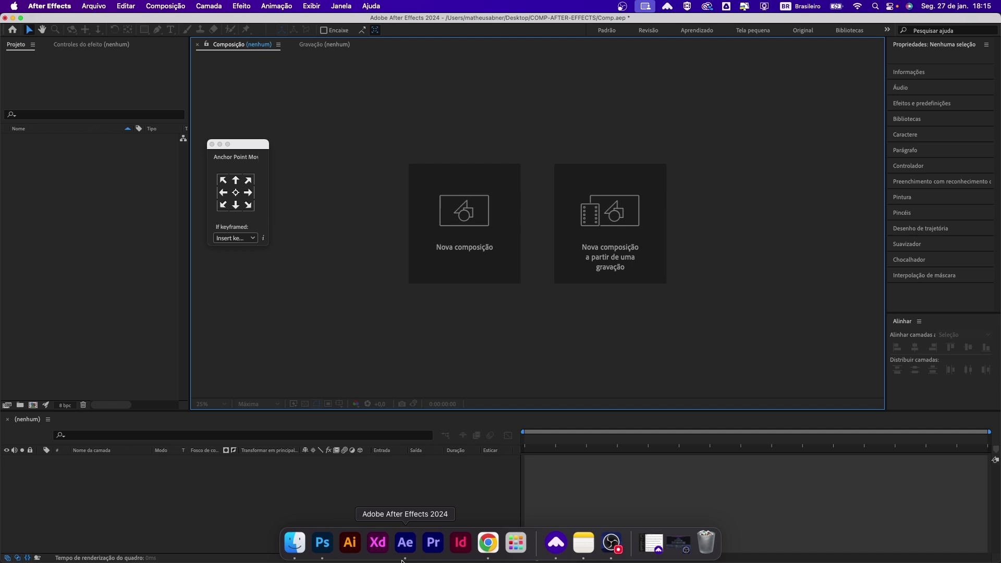
left_click(300, 551)
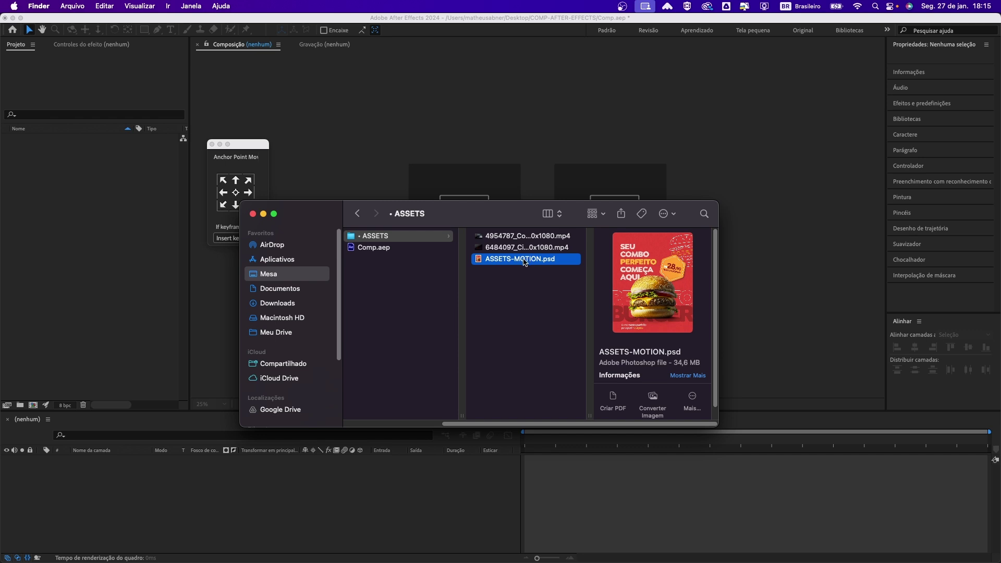
left_click_drag(523, 260, 87, 237)
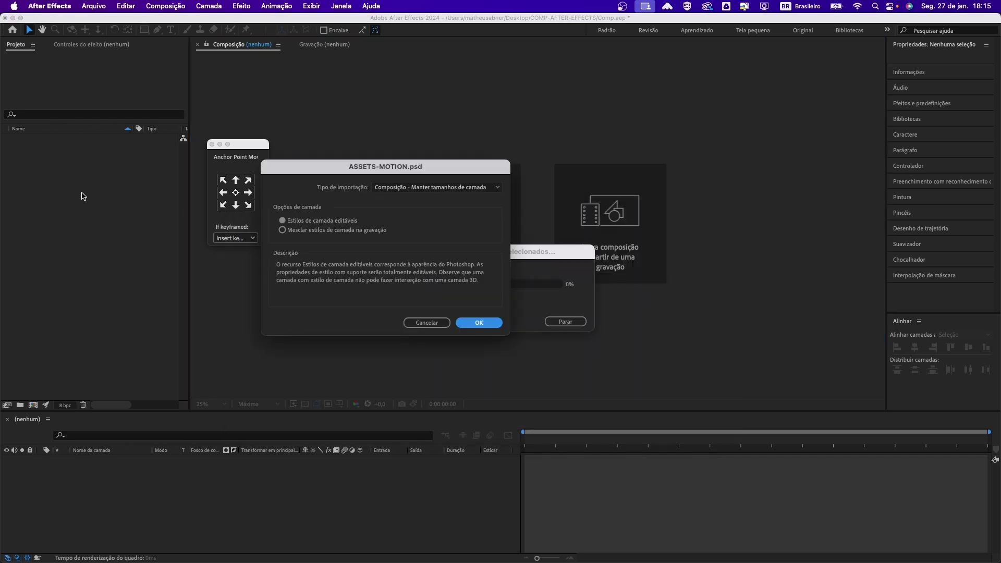
left_click(404, 188)
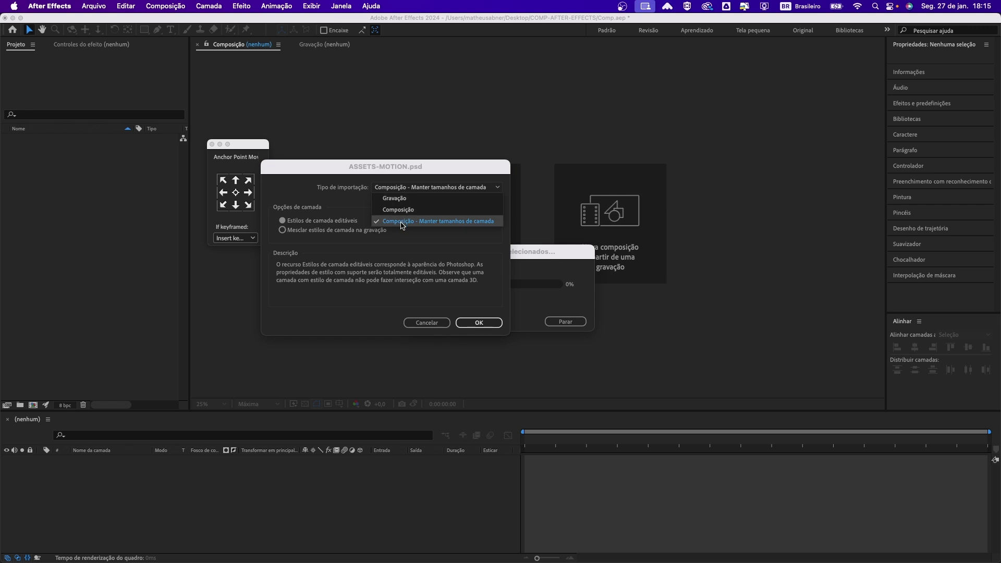
left_click(474, 222)
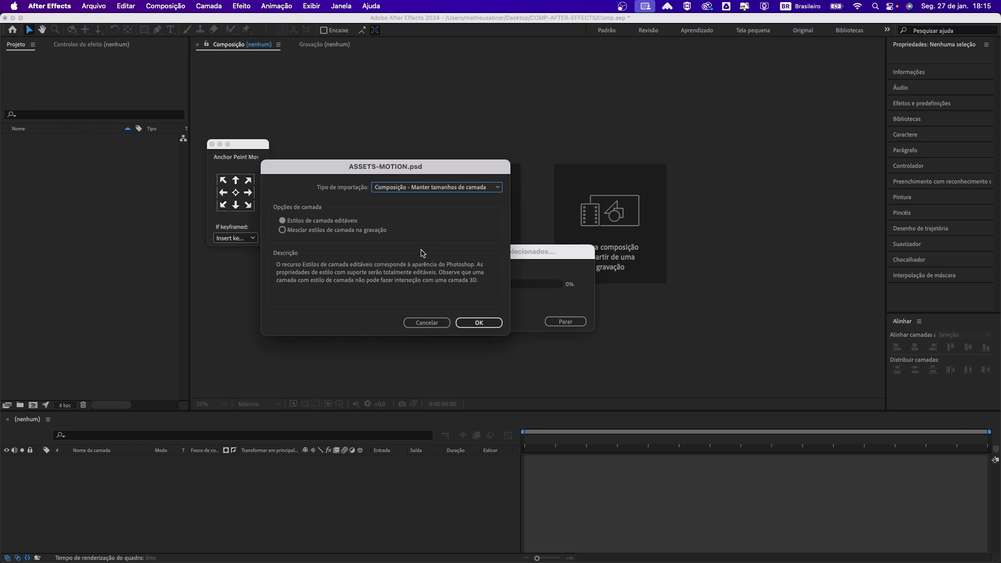
left_click(474, 323)
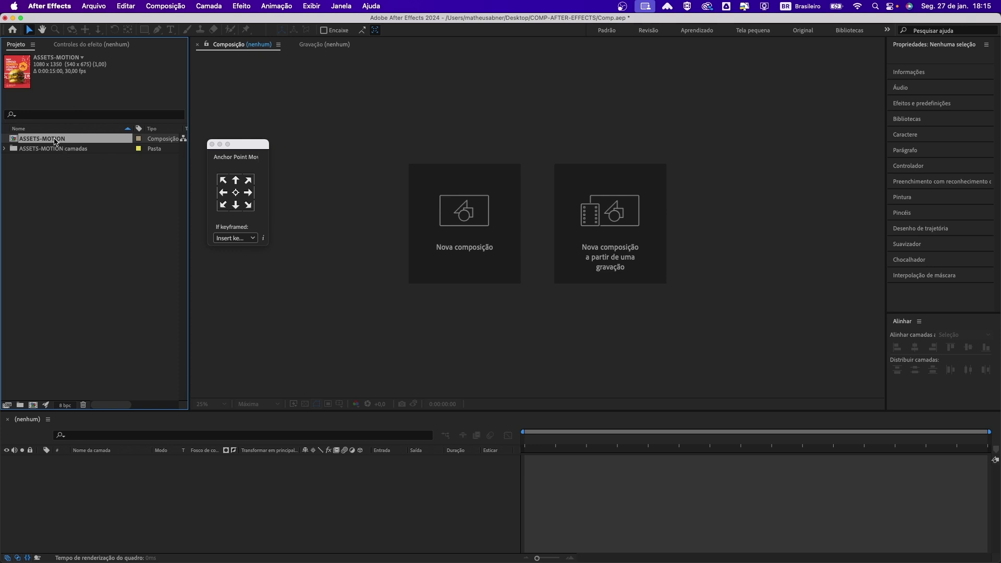
Open the ASSETS-MOTION composition and move the playhead to 0:00:01:01
double_click(15, 140)
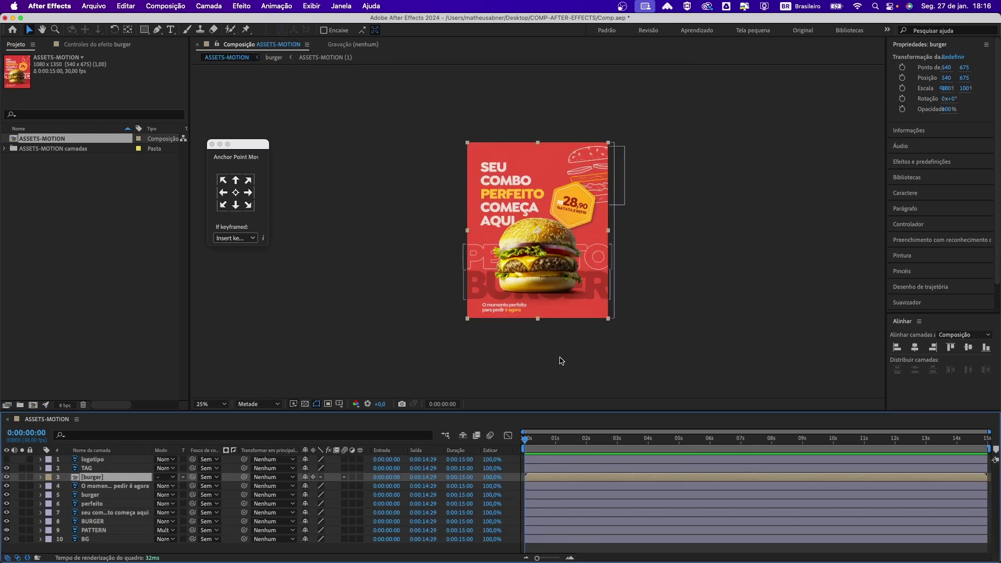
left_click_drag(529, 442, 556, 441)
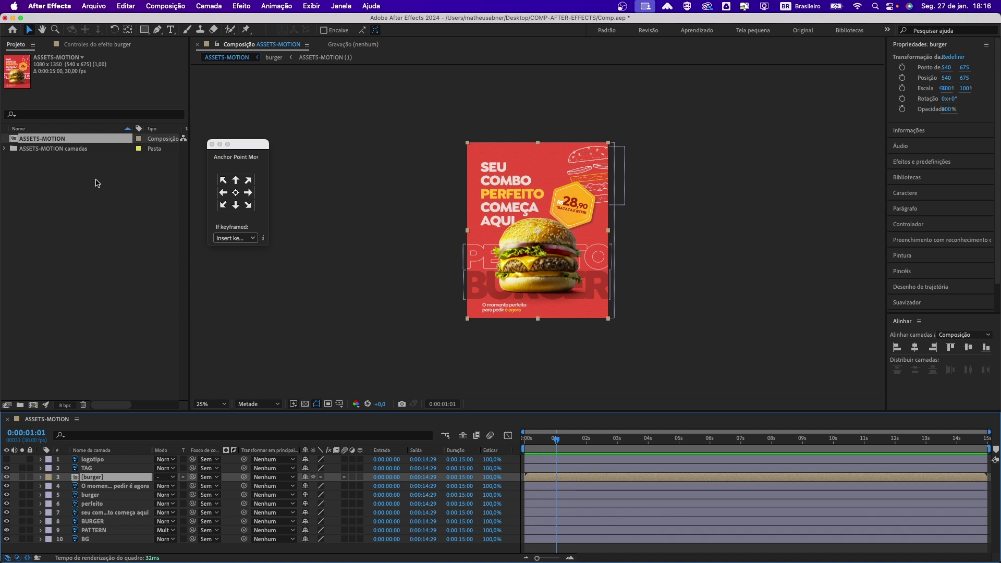
Check the size, frame rate and duration in the ASSETS-MOTION composition settings
right_click(72, 141)
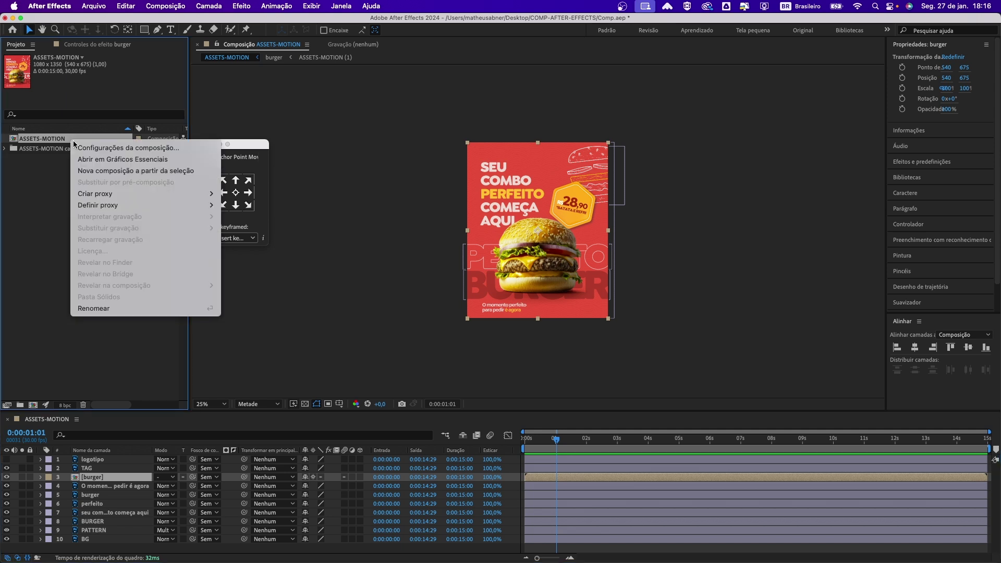
left_click(101, 149)
left_click_drag(472, 131, 710, 114)
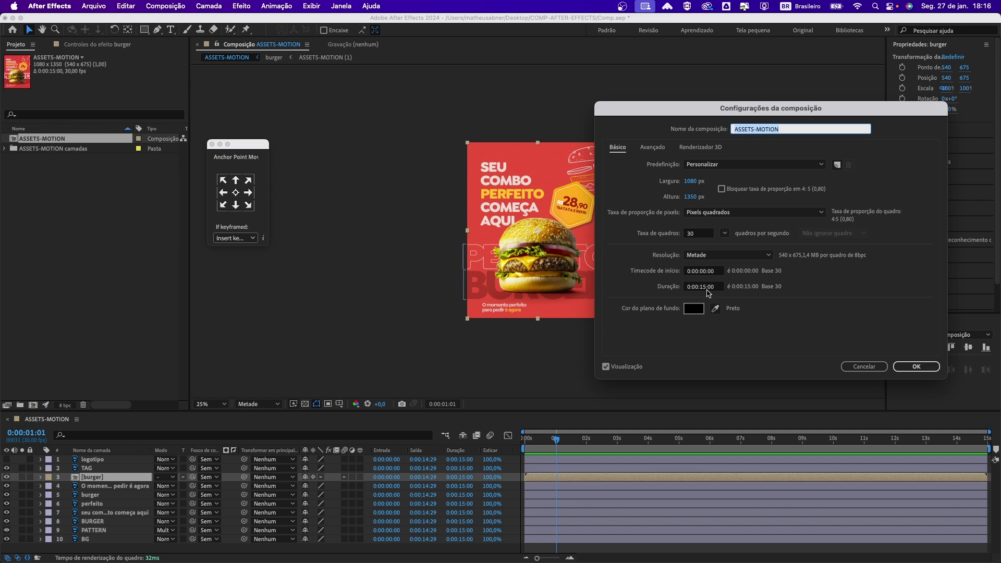
left_click(916, 367)
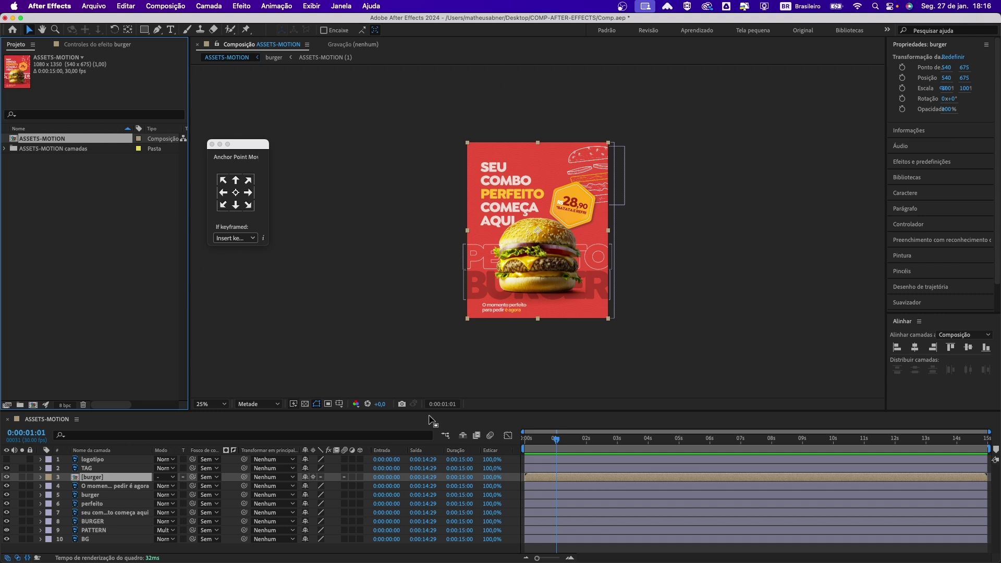
Expand the ASSETS-MOTION camadas folder and check the composition settings of the nested burger composition
left_click(559, 495)
left_click(102, 478)
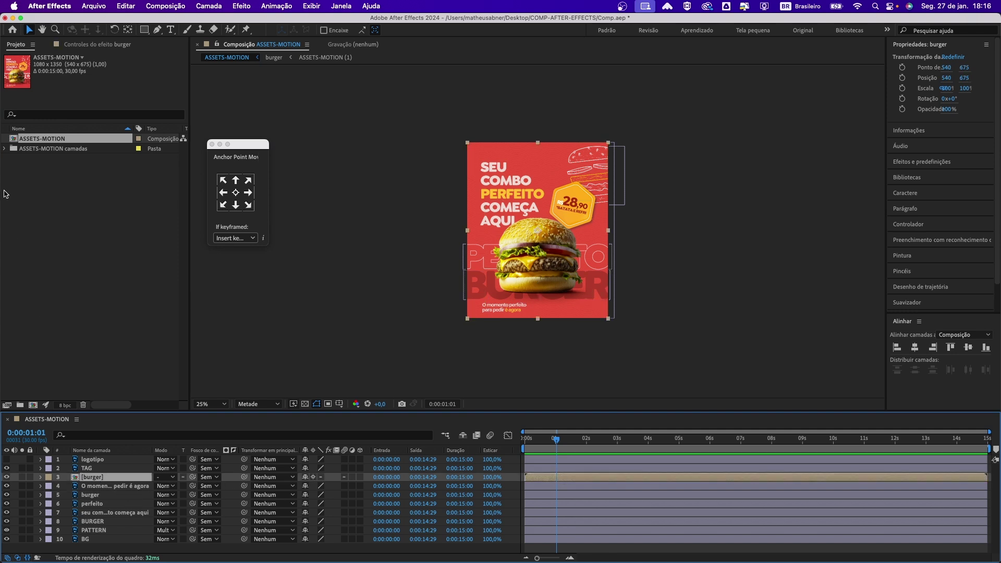
left_click(5, 152)
left_click(4, 150)
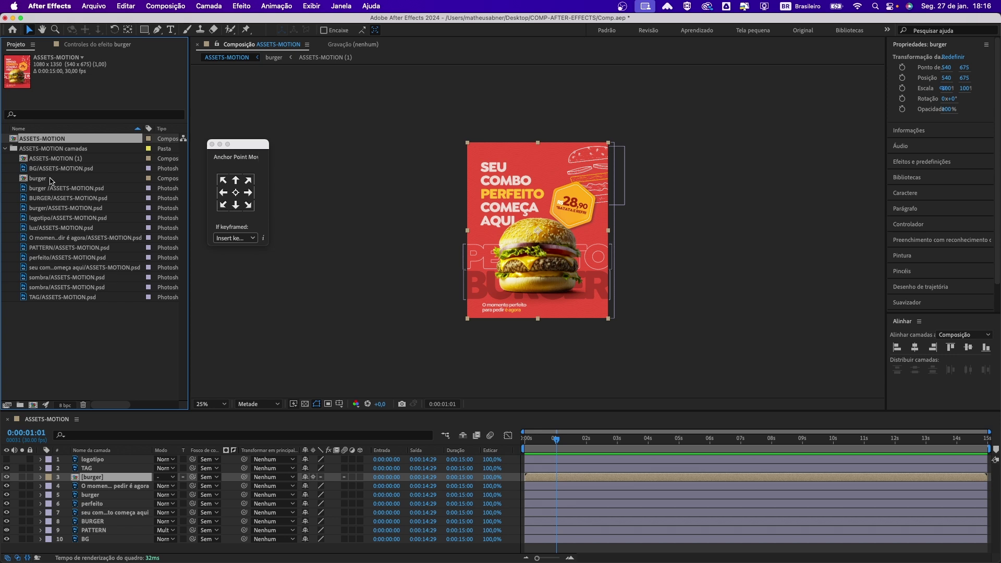
left_click(51, 181)
right_click(54, 179)
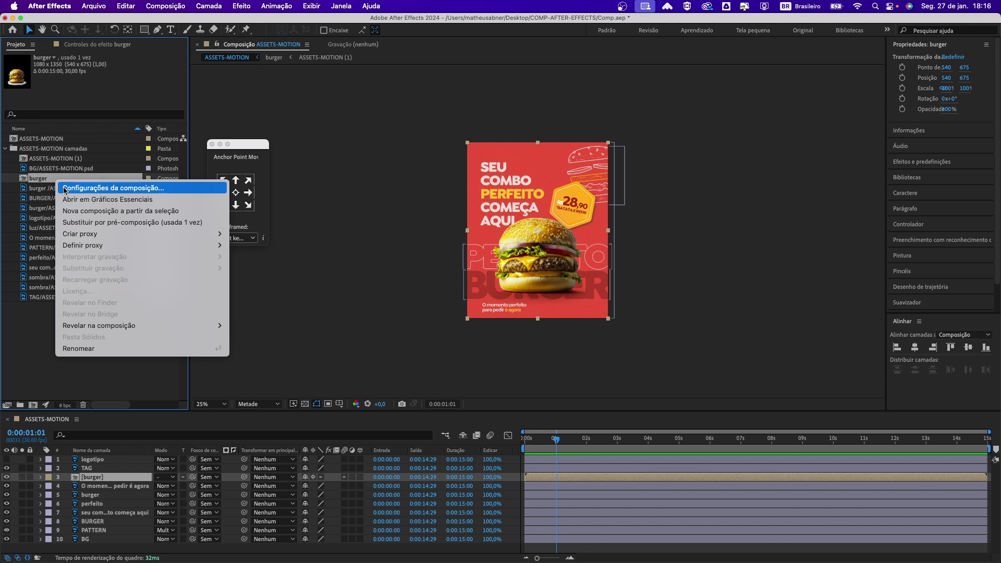
left_click(65, 189)
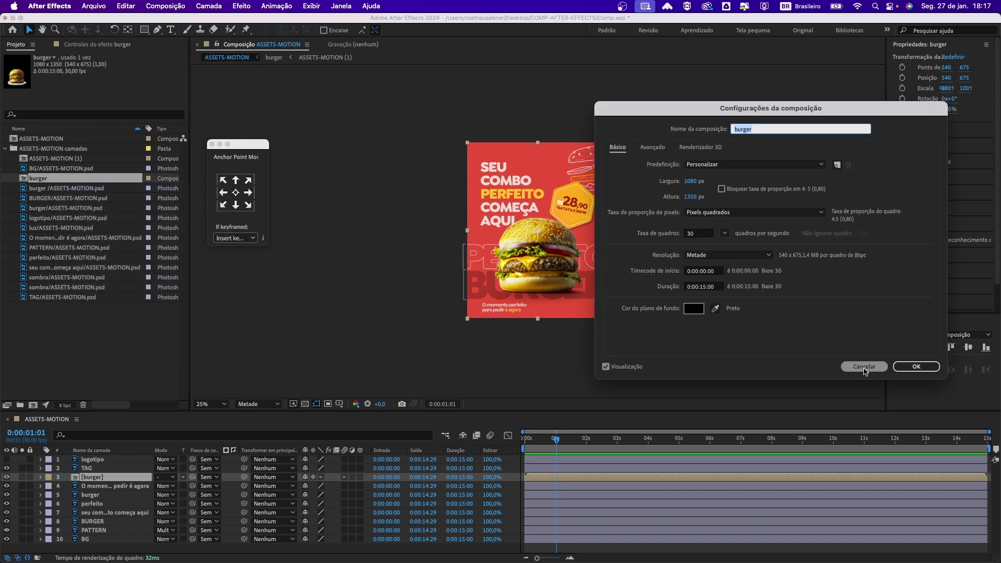
left_click(863, 366)
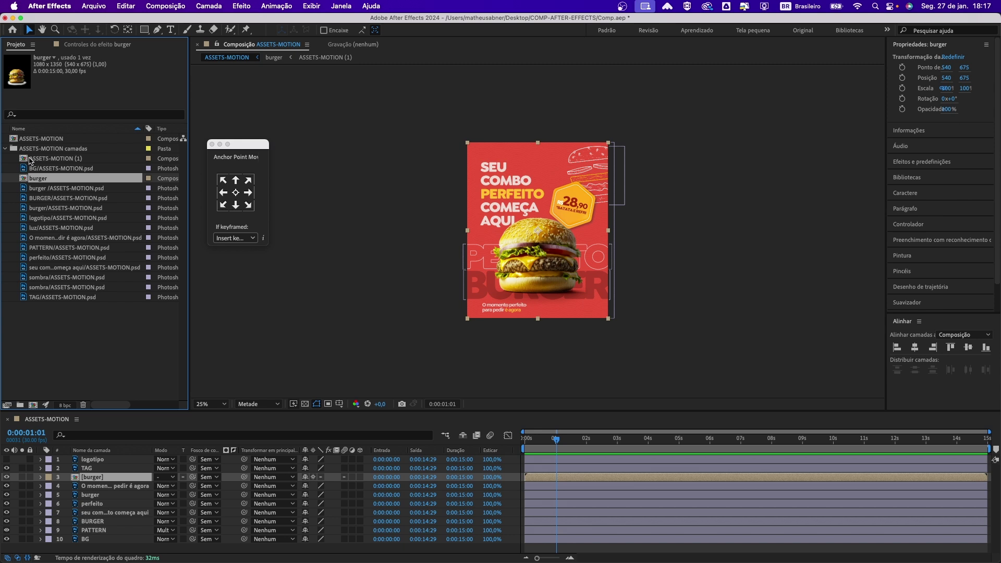
Collapse the layers folder and rename the ASSETS-MOTION composition as COMP-PRINCIPAL
left_click(37, 139)
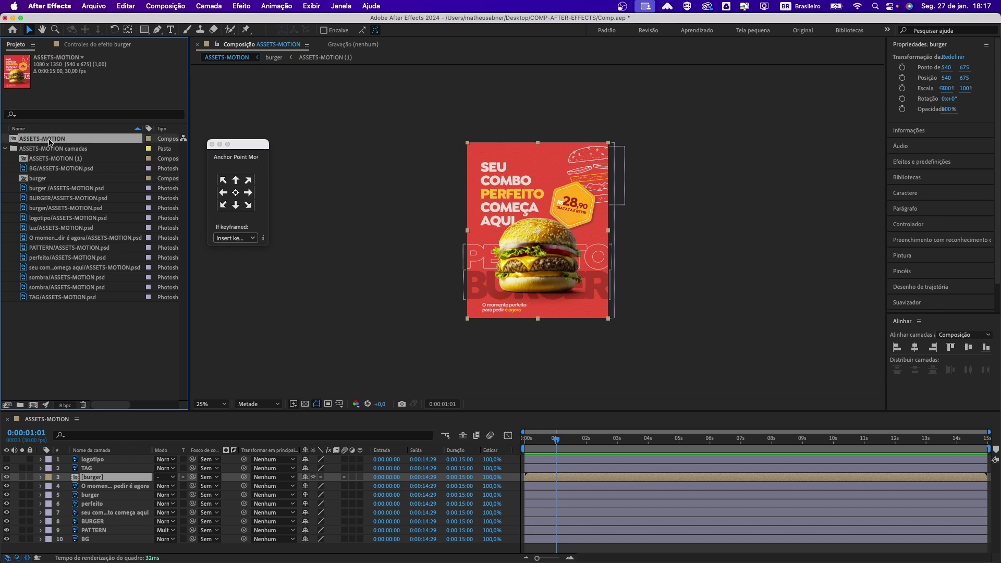
left_click(5, 149)
right_click(37, 142)
left_click(61, 312)
type("a")
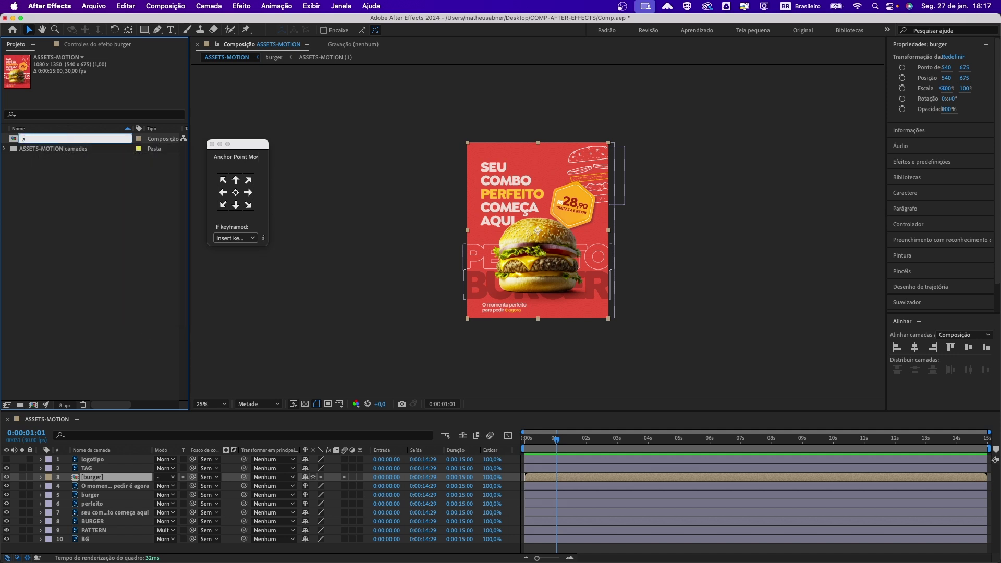
key("BackSpace")
type("COMP")
type("-")
type("ORIN")
type("CIPAL")
key("Return")
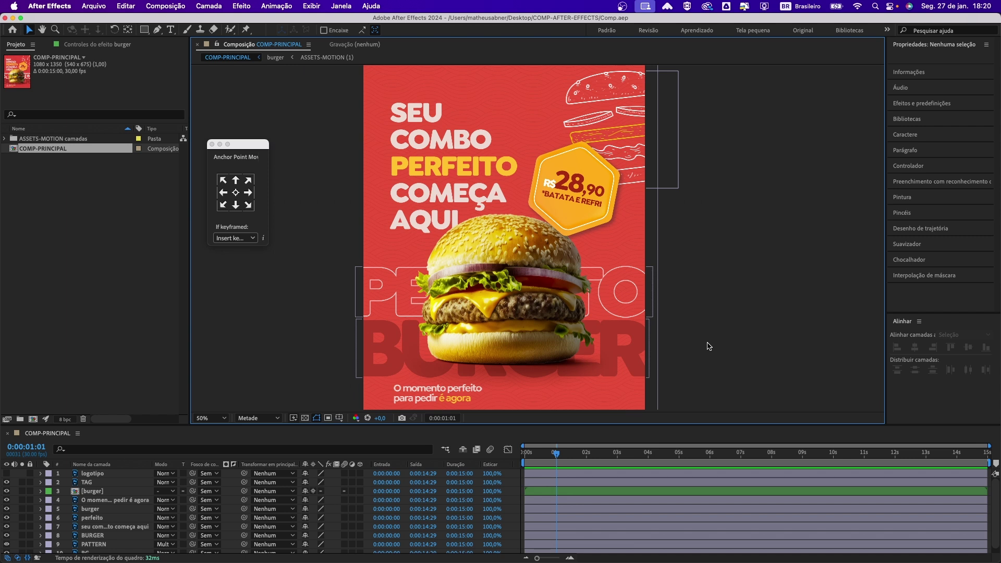
Move the nested burger composition to the top of the COMP-PRINCIPAL layer stack
left_click(550, 287)
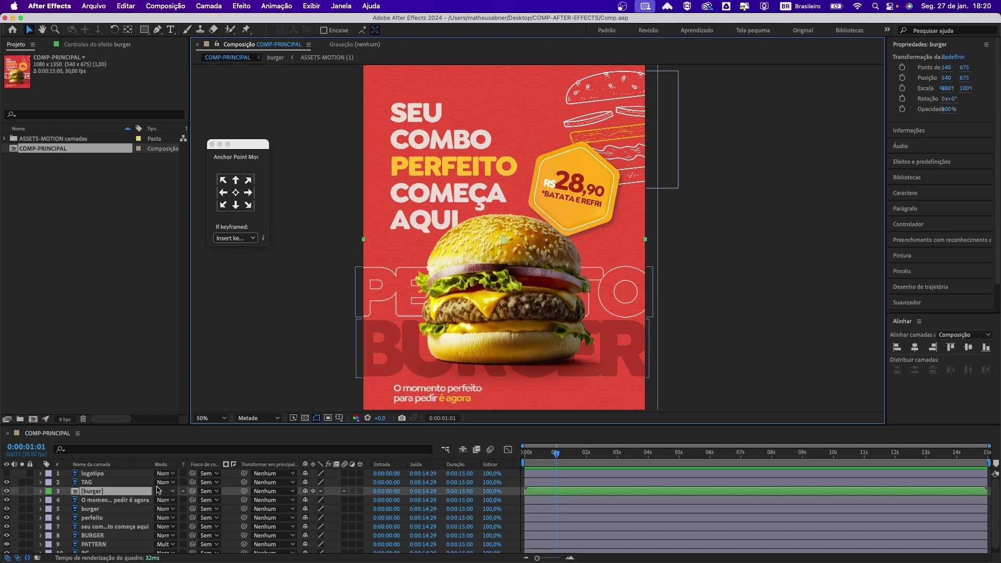
left_click_drag(108, 495, 110, 472)
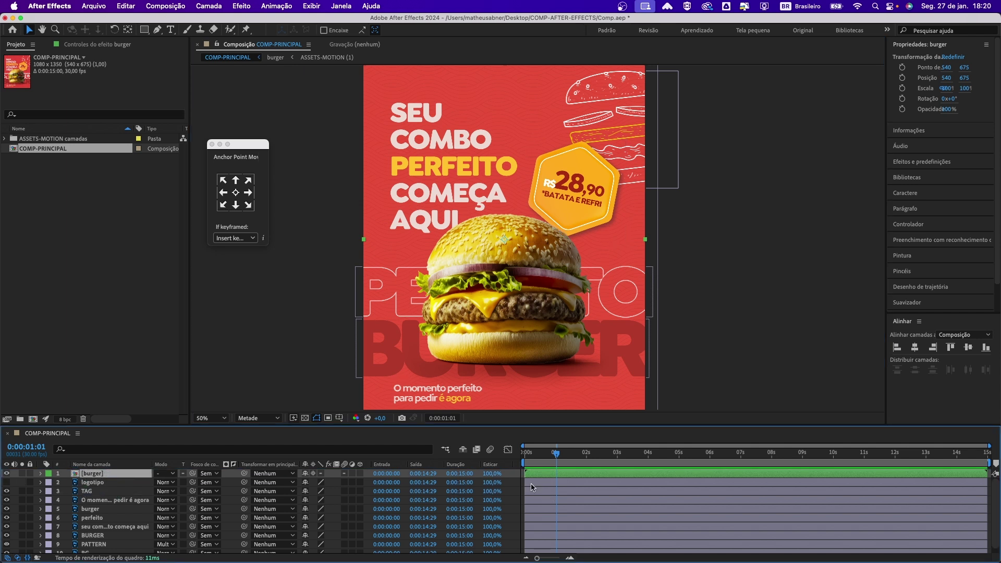
Shift the nested burger composition in the timeline so that it starts at 0:00:13:04
left_click_drag(535, 476, 944, 474)
left_click(692, 345)
left_click_drag(521, 341, 534, 337)
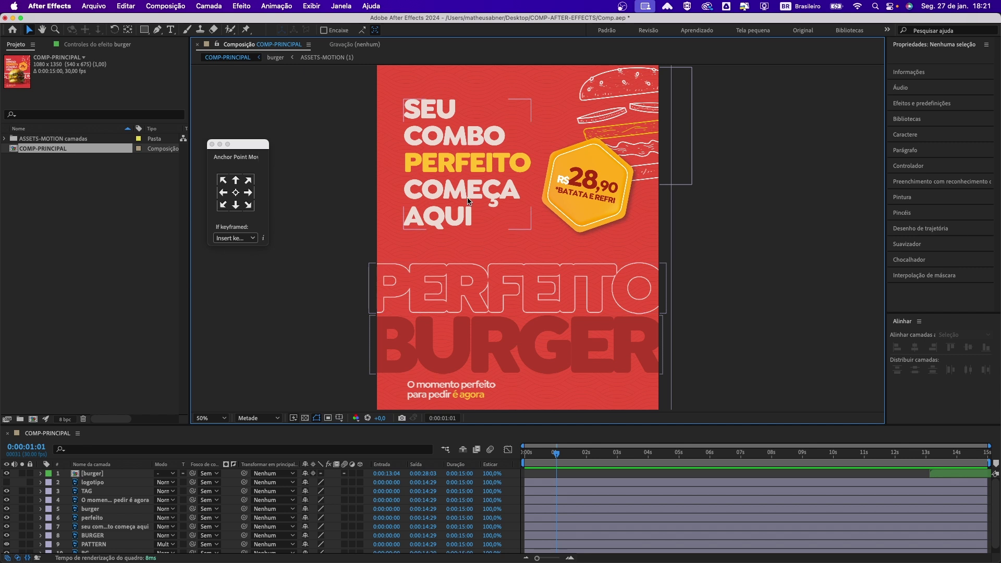
left_click_drag(504, 310, 506, 312)
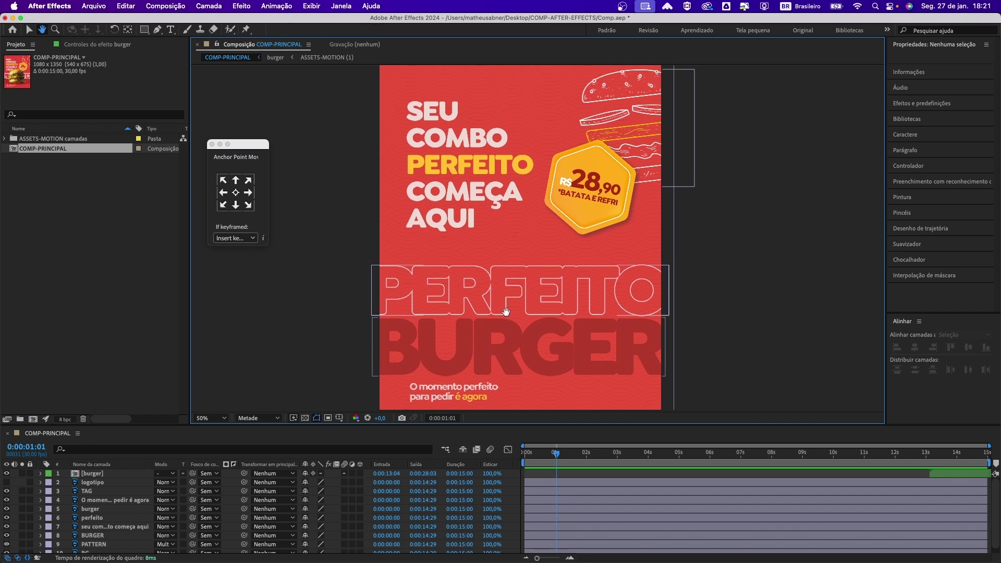
Set the label colour of the headline, tagline, perfeito and lowercase burger text layers to Vermelho
left_click(455, 389)
left_click(467, 351, "shift")
left_click(467, 304, "shift")
left_click(468, 199, "shift")
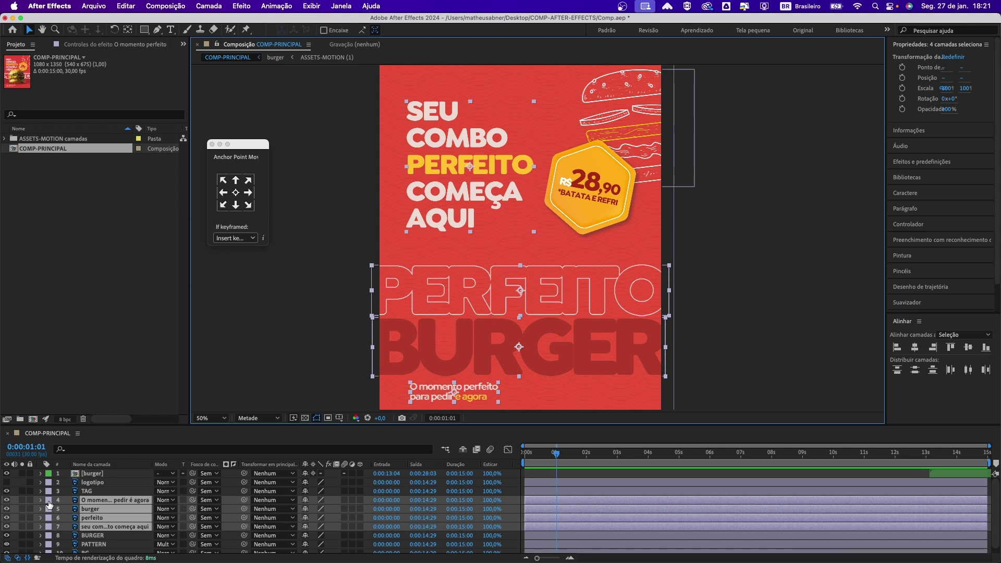
left_click(49, 502)
left_click(73, 360)
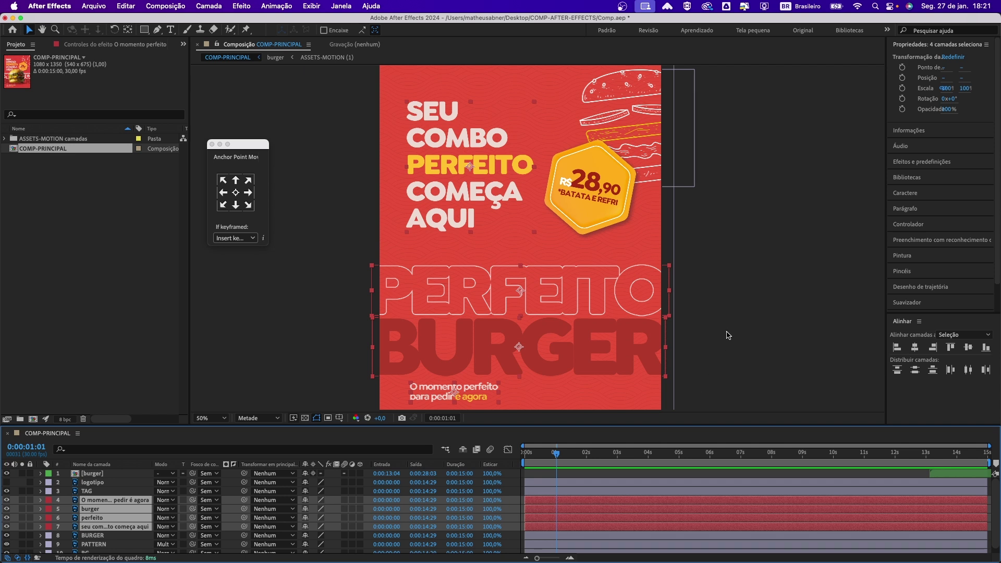
left_click(726, 311)
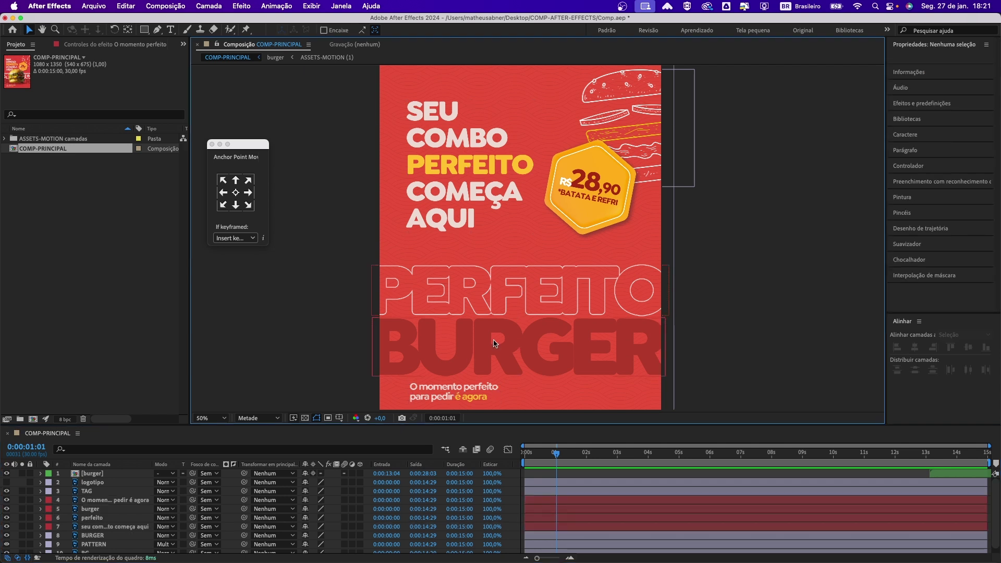
Set the label colour of the TAG price badge layer to Laranja
left_click(588, 207)
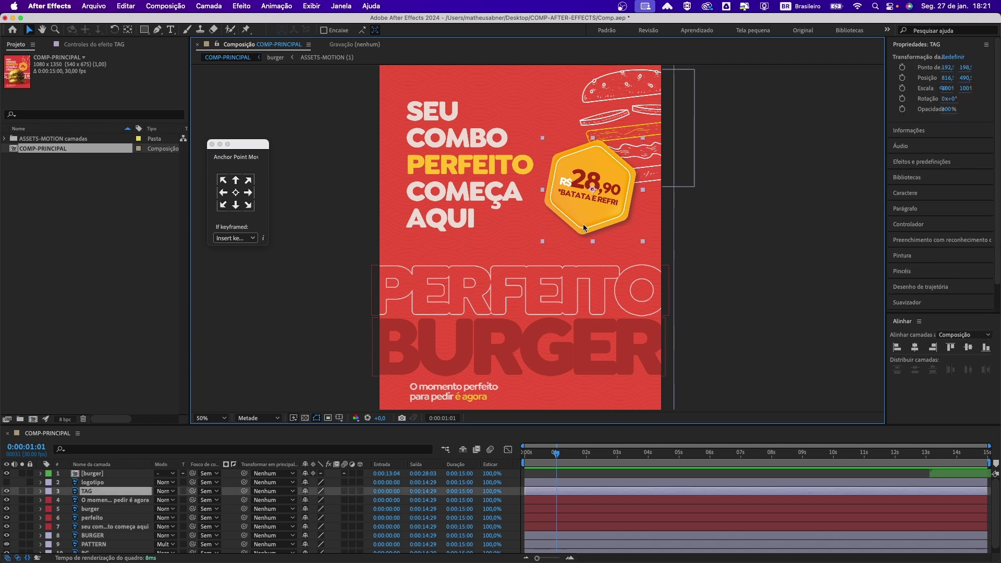
left_click(50, 492)
left_click(68, 491)
Set the label colour of the BURGER line illustration layer to Verde
left_click(636, 95)
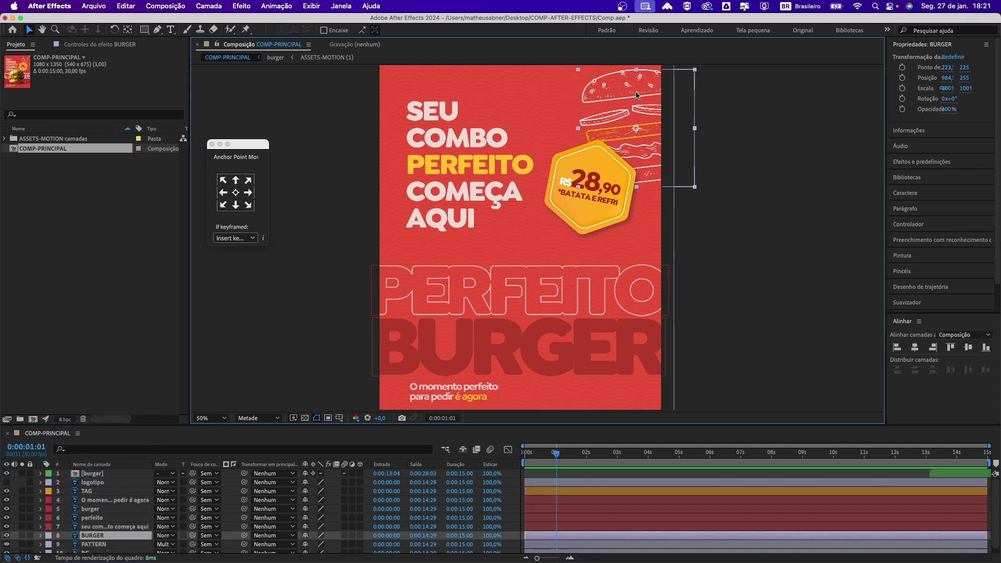
scroll(117, 506, "down", 1)
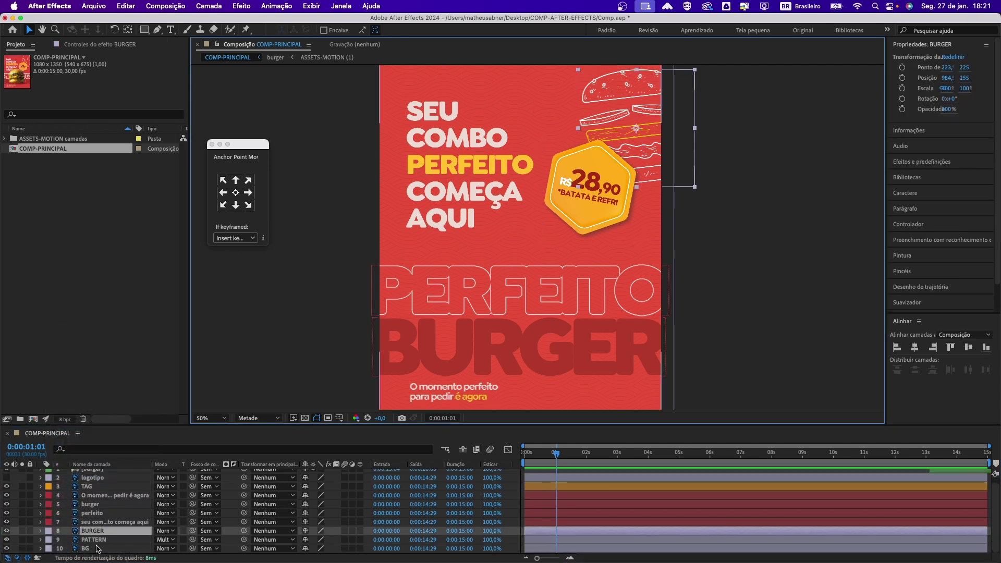
left_click(49, 533)
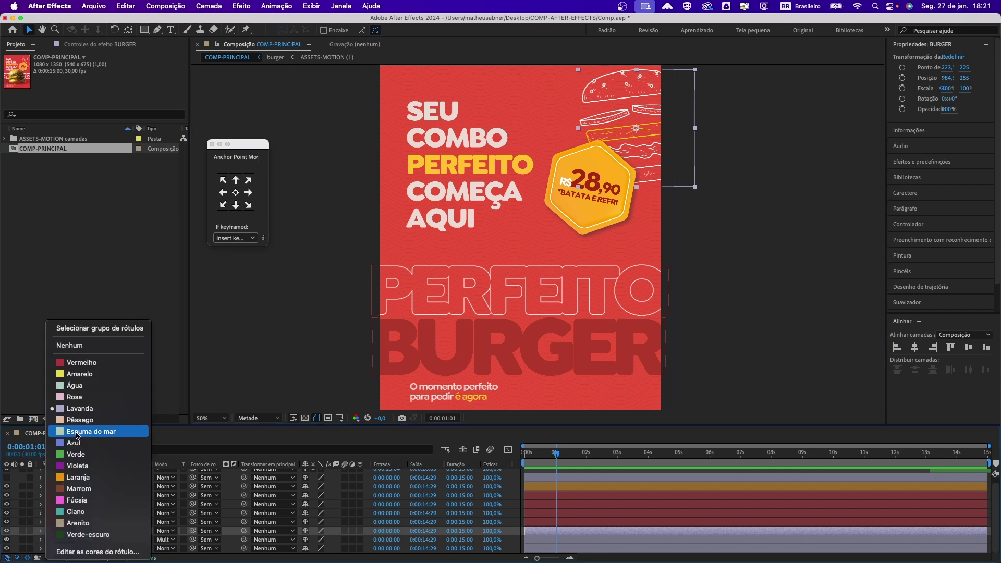
left_click(78, 454)
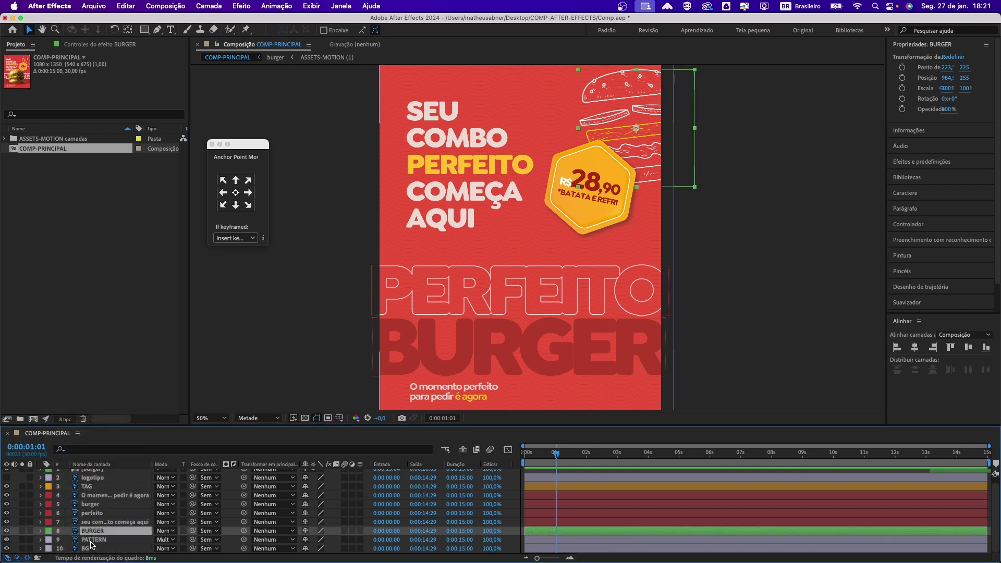
Set the label colour of the PATTERN and BG layers to Amarelo
left_click(91, 539)
left_click(86, 549, "shift")
left_click(49, 549)
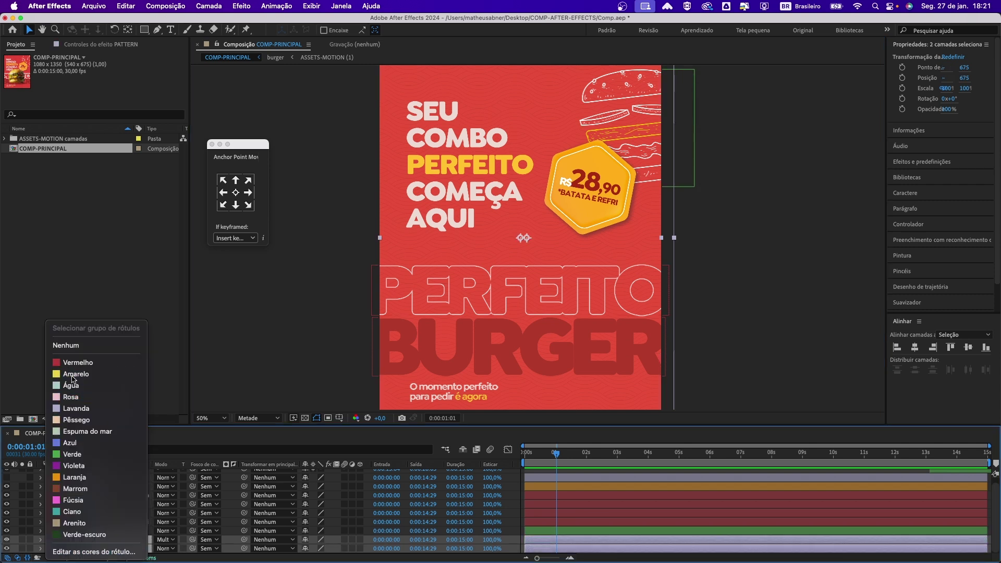
left_click(73, 374)
left_click(92, 530)
left_click(105, 540)
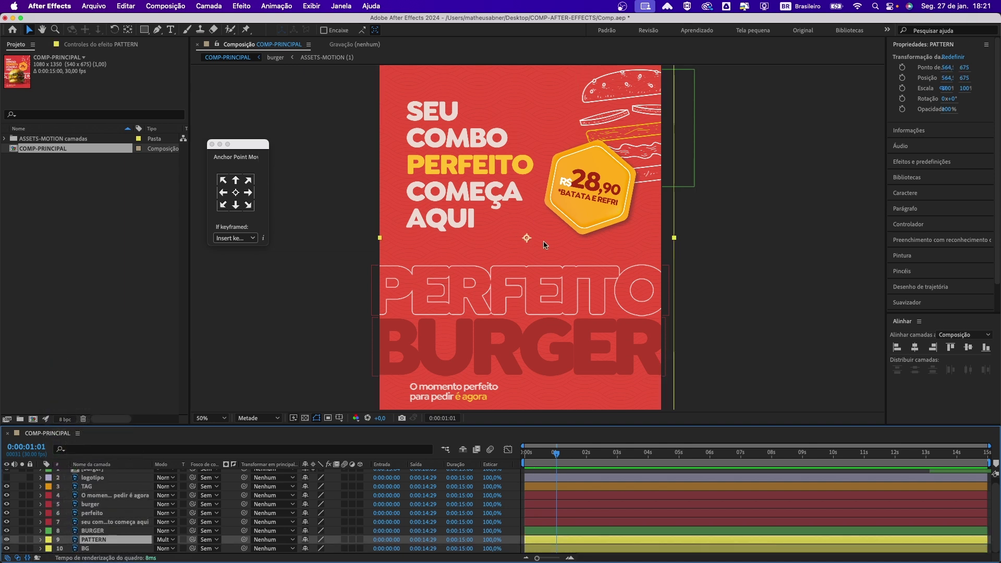
scroll(562, 506, "up", 1)
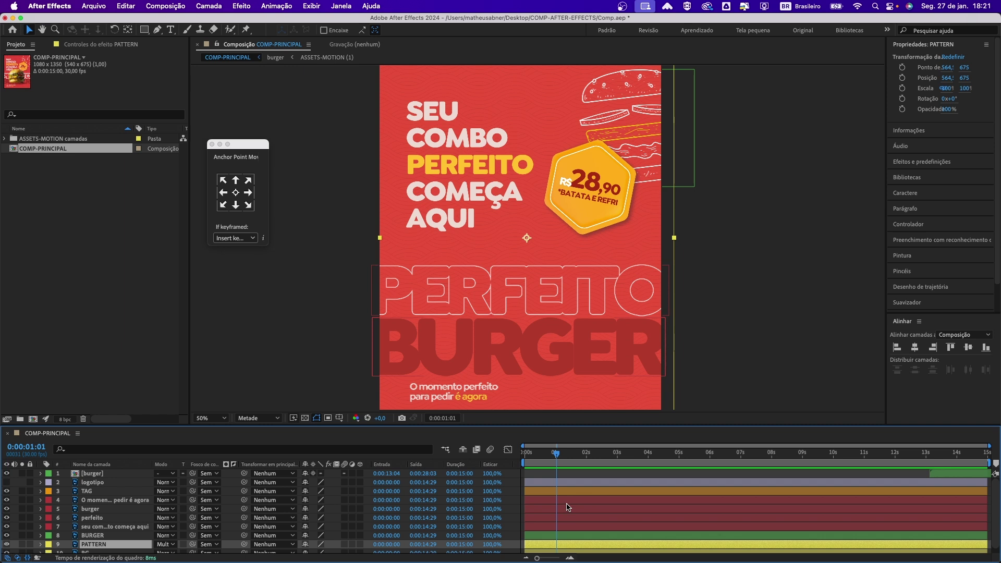
Show the logotipo layer, scale it to about 42.6%, place it below the headline at about 282, 748, and save the project
left_click(560, 476)
left_click(560, 480)
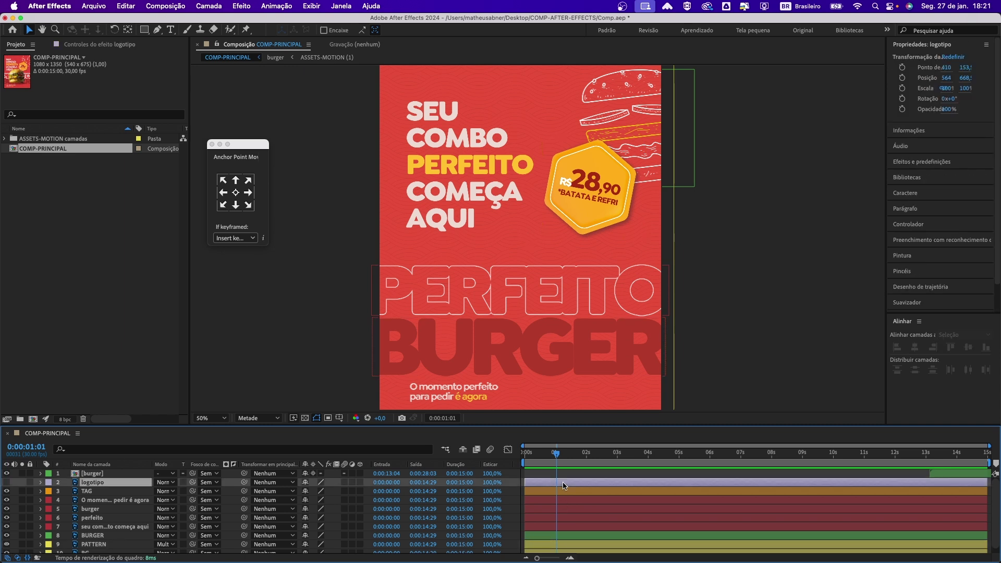
left_click(7, 482)
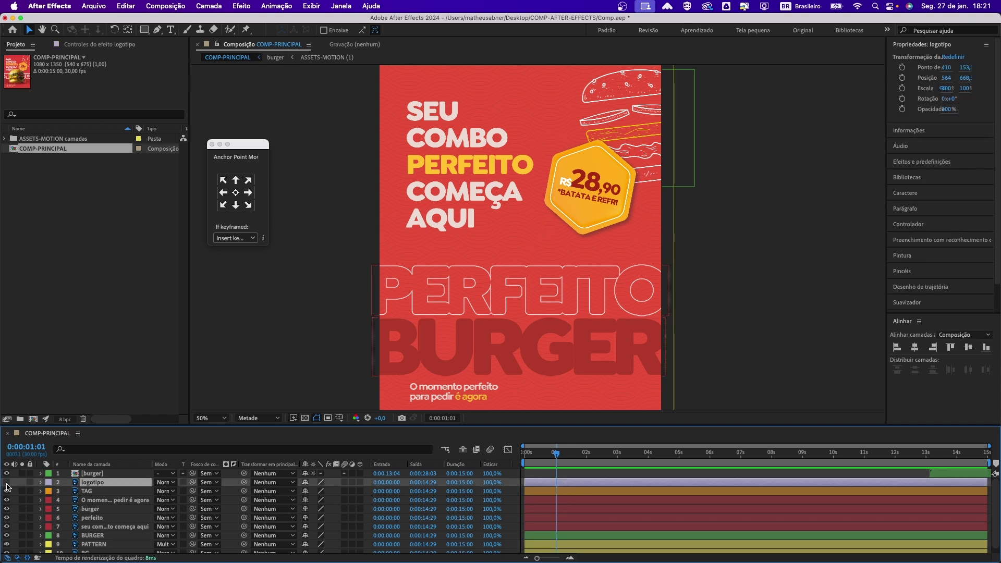
left_click_drag(633, 276, 483, 257)
key("cmd+s")
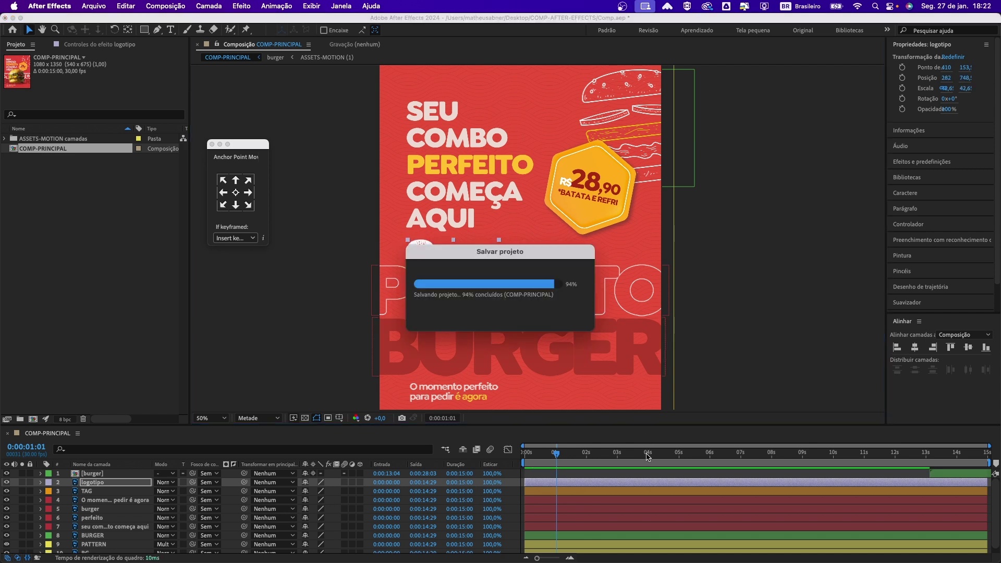
Shift the TAG, tagline, burger, perfeito and BURGER illustration layers together so that they start at 0:00:04:01
left_click_drag(641, 453, 529, 464)
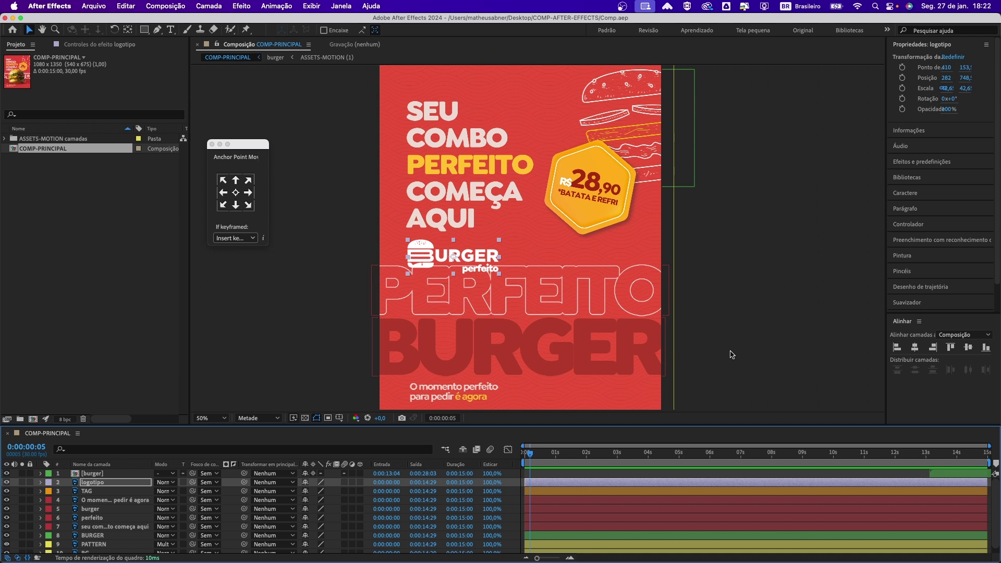
left_click_drag(571, 460, 587, 462)
left_click(729, 344)
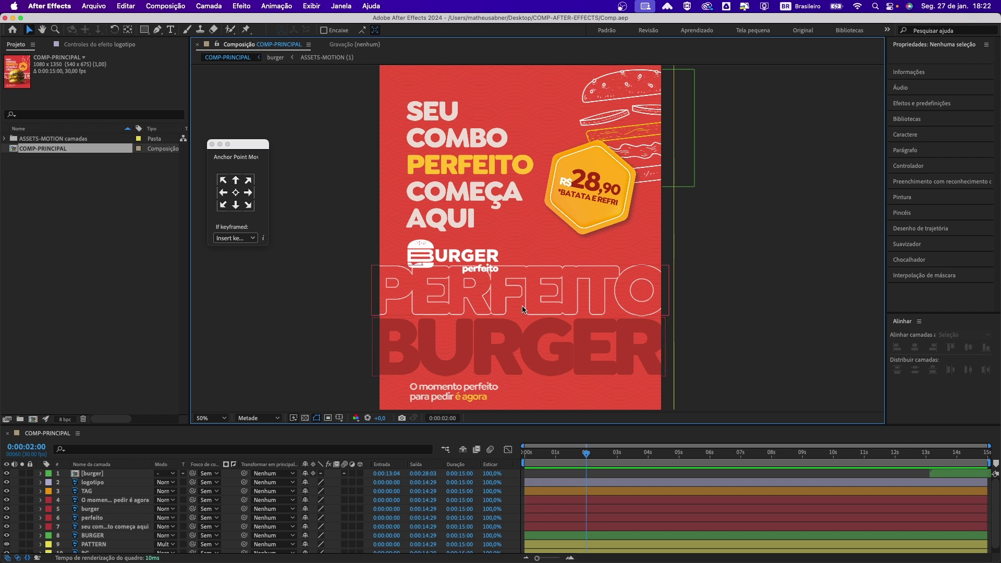
left_click(517, 345)
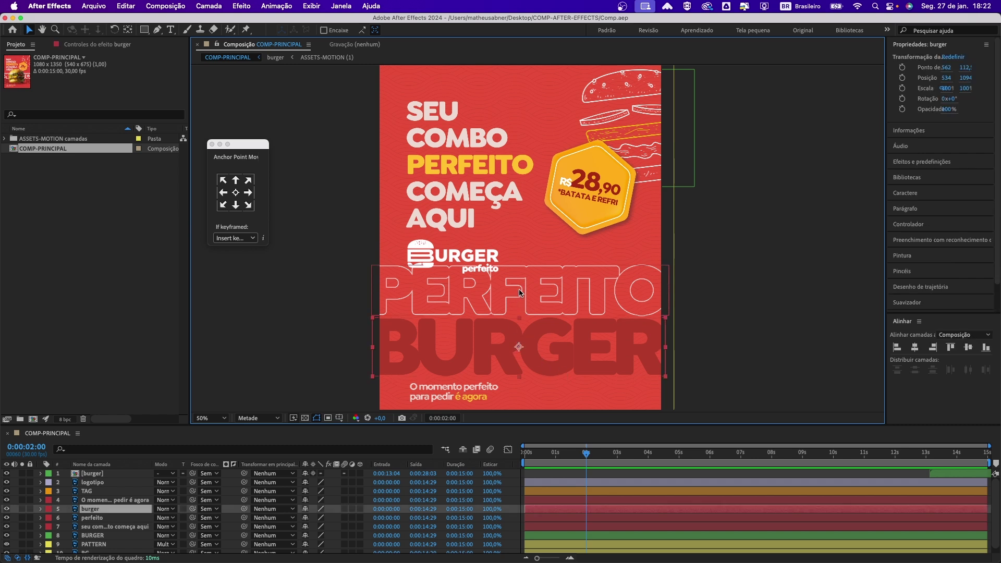
left_click(536, 290, "shift")
left_click(596, 211, "shift")
left_click(631, 99, "shift")
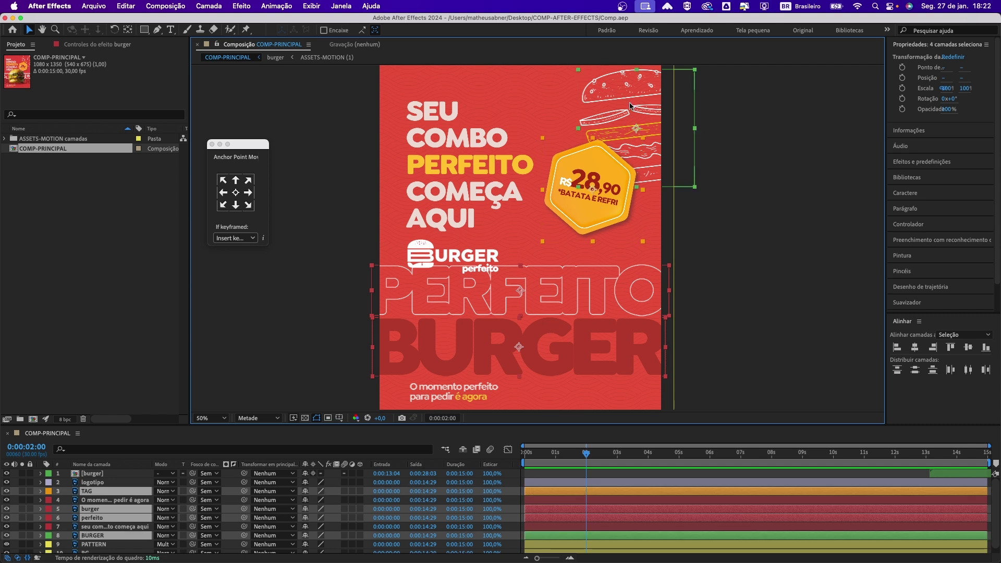
left_click(468, 397, "shift")
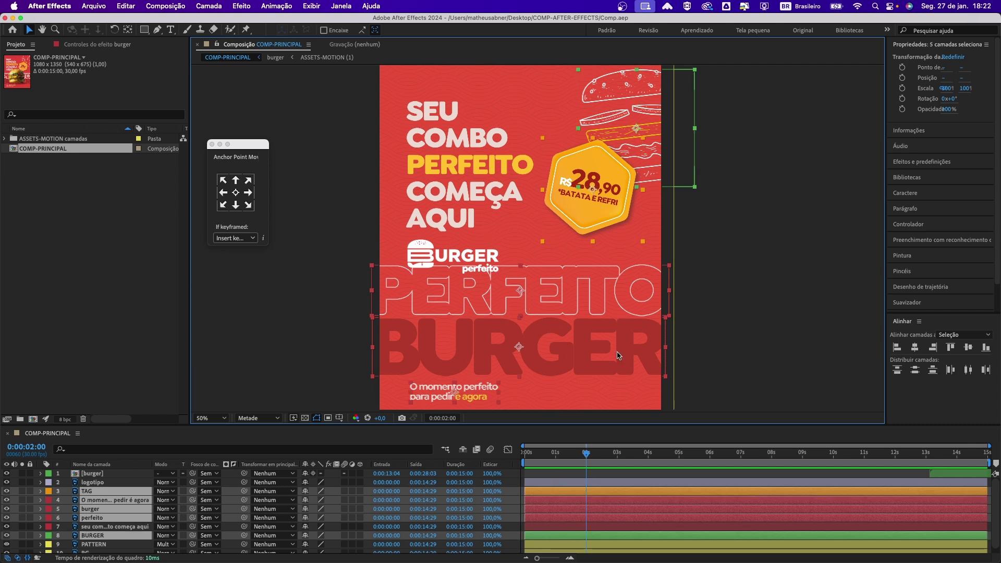
left_click_drag(533, 497, 661, 497)
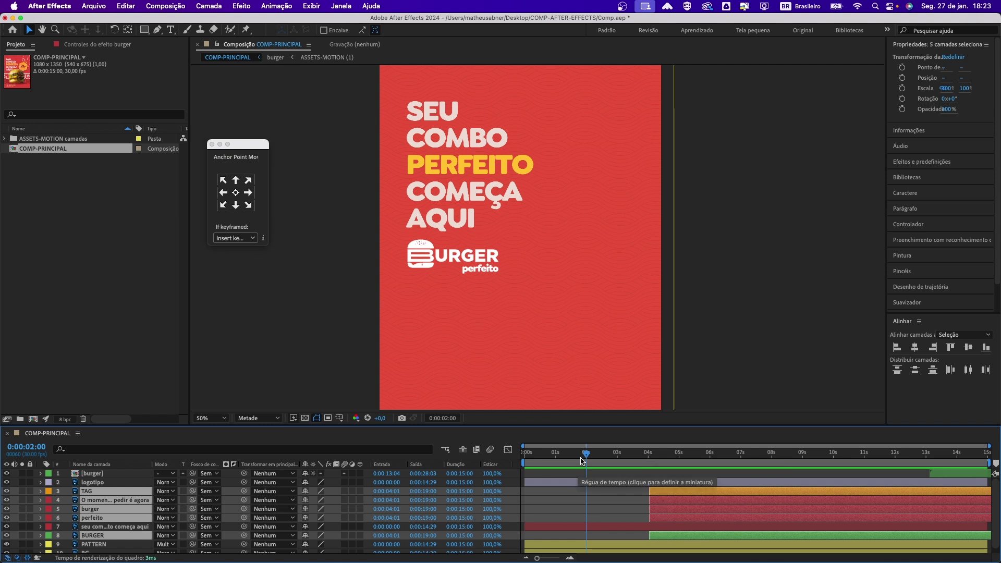
Scrub between the composition's start and 0:00:04:17 to compare the opening scene with the full layout, returning to 0:00:00:00
left_click_drag(586, 452, 524, 457)
left_click(641, 340)
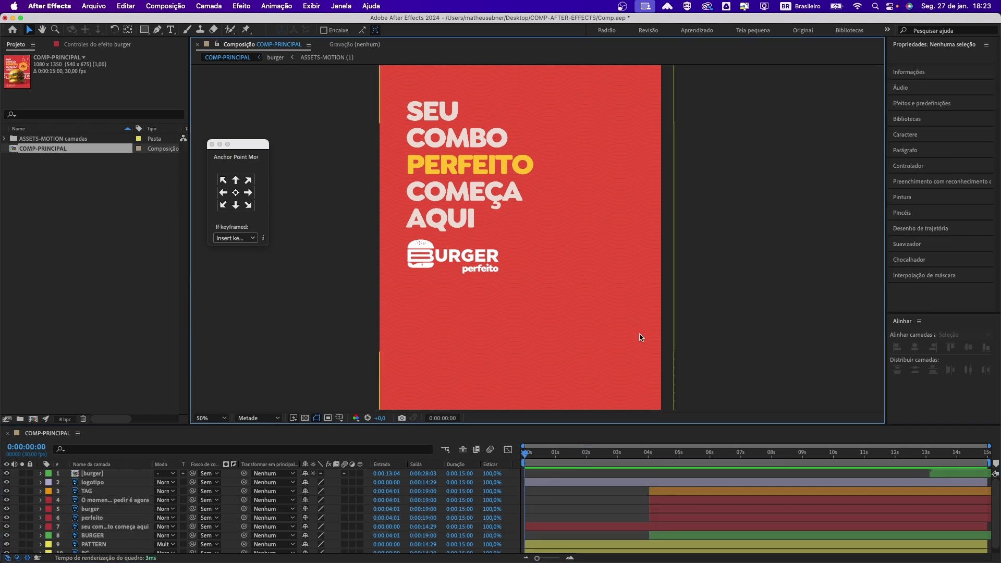
left_click_drag(466, 244, 460, 242)
key("v")
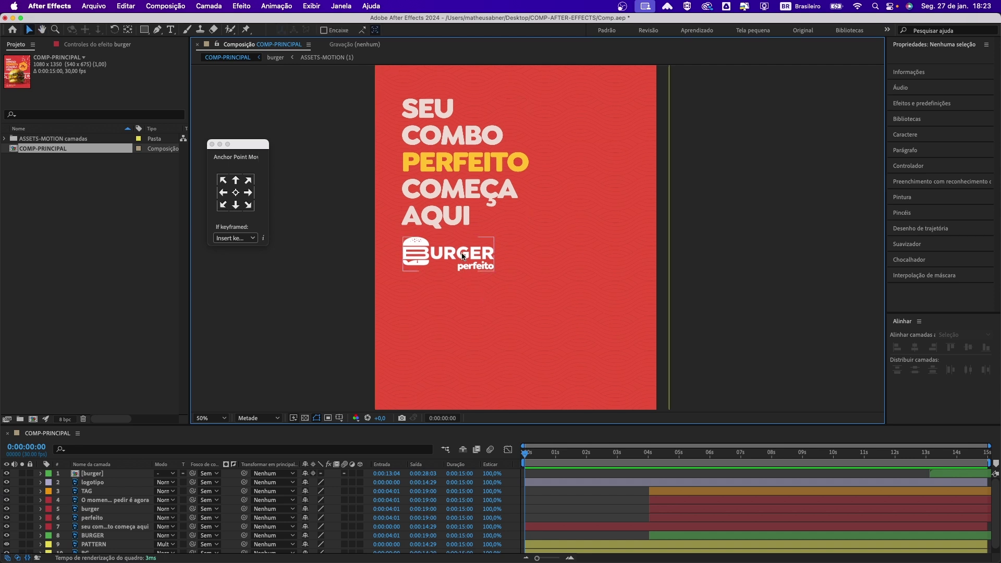
left_click_drag(544, 453, 666, 457)
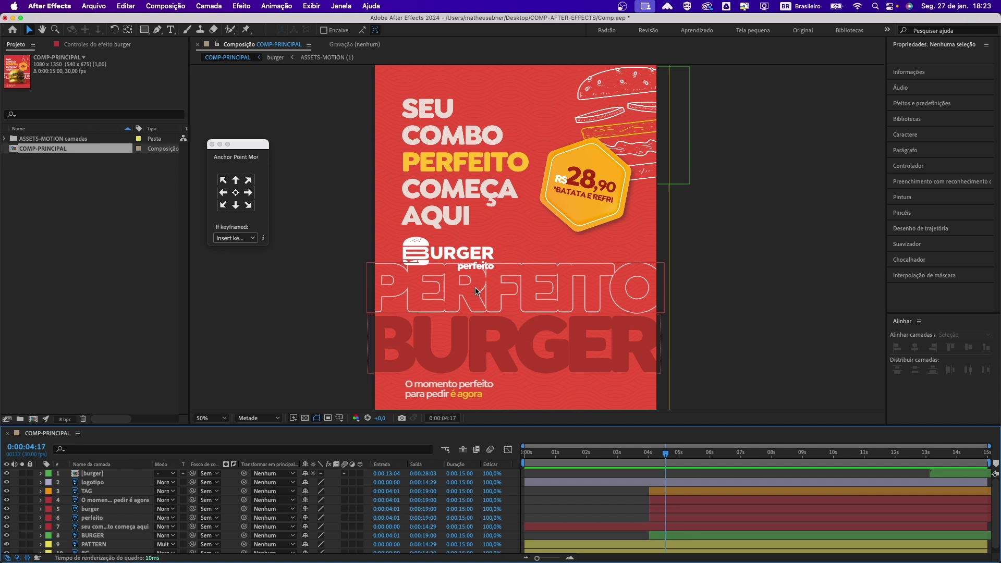
left_click(471, 256)
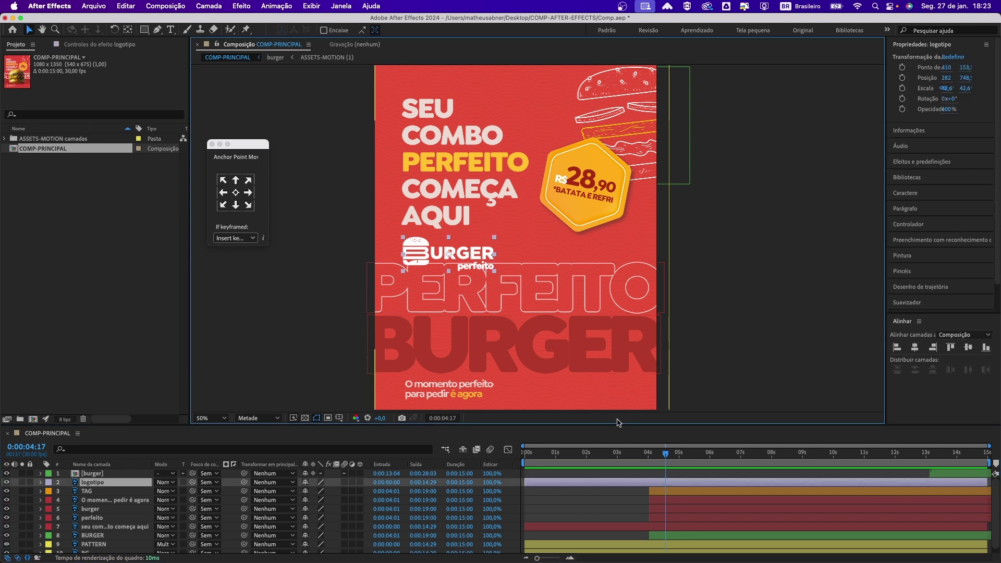
left_click_drag(613, 458, 527, 457)
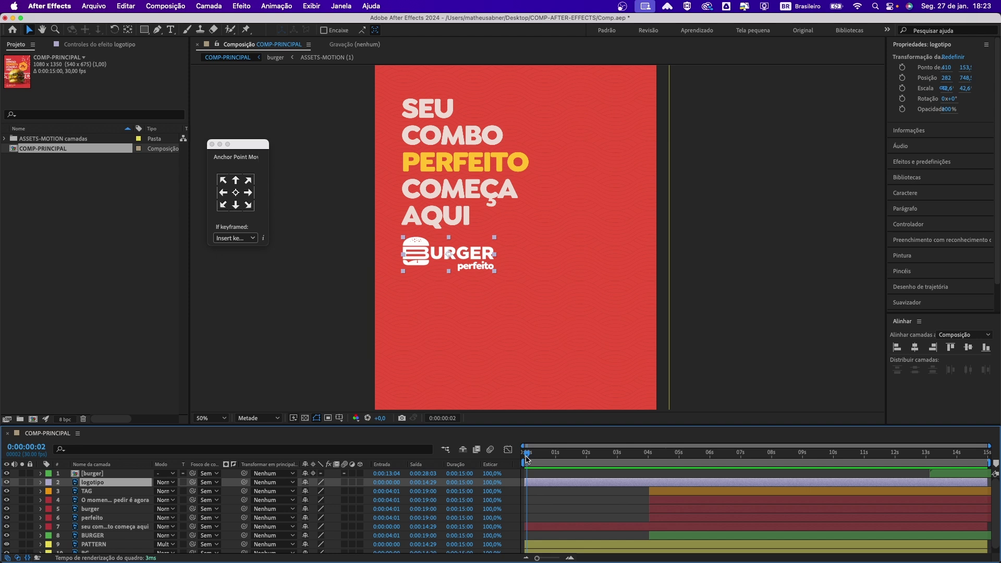
left_click(734, 314)
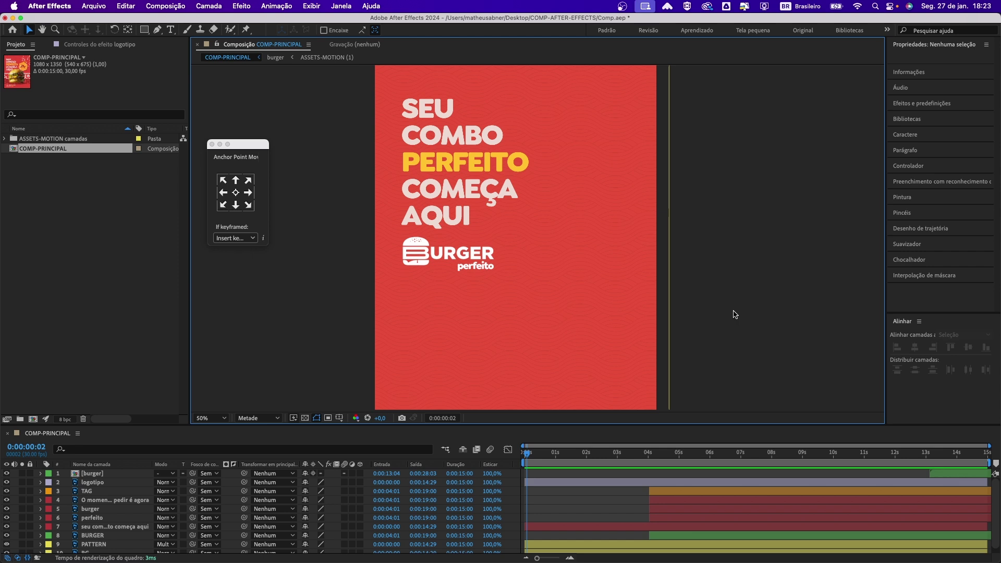
left_click(527, 456)
left_click(524, 456)
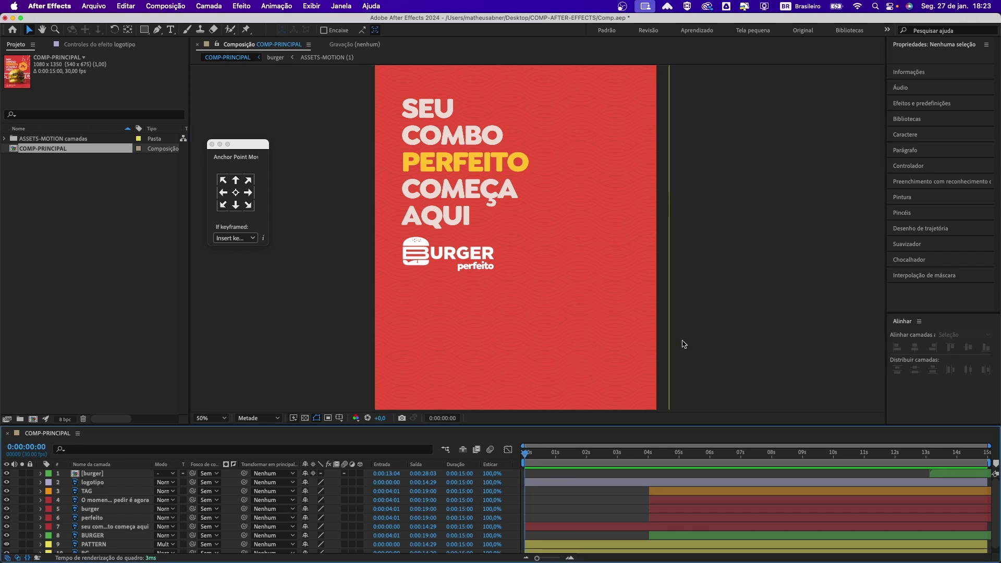
left_click(711, 286)
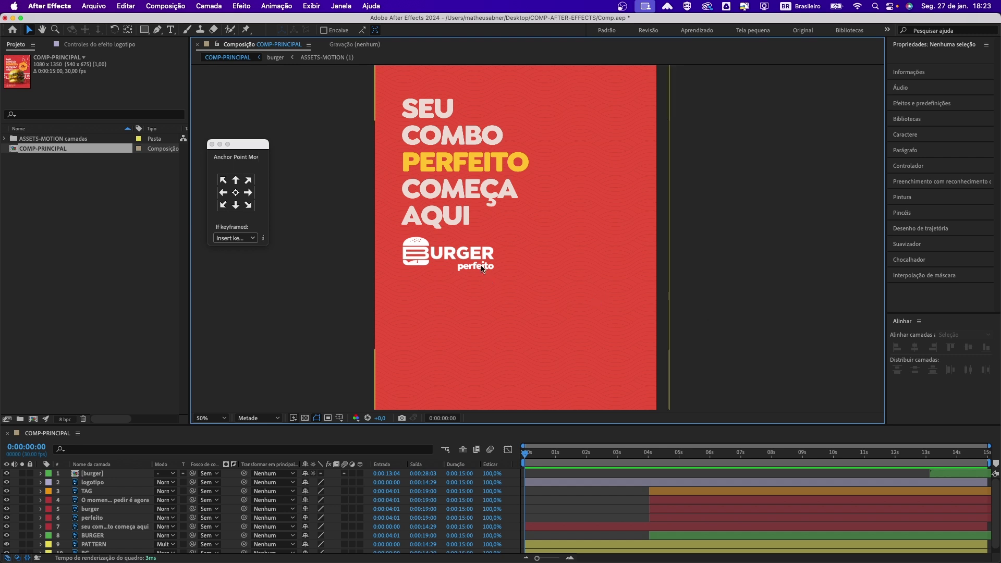
Move the headline and logo together to the middle of the artboard, with the headline at about 554, 606
left_click_drag(515, 241, 509, 239)
scroll(500, 229, "down", 1)
scroll(509, 233, "up", 1)
left_click(452, 251)
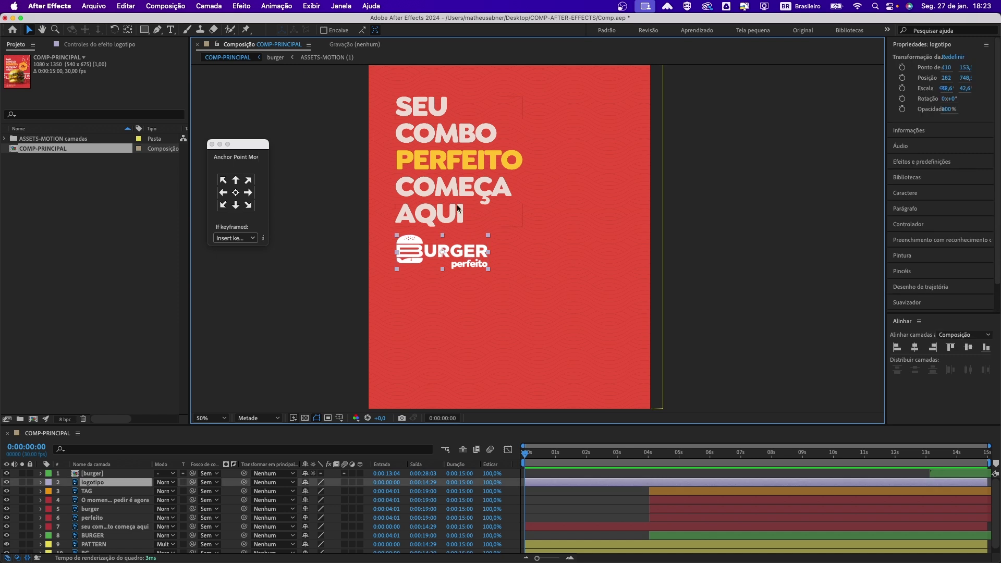
left_click(457, 208, "shift")
scroll(508, 227, "down", 1)
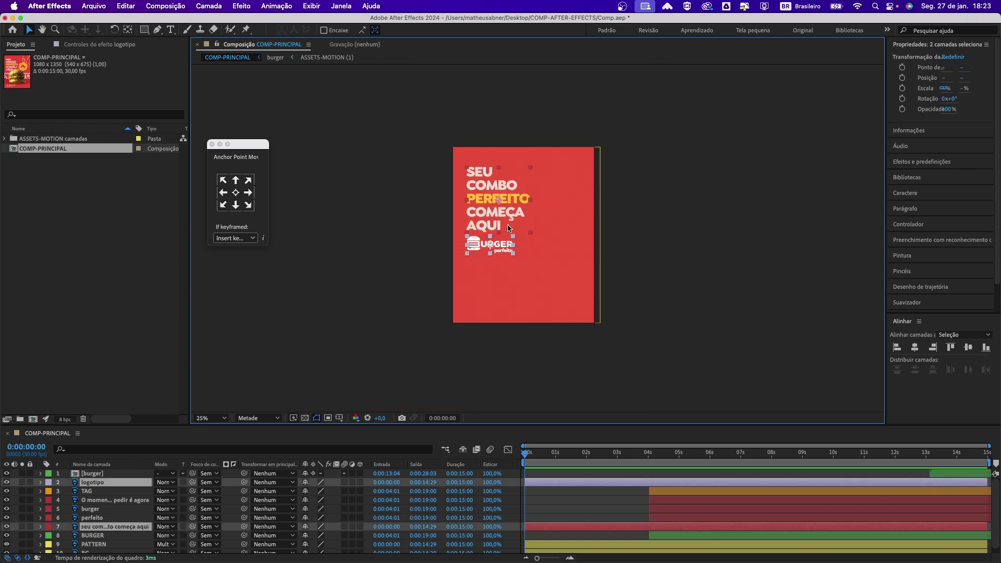
left_click_drag(492, 219, 510, 263)
left_click_drag(522, 255, 493, 189)
key("super+shift+a")
left_click(494, 215)
left_click(493, 249, "shift")
left_click_drag(492, 218, 520, 244)
key("super+shift+a")
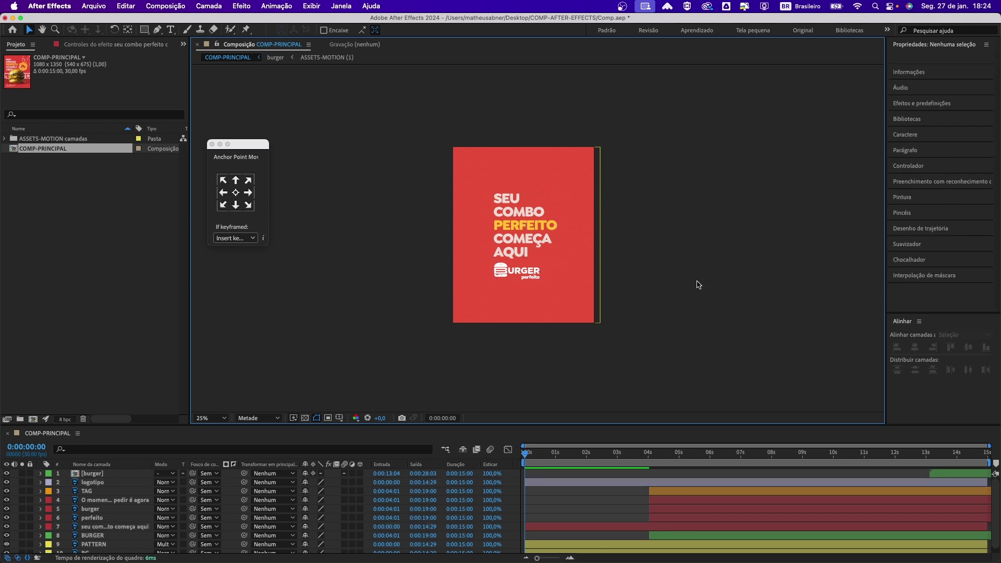
Move the logotipo layer in the layer stack so it sits directly above the headline layer
scroll(518, 240, "up", 2)
left_click(499, 242)
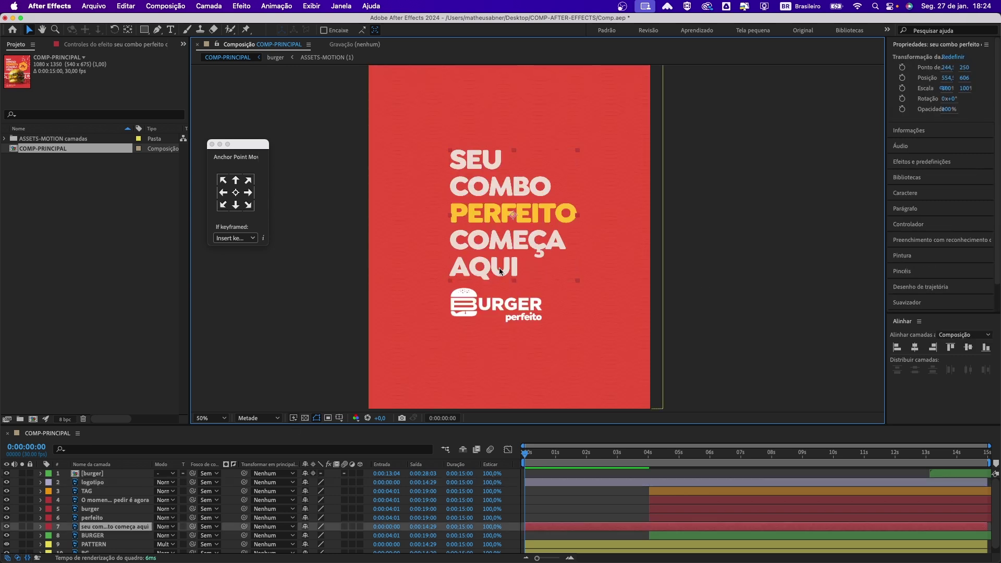
left_click(498, 309, "shift")
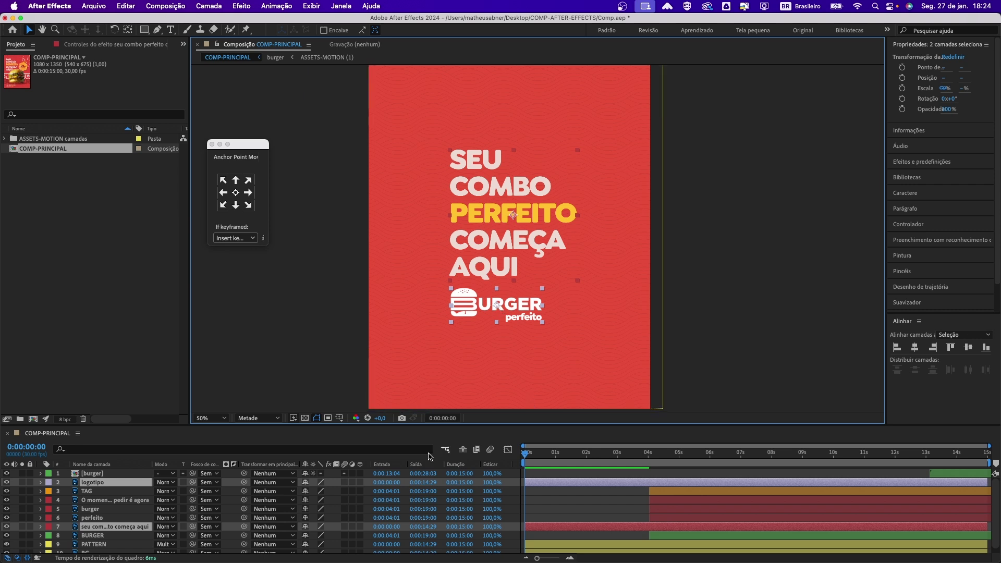
left_click(109, 483)
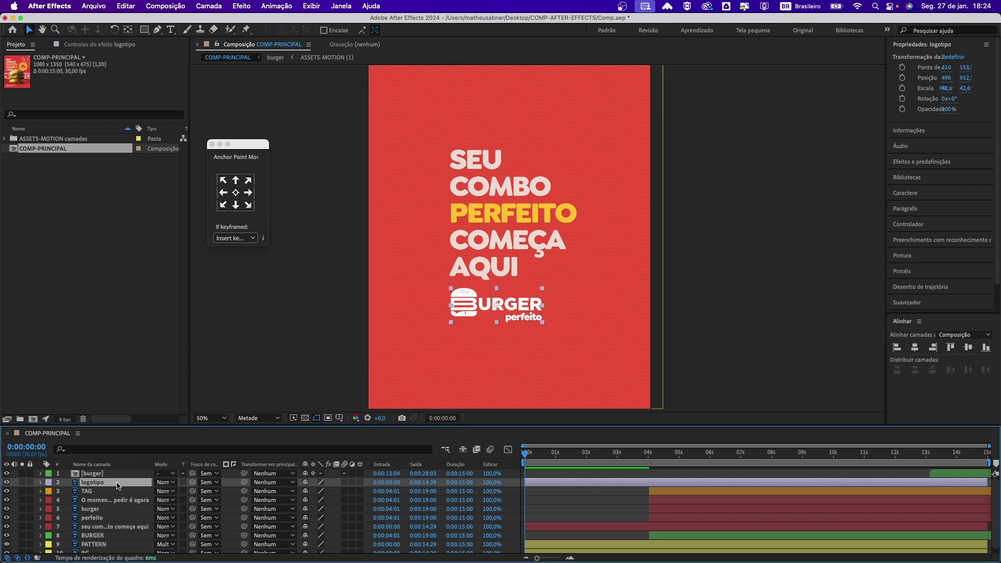
left_click_drag(104, 486, 107, 526)
Give the logotipo and headline layers the same blue label colour and save the project
left_click(113, 528)
left_click(96, 517, "shift")
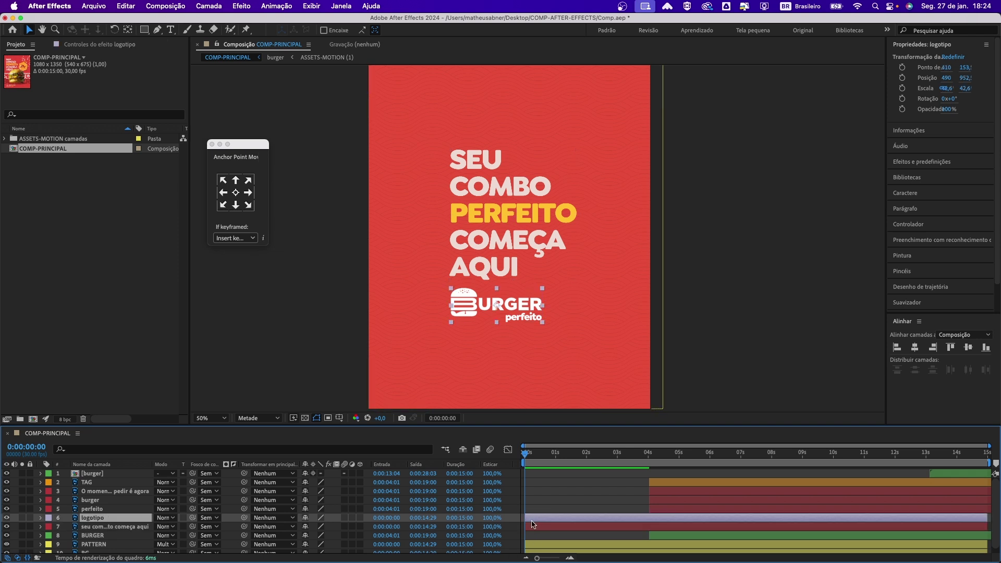
left_click(48, 527)
left_click(65, 443)
left_click(537, 506)
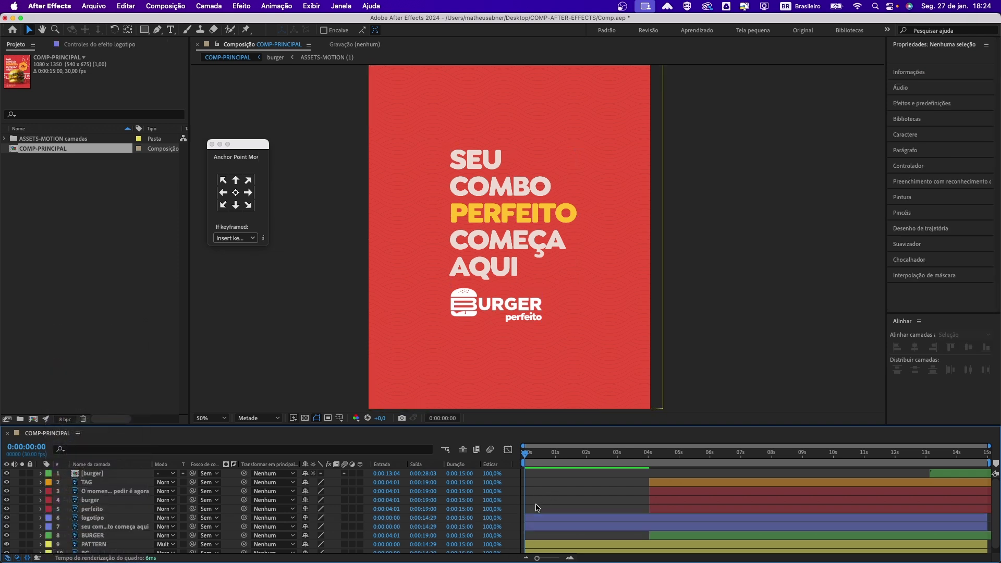
key("super+s")
Expand the logotipo and headline layers and examine the logo's Transform properties
left_click(92, 517)
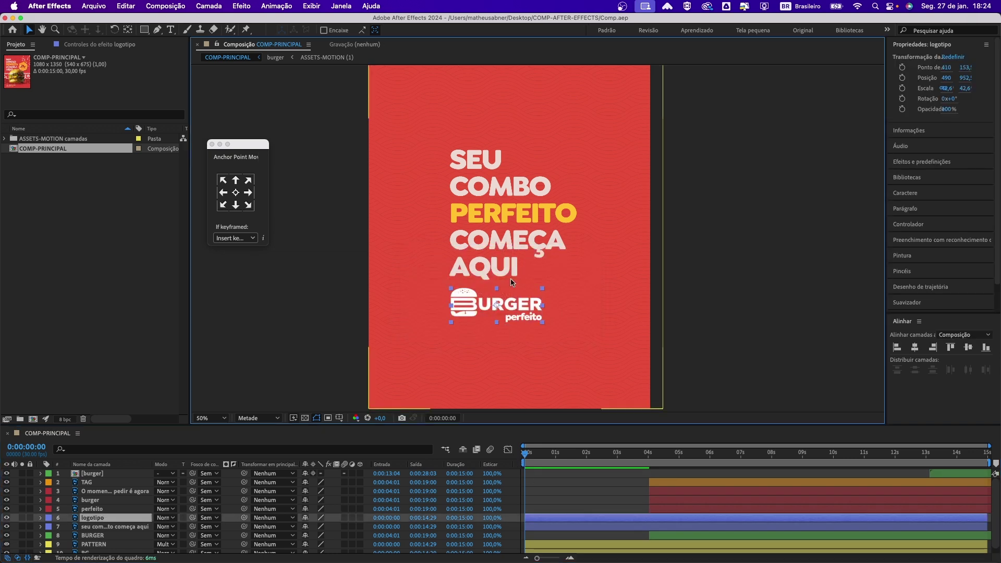
left_click(115, 526, "shift")
scroll(569, 491, "down", 1)
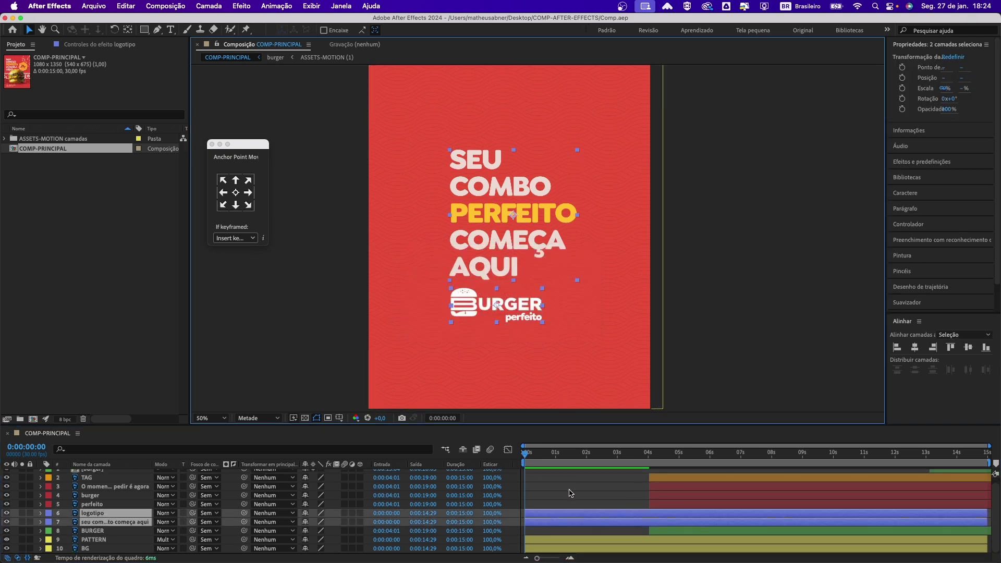
left_click(40, 513)
scroll(107, 523, "down", 1)
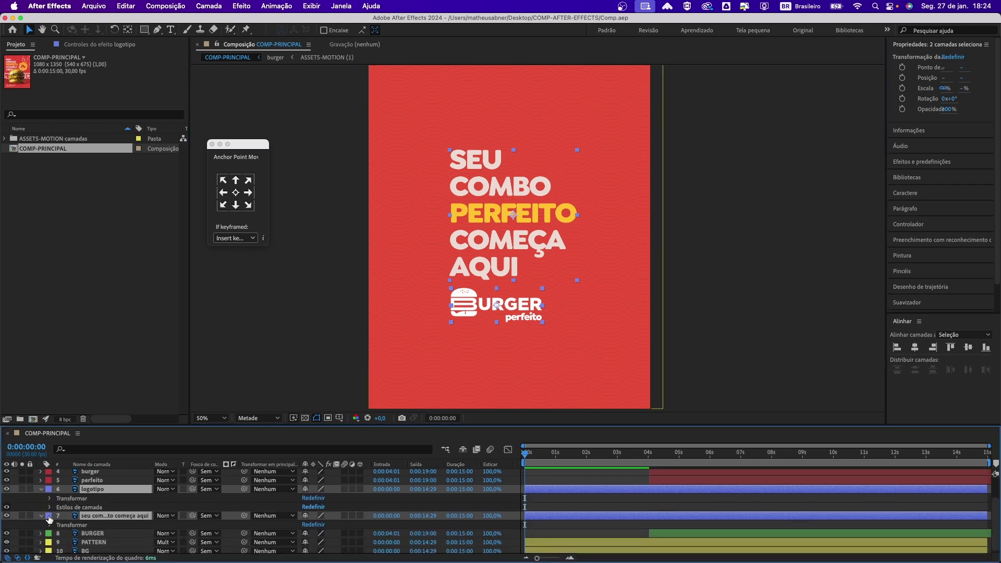
left_click(50, 499)
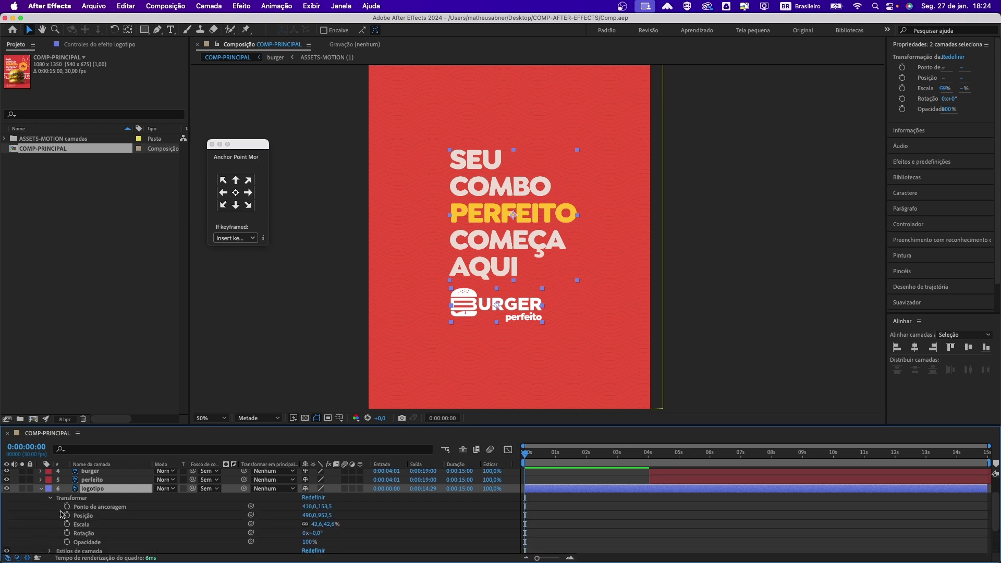
scroll(68, 502, "down", 1)
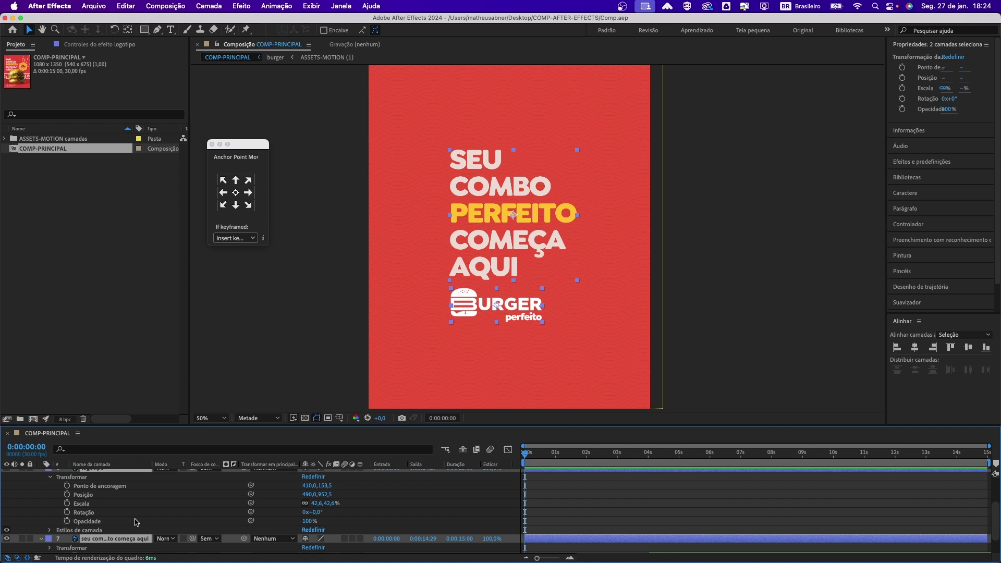
scroll(106, 506, "up", 1)
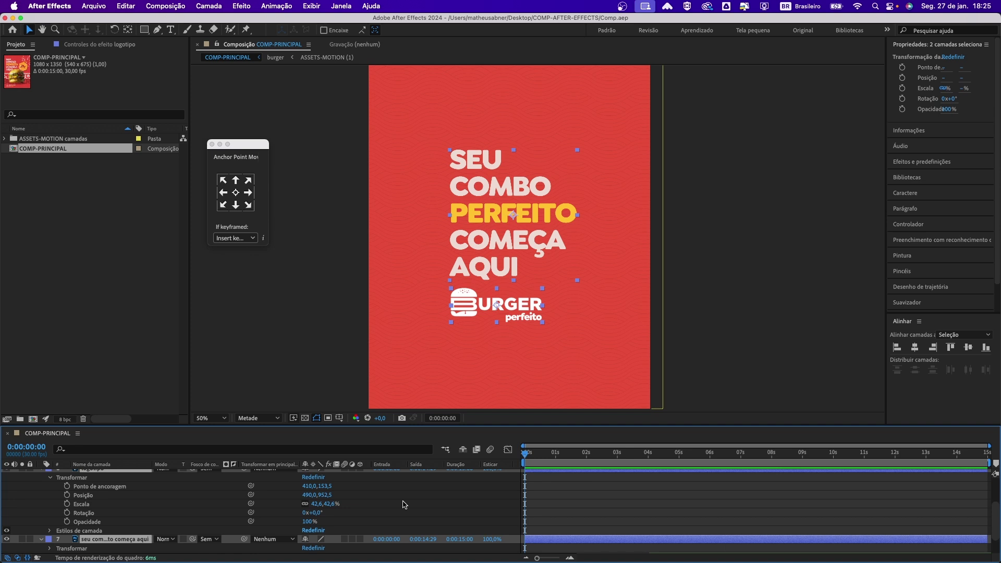
left_click(724, 337)
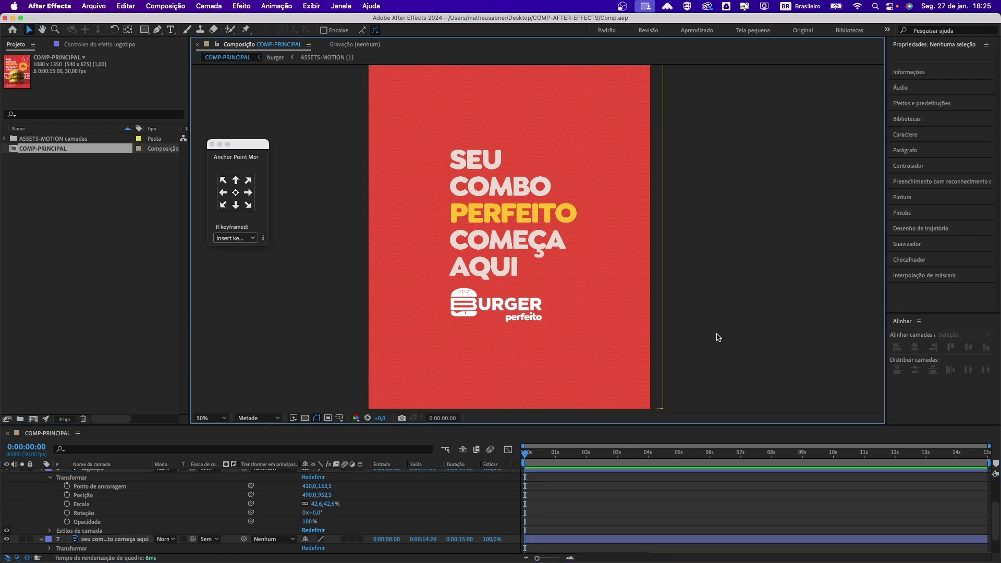
Collapse the headline layer's properties, try enlarging the headline to about 299%, and undo the scaling
left_click(498, 208)
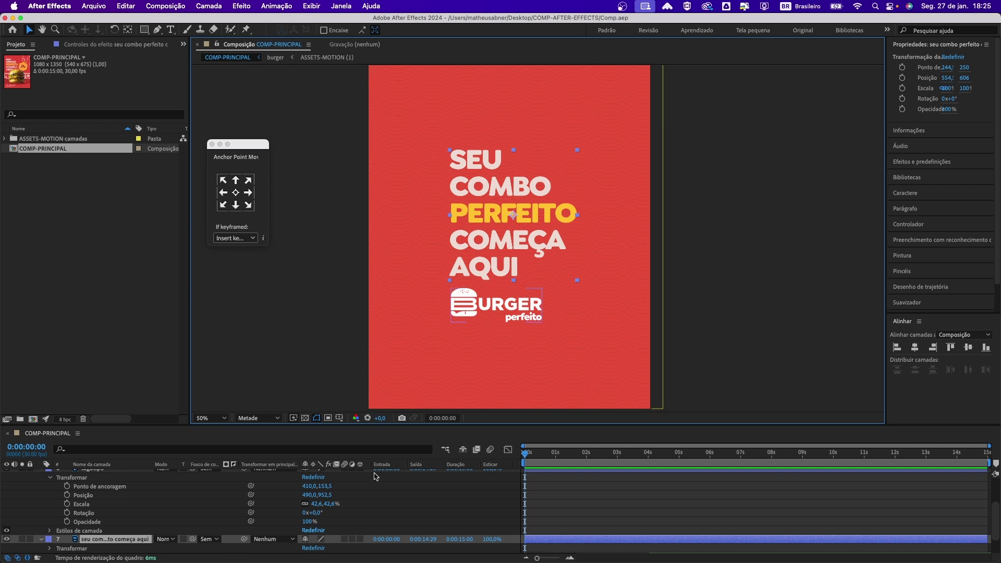
scroll(141, 524, "down", 1)
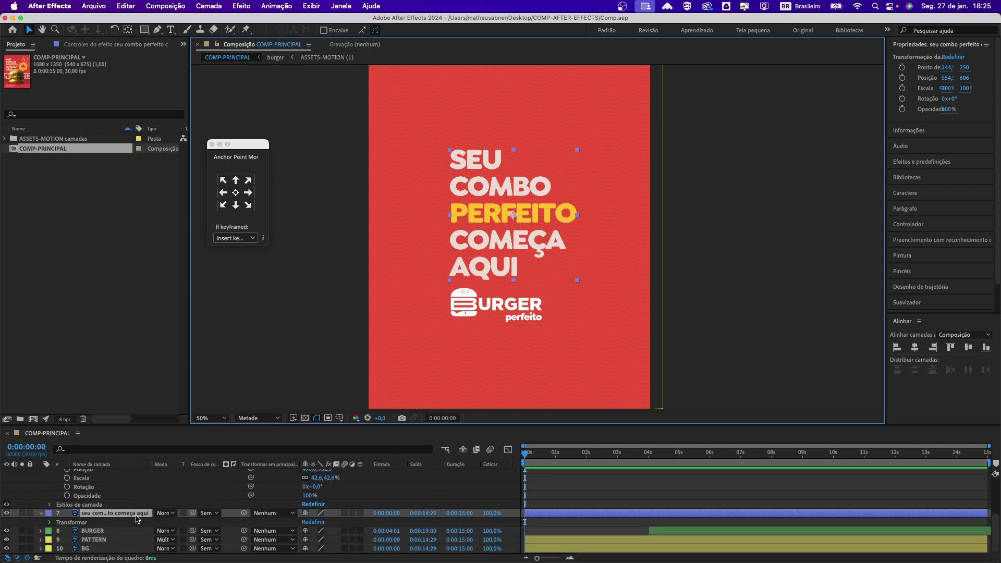
left_click(42, 513)
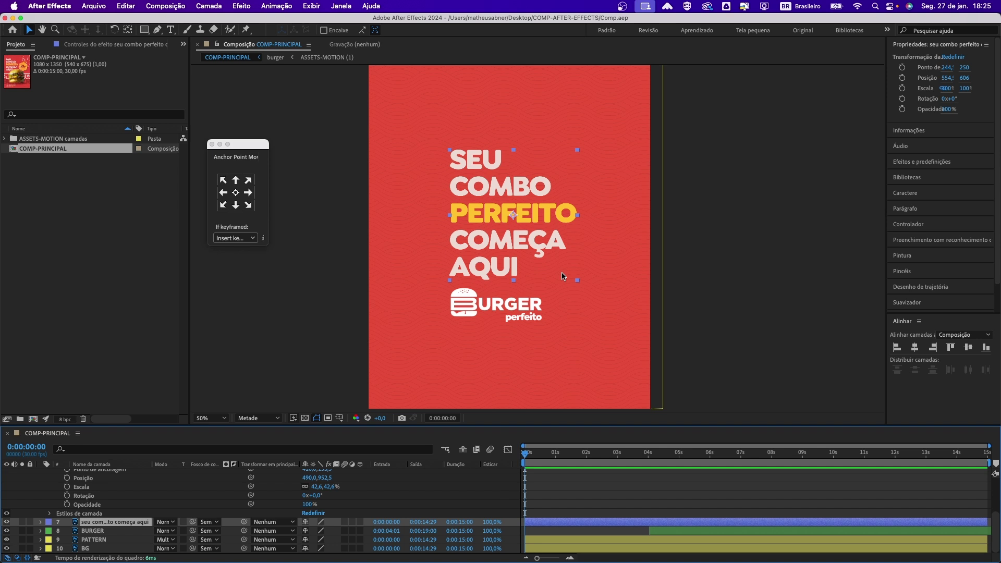
left_click_drag(577, 281, 688, 401)
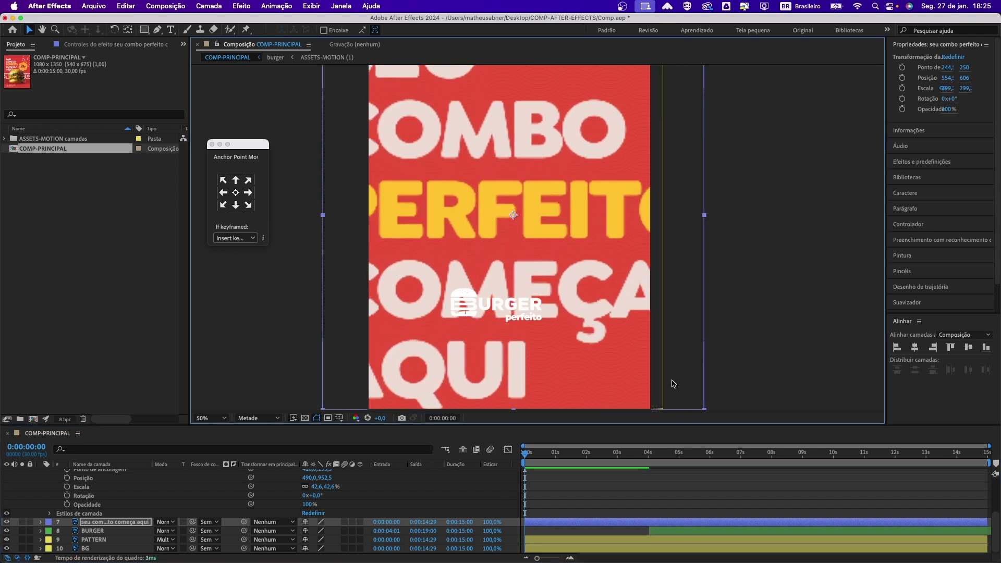
key("super+z")
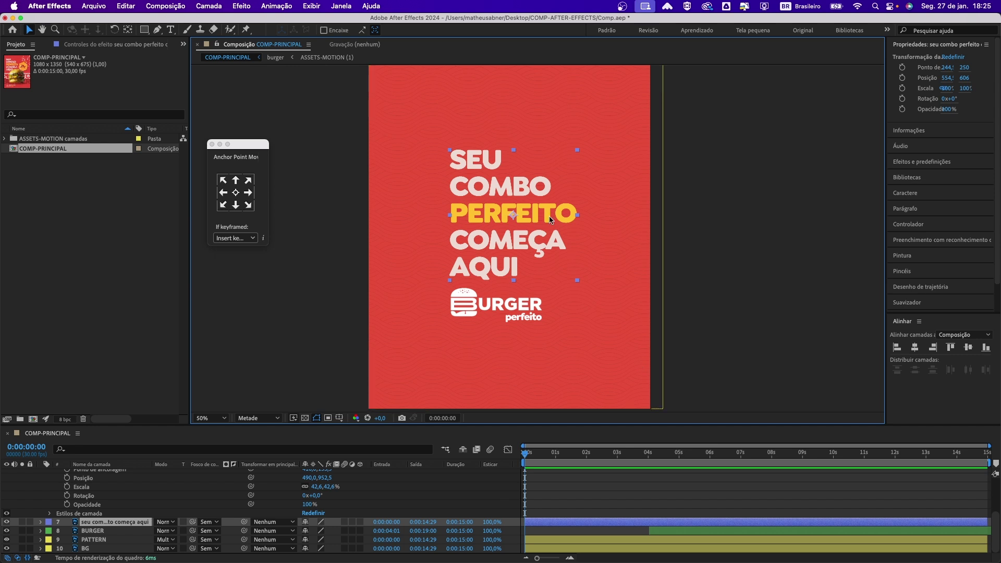
Make the headline a 3D layer, look through its 3D Transform properties, and collapse them
key("space")
left_click(360, 522)
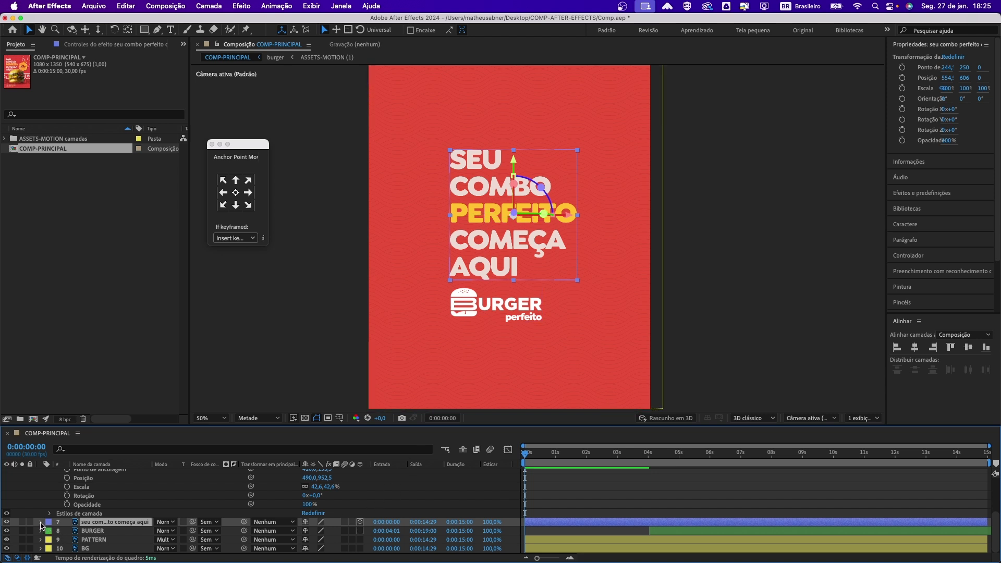
left_click(41, 522)
scroll(43, 539, "down", 1)
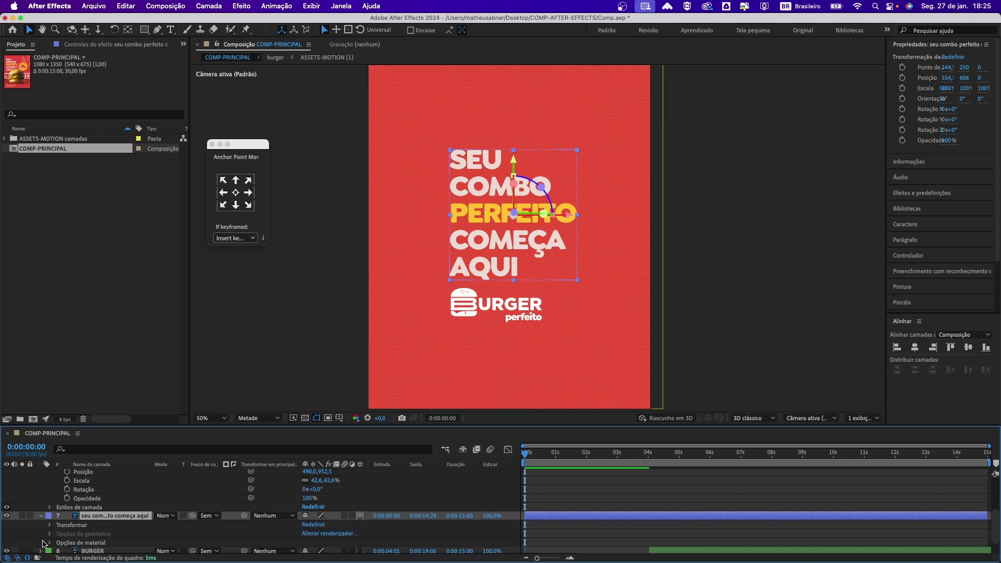
left_click(50, 525)
scroll(57, 500, "down", 3)
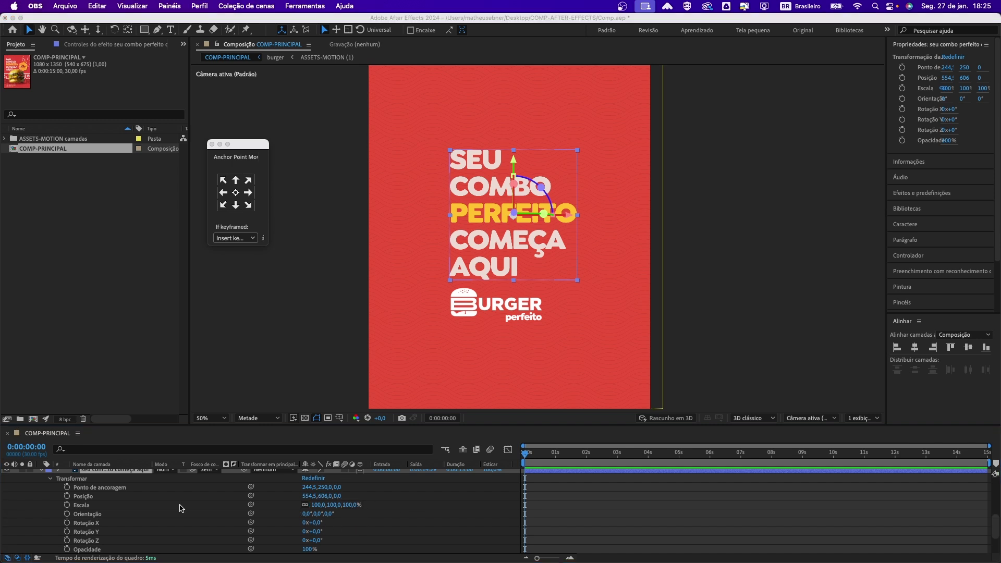
scroll(292, 514, "up", 1)
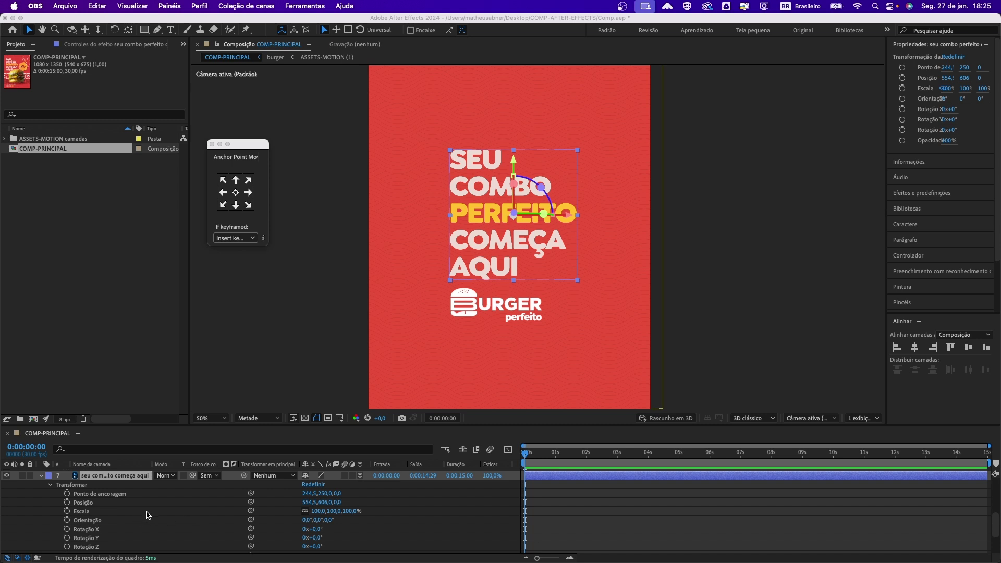
scroll(52, 491, "up", 1)
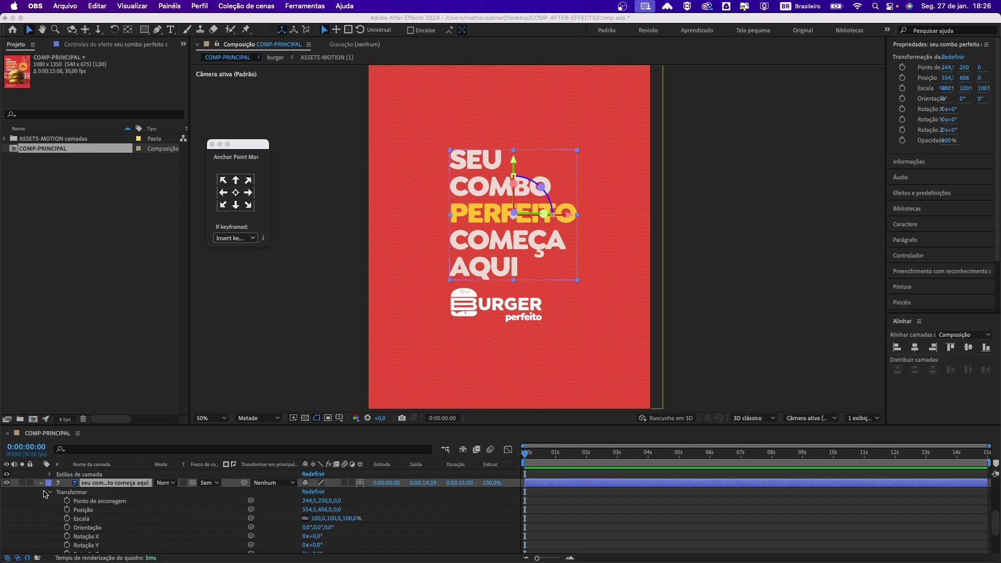
left_click(42, 487)
left_click(41, 487)
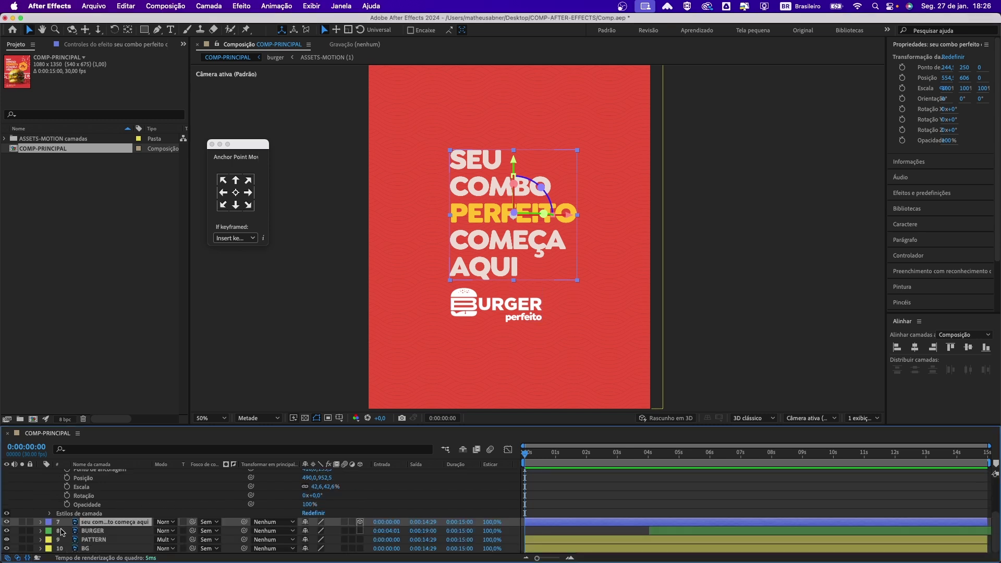
Show only the headline's Position property, try out its values with an undo, and reset the Z position to 0
left_click(92, 530)
left_click(97, 525)
key("p")
scroll(97, 526, "down", 1)
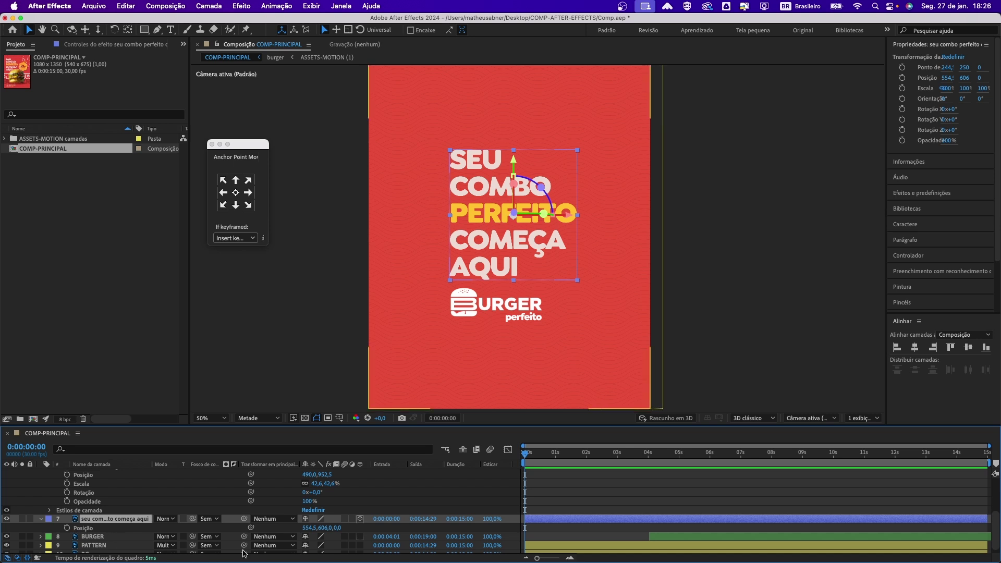
left_click_drag(308, 527, 382, 527)
key("super+z")
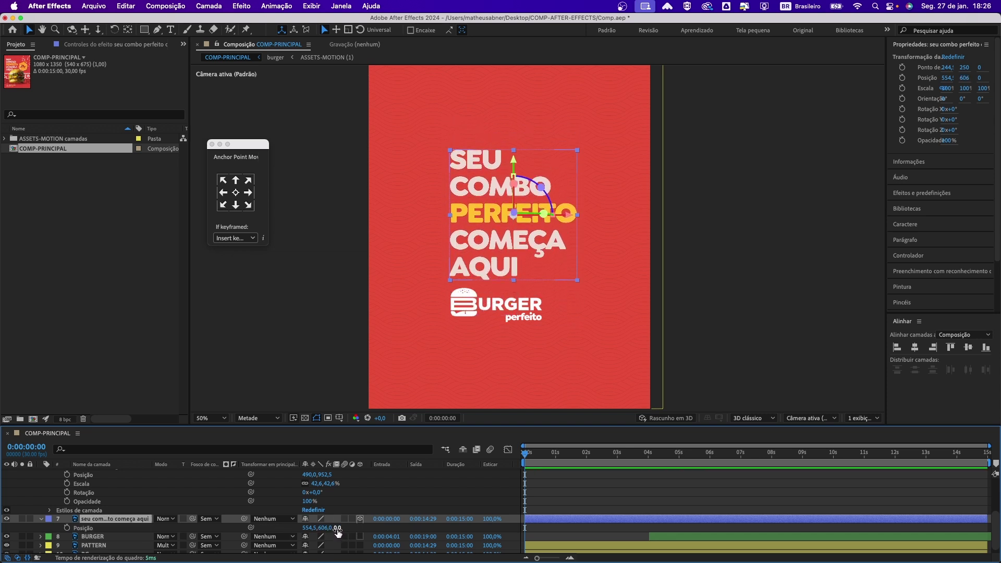
mouse_move(338, 528)
left_mouse_down()
mouse_move(374, 529)
mouse_move(287, 528)
mouse_move(417, 533)
mouse_move(257, 536)
mouse_move(336, 530)
left_mouse_up()
left_click(339, 528)
type("0")
key("Return")
Collapse the expanded properties of the logotipo and headline layers
scroll(119, 508, "up", 2)
left_click(41, 480)
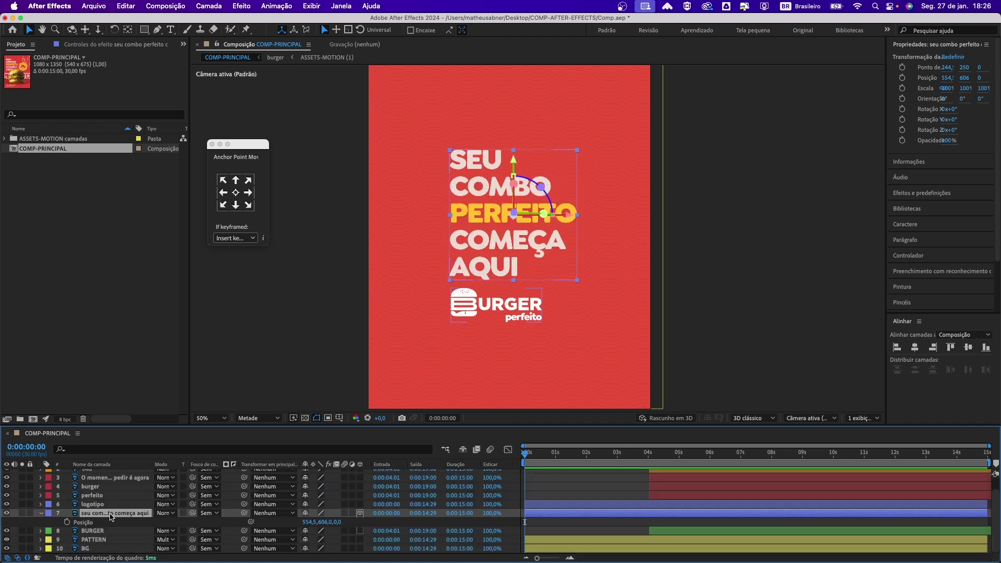
left_click(41, 513)
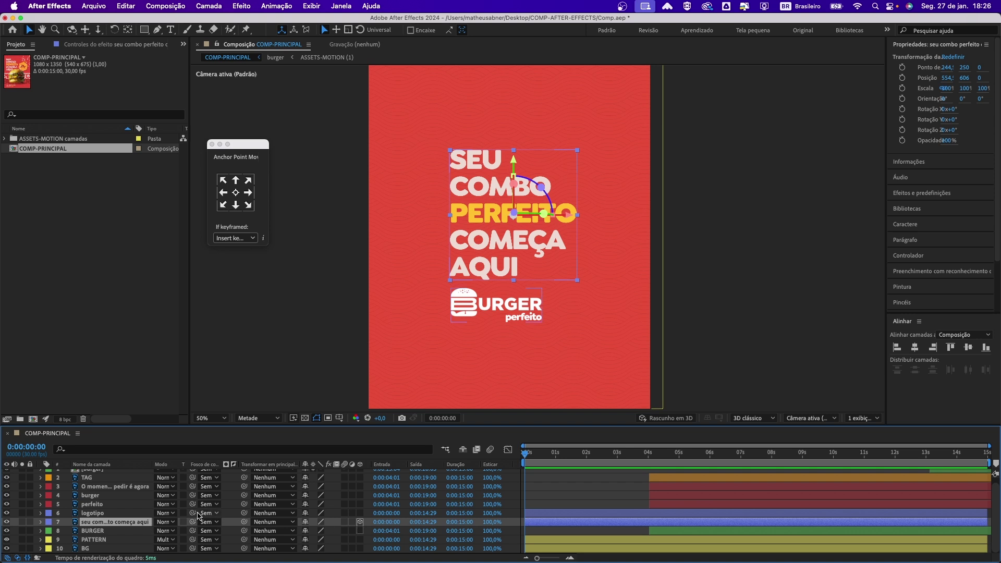
left_click(795, 266)
Convert the headline layer to editable text and return to the Selection tool with the headline selected
left_click(533, 270)
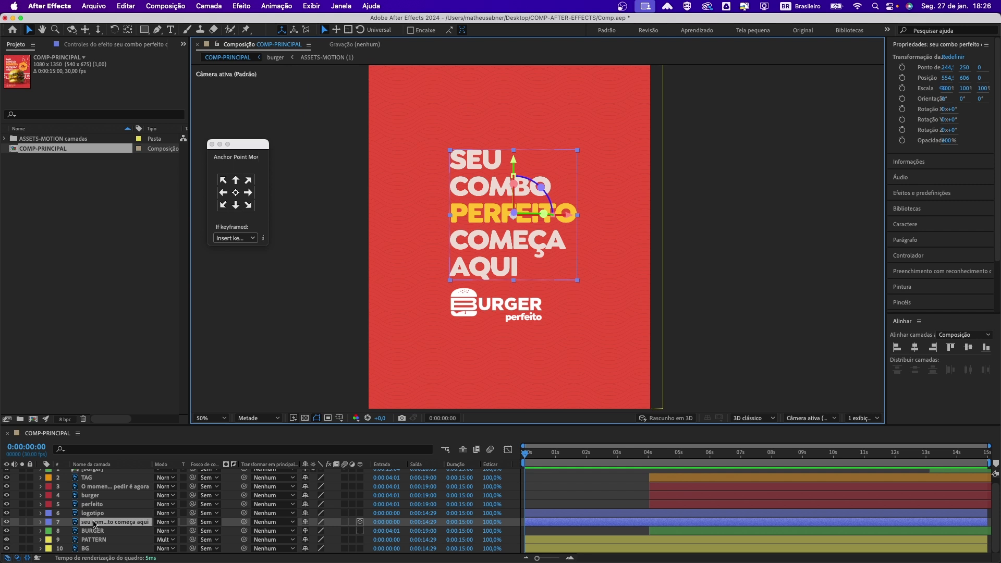
right_click(95, 523)
mouse_move(152, 461)
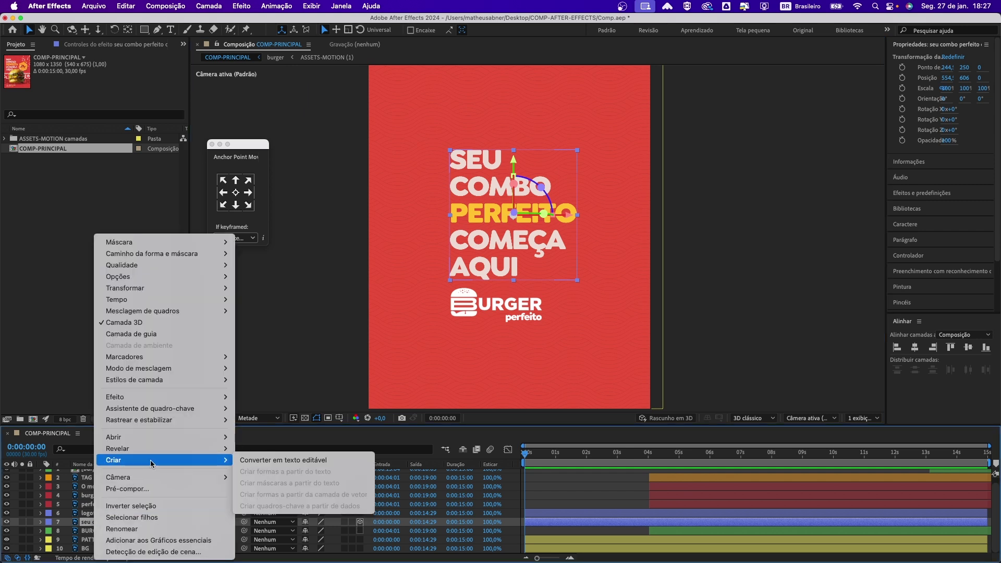
left_click(276, 459)
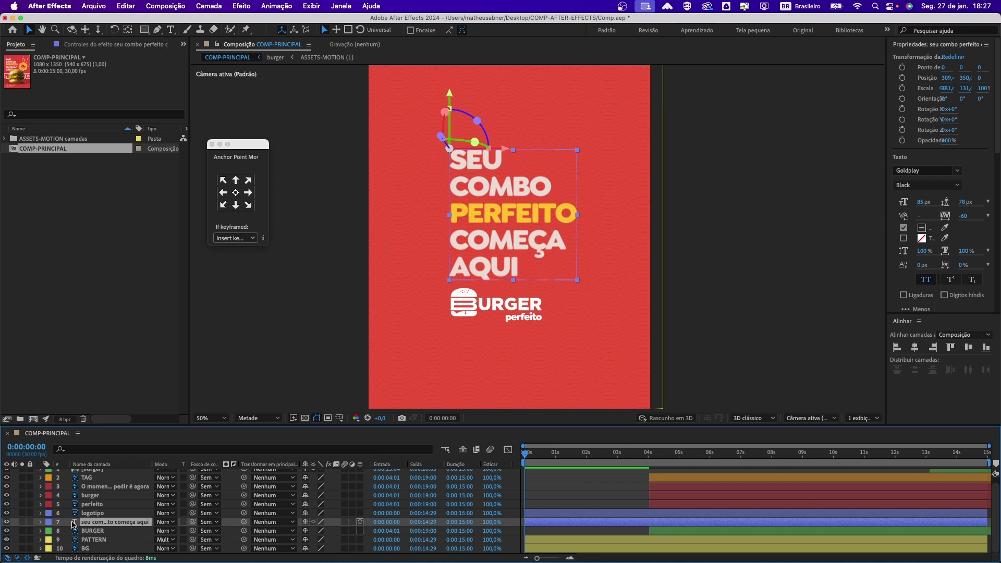
left_click(30, 30)
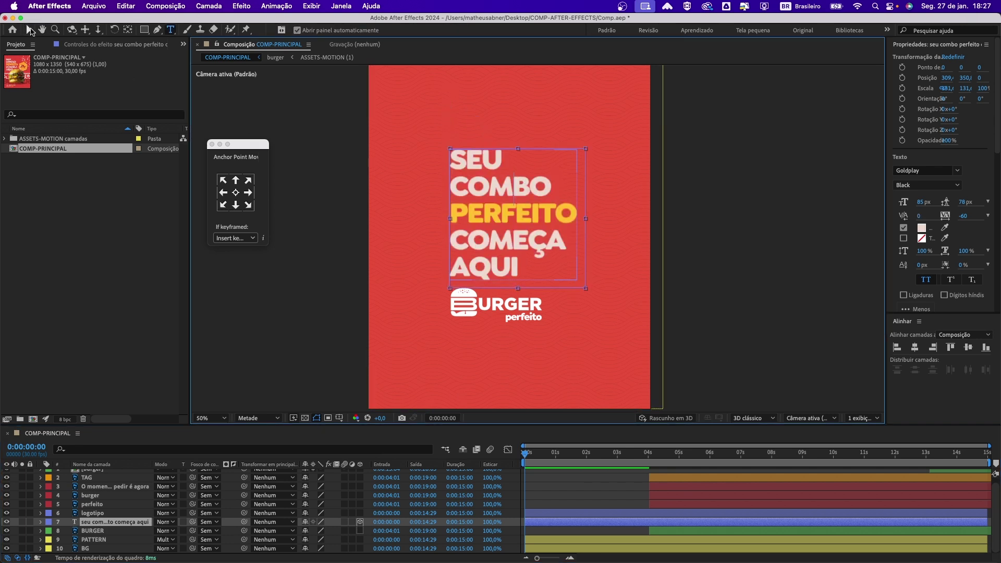
left_click(29, 30)
left_click(508, 228)
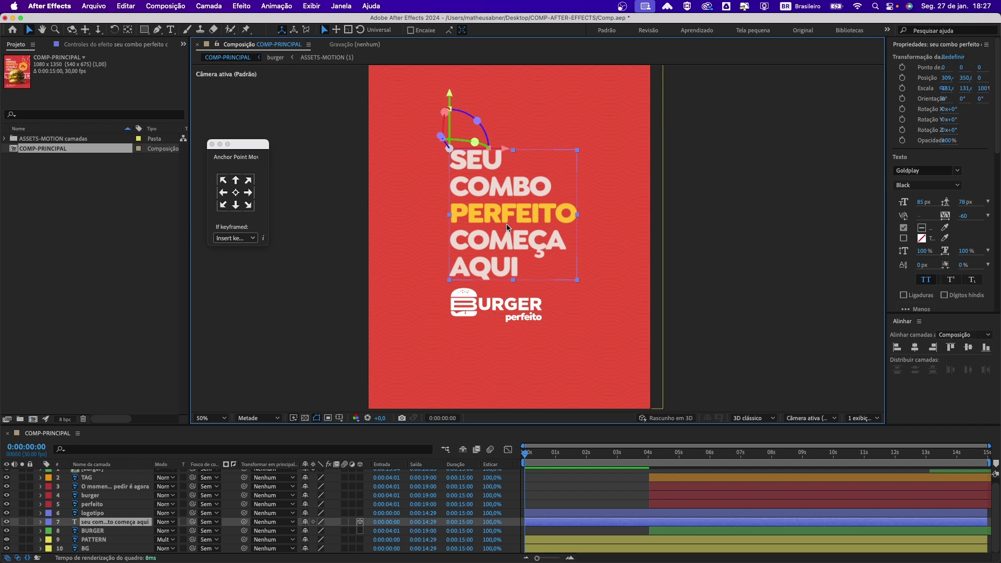
Show the headline layer's Position property and set its first keyframe at 0:00:00:00
left_click(102, 514)
left_click(108, 522)
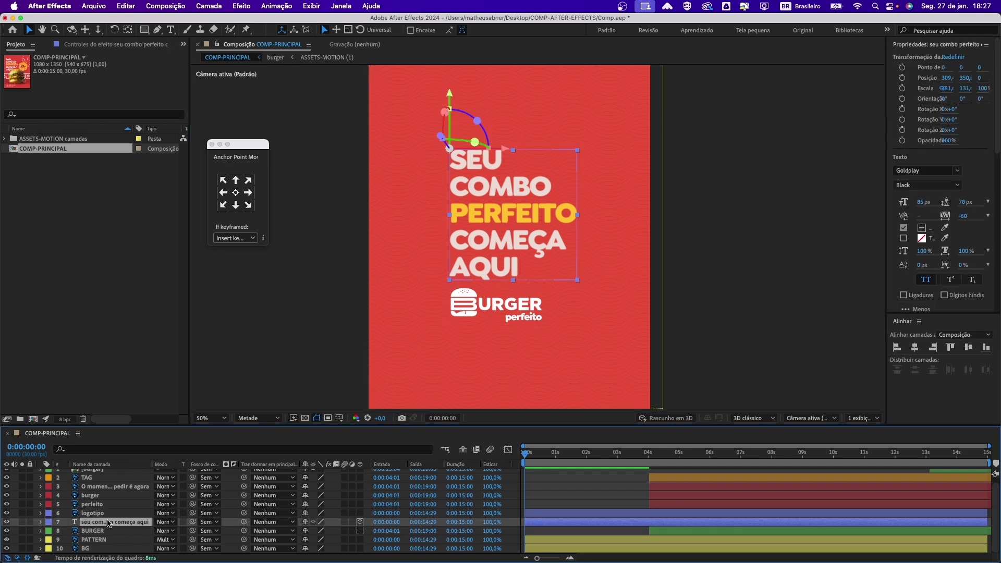
key("p")
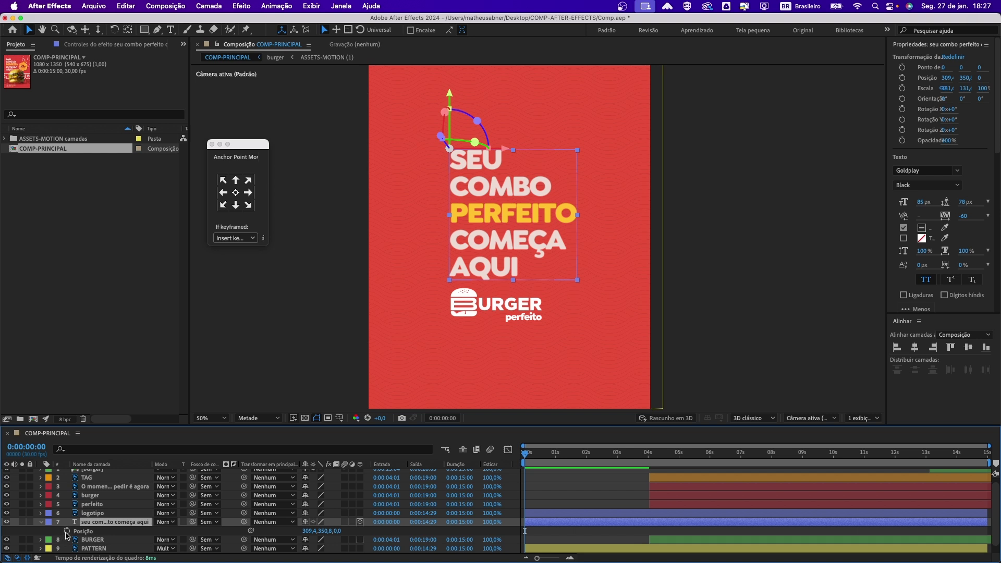
left_click(67, 531)
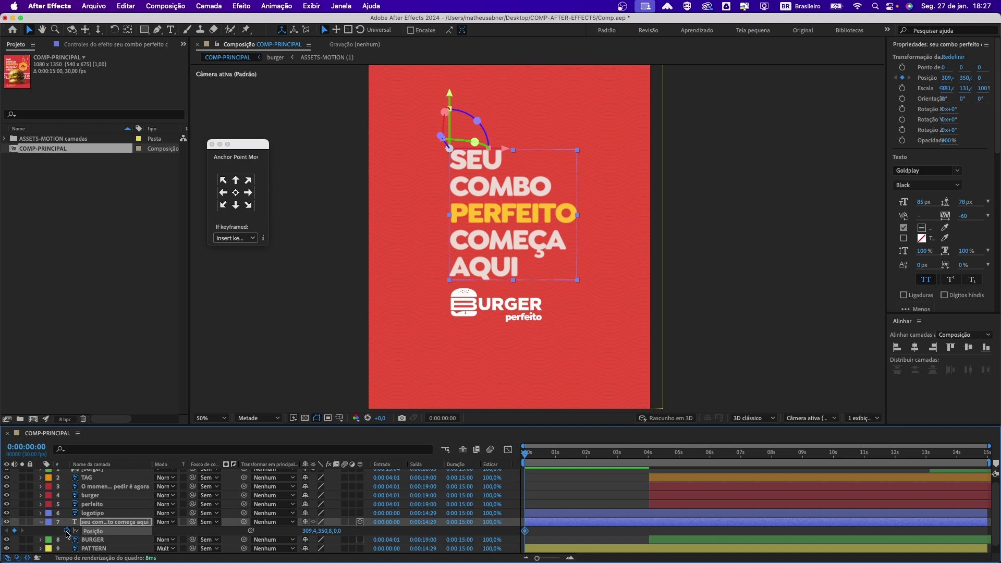
Add a second Position keyframe to the headline layer at 0:00:02:00
key("shift+Page_Down")
key("shift+Page_Up")
key("shift+Page_Down")
key("shift+Page_Up")
left_click_drag(526, 454, 561, 458)
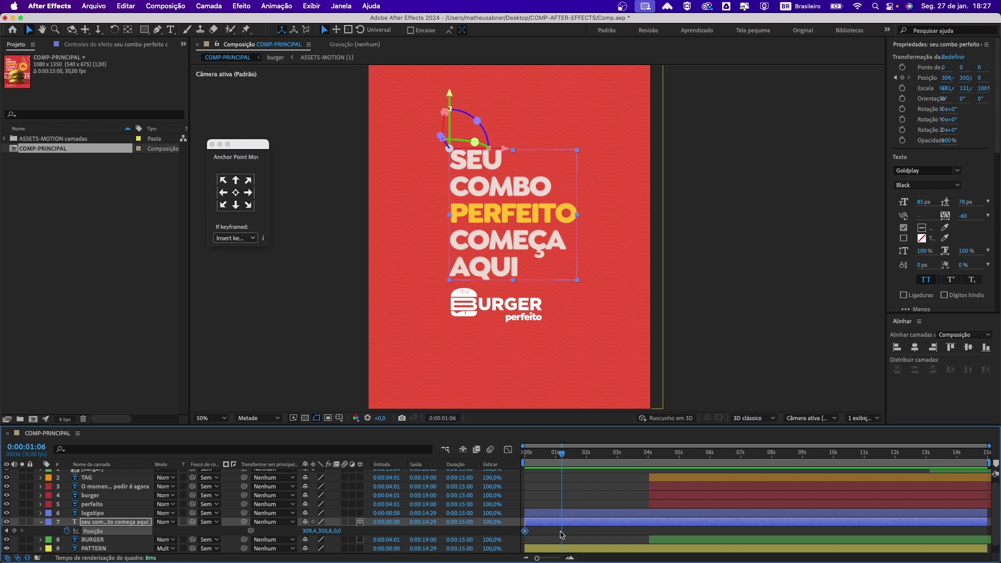
left_click_drag(558, 458, 532, 460)
key("shift+Page_Down")
key("shift+Page_Down")
key("shift+Page_Down")
key("shift+Page_Down")
key("shift+Page_Down")
key("shift+Page_Down")
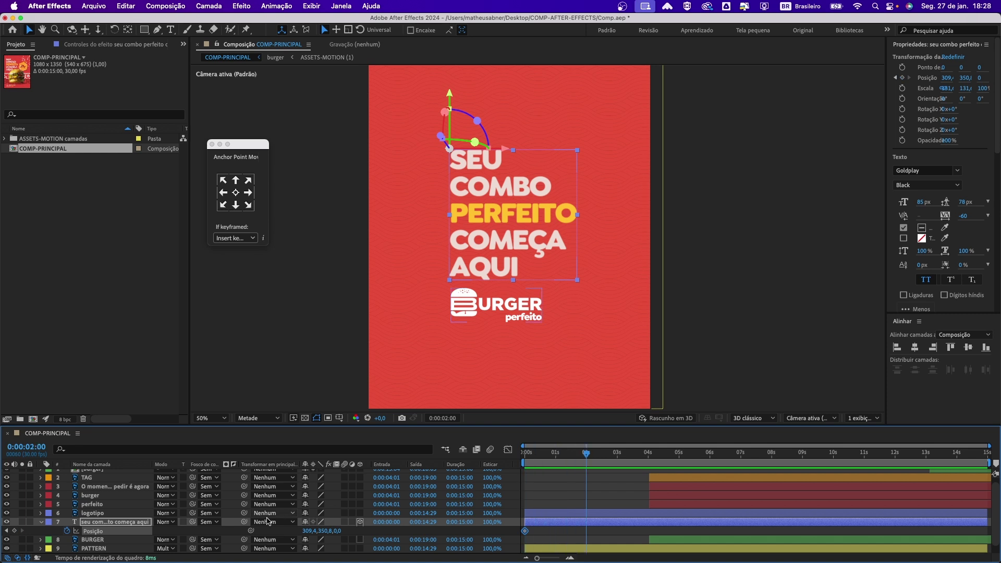
left_click(14, 530)
At 0:00:00:00, set the headline's Z position to -1520 and preview the entrance animation
left_click_drag(573, 457, 523, 457)
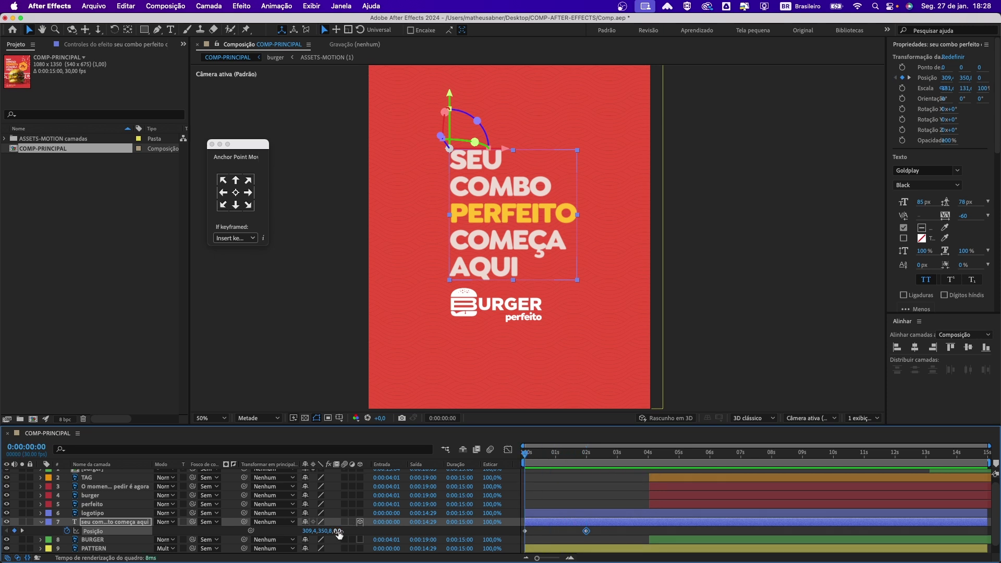
key("comma")
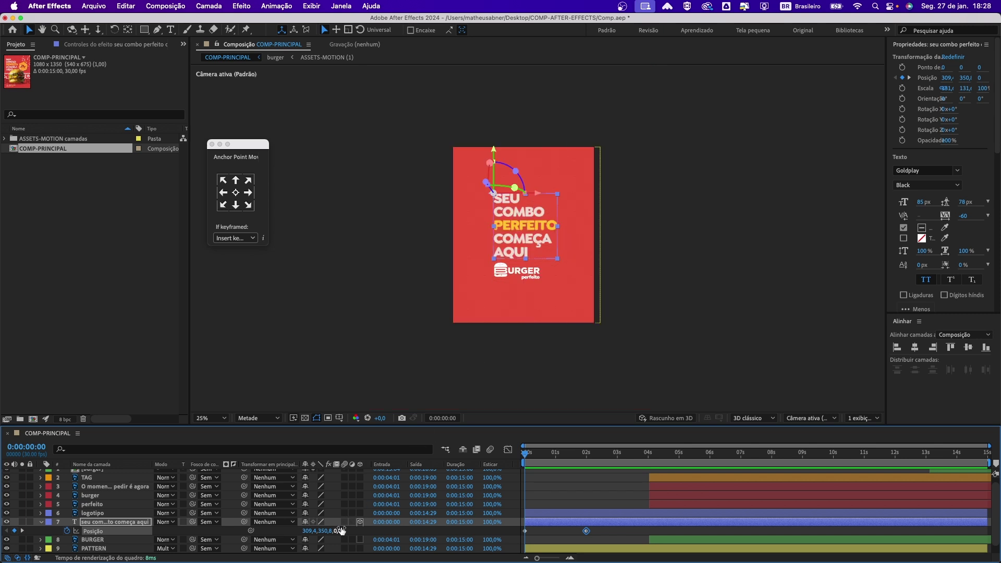
left_click_drag(337, 530, 264, 535)
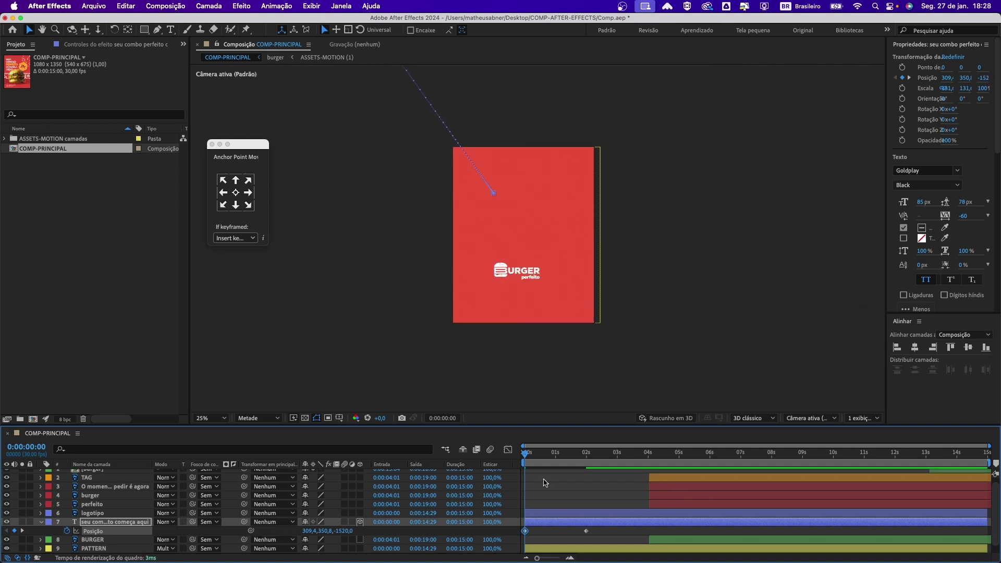
key("space")
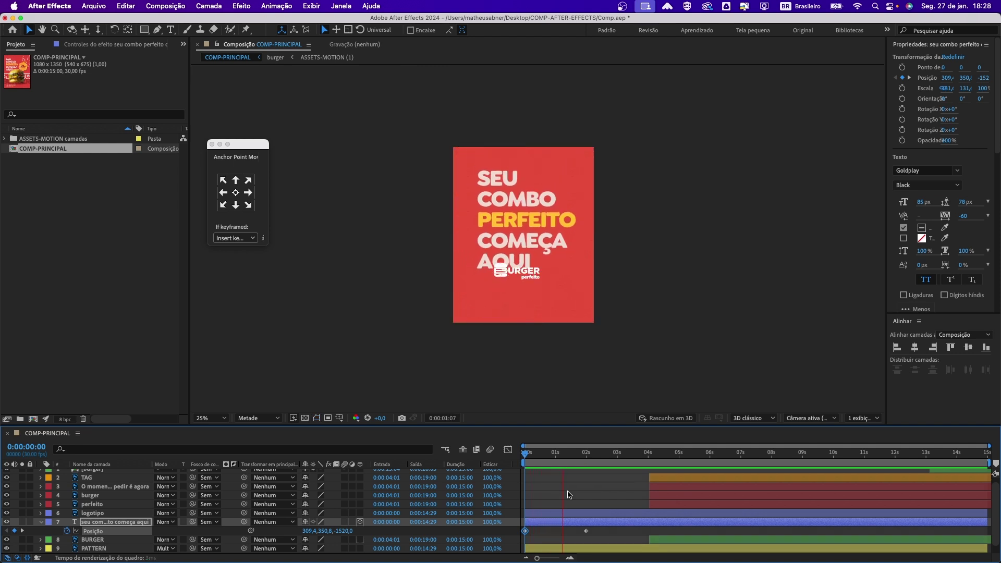
key("space")
Select the logotipo layer and add a Position keyframe to it at 0:00:02:00
left_click_drag(621, 458, 585, 457)
left_click(655, 330)
key("period")
left_click(531, 310)
scroll(530, 310, "down", 3)
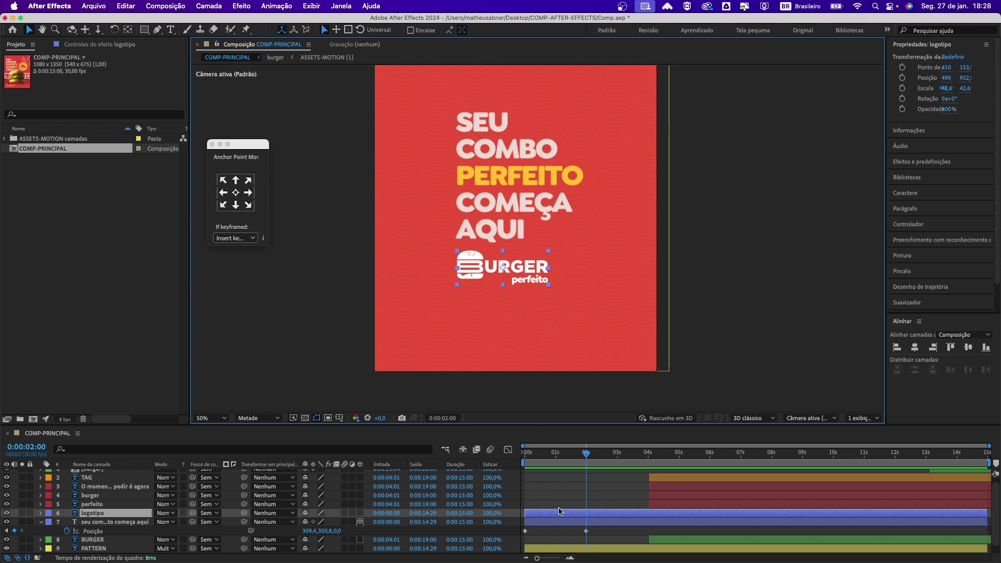
key("alt+shift+p")
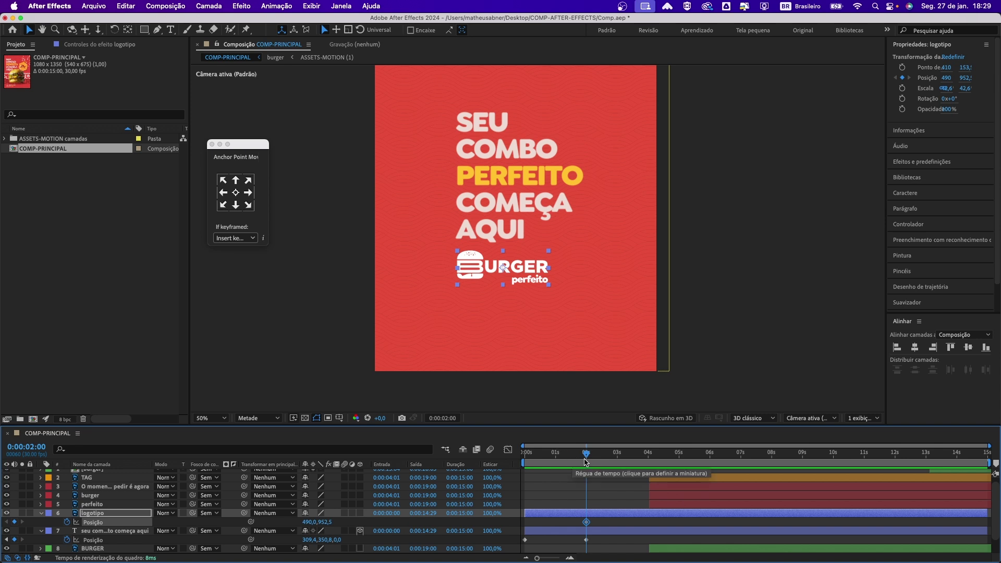
At 0:00:00:00, move the logo straight down below the canvas to Y about 1430.5 and preview its entrance
left_click_drag(586, 457, 531, 464)
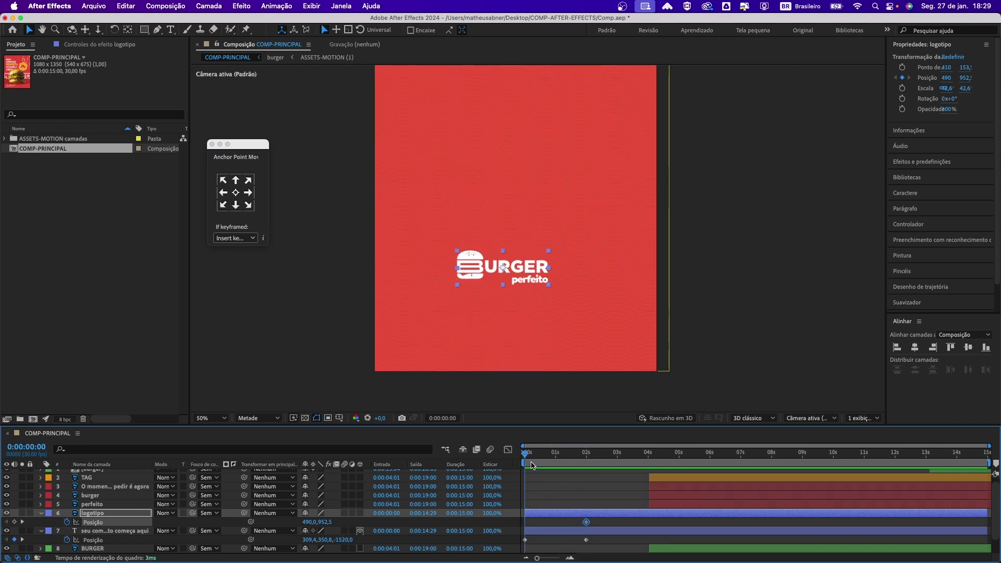
left_click_drag(530, 271, 542, 394)
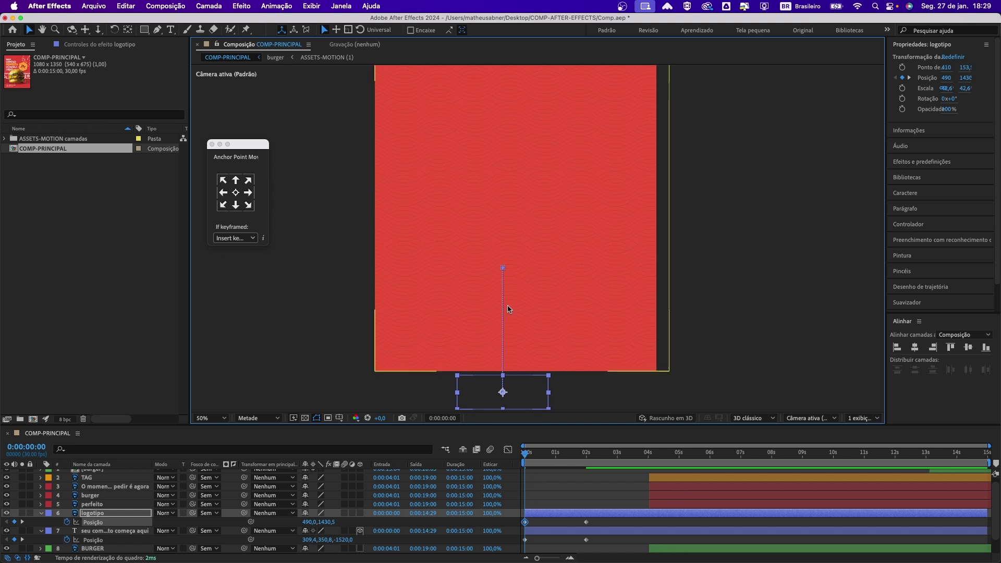
key("comma")
key("space")
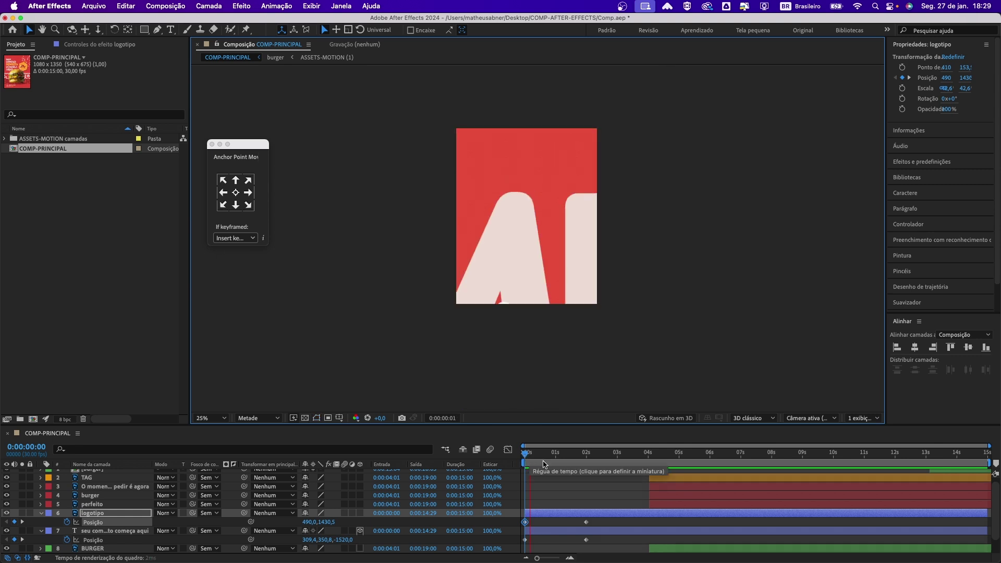
key("space")
Add Position keyframes that hold the current values of the logotipo and headline layers at 0:00:02:10
left_click(573, 461)
left_click_drag(573, 460, 585, 513)
key("period")
key("comma")
mouse_move(587, 459)
left_mouse_down()
mouse_move(527, 458)
mouse_move(576, 467)
left_mouse_up()
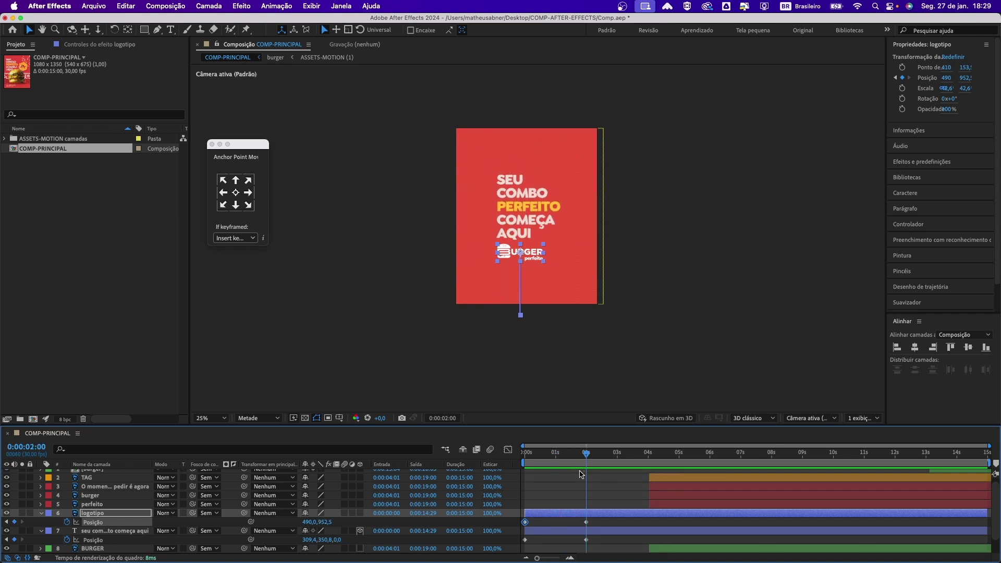
left_click(689, 458)
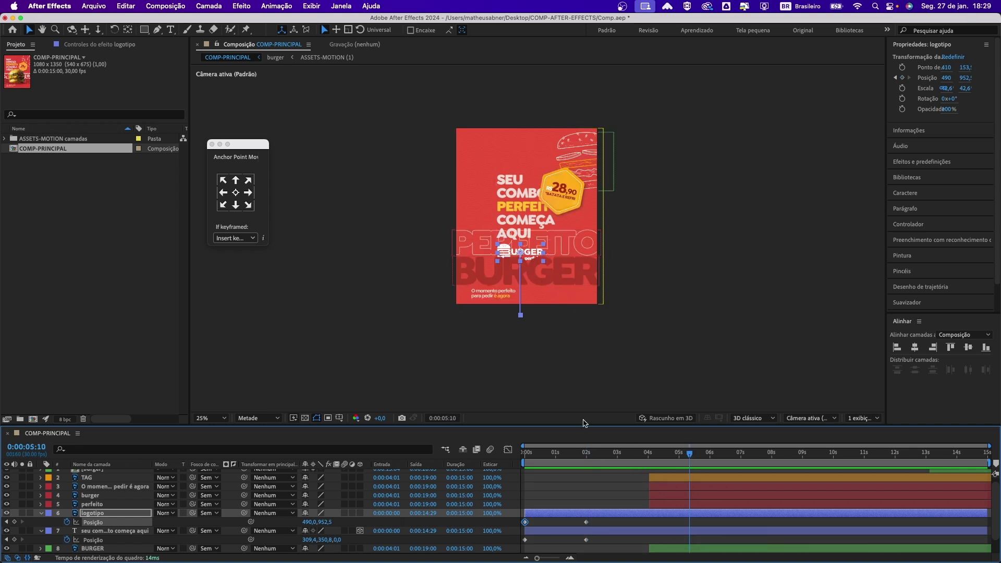
mouse_move(593, 458)
left_mouse_down()
mouse_move(539, 459)
mouse_move(583, 460)
left_mouse_up()
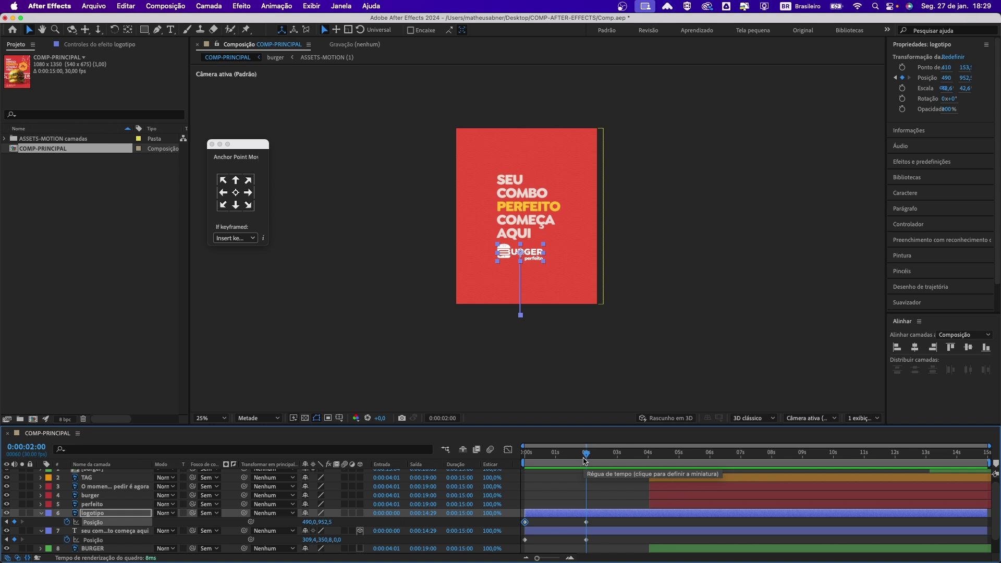
key("shift+Page_Down")
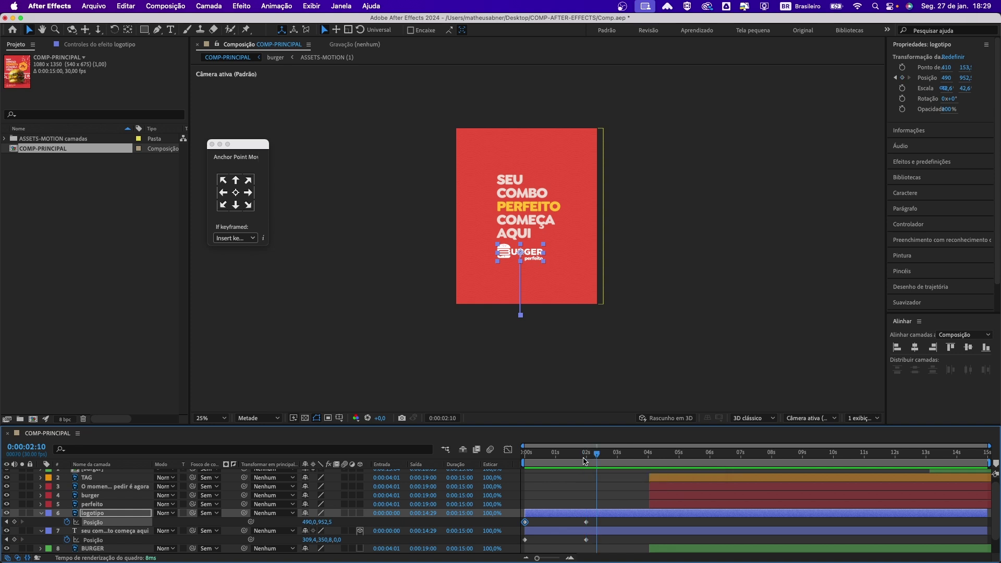
left_click(14, 523)
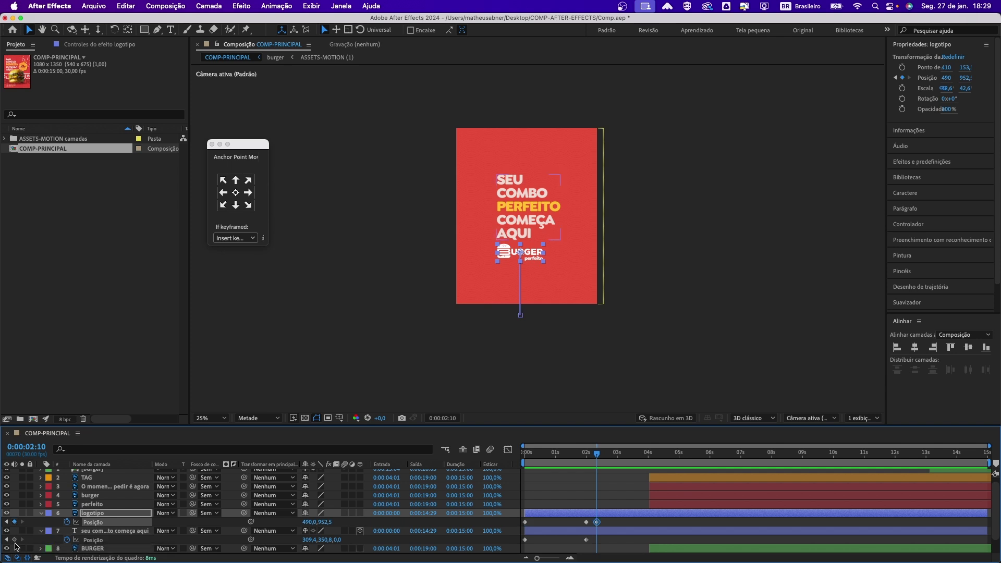
left_click(14, 539)
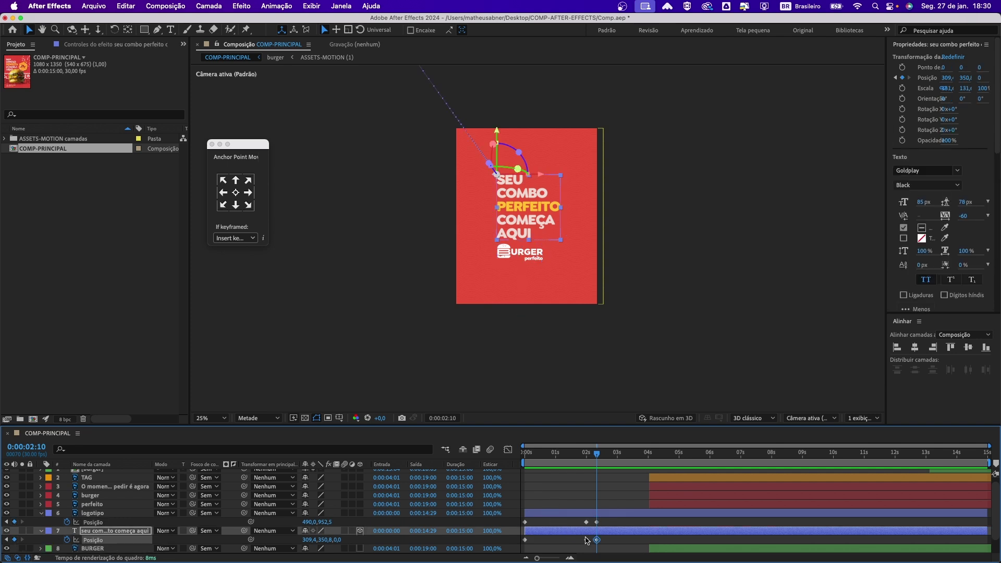
At 0:00:03:10, move the headline to the canvas's upper-left area, at about X 117.4, Y 126.8
scroll(585, 539, "up", 5)
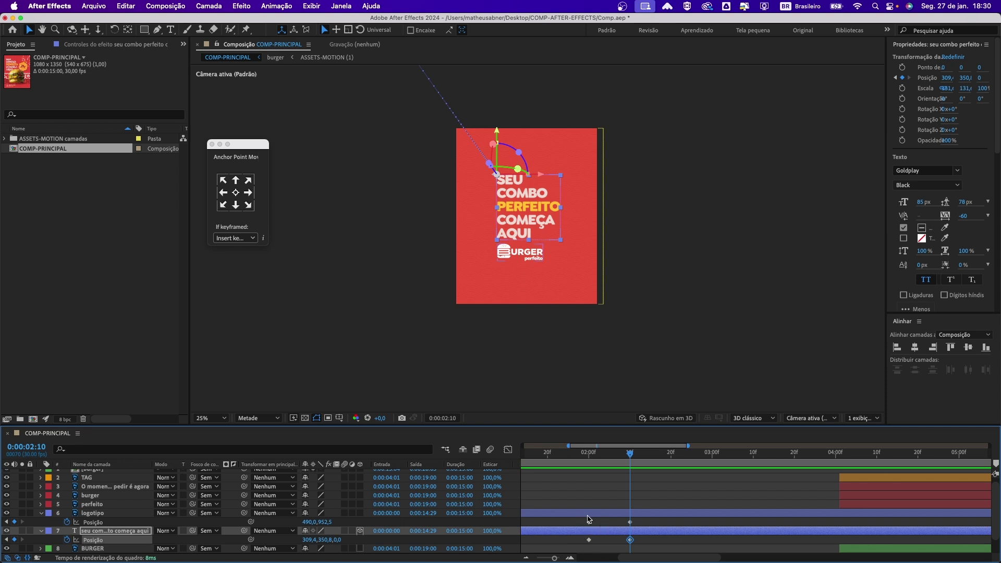
scroll(563, 531, "down", 5)
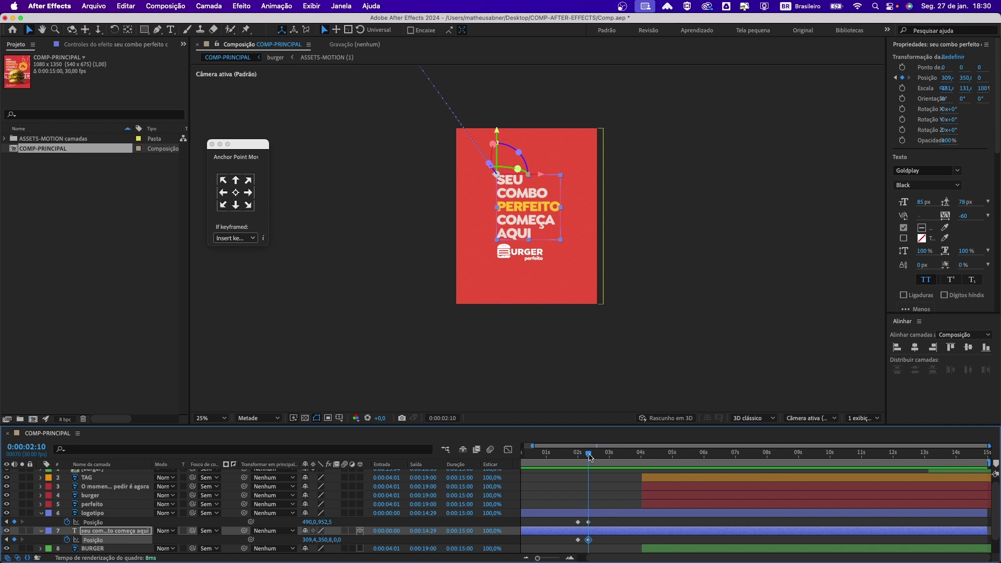
key("space")
left_click(628, 291)
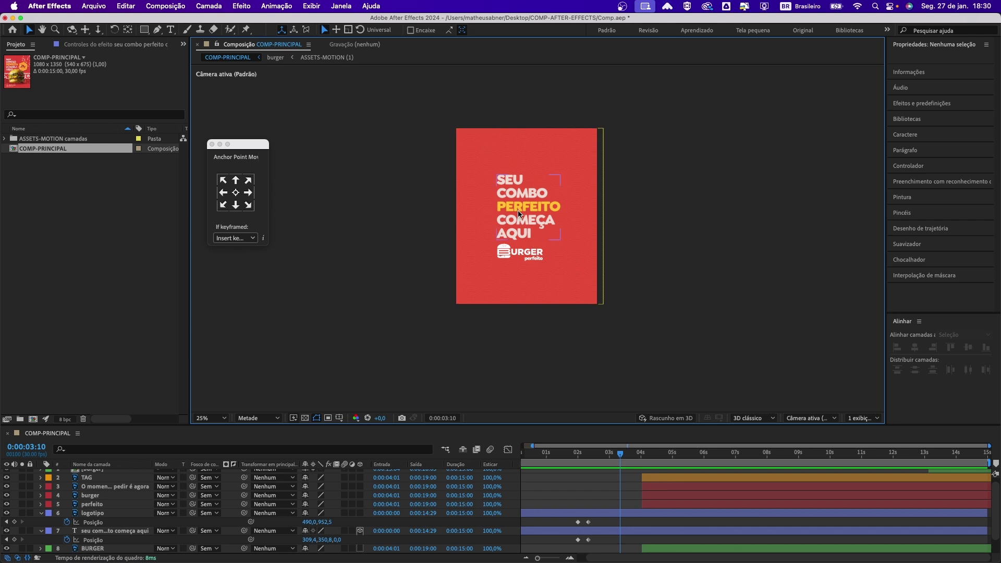
mouse_move(519, 215)
left_mouse_down()
mouse_move(494, 186)
mouse_move(509, 207)
left_mouse_up()
left_click(505, 251)
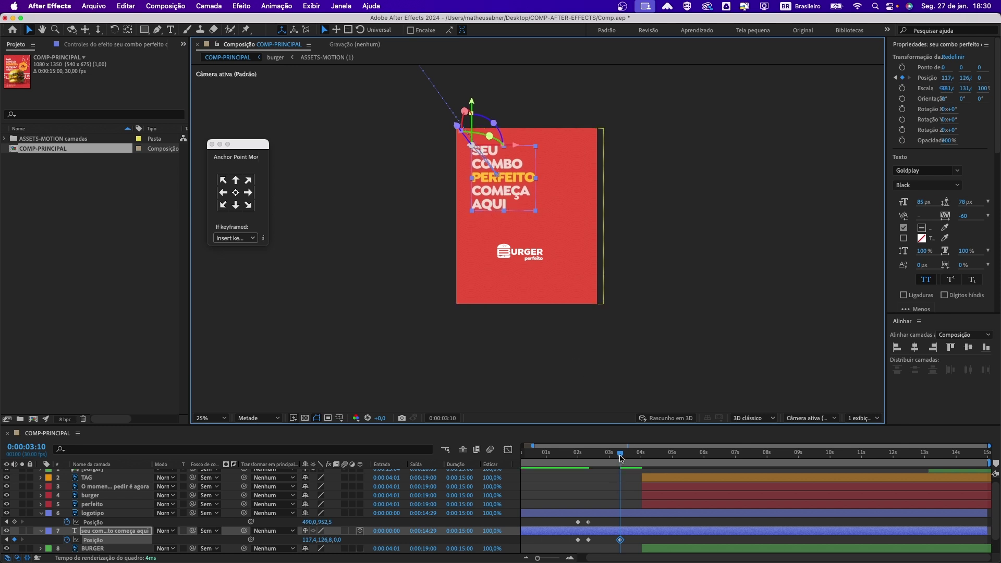
Review the headline's Position keyframes around 0:00:02:00 and 0:00:02:10, and preview the animation from the start
left_click_drag(620, 458, 572, 458)
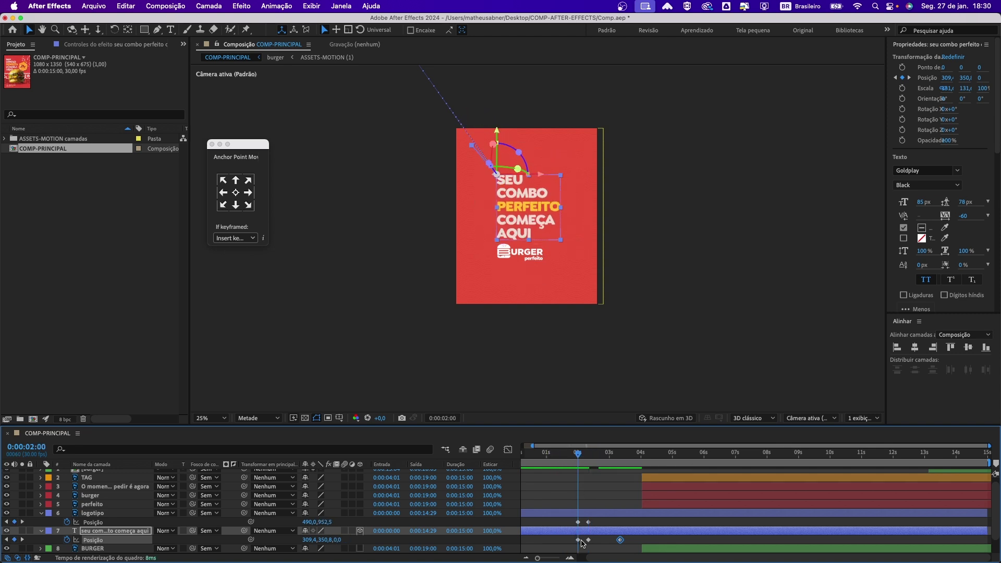
scroll(581, 542, "up", 3)
scroll(607, 537, "down", 2)
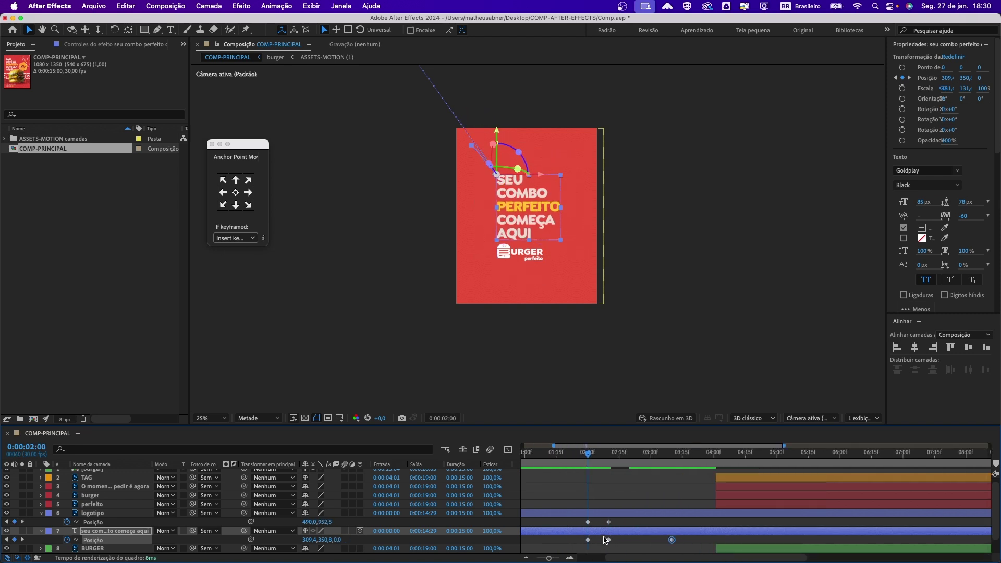
scroll(607, 540, "down", 2)
mouse_move(587, 458)
left_mouse_down()
mouse_move(572, 458)
mouse_move(584, 460)
left_mouse_up()
key("k")
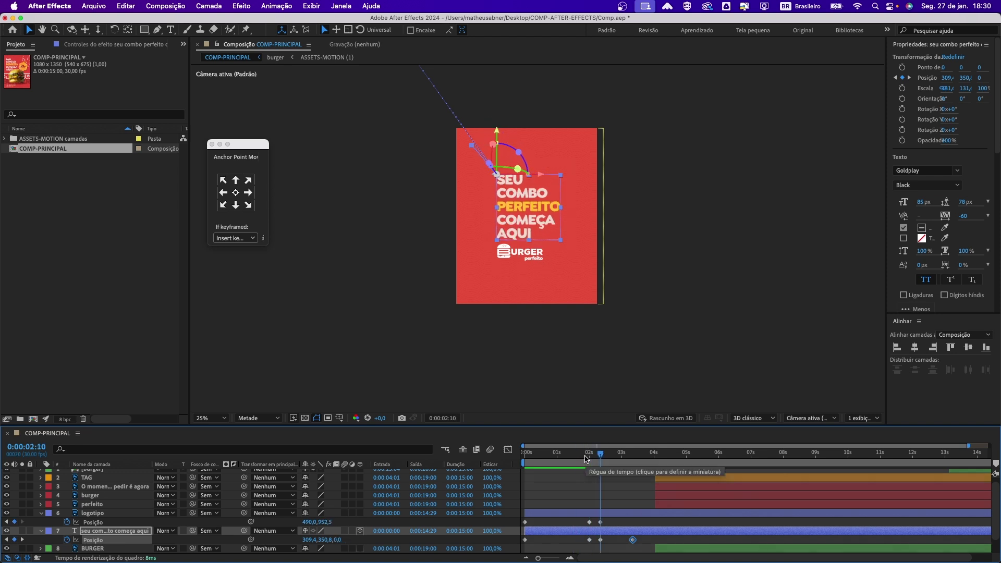
key("j")
key("Home")
key("space")
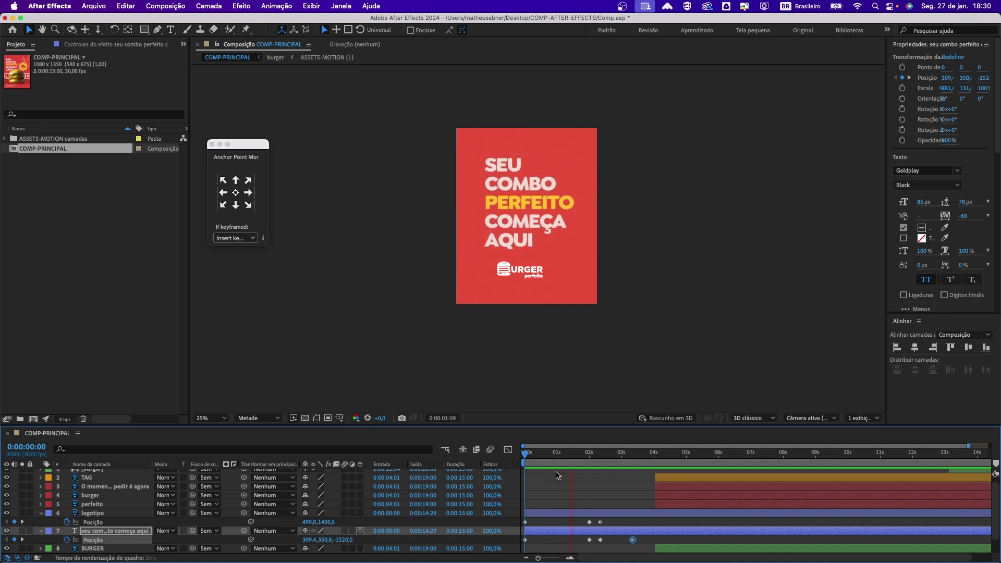
key("space")
Try removing the headline's Position keyframe at 0:00:02:10 and preview the movement from the start
key("j")
left_click_drag(598, 543, 610, 545)
left_click_drag(588, 462, 523, 463)
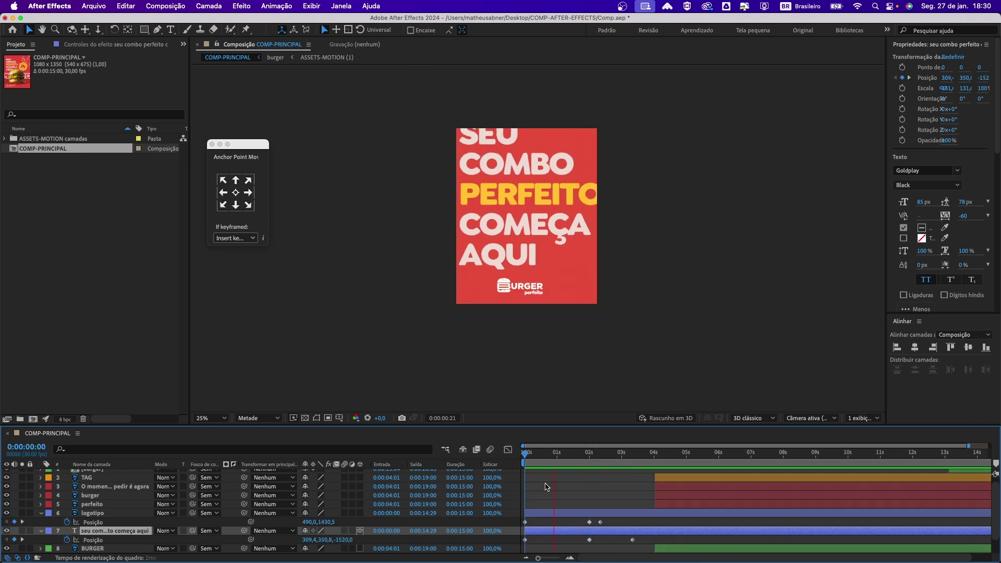
key("space")
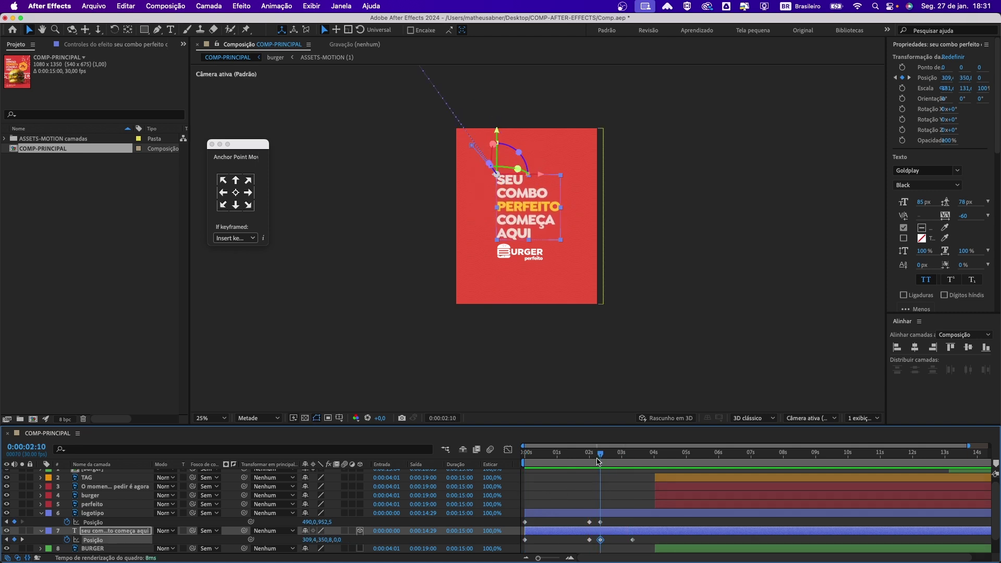
At 0:00:03:10, add a Position keyframe to logotipo and move the logo to the canvas's lower-right corner, about 854, 1248.5
left_click_drag(600, 458, 591, 463)
left_click_drag(589, 457, 627, 464)
left_click(620, 516)
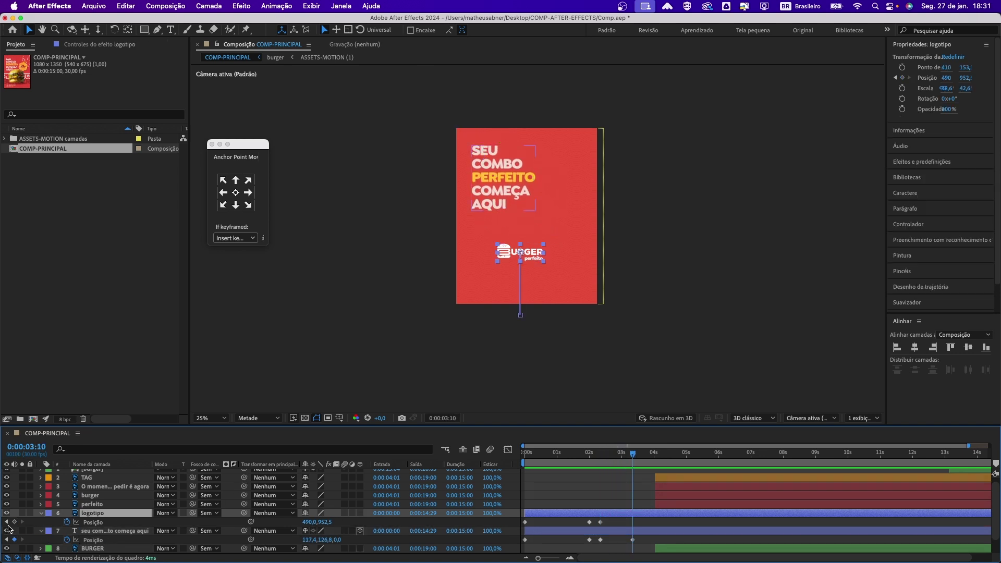
left_click(14, 522)
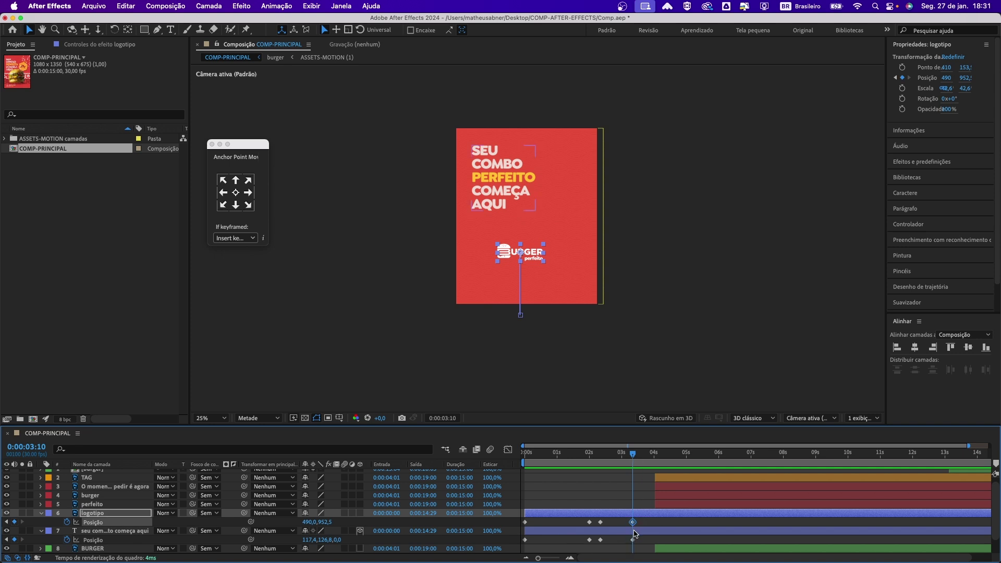
left_click_drag(533, 255, 582, 296)
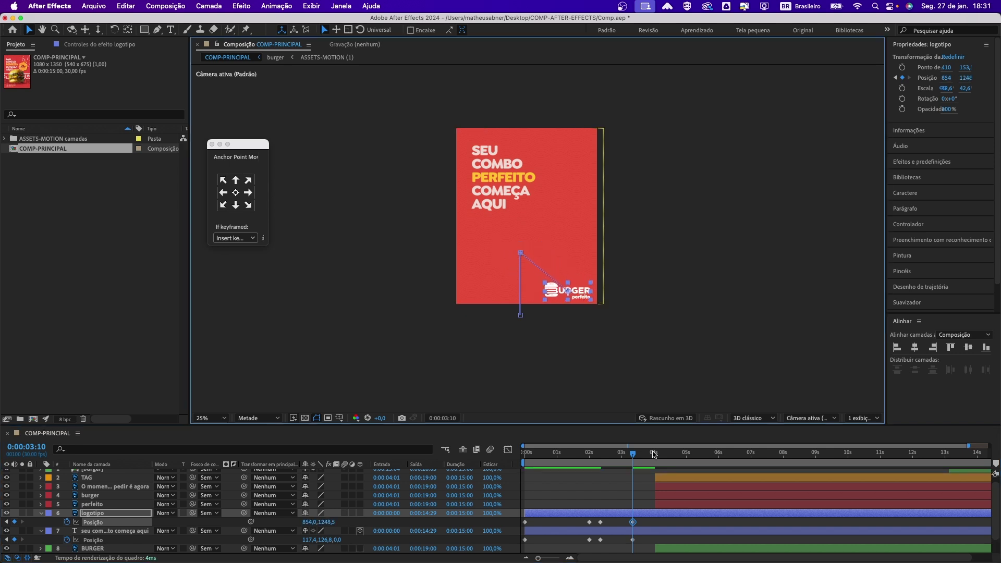
Check the logo against the other artwork at 0:00:05:10 and move the logotipo layer to the top of the layer stack
left_click_drag(633, 456, 697, 458)
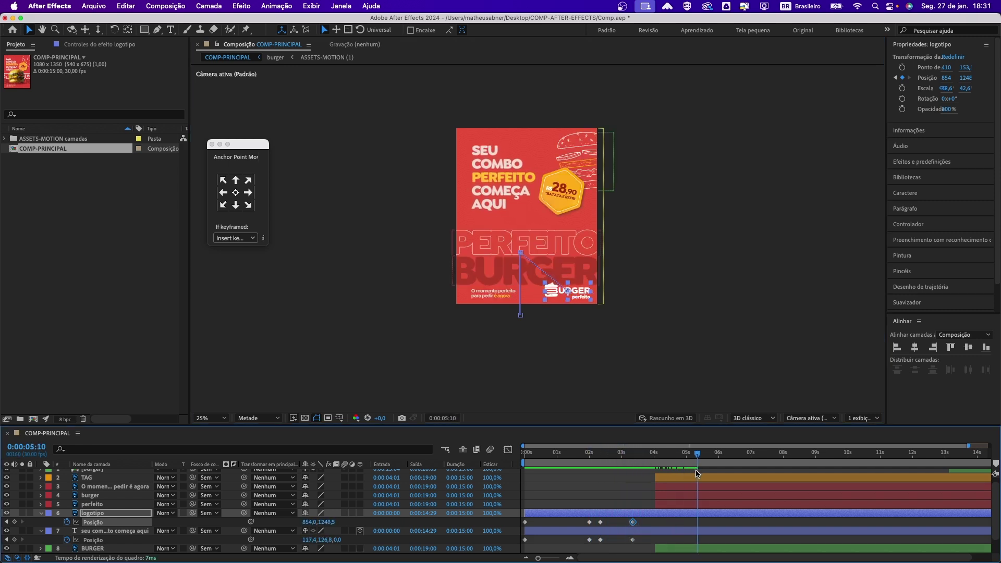
key("period")
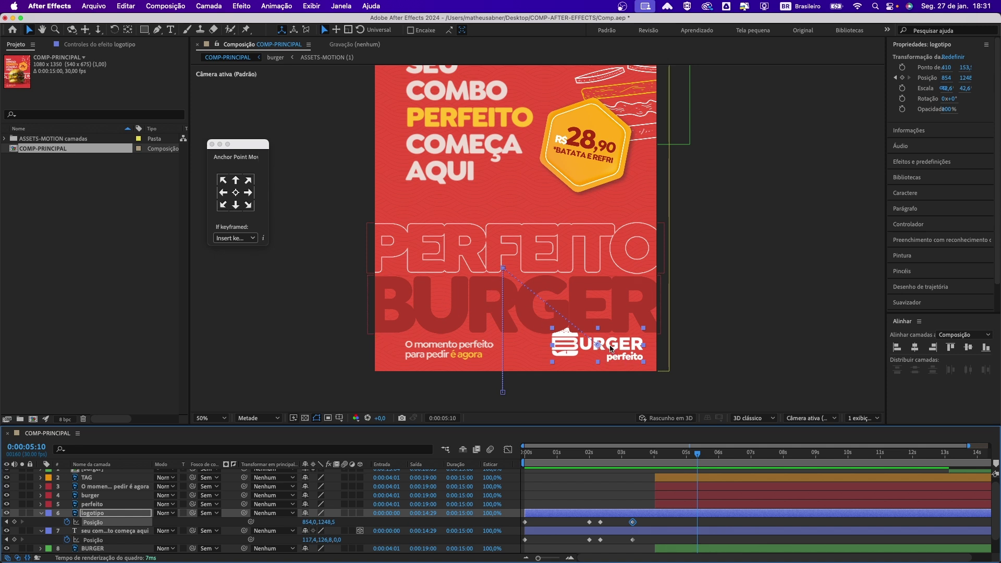
key("period")
key("comma")
scroll(108, 528, "up", 1)
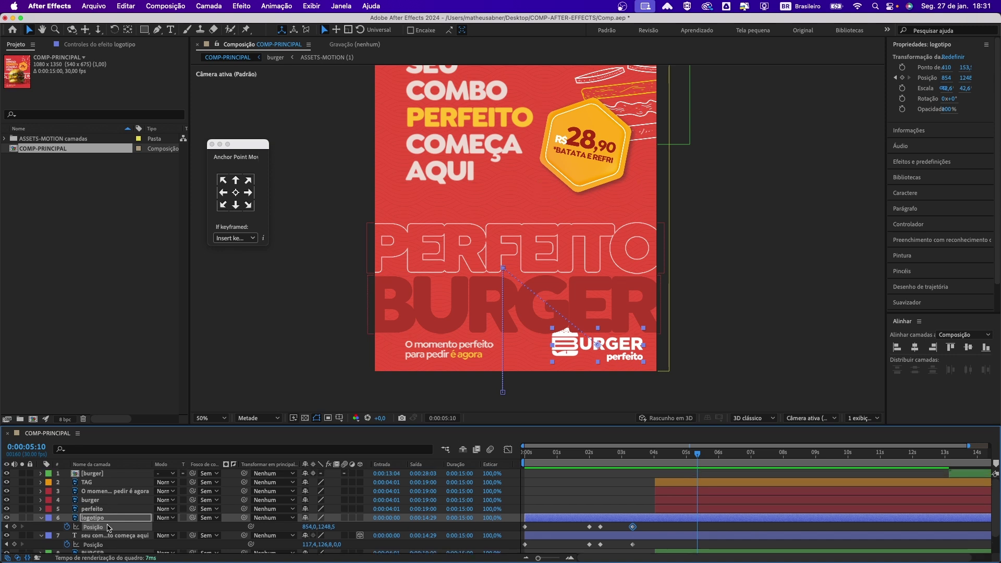
left_click_drag(102, 522, 103, 471)
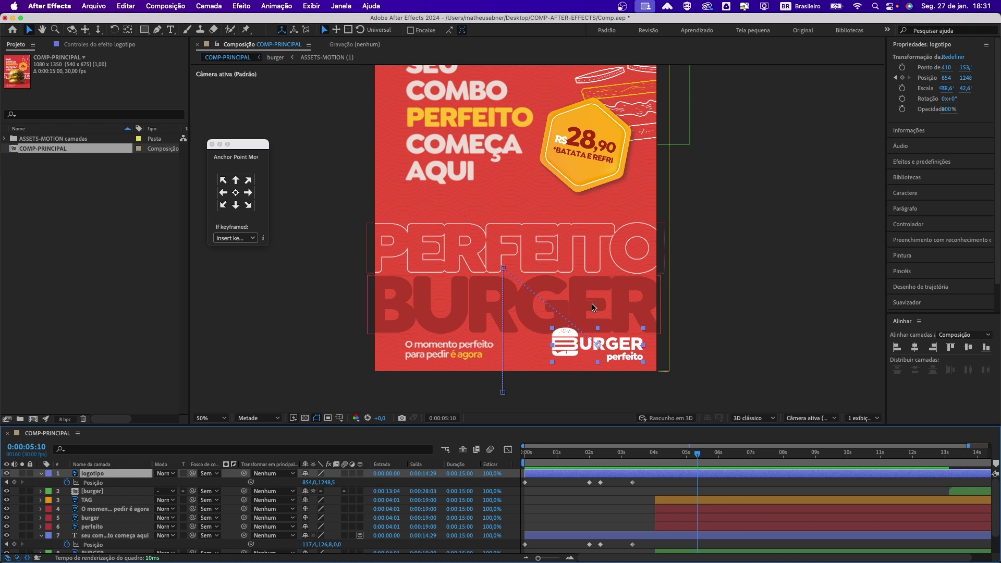
key("comma")
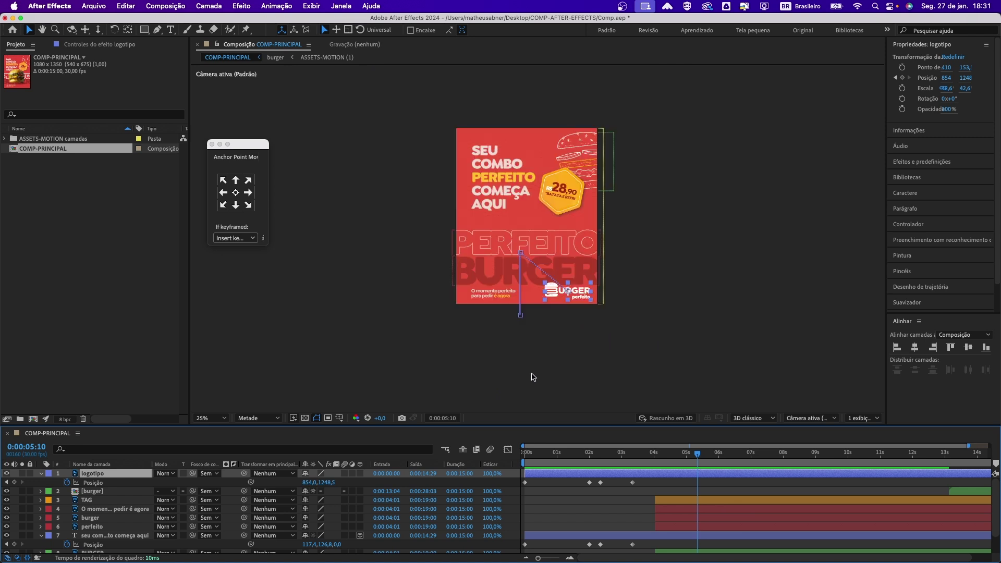
Move the logotipo layer back below perfeito in the layer stack and check the logo's placement at 0:00:03:10
left_click_drag(104, 474, 306, 529)
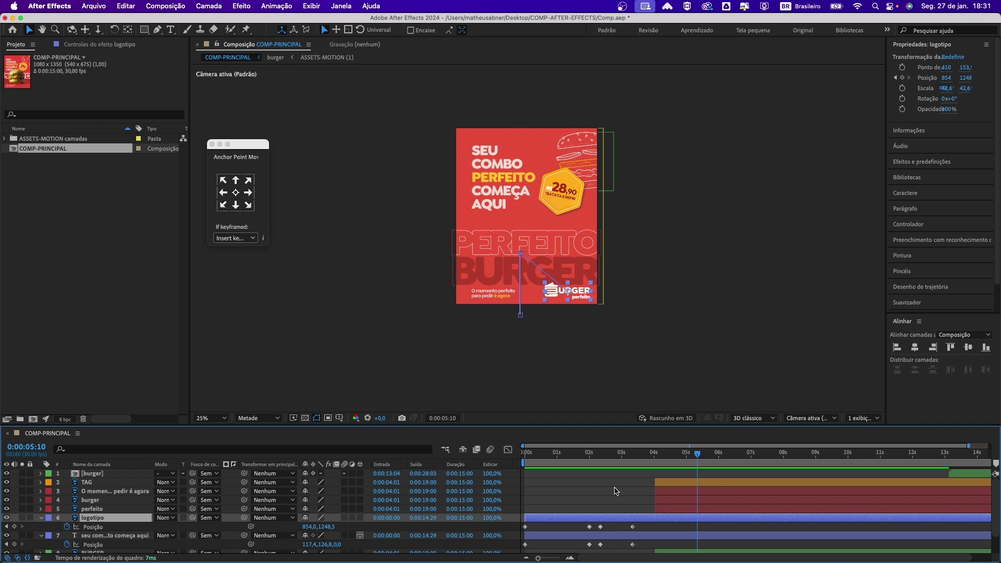
left_click_drag(612, 455, 626, 474)
key("period")
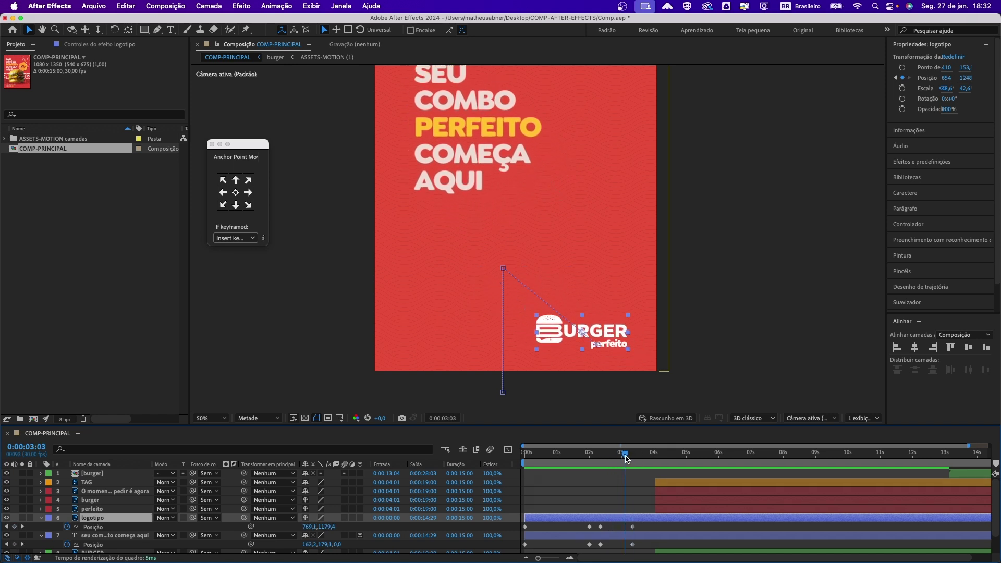
key("comma")
key("period")
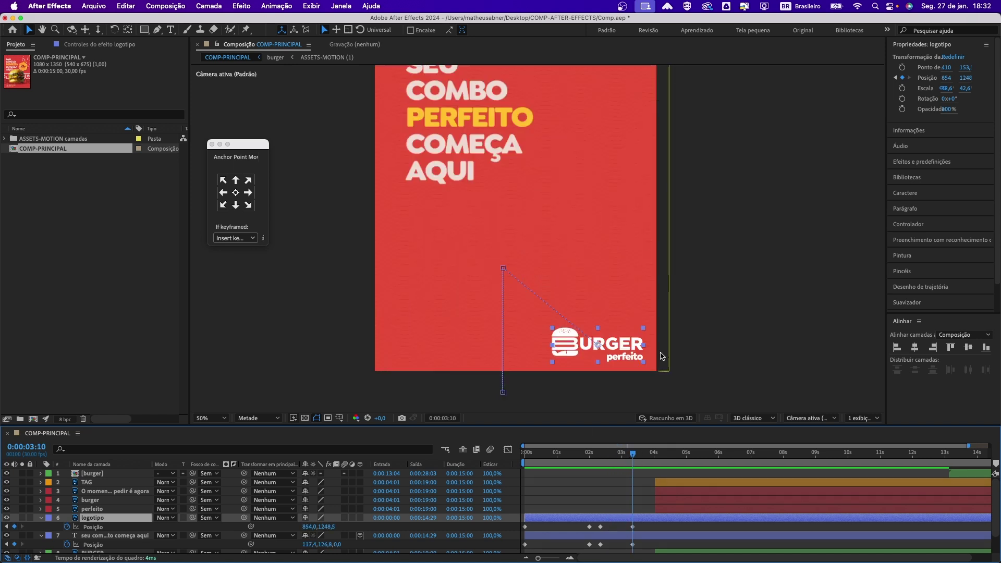
key("super+shift+a")
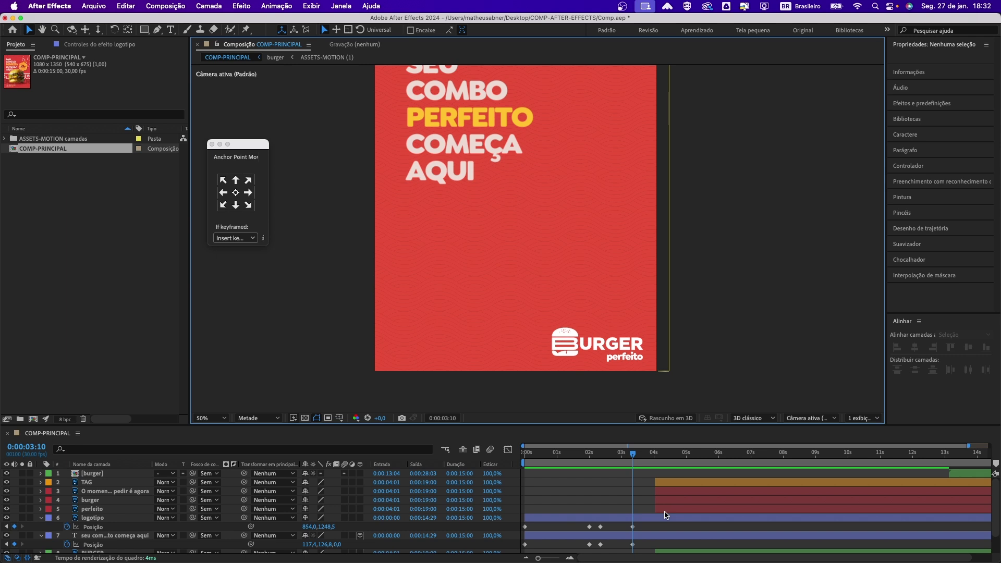
Shift the [burger] composition layer earlier so that it starts at 0:00:03:10, aligned with the headline and logo's last Position keyframes
mouse_move(659, 460)
left_mouse_down()
mouse_move(672, 459)
mouse_move(592, 455)
mouse_move(692, 471)
mouse_move(671, 472)
left_mouse_up()
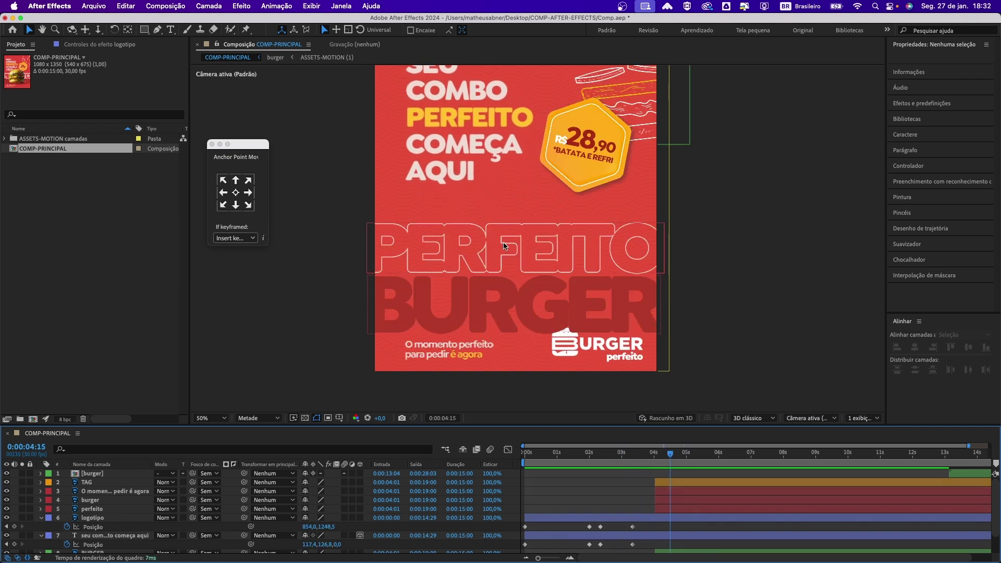
left_click_drag(966, 474, 672, 466)
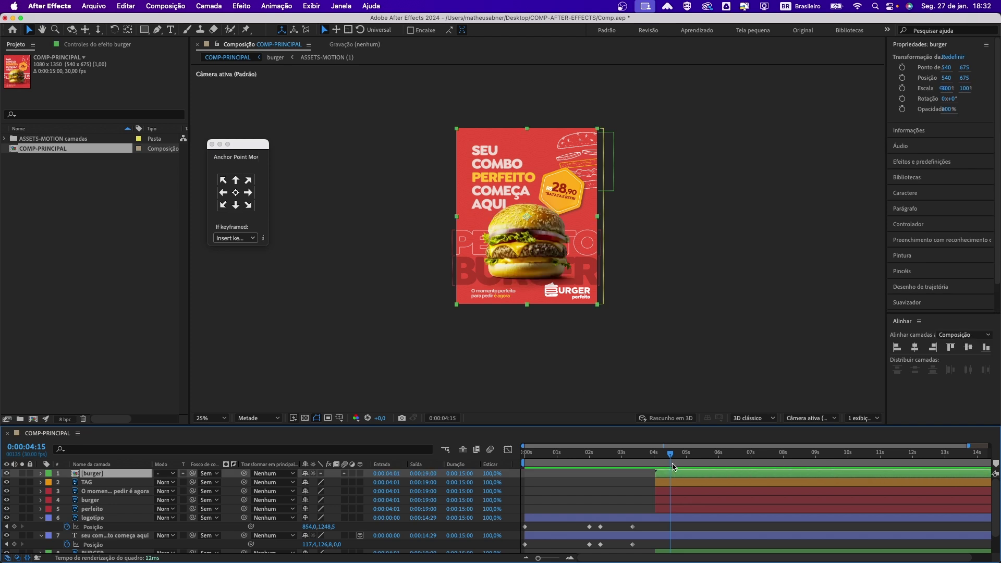
left_click(622, 455)
left_click_drag(622, 454, 650, 476)
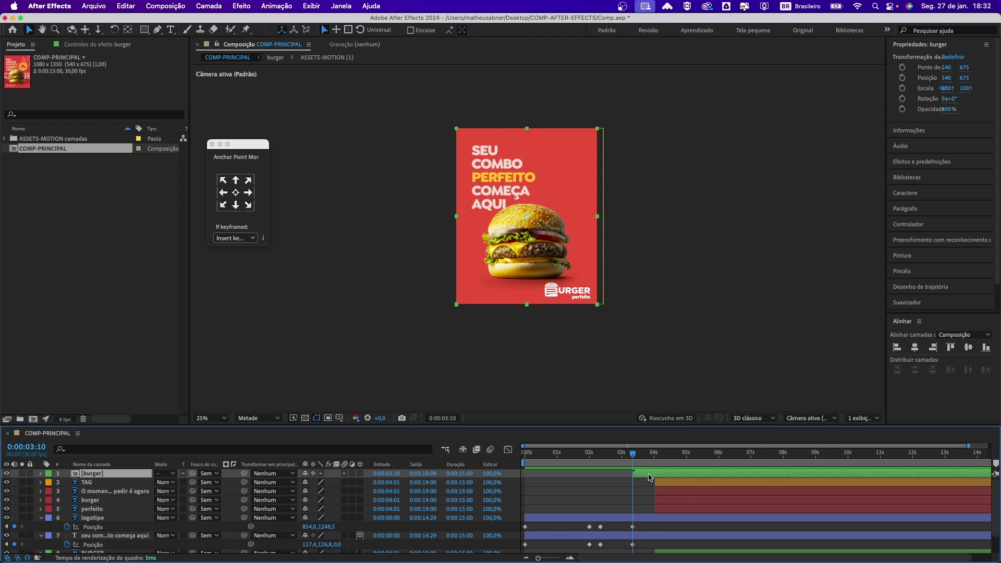
Try the [burger] layer two places lower in the stack and return it to the top
key("super+bracketleft")
key("super+bracketleft")
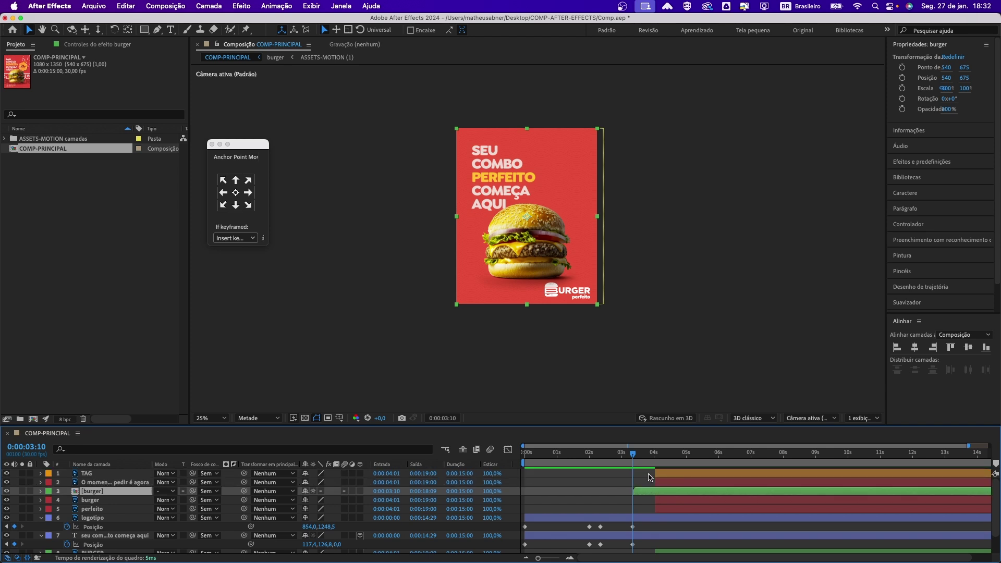
key("super+bracketright")
key("super+bracketright")
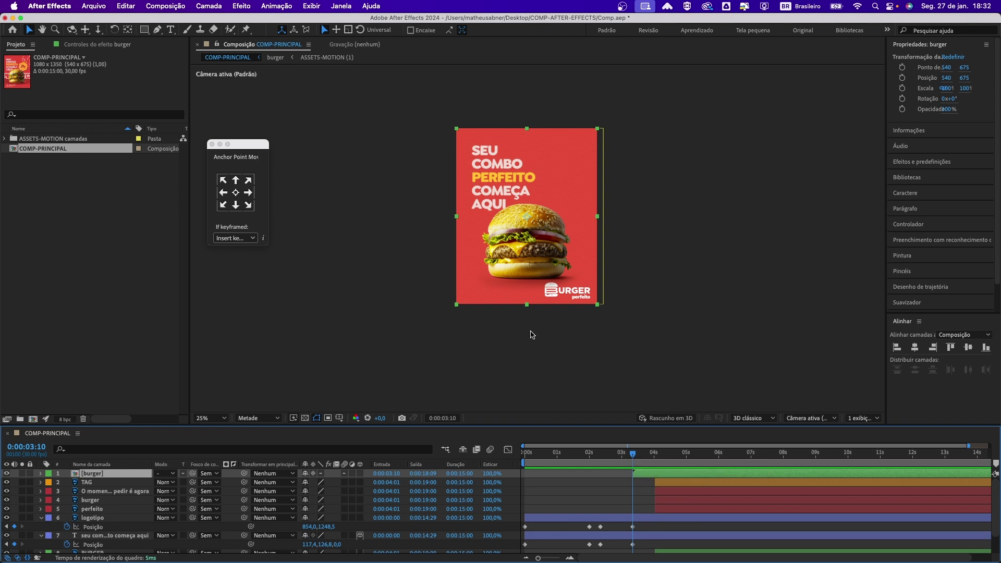
Try moving the burger sideways and reducing its Scale, undoing each change and leaving the Scale property displayed
left_click_drag(538, 254, 672, 267)
key("super+z")
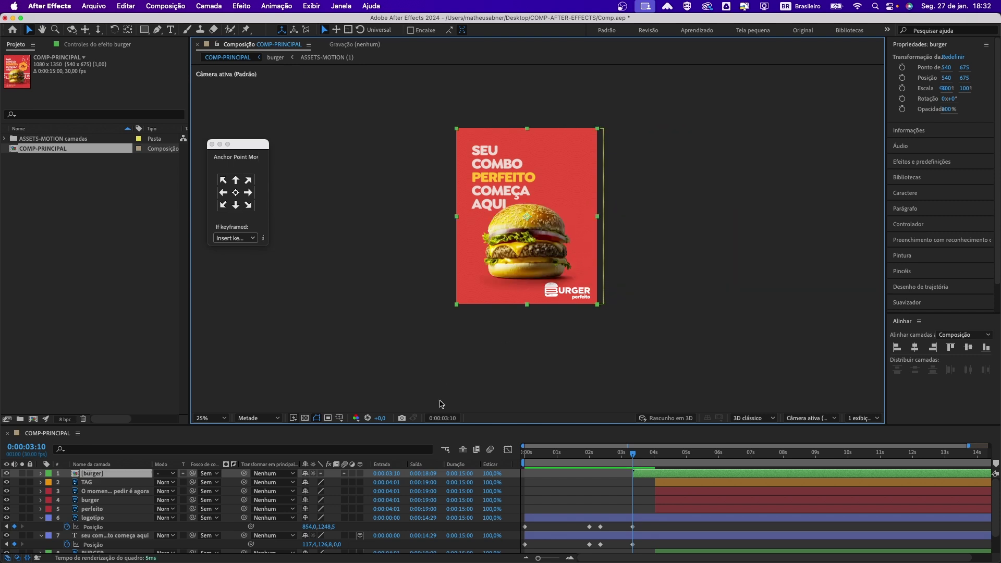
key("s")
left_click_drag(317, 483, 293, 484)
key("super+z")
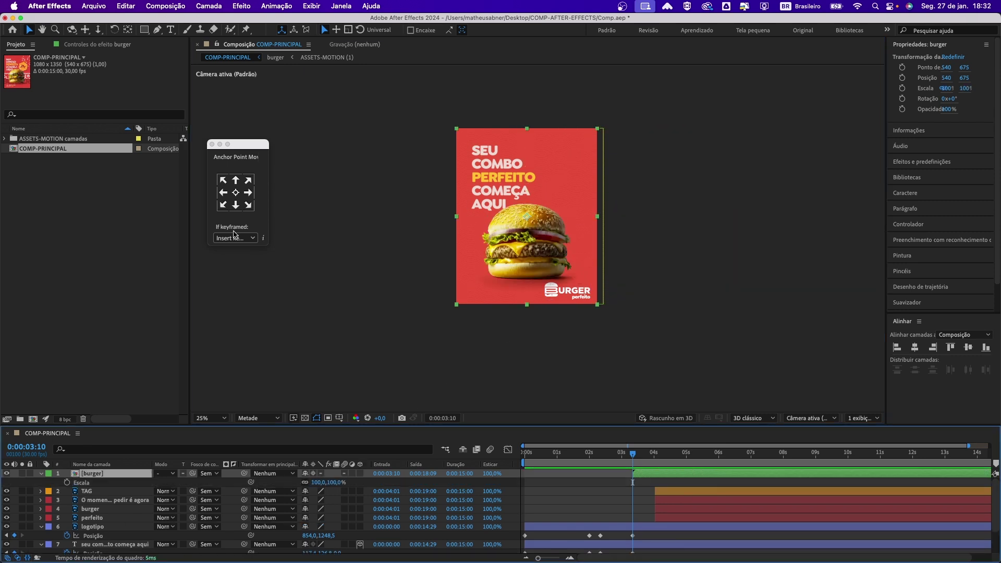
Try the burger's anchor point at the base of its bottom bun and test scaling the burger down to about 25.5%
scroll(530, 249, "up", 2)
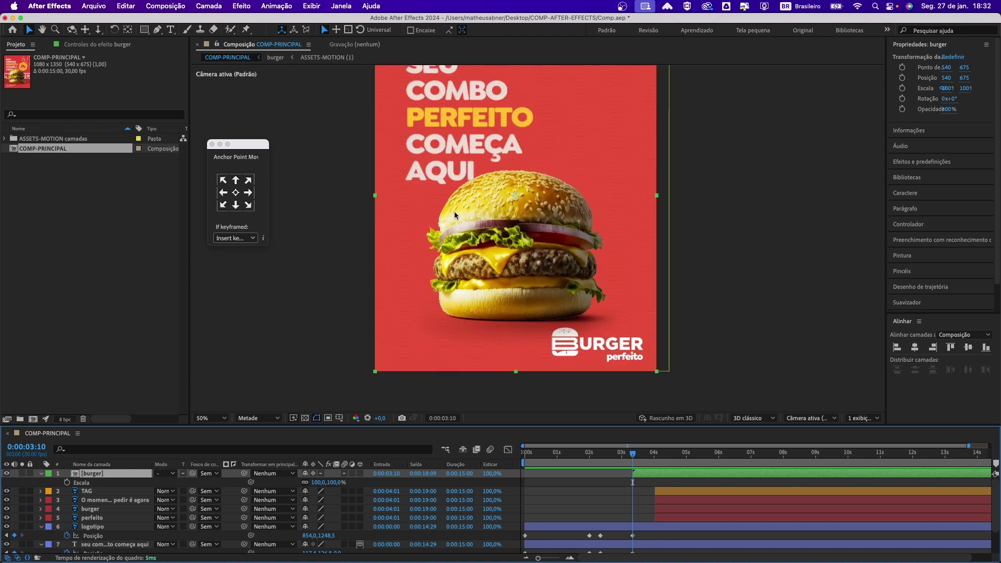
left_click(128, 30)
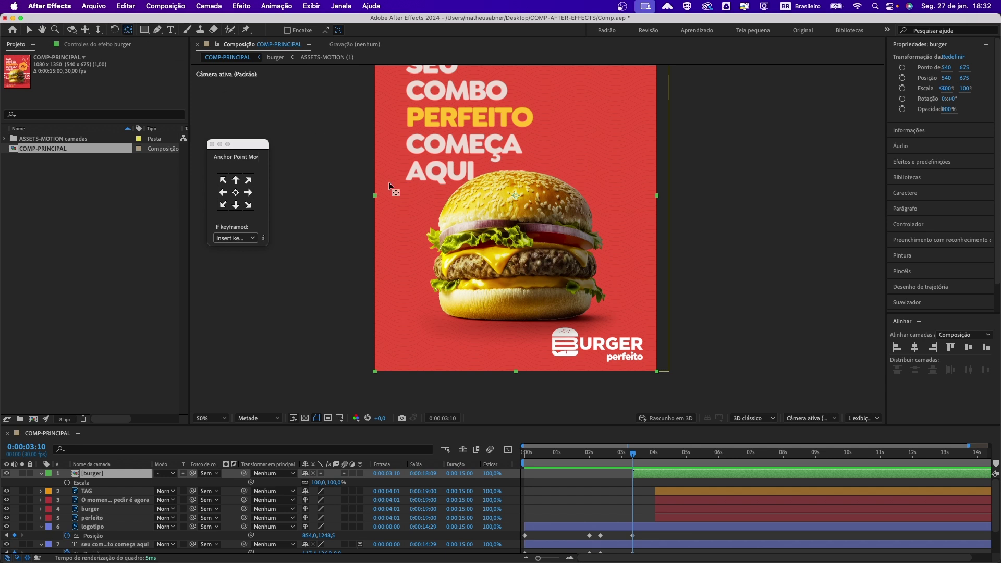
left_click_drag(515, 196, 511, 135)
left_click_drag(524, 183, 514, 320)
key("v")
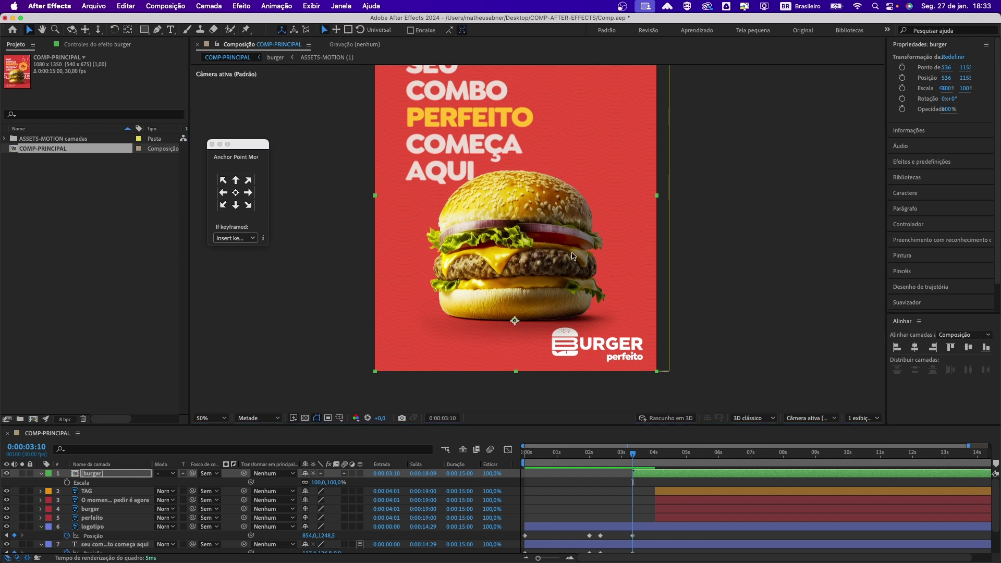
scroll(553, 238, "up", 1)
key("comma")
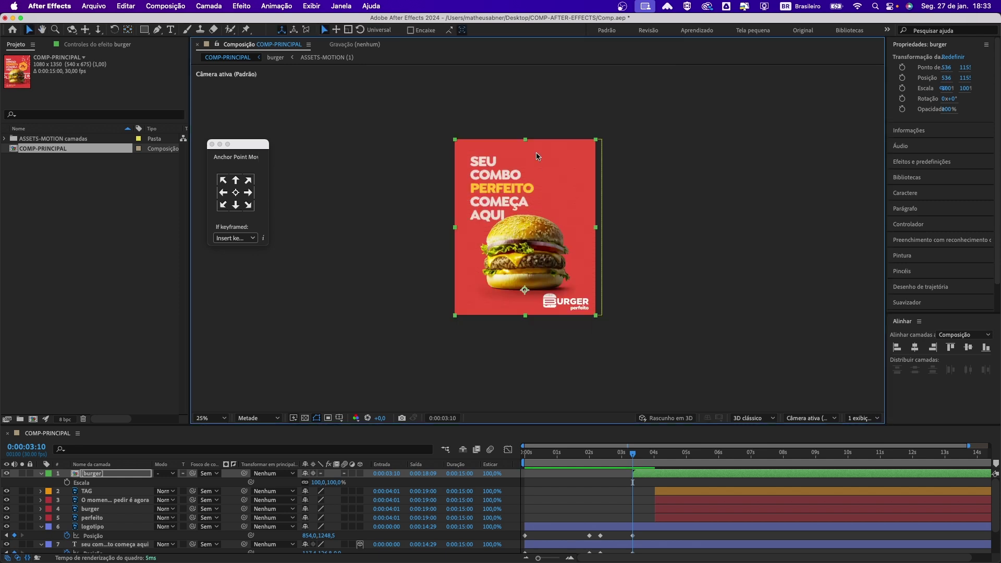
left_click_drag(525, 143, 532, 255)
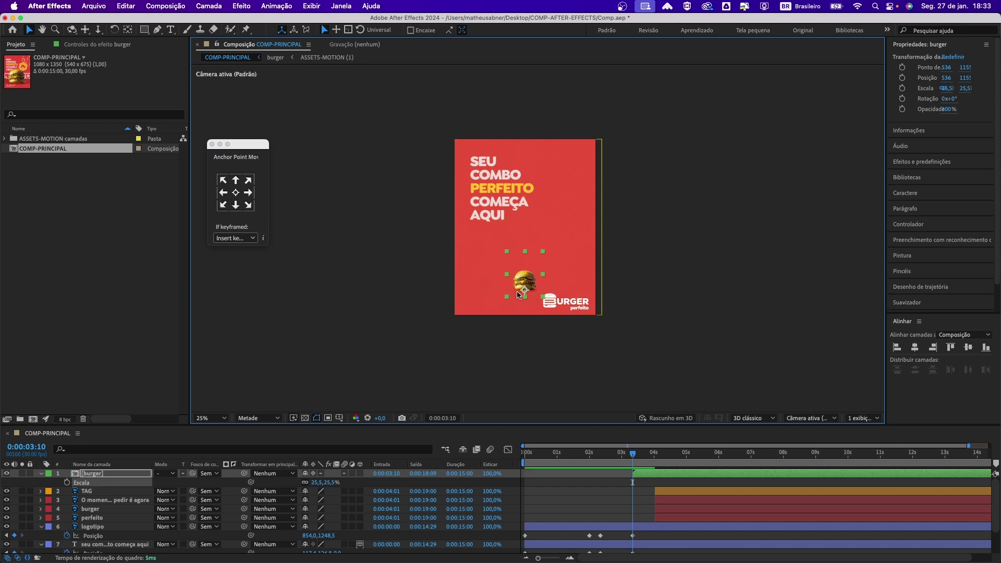
key("super+z")
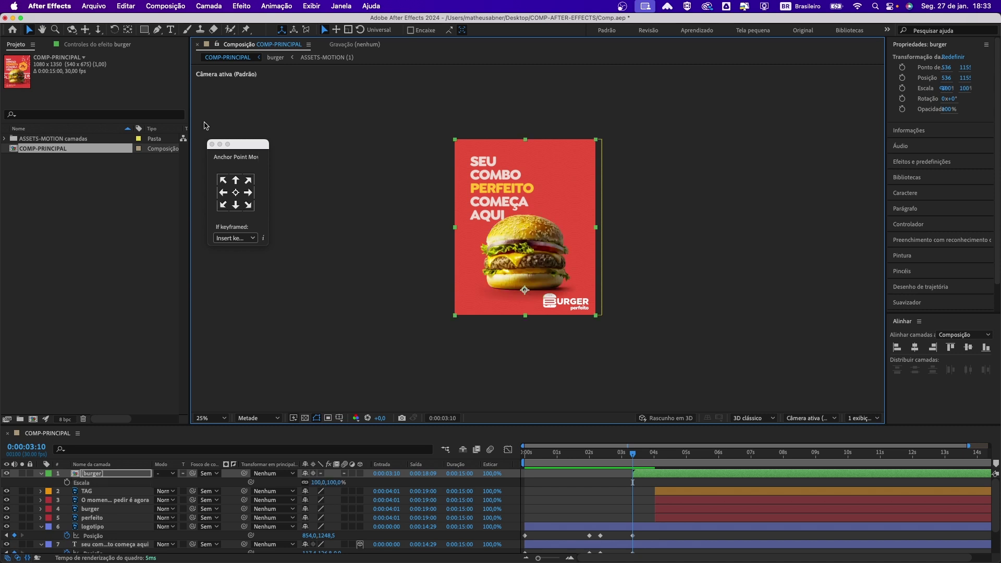
Try the burger's anchor point at the top of the bun and test scaling the burger from there
left_click(128, 29)
left_click_drag(525, 290, 524, 217)
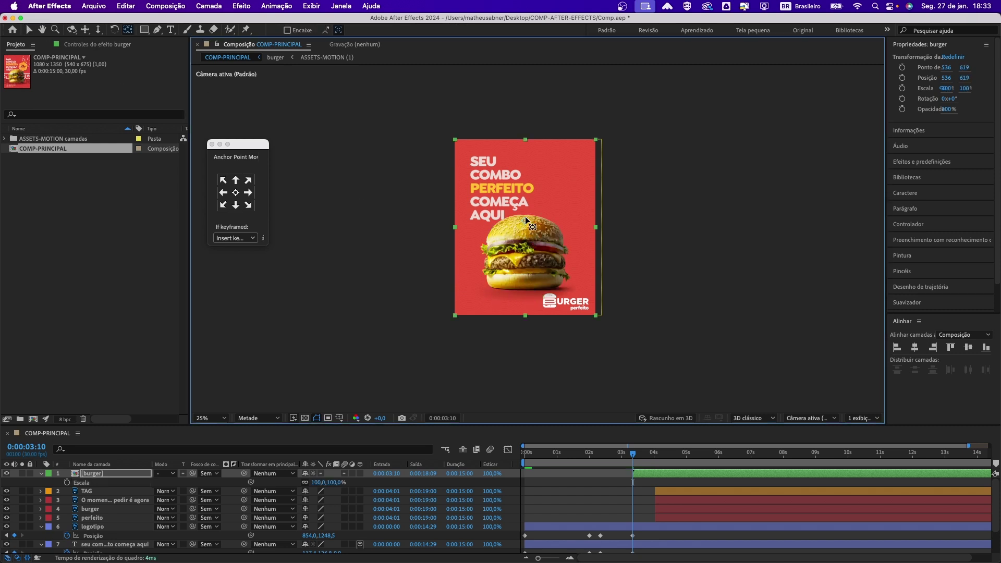
left_click(30, 30)
left_click_drag(596, 315, 583, 290)
key("super+z")
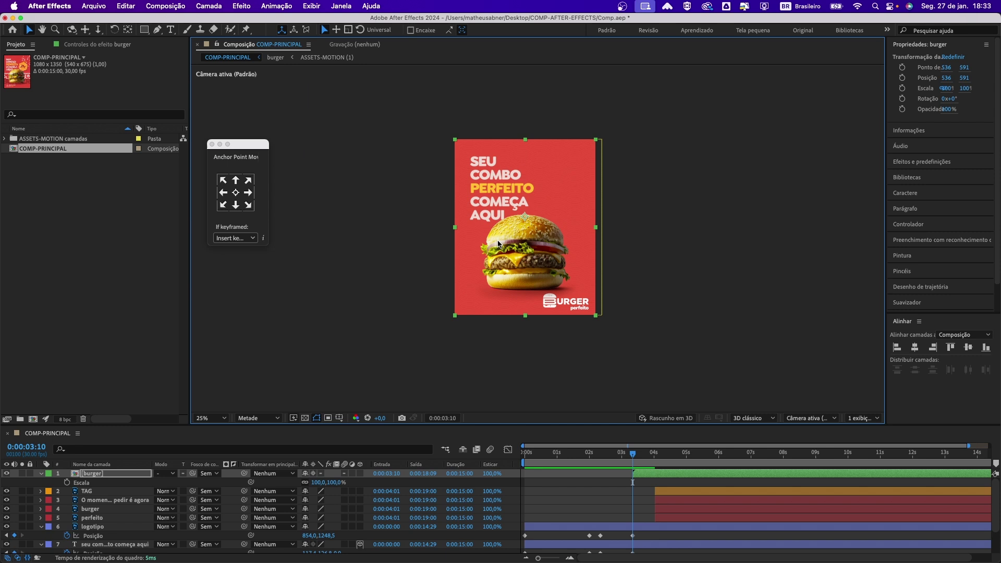
Place the burger's anchor point at the centre of the bottom bun's base with the Pan Behind tool
left_click(128, 30)
left_click_drag(524, 215, 525, 290)
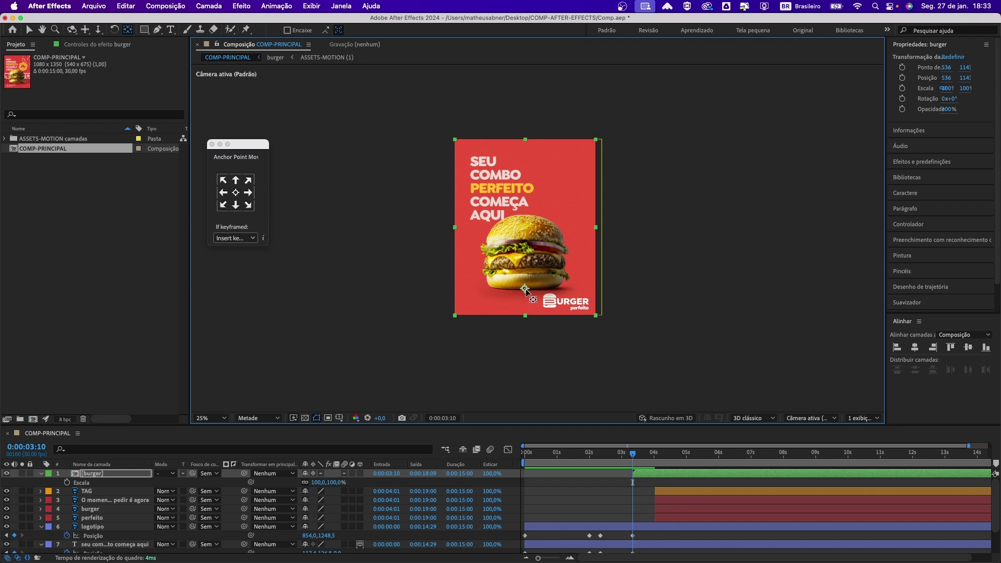
left_click(29, 30)
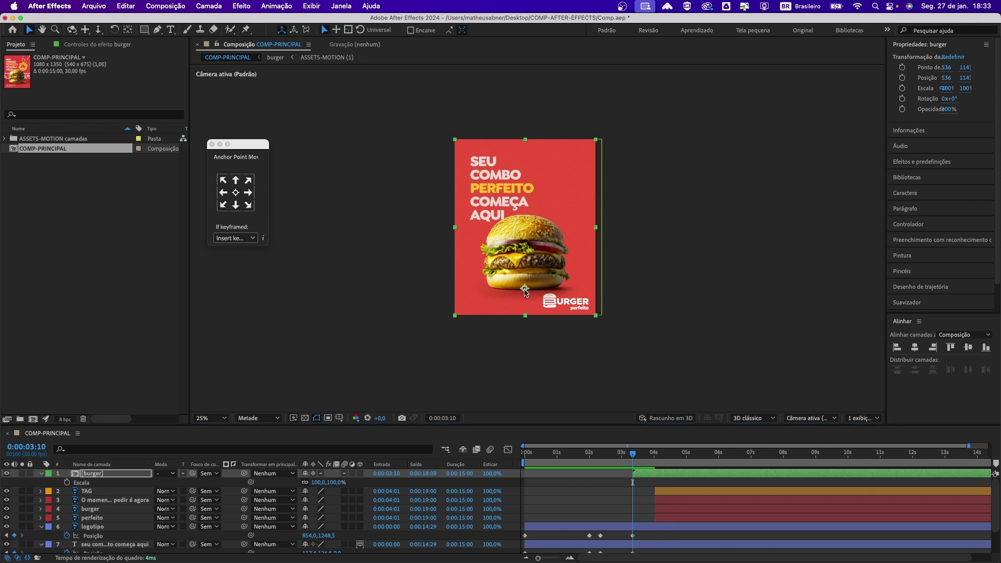
key("period")
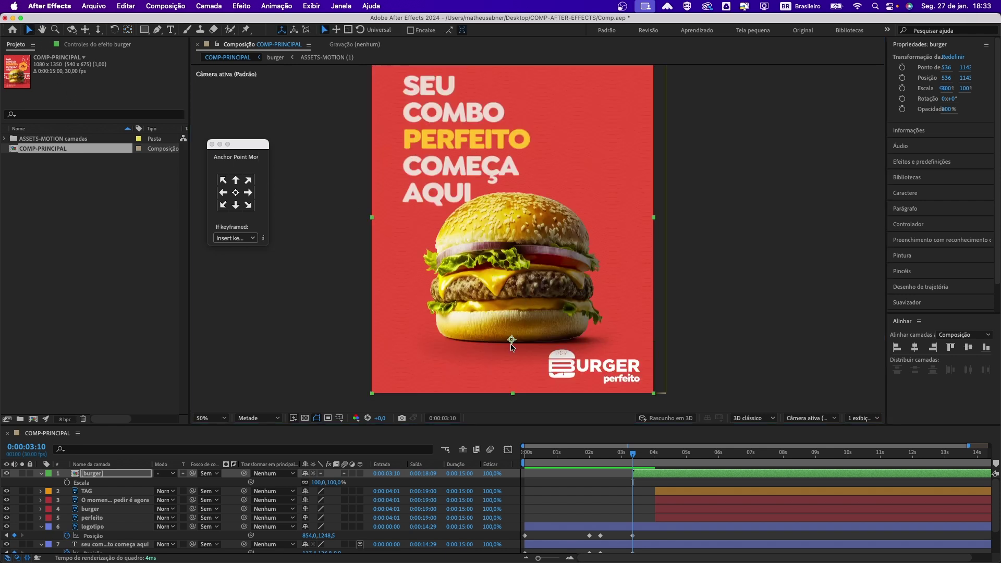
Animate the burger's Scale with keyframes from 0% at 0:00:03:10 to 100% at 0:00:04:20
left_click(67, 482)
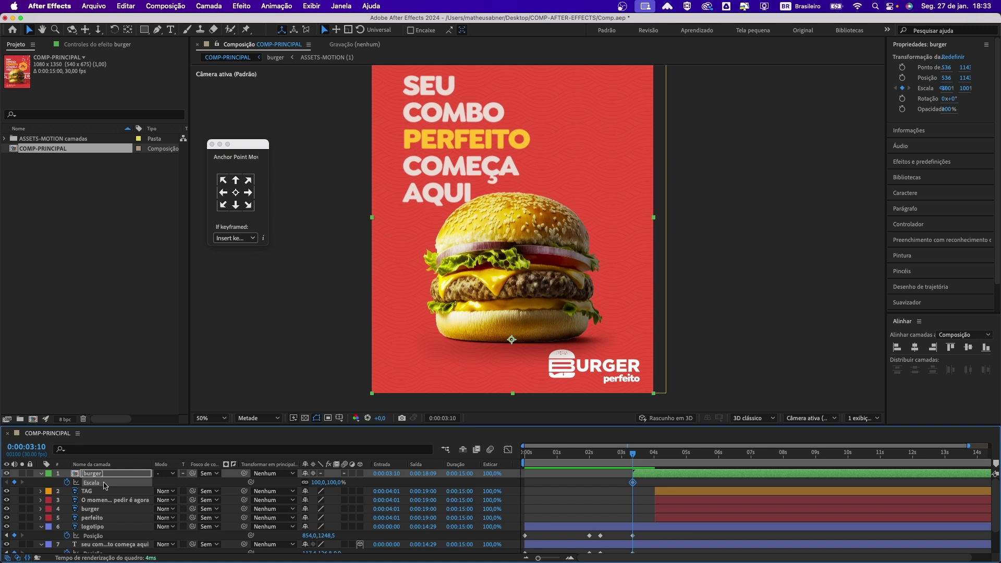
key("space")
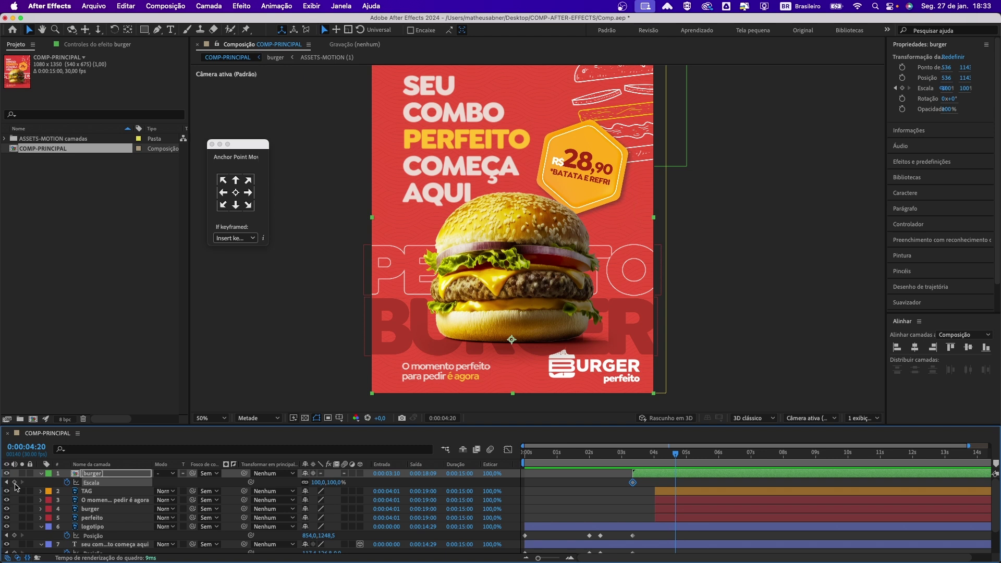
left_click(14, 482)
left_click_drag(650, 457, 641, 457)
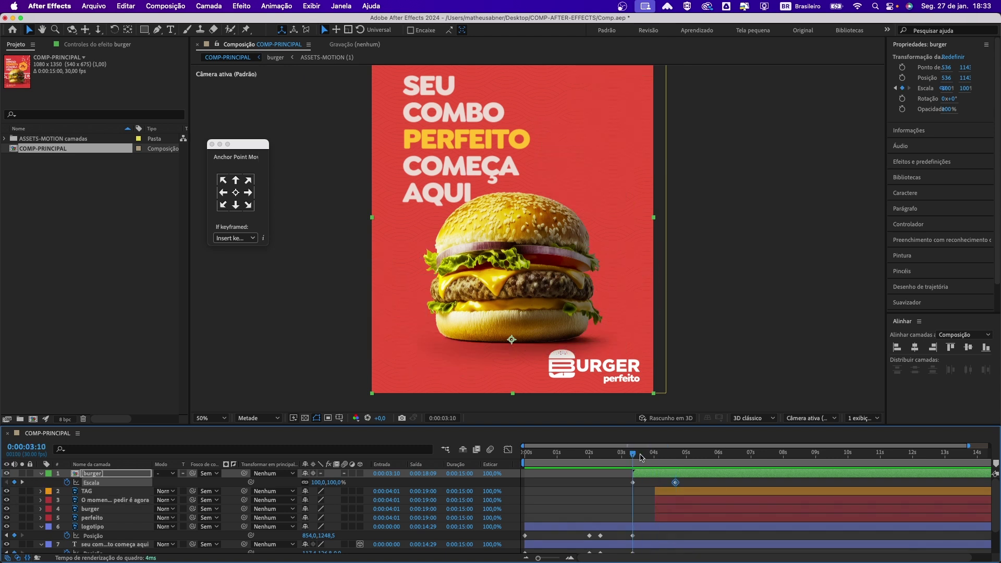
left_click(633, 482)
left_click(319, 483)
type("0")
key("Return")
left_click_drag(632, 457, 675, 462)
scroll(629, 471, "down", 1)
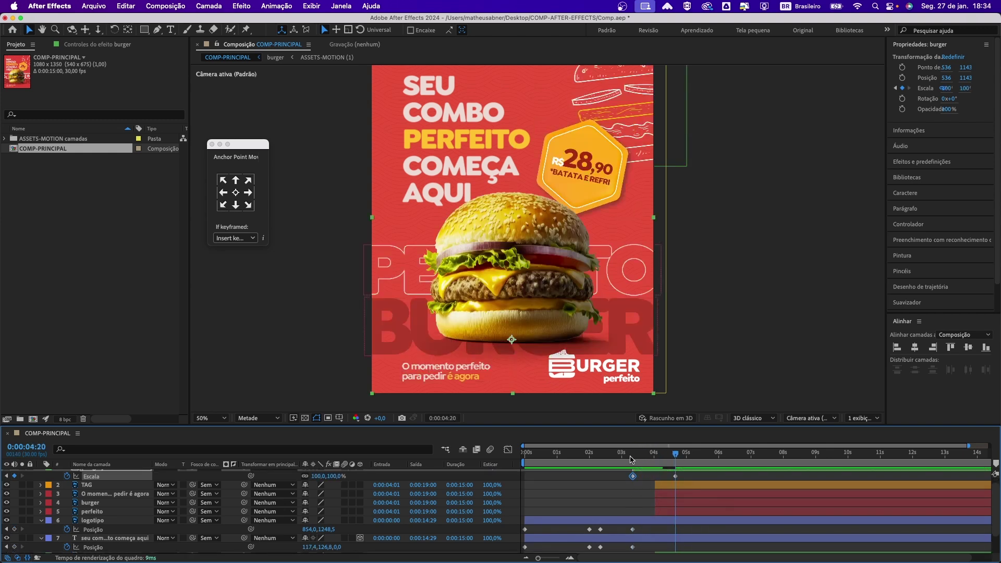
Delay the TAG, O momento, burger and perfeito layers together so they start at 0:00:05:23
scroll(633, 467, "up", 1)
left_click(665, 493)
left_click(664, 520, "shift")
left_click_drag(665, 522, 721, 521)
Review the burger's entrance and shift the [burger] layer with its Scale keyframes to start at 0:00:02:10
left_click_drag(675, 454, 628, 473)
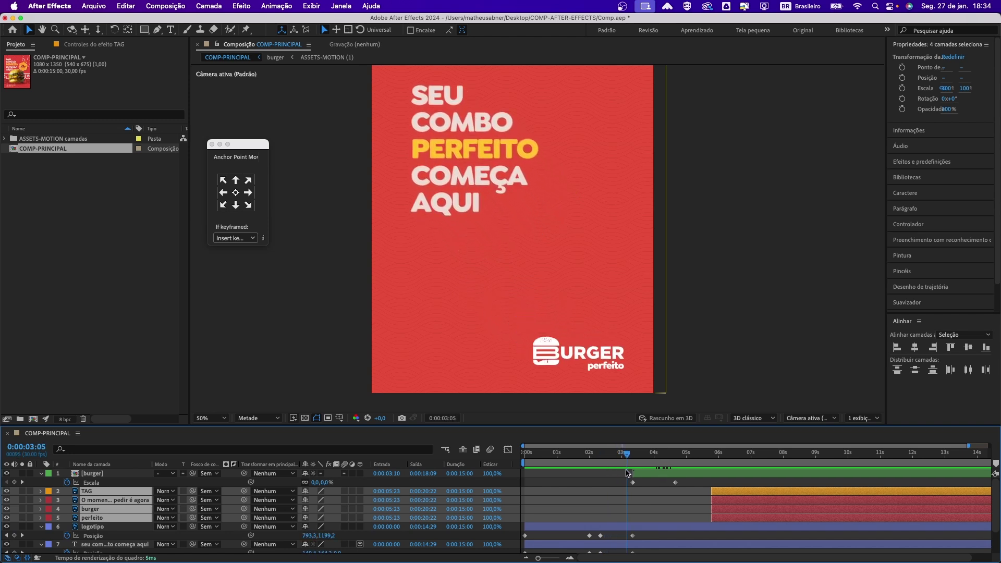
left_click_drag(632, 461, 600, 458)
left_click_drag(654, 476, 642, 457)
scroll(631, 461, "down", 3)
scroll(632, 457, "up", 3)
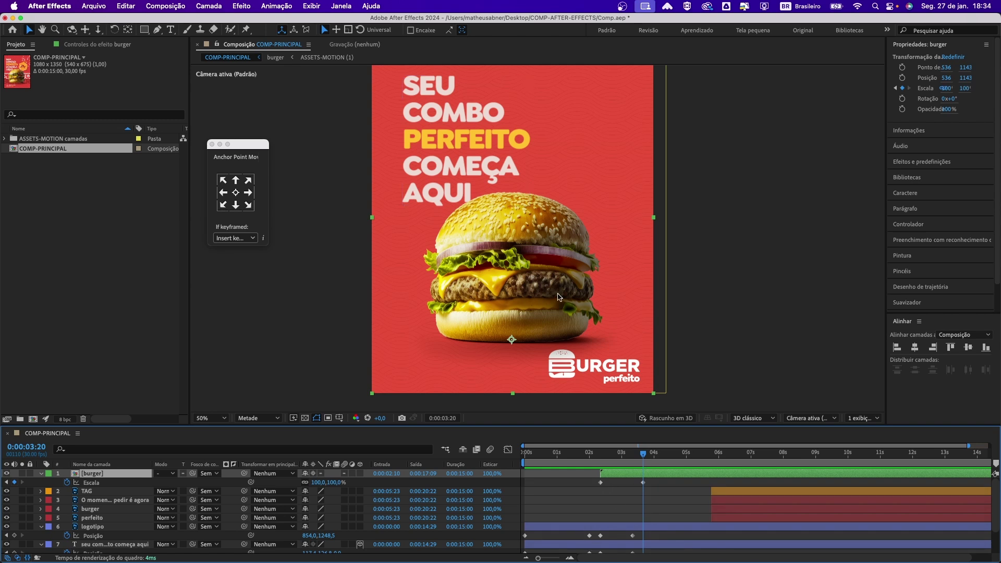
Move the TAG, O momento, burger and perfeito layers together to start at 0:00:03:20, and clear the selection
mouse_move(640, 458)
left_mouse_down()
mouse_move(605, 457)
mouse_move(638, 461)
left_mouse_up()
left_click(718, 496)
left_click(719, 521, "shift")
left_click_drag(719, 521, 657, 522)
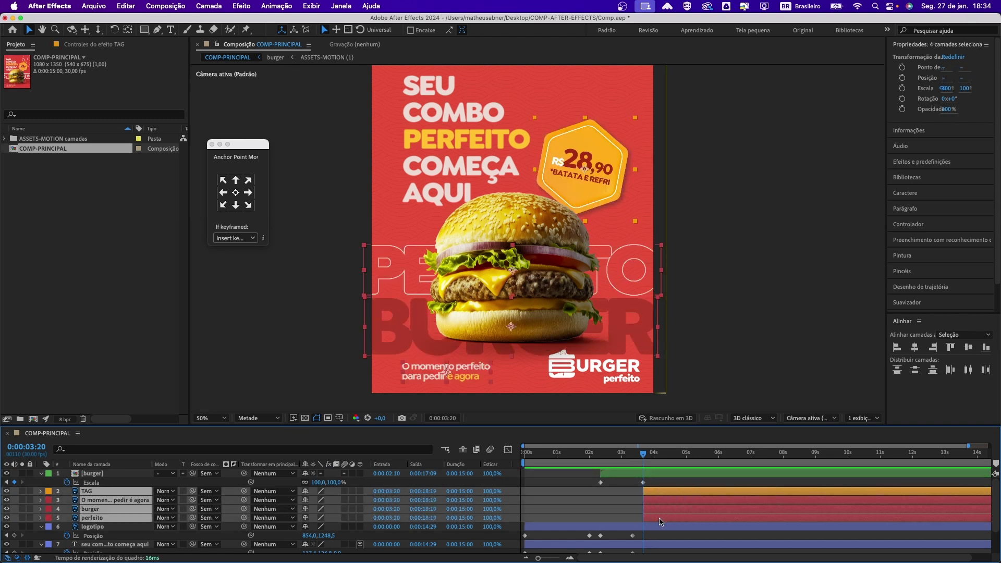
key("comma")
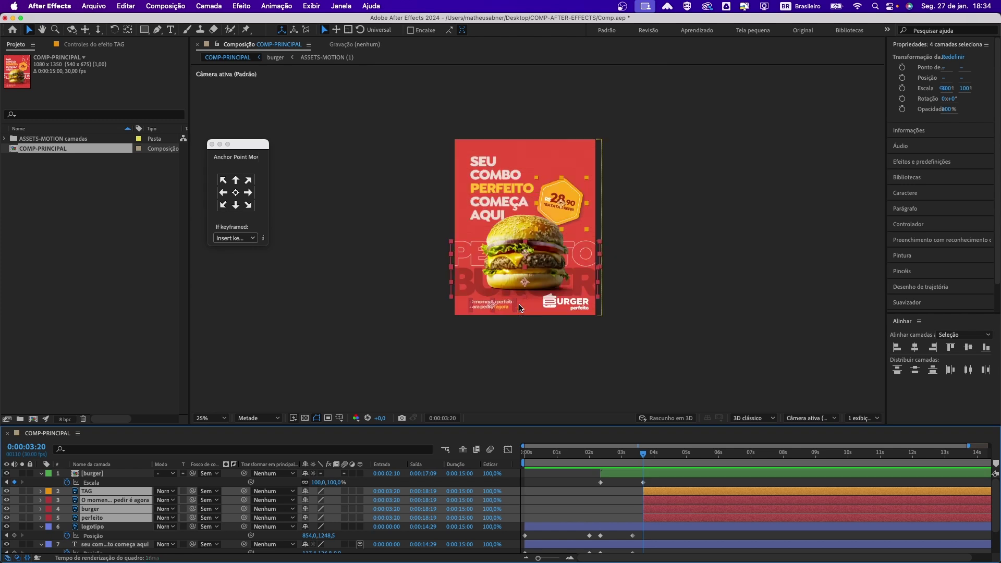
left_click(638, 300)
key("period")
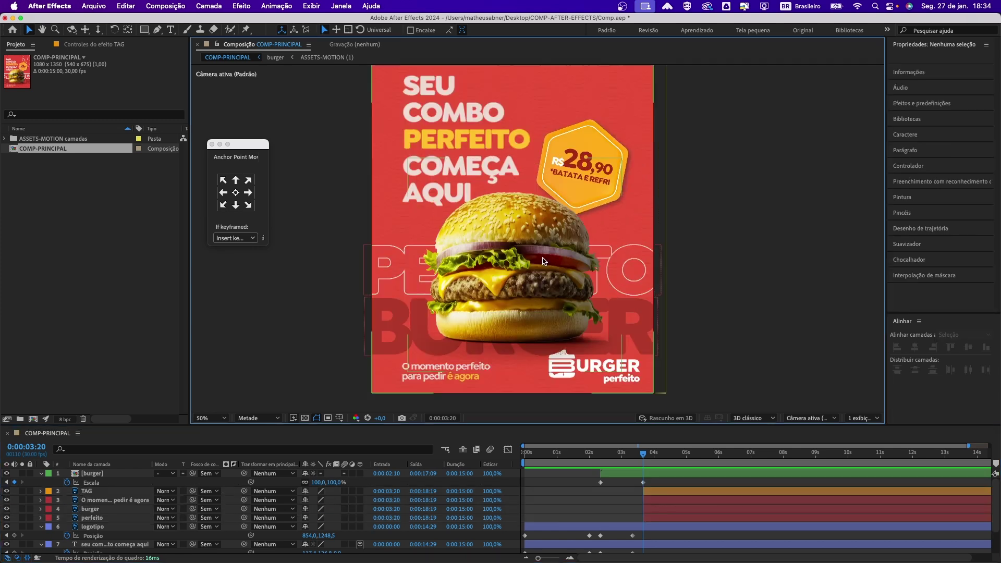
Hide the [burger] composition layer that covers the price tag and background lettering, and clear the selection
left_click(590, 130)
key("super+shift+a")
left_click(585, 129)
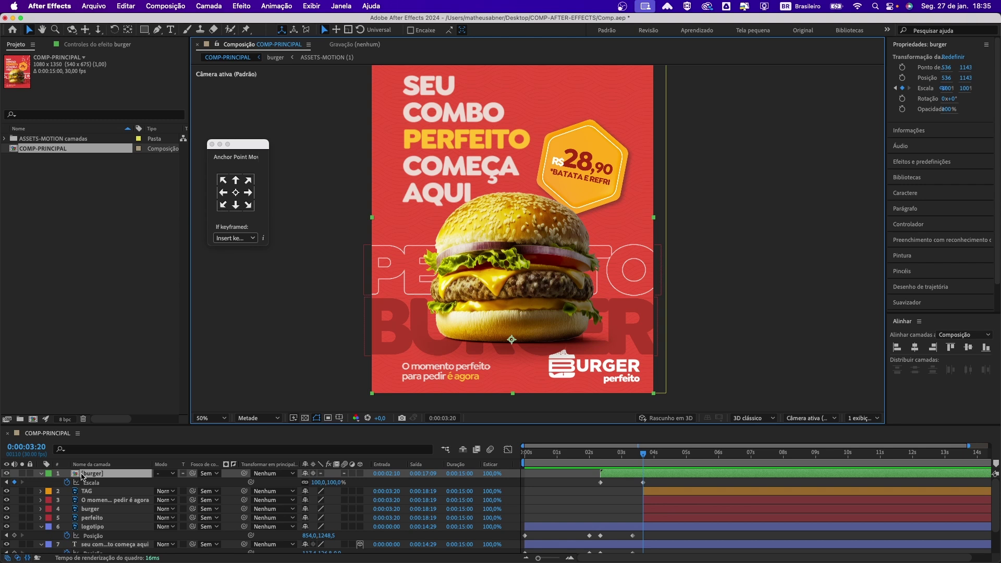
left_click(6, 473)
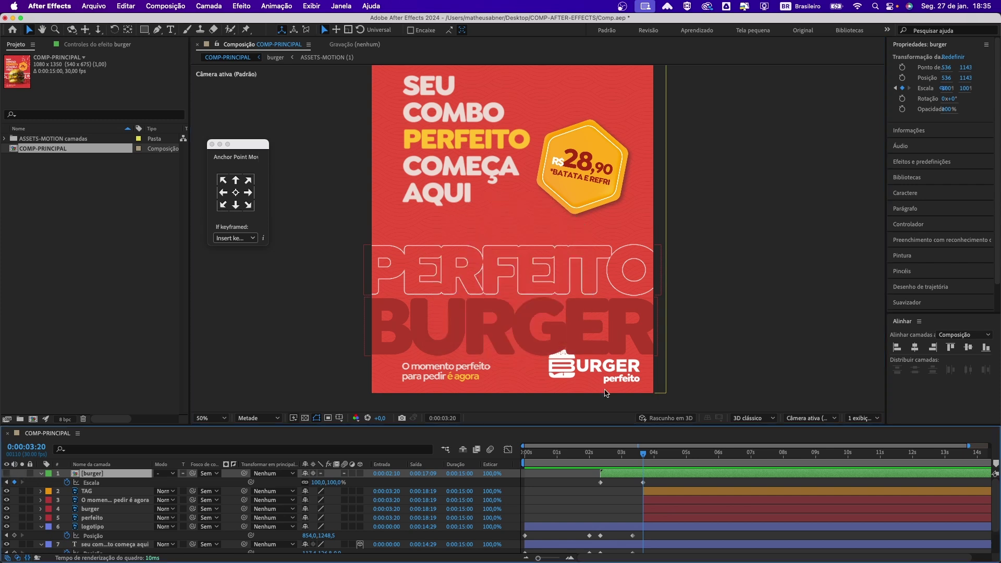
left_click(737, 344)
Check that the PERFEITO lettering, BURGER lettering and price tag can be selected individually on the canvas, ending on TAG
left_click(529, 274)
left_click(575, 179)
left_click(562, 269)
left_click(558, 331)
left_click(112, 516)
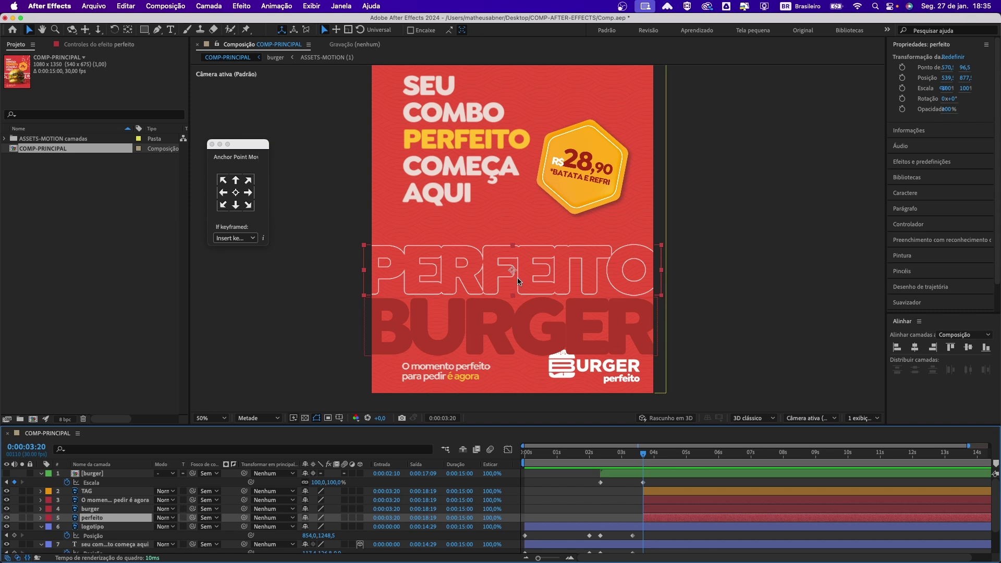
left_click(604, 175)
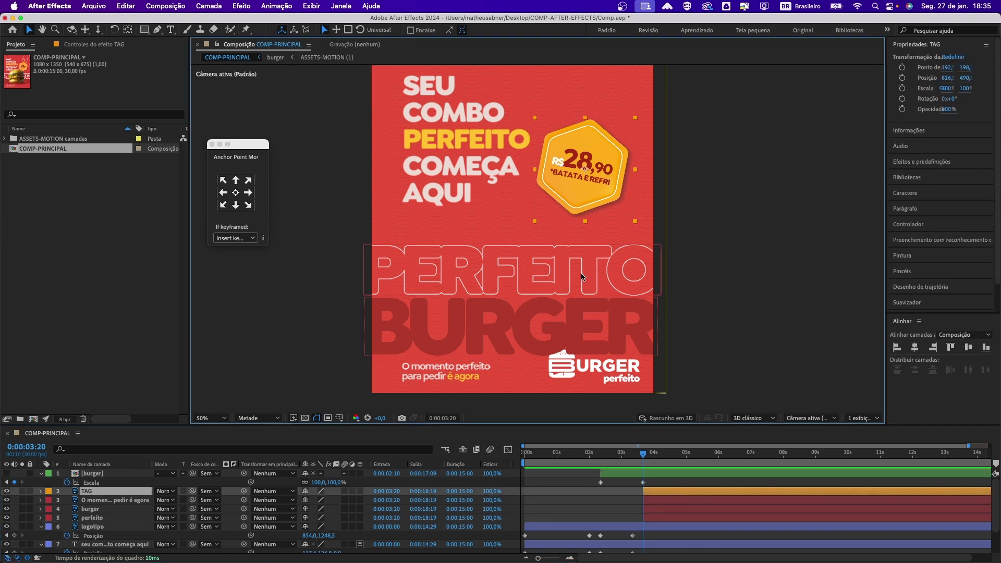
Add Position keyframes at 0:00:03:20 to both the perfeito and burger lettering layers
left_click(743, 295)
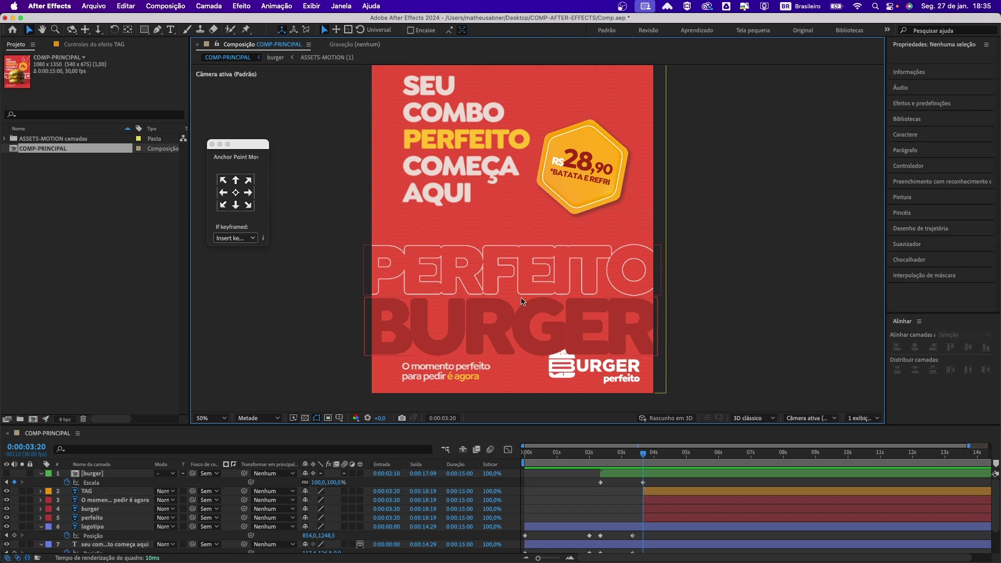
left_click(504, 276)
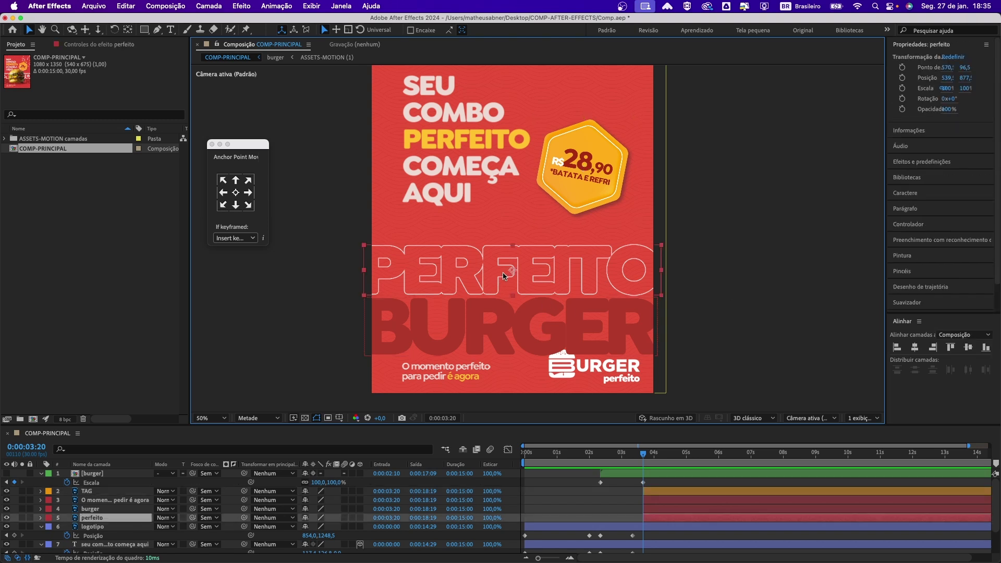
left_click(500, 320, "shift")
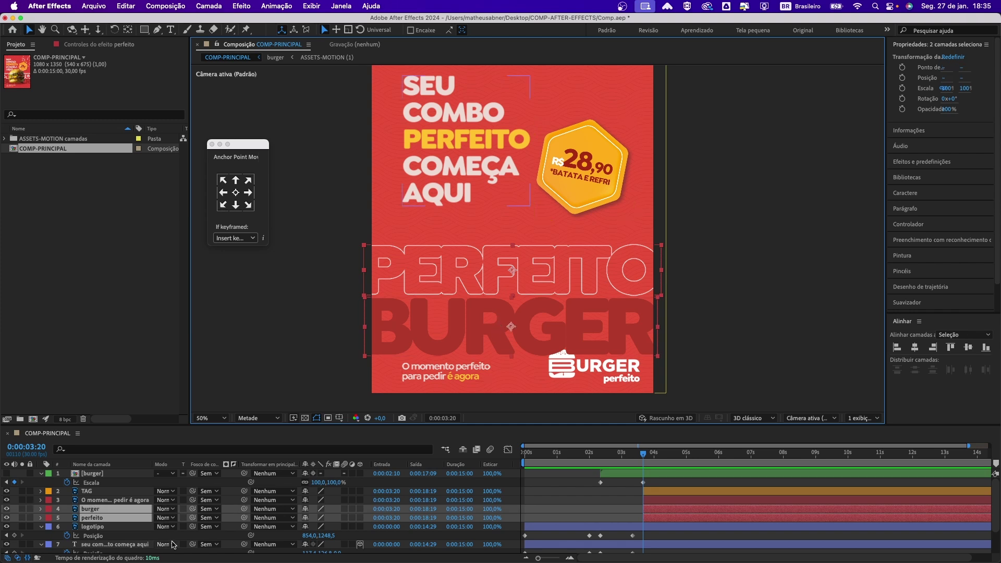
key("p")
scroll(109, 518, "down", 1)
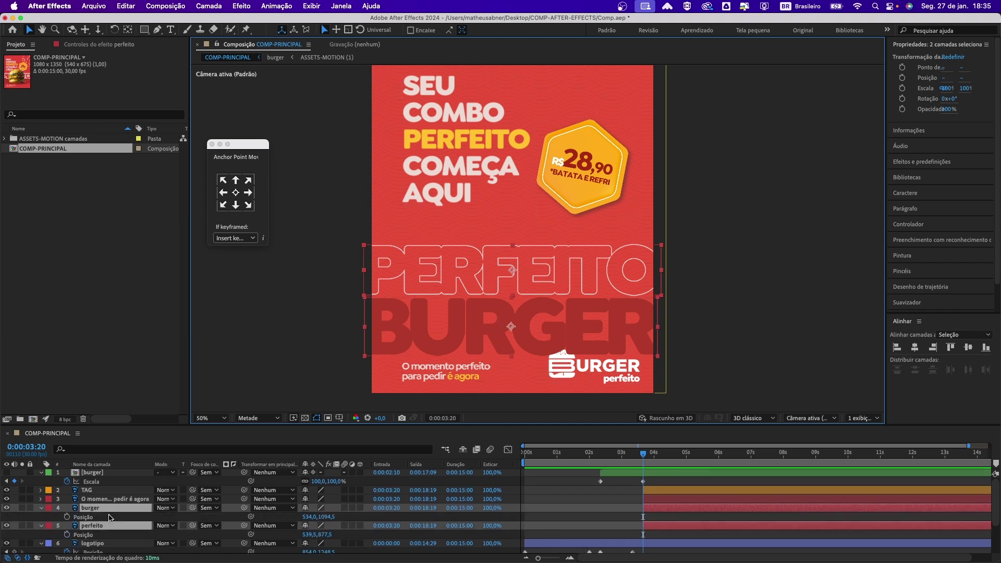
left_click(67, 517)
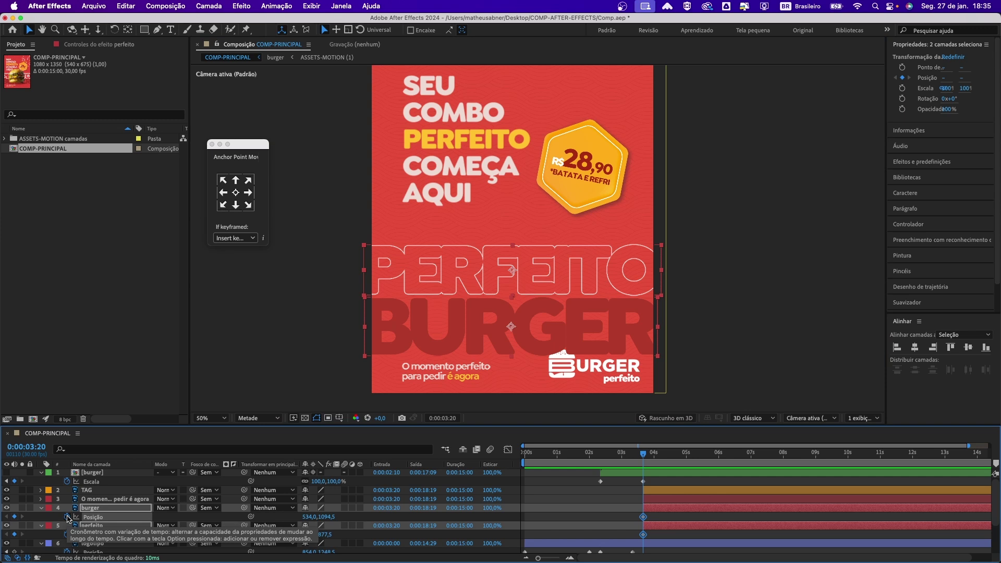
Add a second Position keyframe to the burger and perfeito lettering layers at 0:00:05:00, keeping their final placement
key("shift+Page_Down")
key("shift+Page_Down")
key("shift+Page_Down")
key("shift+Page_Down")
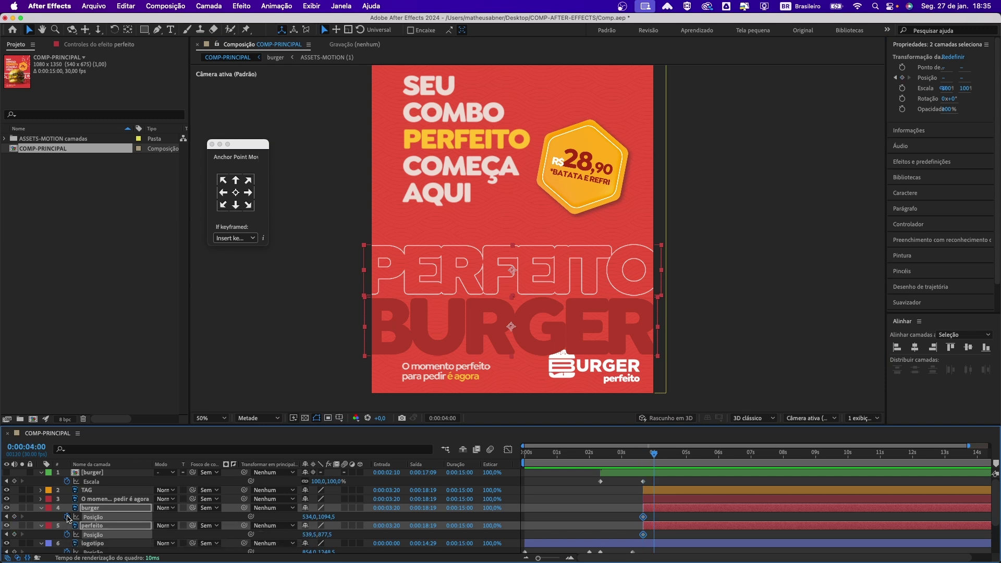
left_click(14, 516)
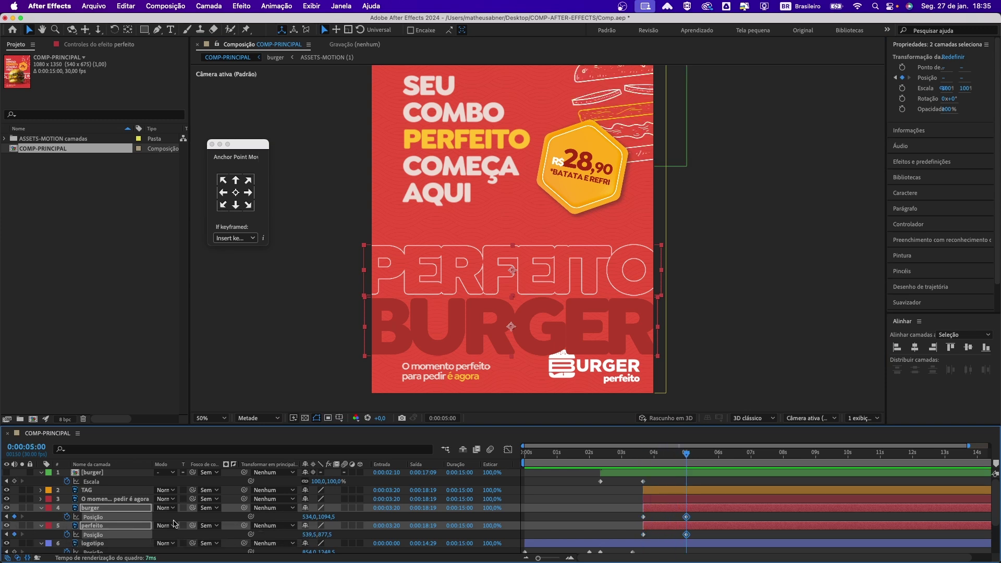
At 0:00:03:20, move the BURGER lettering off the canvas's right side to X 1662 and PERFEITO off the left side to X -586.5
left_click(644, 454)
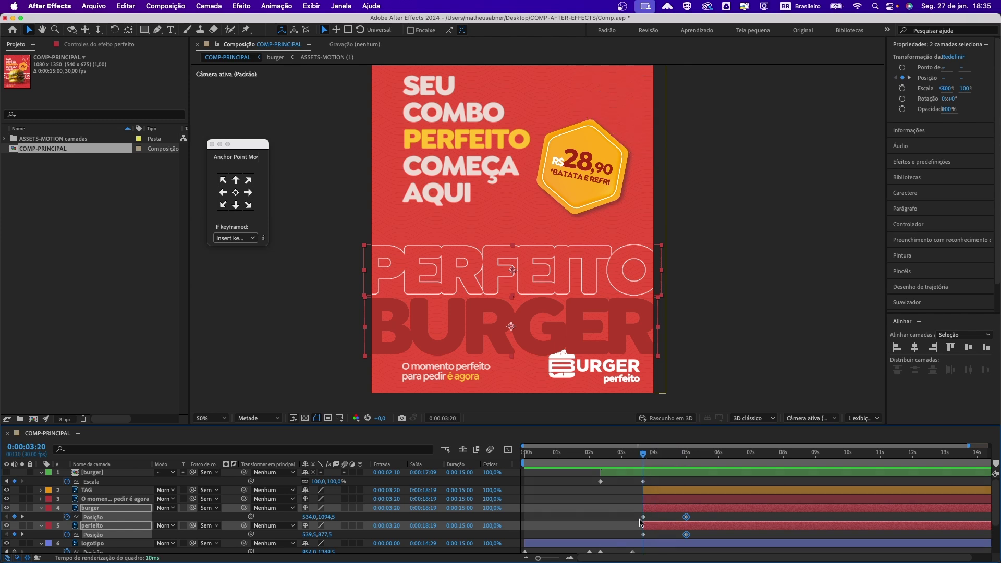
left_click(642, 517)
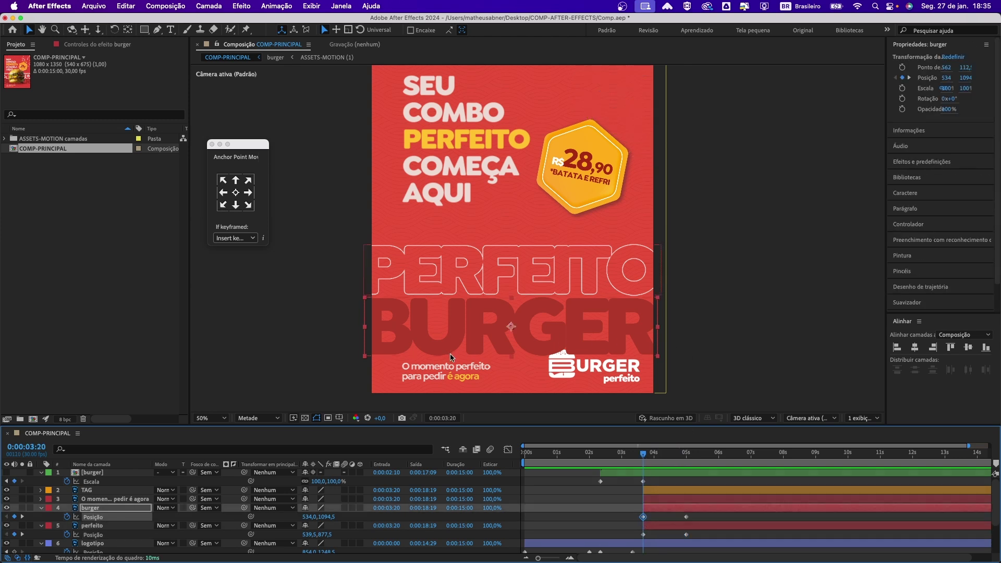
left_click_drag(413, 348, 706, 348)
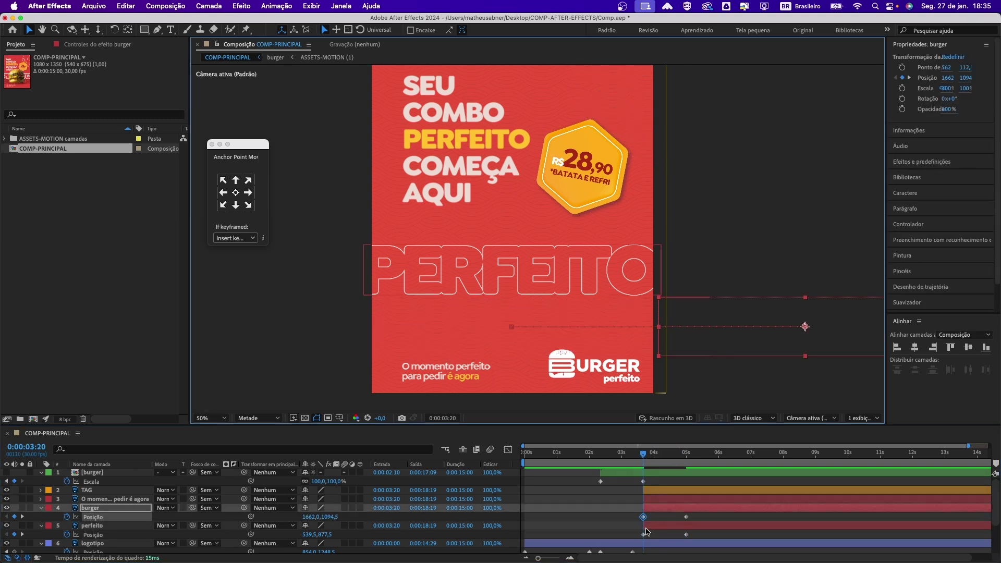
left_click(495, 271)
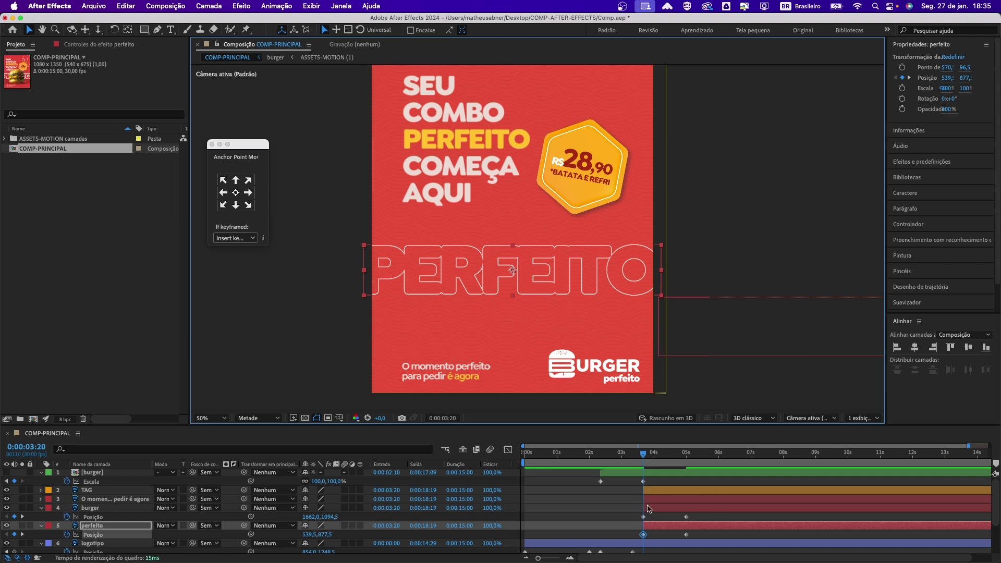
left_click_drag(634, 278, 346, 280)
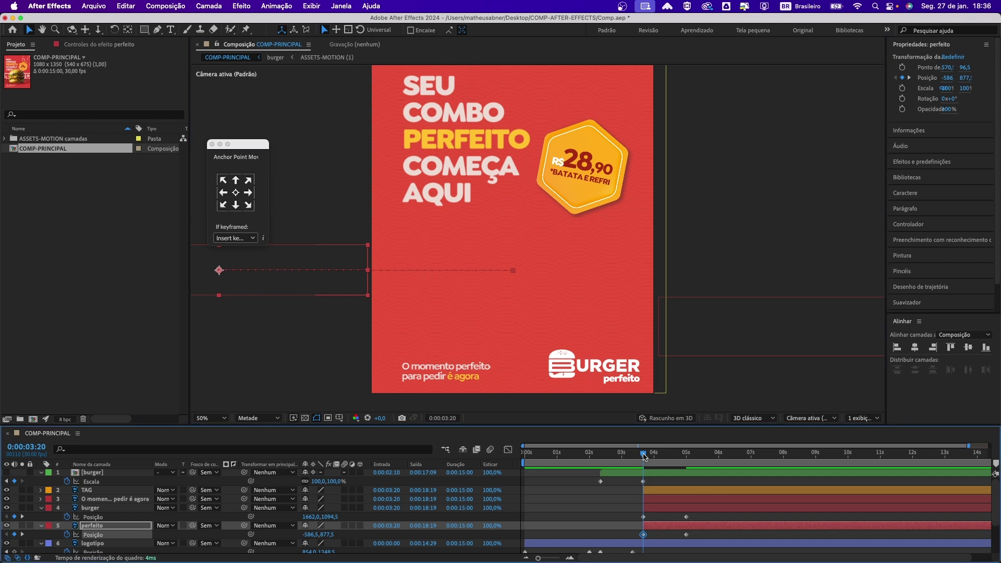
left_click_drag(644, 457, 688, 466)
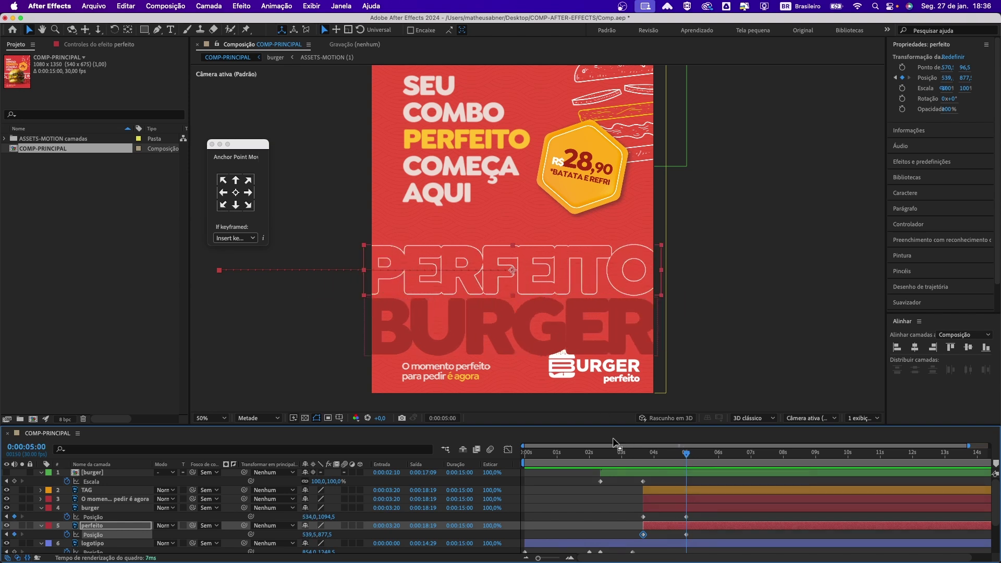
Show the [burger] composition layer again and review its entrance and Scale keyframes between 0:00:02:10 and 0:00:03:20
left_click(577, 377)
scroll(660, 532, "down", 5)
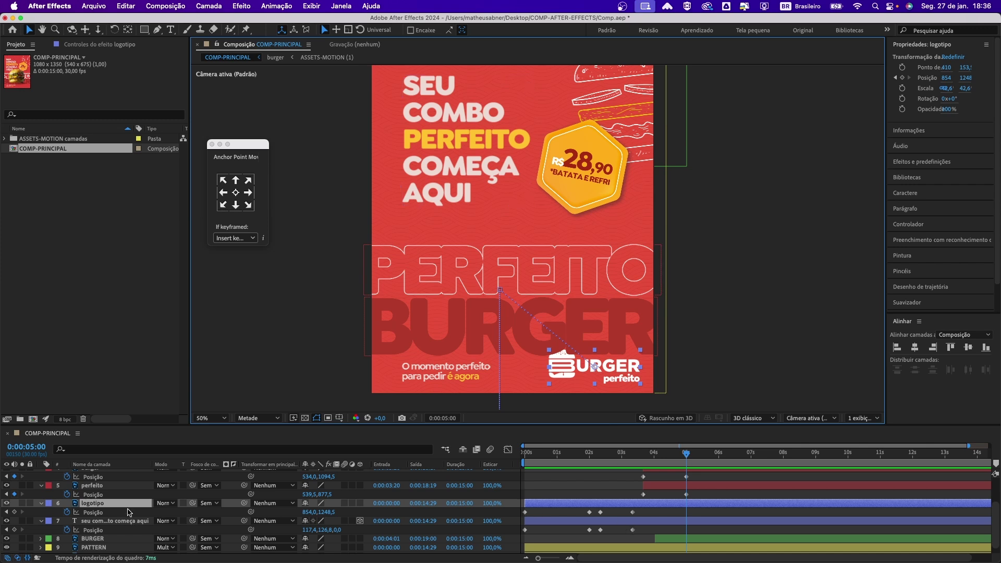
scroll(594, 524, "up", 3)
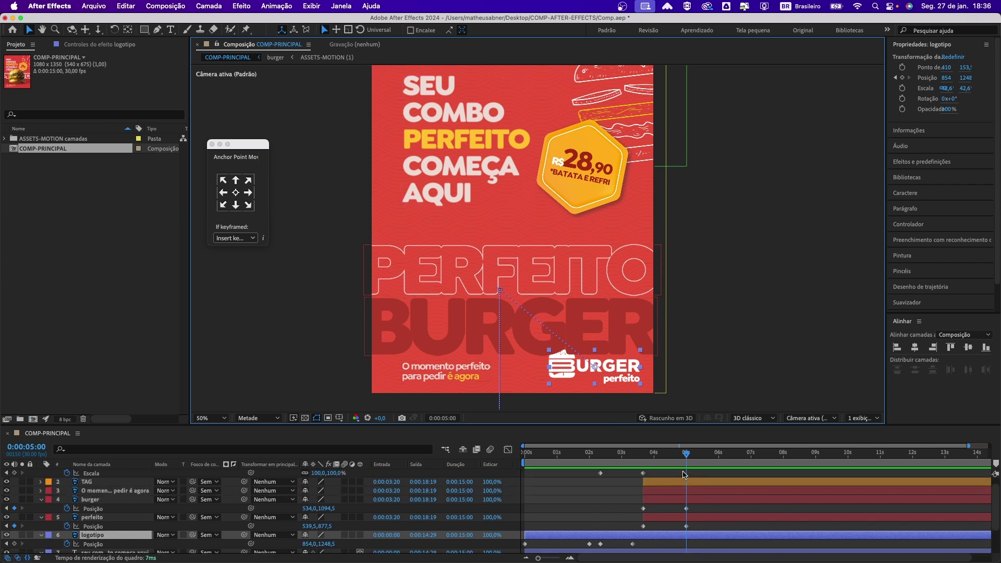
mouse_move(686, 456)
left_mouse_down()
mouse_move(651, 458)
mouse_move(685, 458)
left_mouse_up()
scroll(677, 485, "up", 1)
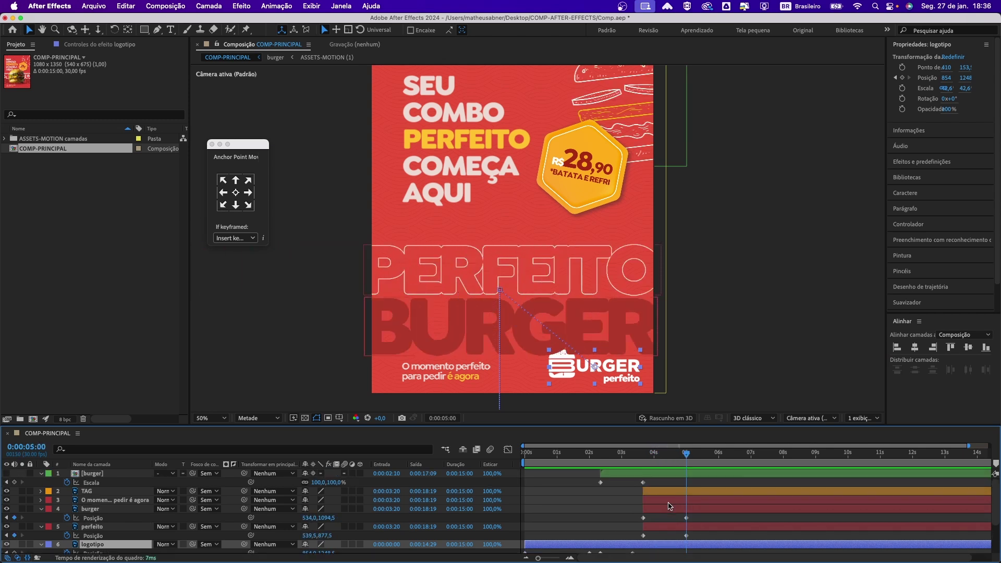
left_click(7, 473)
left_click_drag(686, 456, 601, 464)
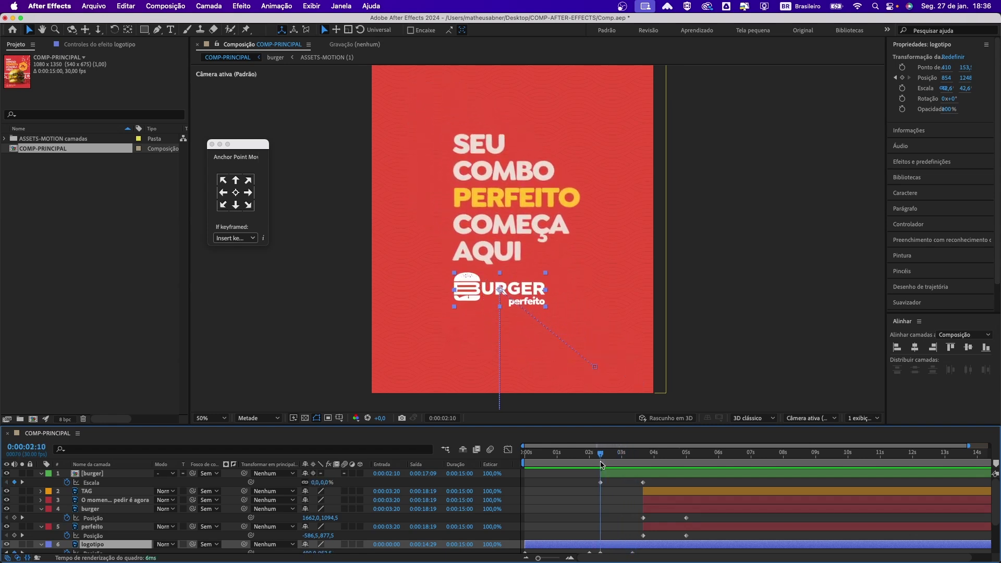
key("space")
key("space")
key("space")
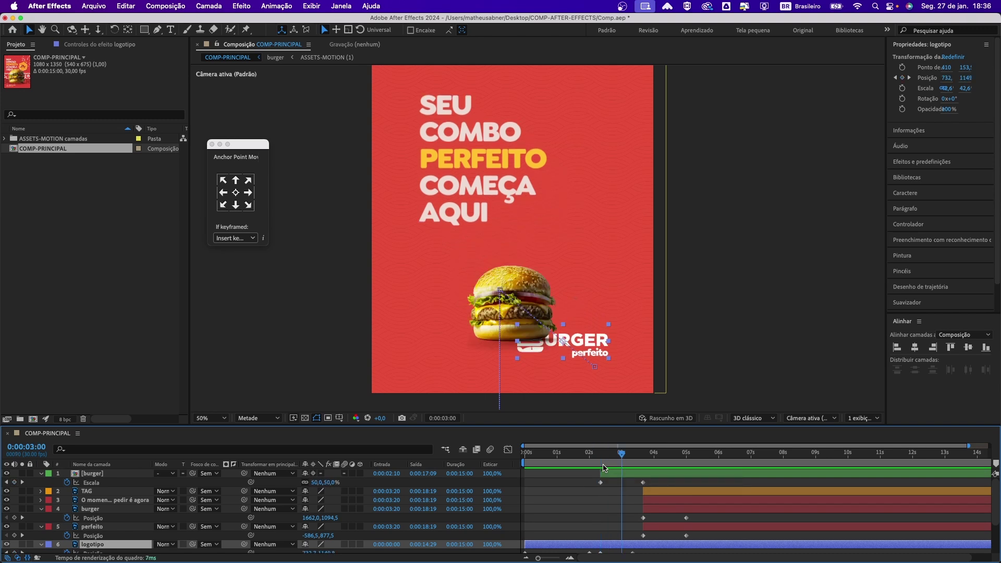
left_click_drag(586, 480, 669, 493)
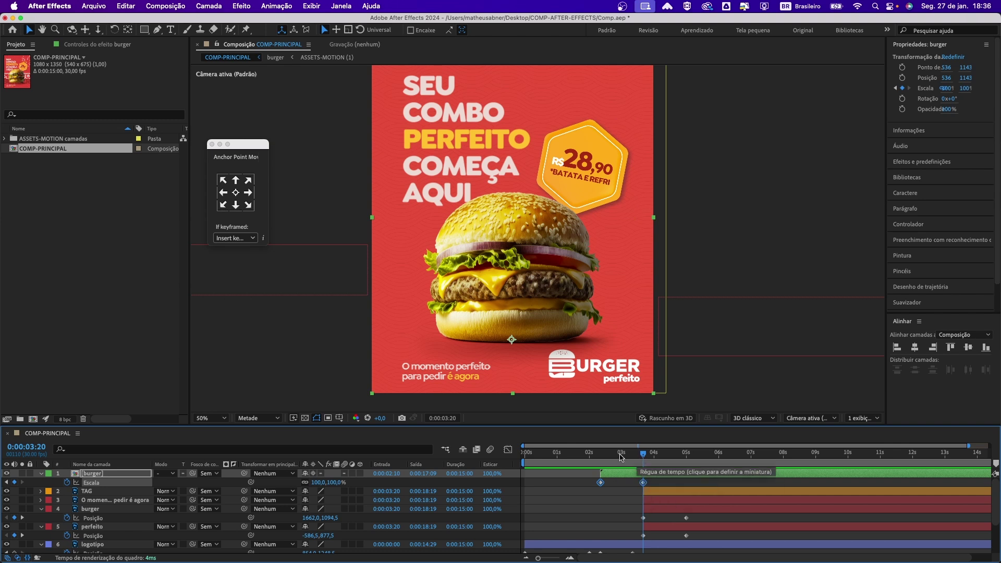
left_click_drag(643, 457, 606, 456)
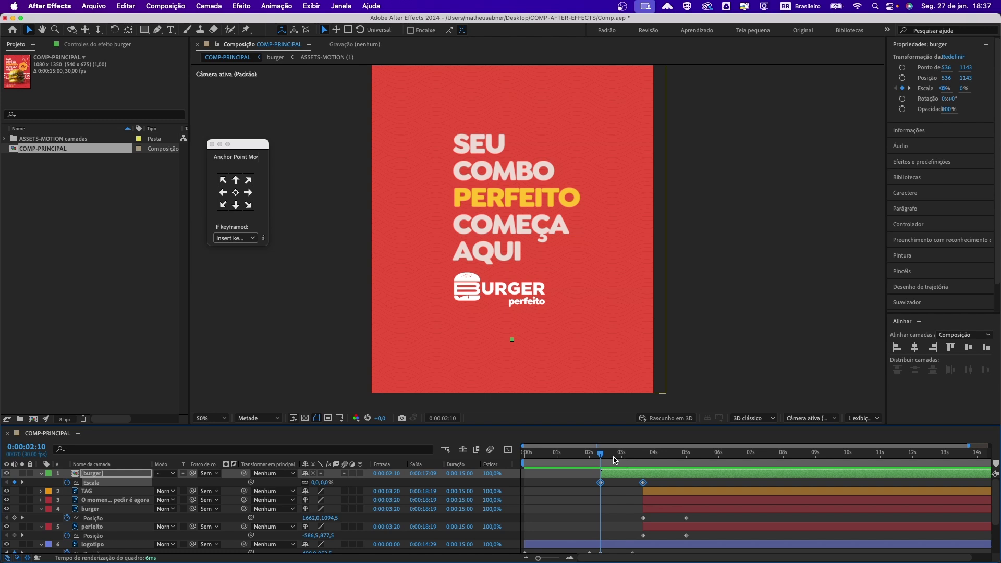
Shift the burger and perfeito lettering layers with their keyframes to start at 0:00:03:00, and preview their entrance
key("shift+Page_Down")
key("shift+Page_Down")
left_click(655, 508)
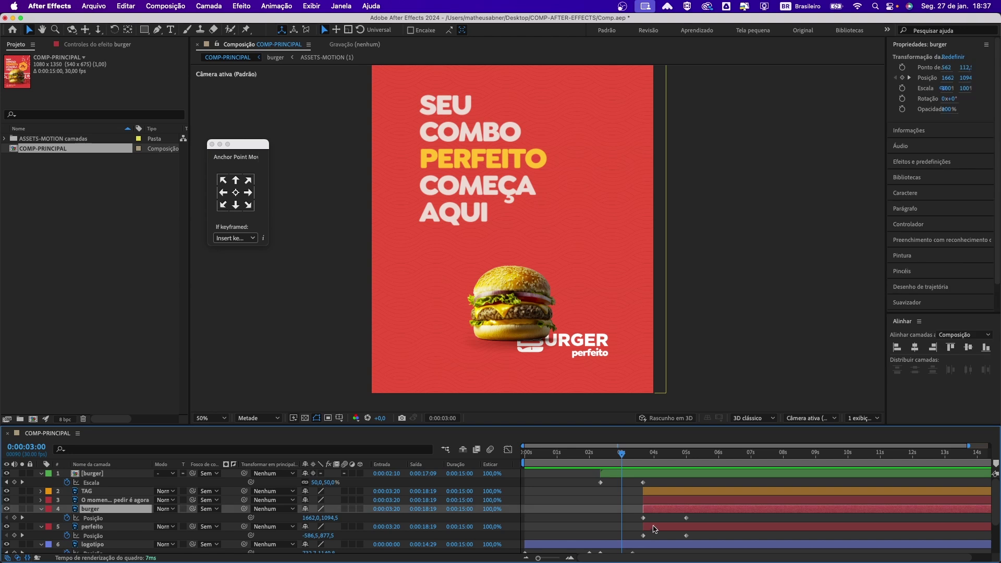
left_click(655, 526, "shift")
left_click_drag(658, 526, 635, 528)
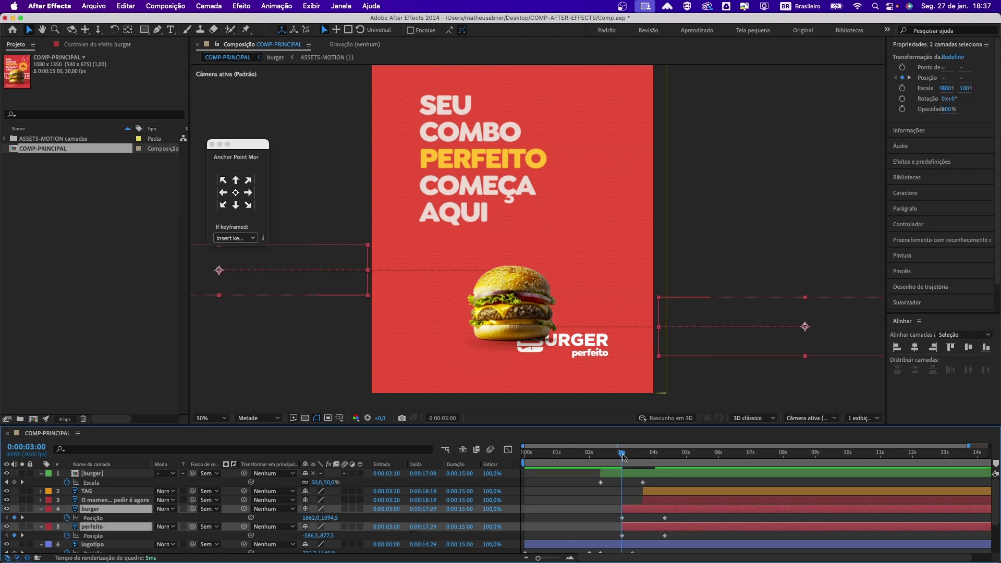
key("space")
key("space")
left_click_drag(622, 459, 665, 461)
left_click_drag(646, 270, 641, 309)
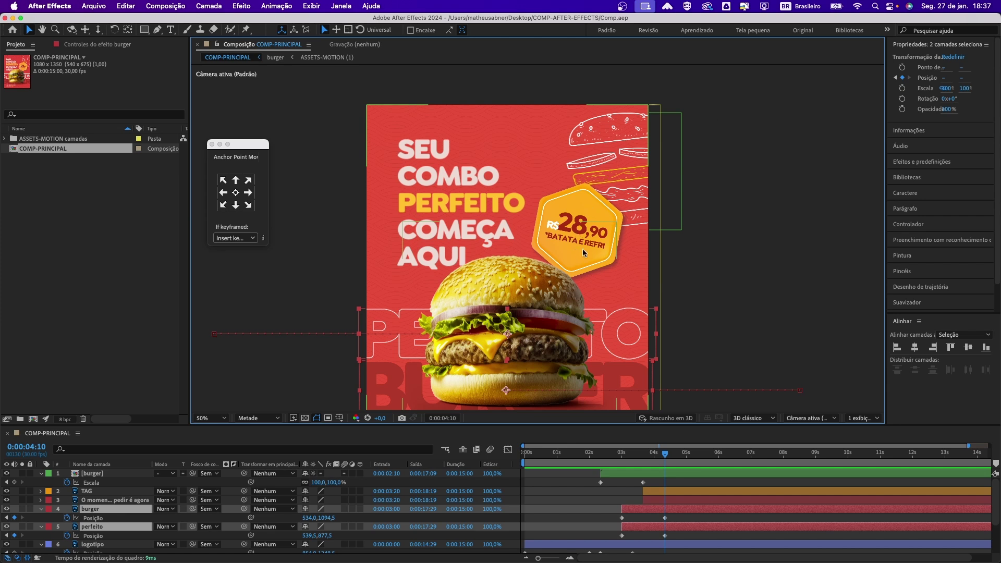
Hide the [burger] composition layer and select the price tag on the canvas
key("super+shift+a")
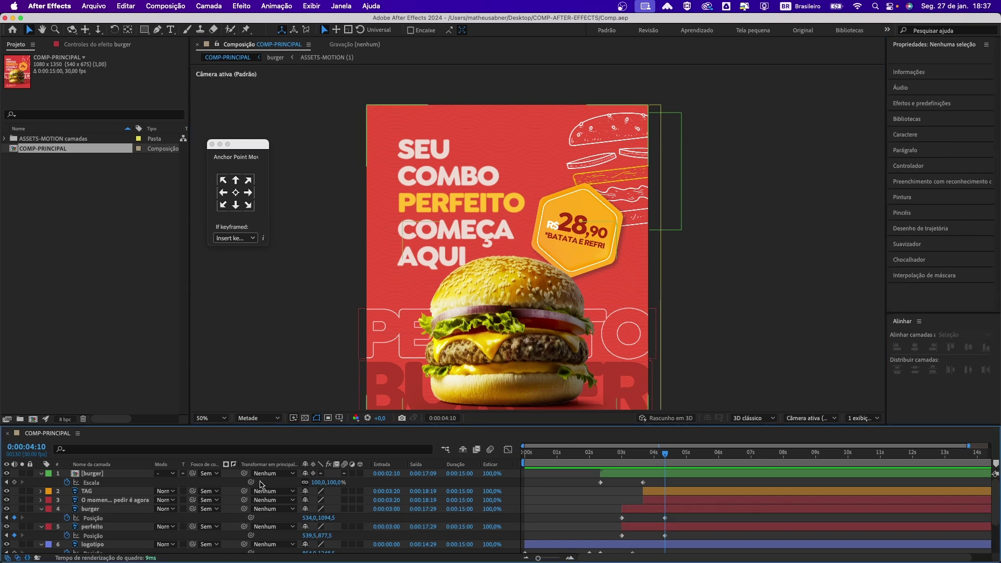
left_click(6, 474)
left_click(594, 260)
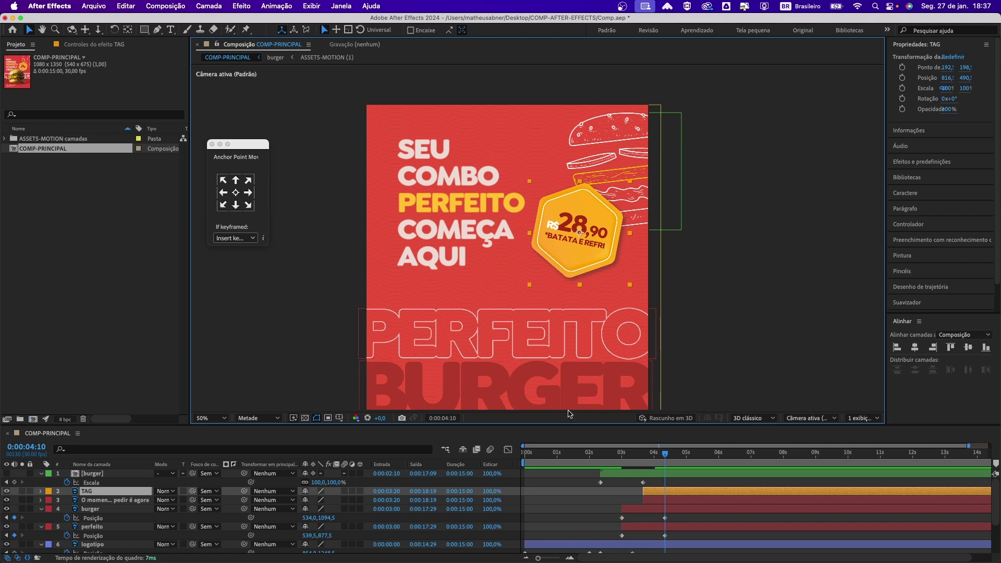
Add Scale keyframes to the TAG layer at 0:00:03:20 and 0:00:05:00, keeping its full size
left_click_drag(664, 453, 651, 461)
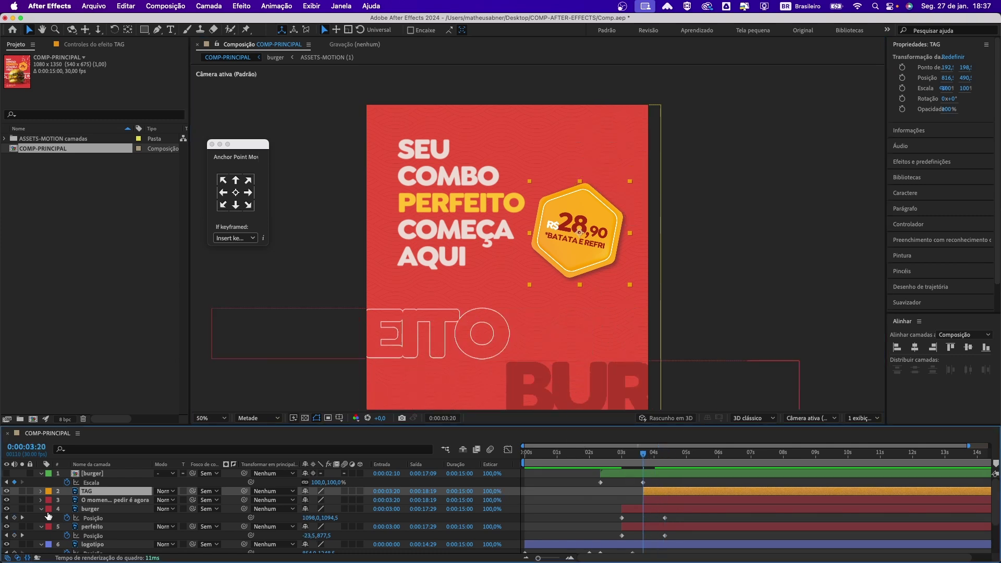
key("s")
left_click(67, 499)
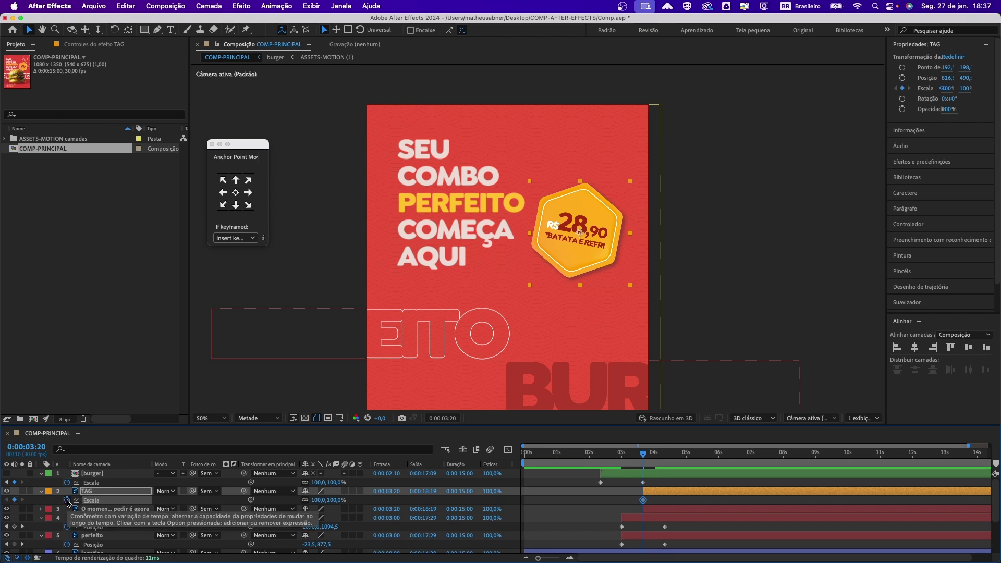
key("space")
left_click(14, 500)
Set the TAG layer's Scale to 0% at the 0:00:03:20 keyframe and preview the price tag's entrance
left_click(653, 455)
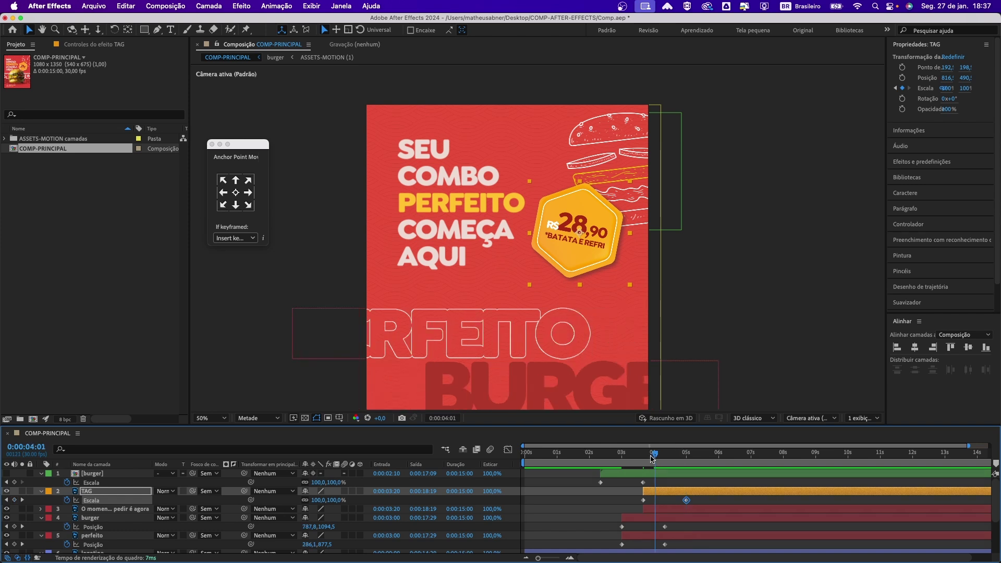
left_click_drag(651, 457, 643, 456)
left_click(321, 500)
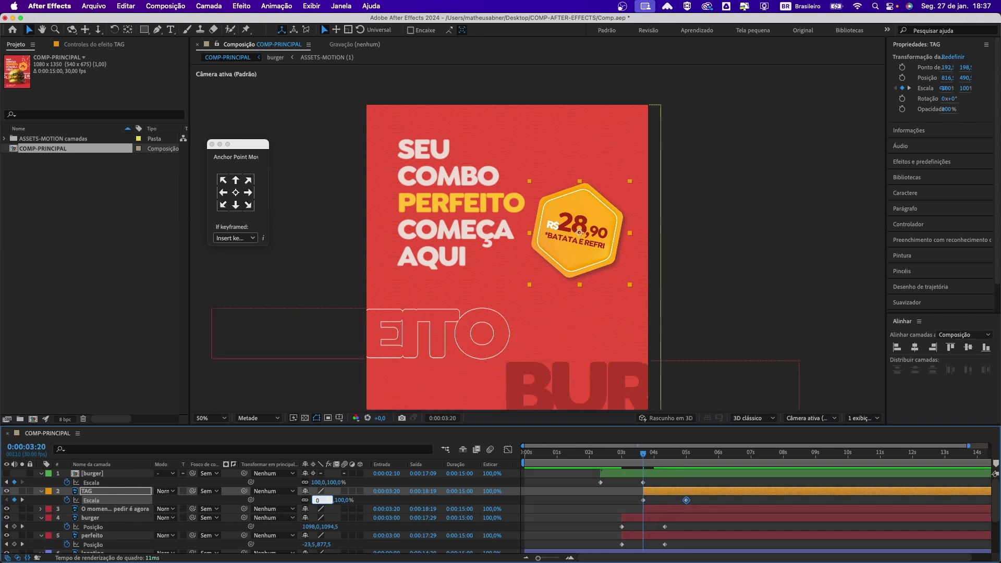
type("0")
key("Return")
left_click_drag(644, 455, 672, 463)
left_click_drag(684, 463, 589, 472)
key("space")
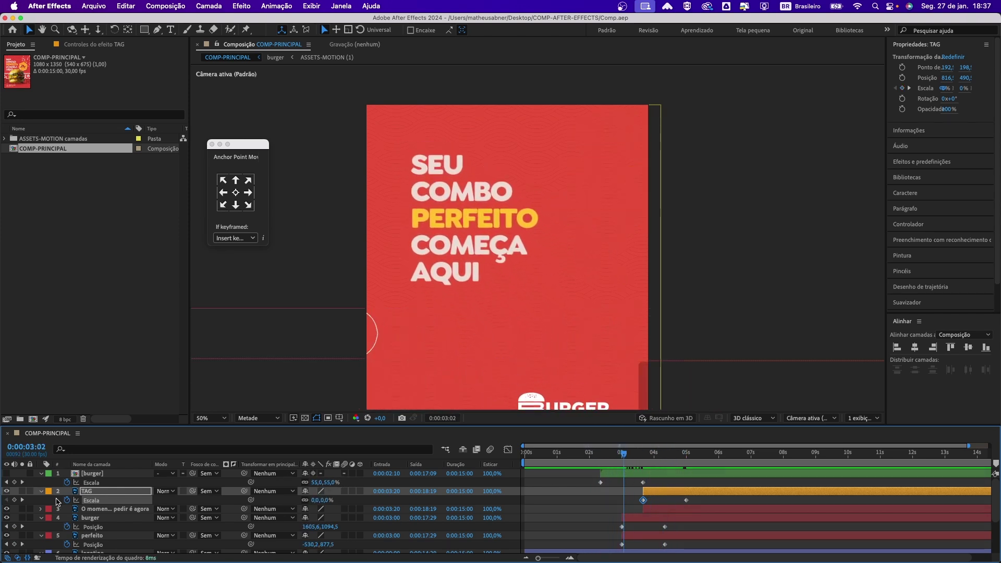
Show the [burger] composition layer again, review the scene, and move the TAG layer above it in the layer stack
left_click(625, 458)
left_click_drag(625, 457, 692, 473)
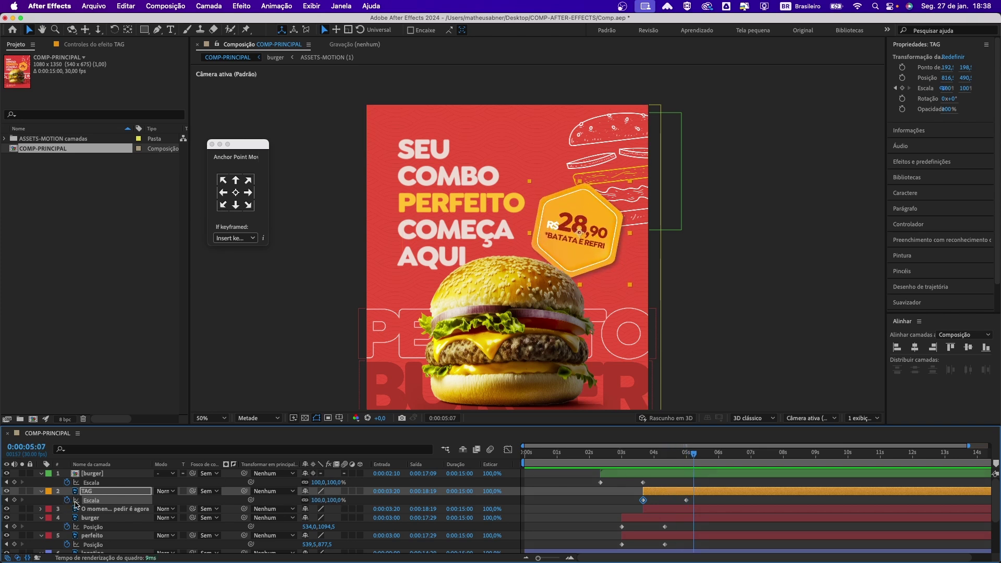
left_click_drag(88, 494, 95, 472)
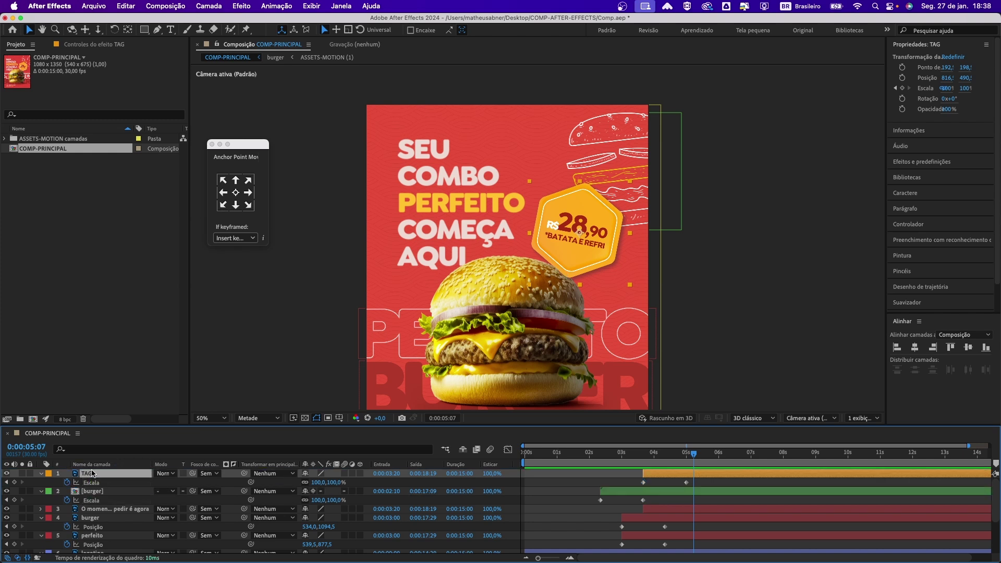
Preview the price tag up to 0:00:05:00, then hide the [burger] composition layer and select the outlined burger illustration
left_click_drag(694, 458, 680, 463)
left_click(723, 313)
key("space")
left_click_drag(558, 332, 543, 315)
left_click_drag(549, 269, 555, 277)
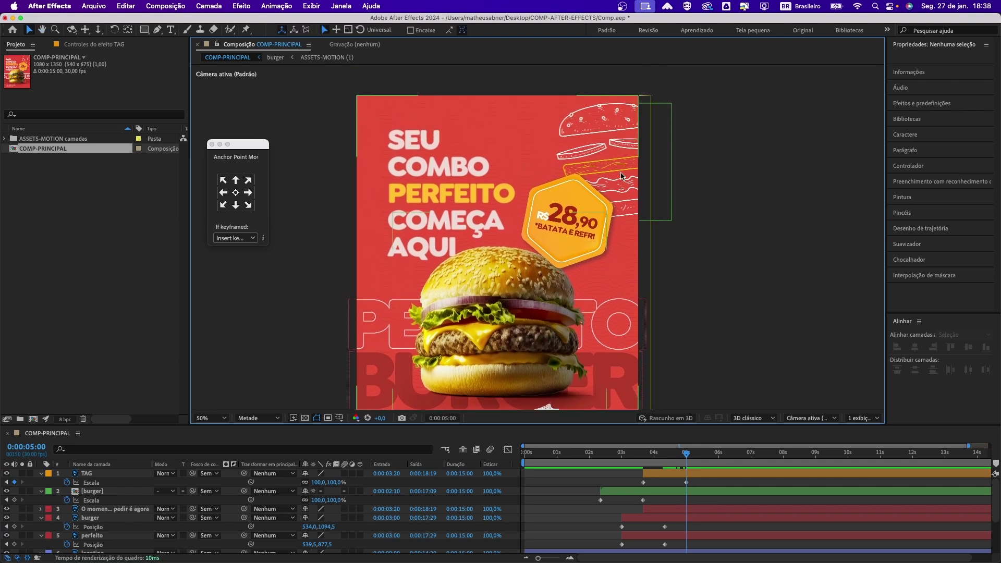
left_click(7, 491)
scroll(600, 146, "down", 2)
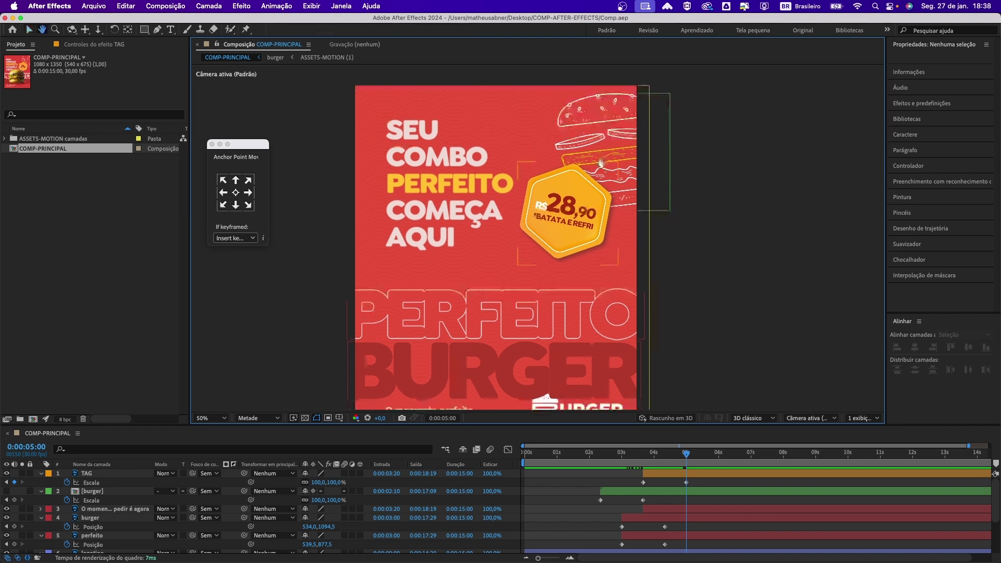
left_click(592, 168)
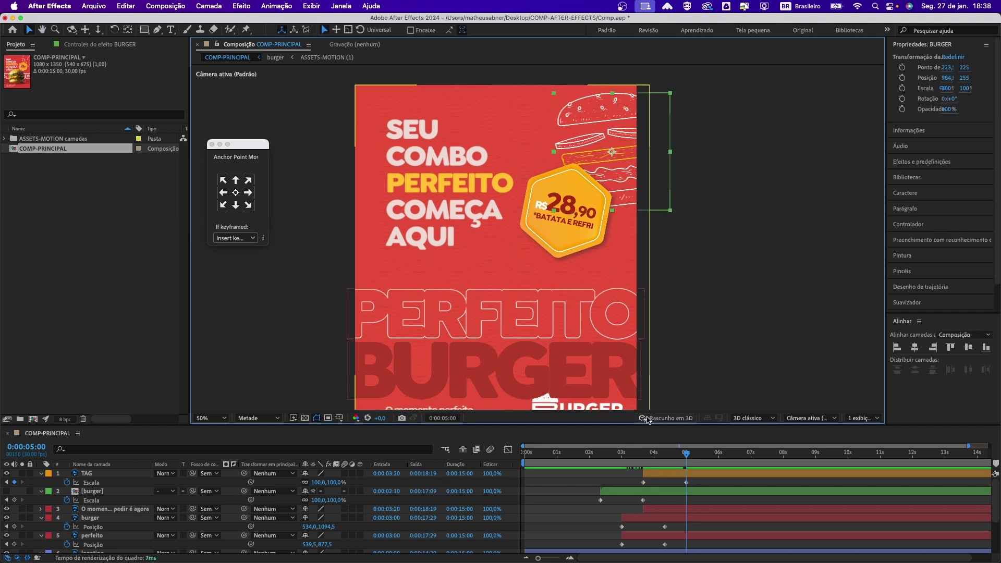
Start the BURGER illustration layer at 0:00:03:10 and add a Position keyframe there
scroll(667, 526, "down", 3)
left_click_drag(667, 462, 633, 473)
left_click_drag(665, 531, 640, 531)
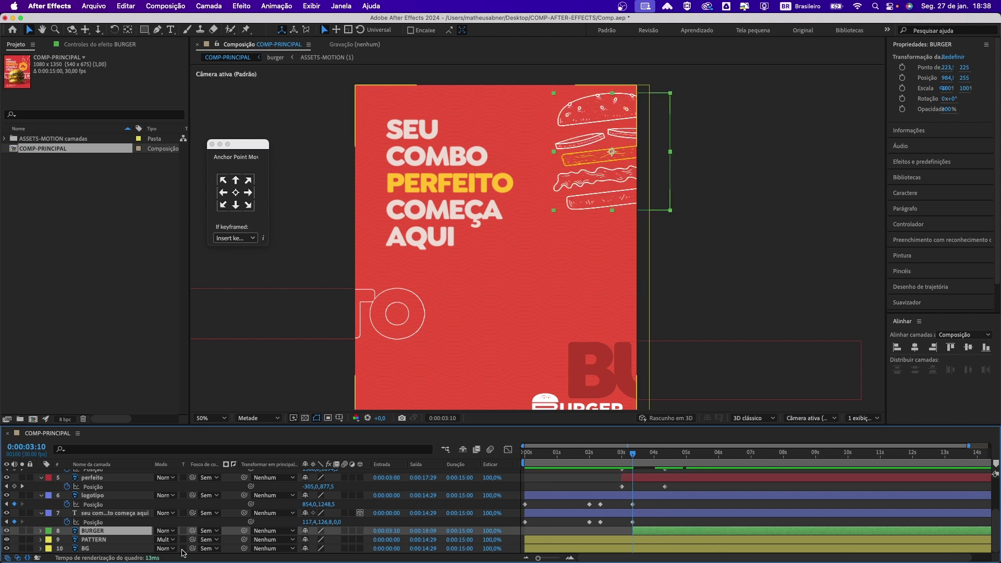
key("p")
left_click(67, 541)
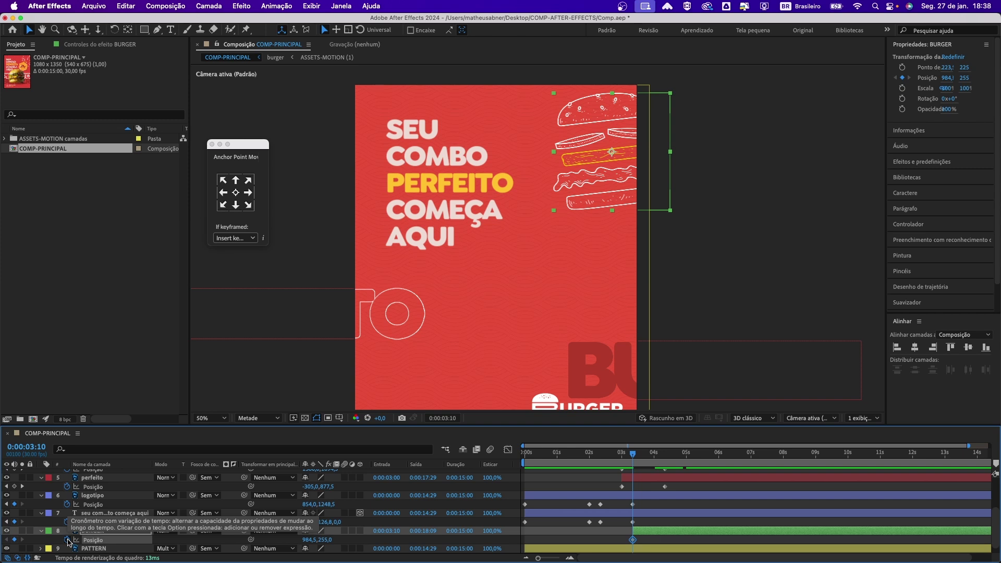
Add a Position keyframe to the BURGER layer at 0:00:04:20, and move the illustration beyond the canvas's upper-right edge at the 0:00:03:10 keyframe
key("space")
key("space")
key("alt+shift+p")
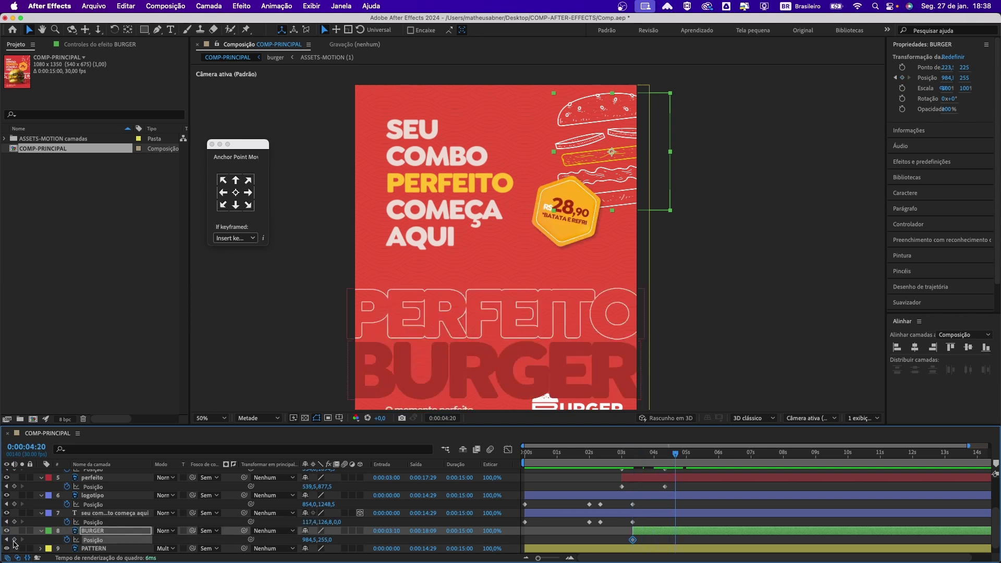
left_click_drag(653, 458, 633, 458)
left_click(633, 540)
left_click_drag(607, 196, 695, 151)
Review the illustration's entrance with the [burger] composition layer both shown and hidden, leaving that layer shown
left_click_drag(632, 456, 664, 461)
scroll(364, 506, "up", 5)
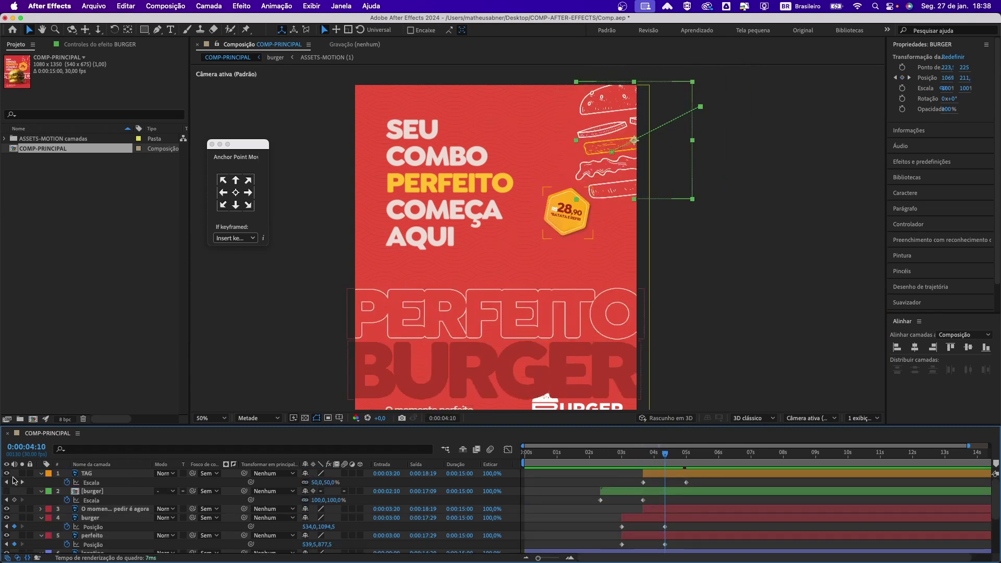
left_click(6, 491)
mouse_move(662, 458)
left_mouse_down()
mouse_move(633, 461)
mouse_move(680, 468)
mouse_move(594, 470)
mouse_move(665, 478)
mouse_move(652, 468)
mouse_move(594, 469)
mouse_move(655, 464)
mouse_move(639, 464)
left_mouse_up()
key("k")
key("comma")
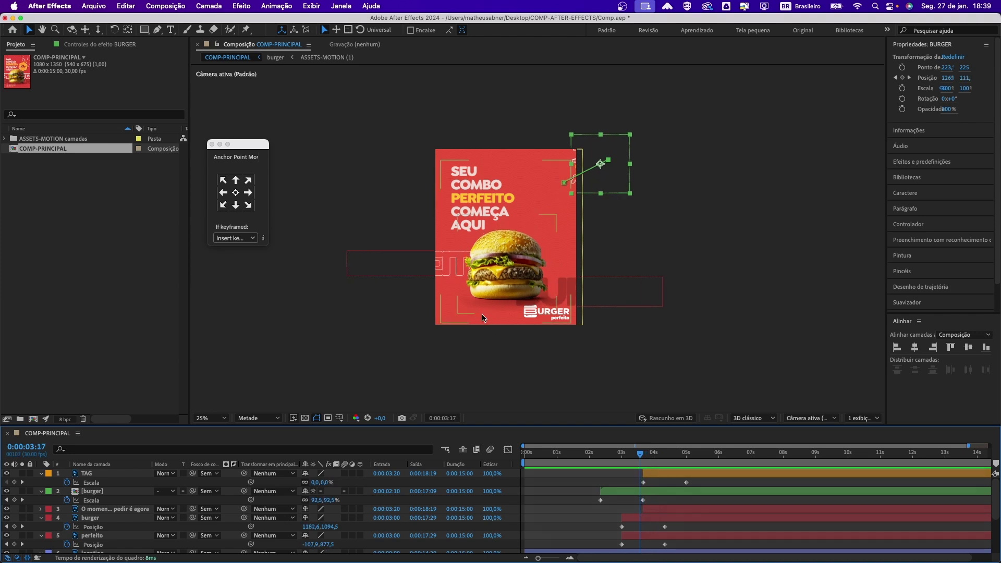
left_click(7, 491)
key("space")
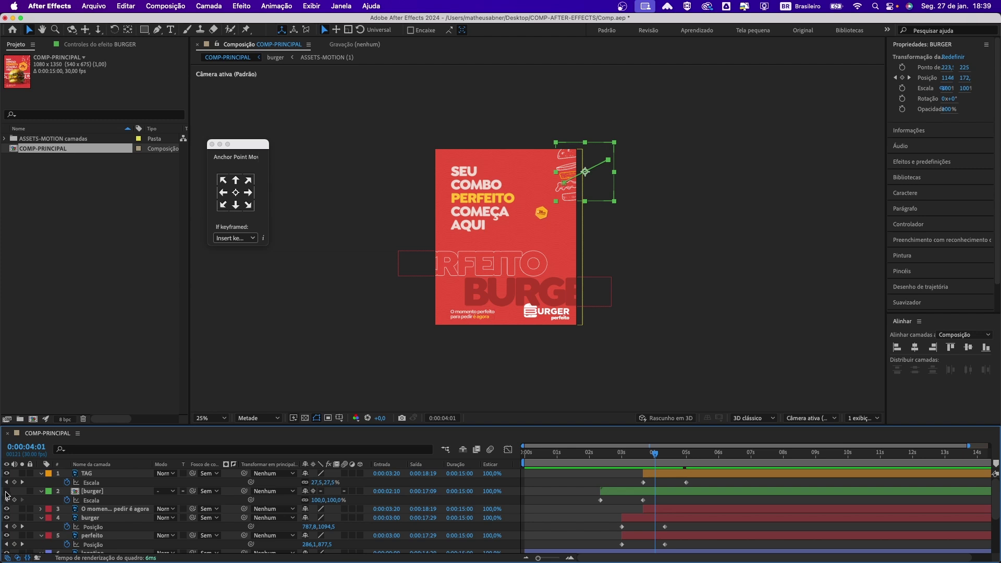
left_click(6, 491)
key("period")
Lock the [burger] composition layer, clear the selection and preview the scene from 0:00:02:22
left_click(428, 295)
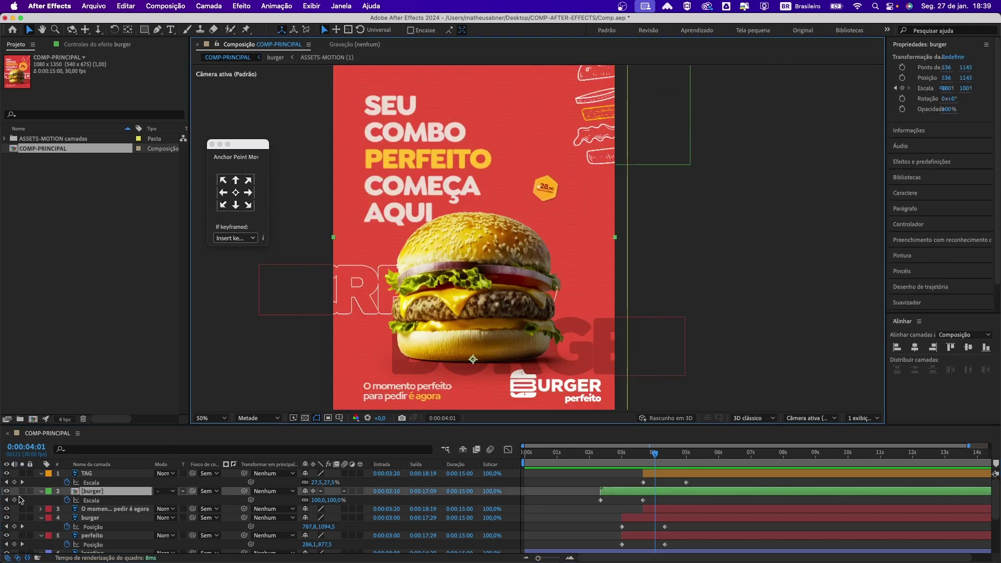
left_click(29, 491)
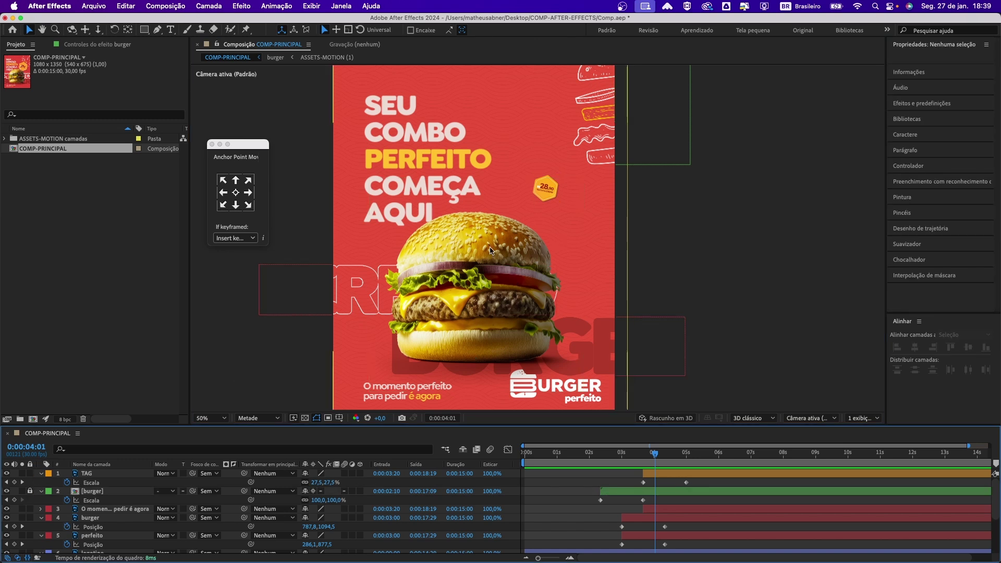
left_click(462, 238)
left_click(847, 258)
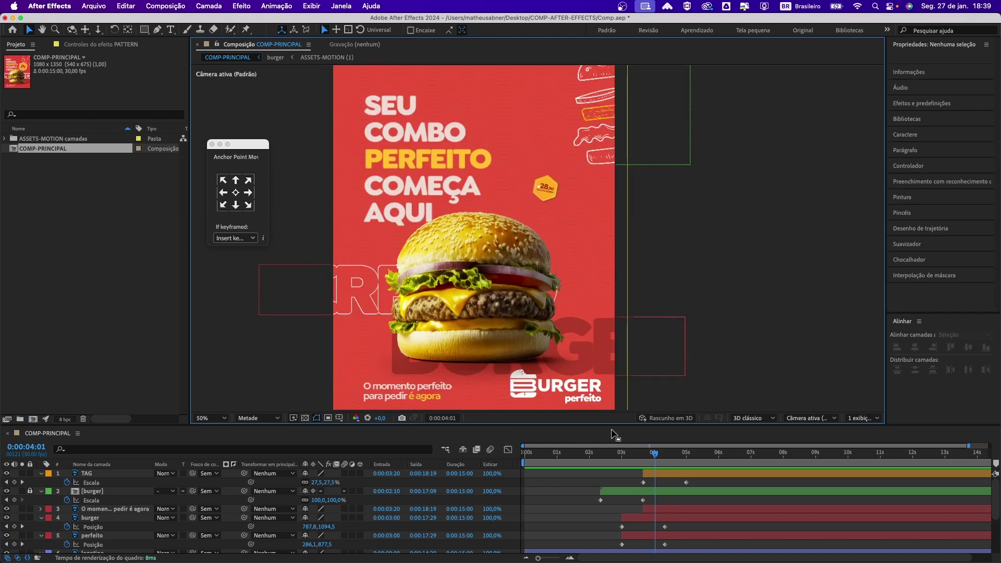
left_click_drag(655, 458, 619, 463)
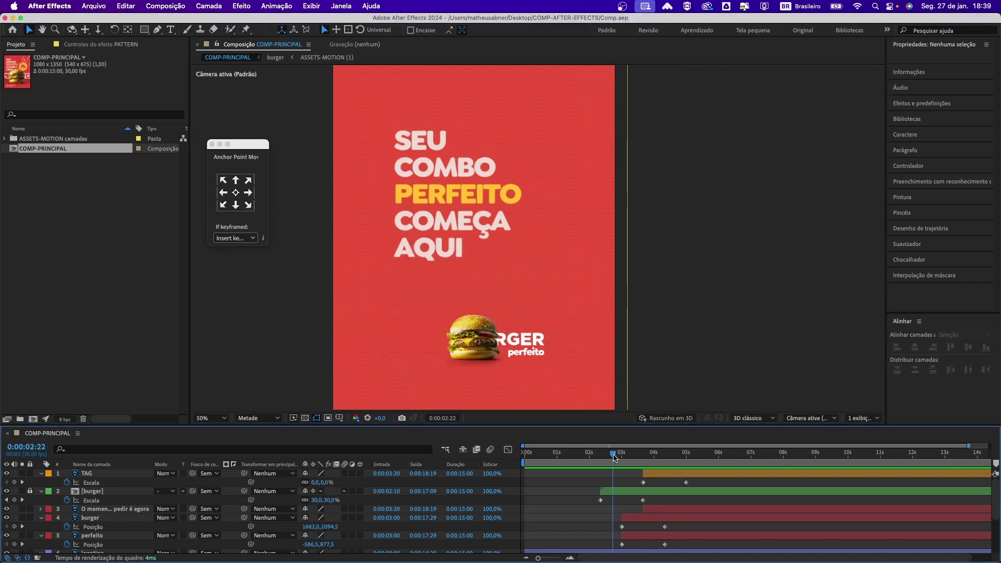
key("space")
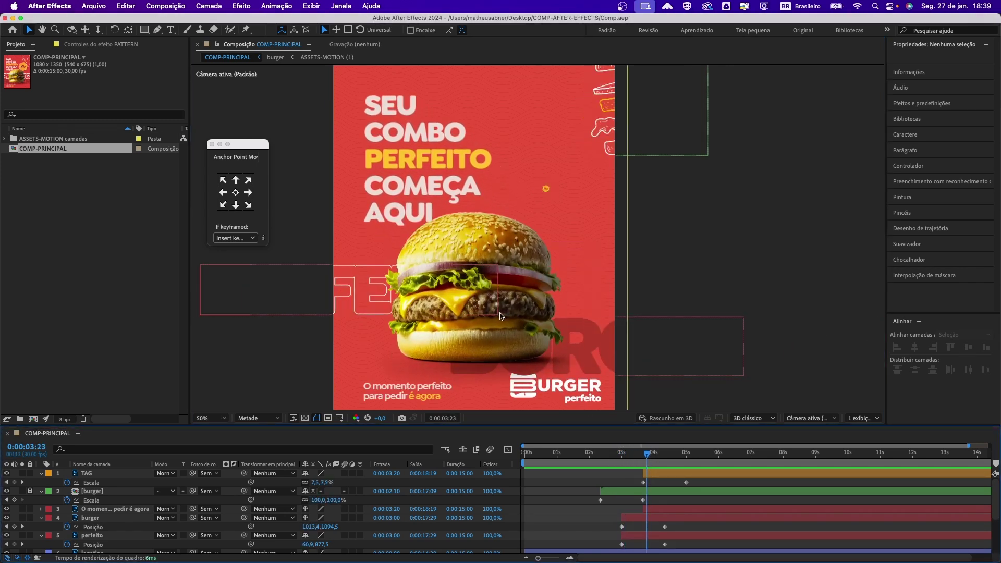
Convert the "O momento perfeito para pedir é agora" tagline layer to editable text
scroll(500, 316, "down", 3)
key("h")
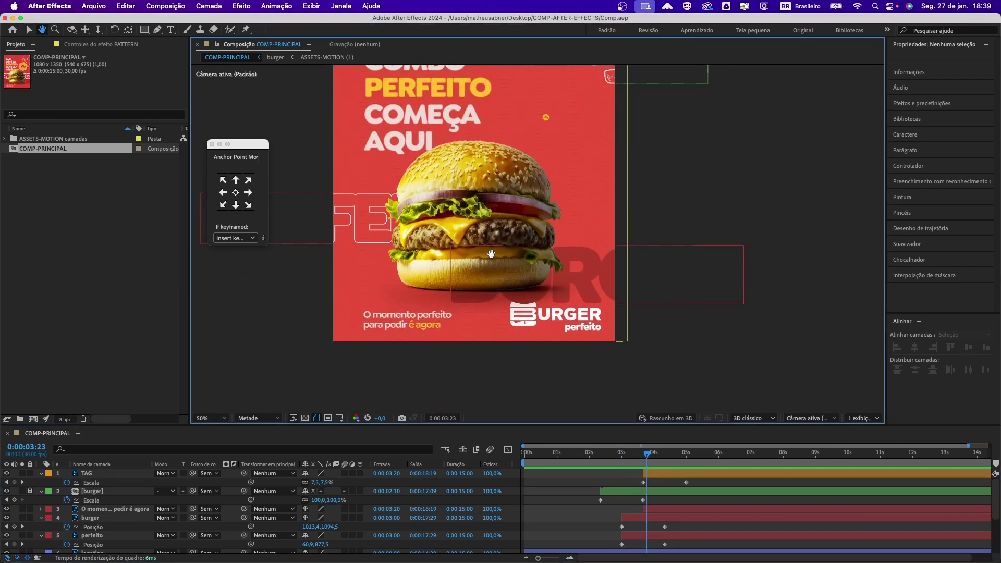
left_click_drag(495, 239, 554, 302)
left_click_drag(586, 271, 478, 275)
key("v")
left_click(366, 356)
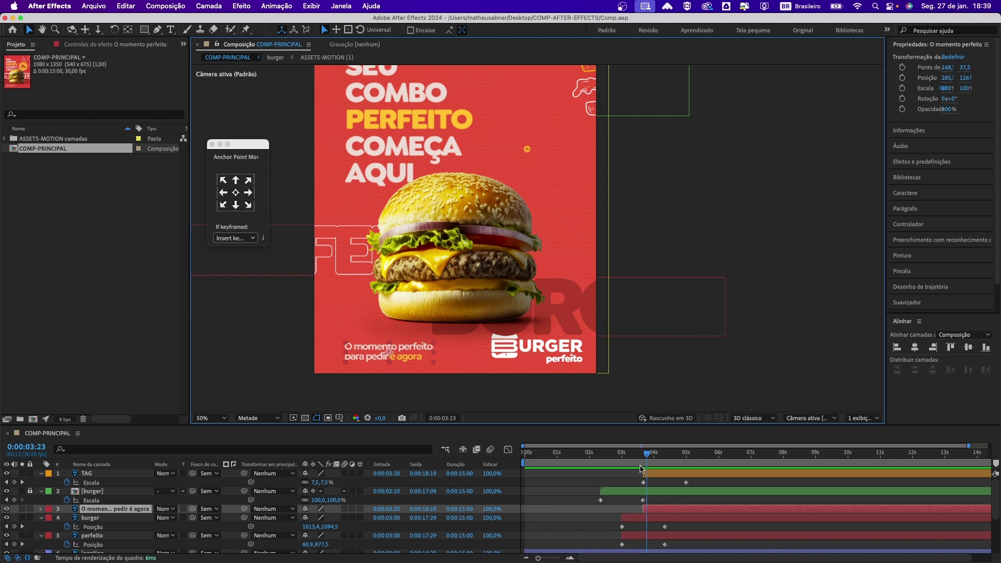
left_click_drag(646, 459, 651, 459)
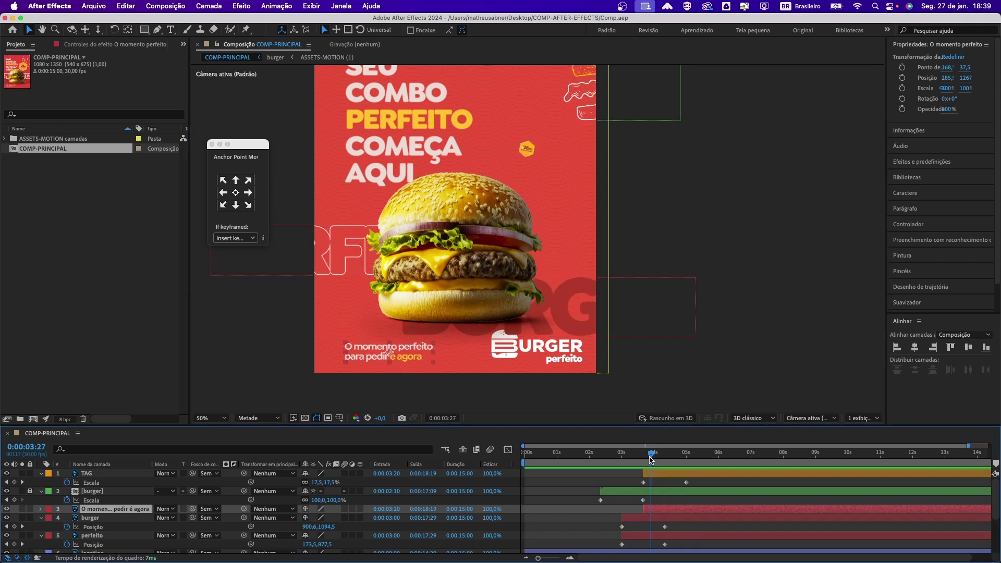
right_click(96, 513)
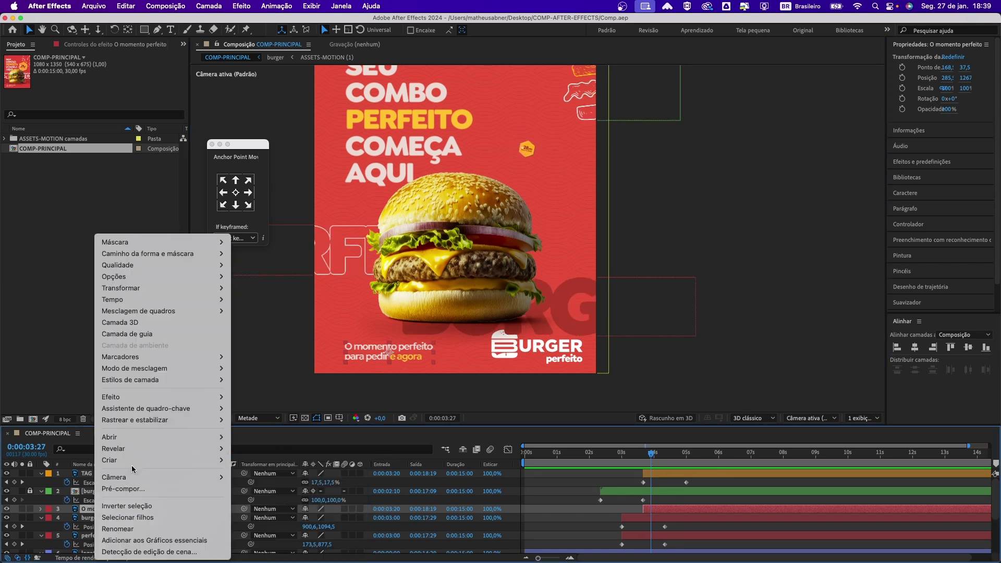
mouse_move(139, 462)
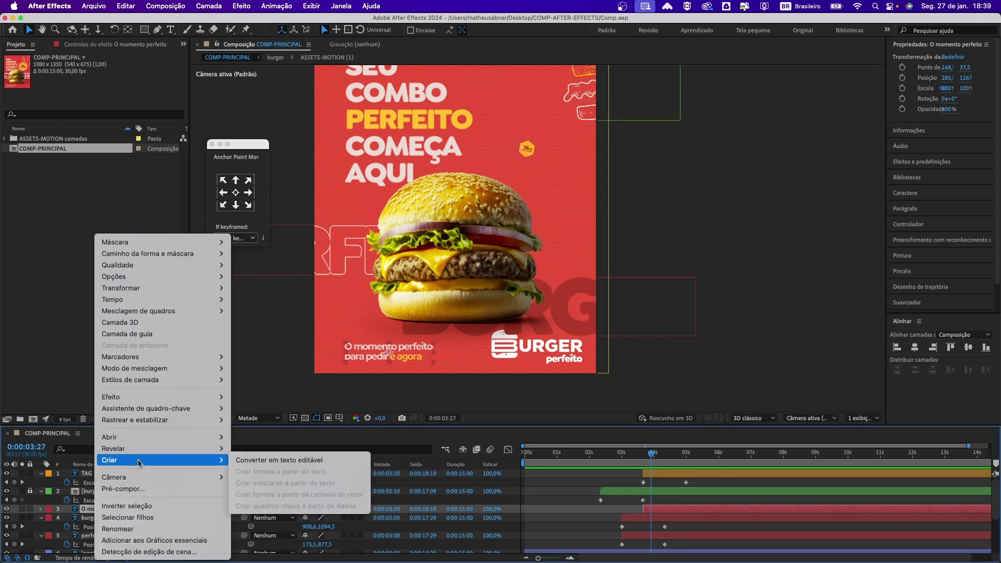
left_click(262, 462)
Start the tagline text layer at 0:00:03:00 and add an Opacity keyframe there
left_click_drag(657, 454, 622, 472)
left_click_drag(648, 516, 628, 517)
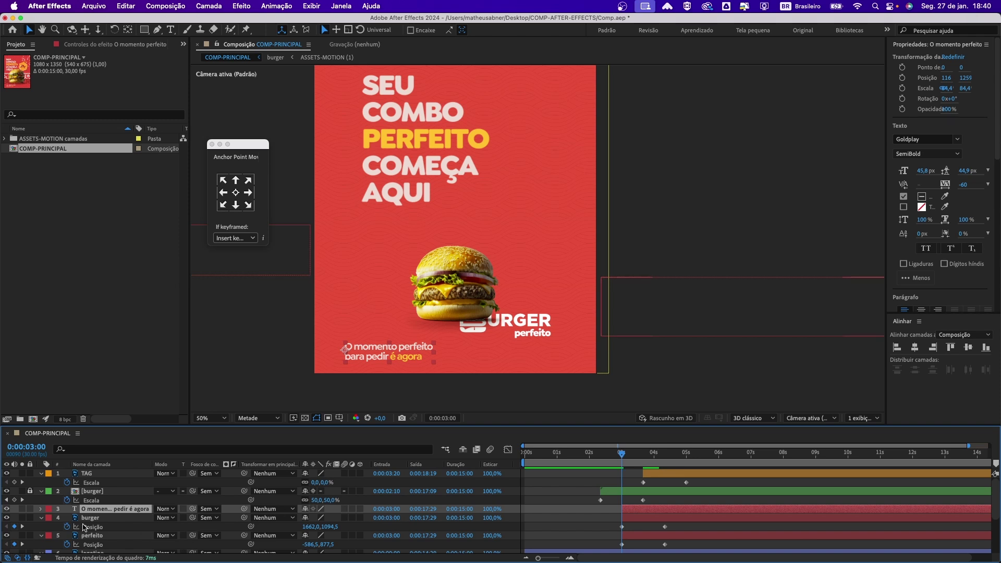
key("t")
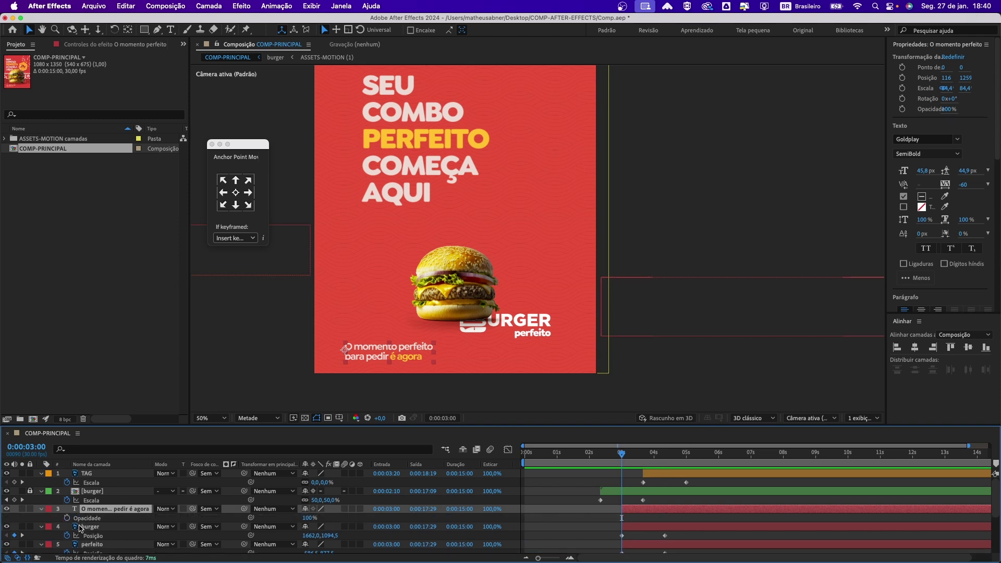
left_click(41, 509)
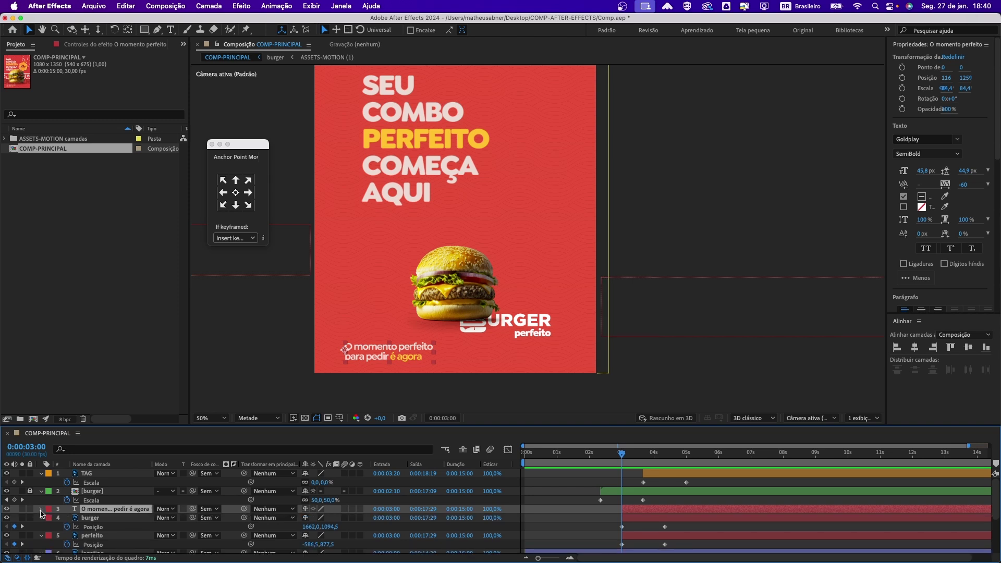
left_click(40, 509)
left_click(50, 518)
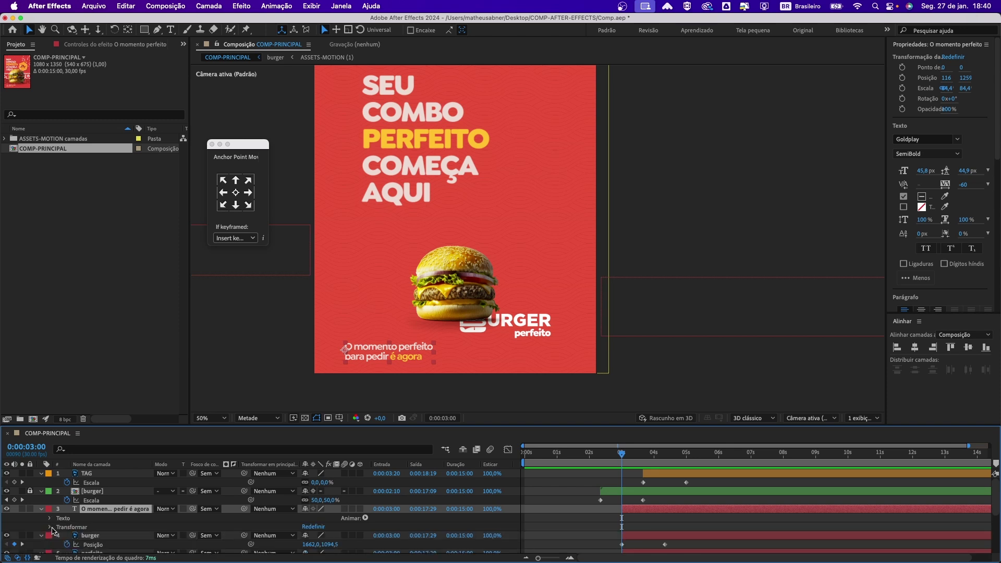
scroll(57, 527, "down", 5)
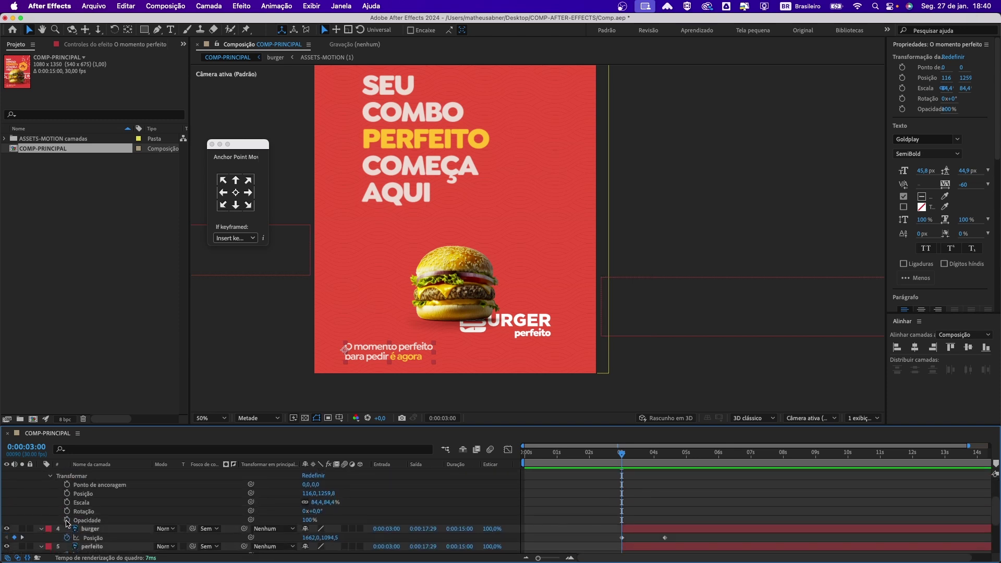
left_click(67, 521)
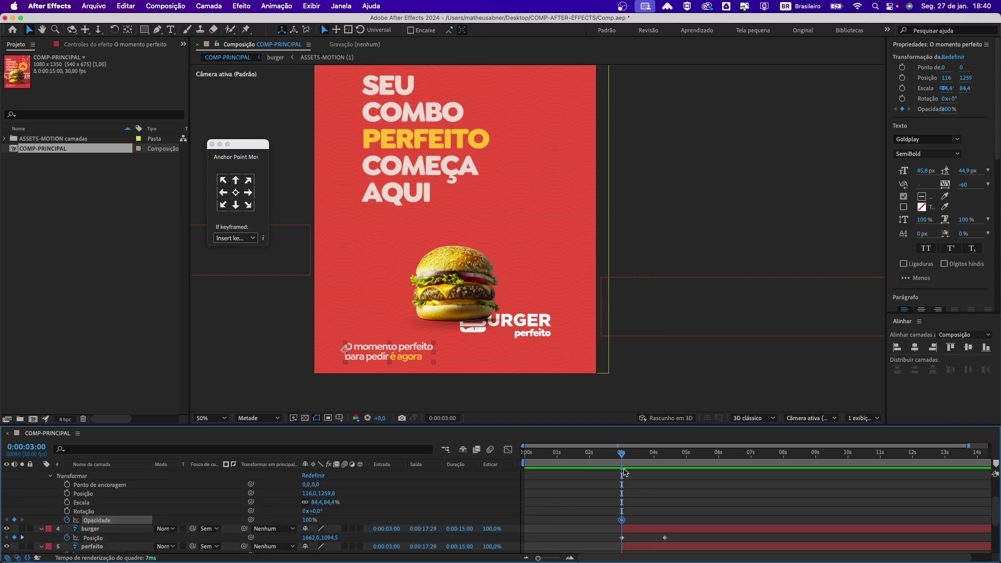
Add a 100% Opacity keyframe to the tagline at 0:00:04:10 and set its Opacity to 0% at 0:00:03:00
mouse_move(629, 462)
left_mouse_down()
mouse_move(664, 458)
mouse_move(625, 457)
left_mouse_up()
key("space")
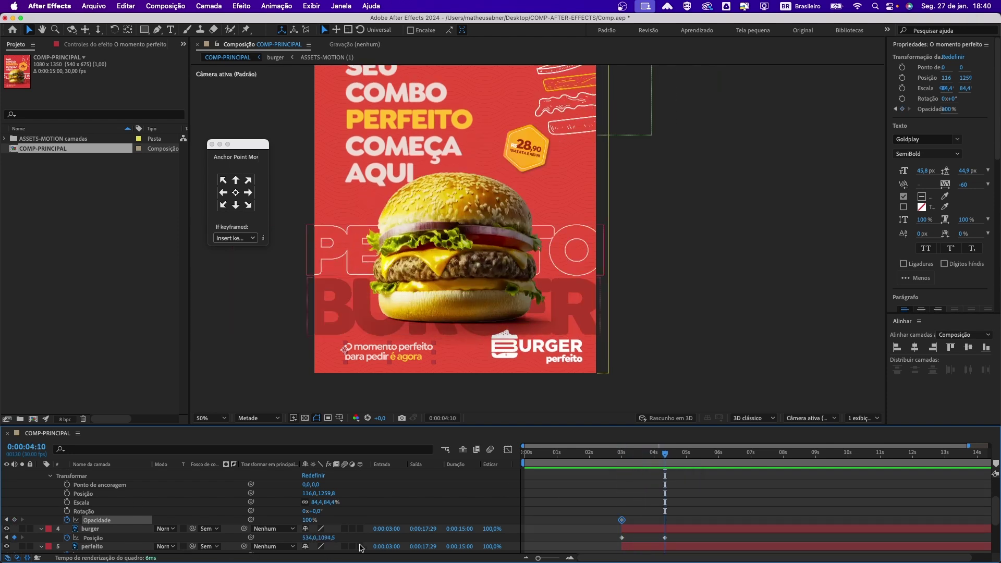
left_click_drag(631, 459, 624, 459)
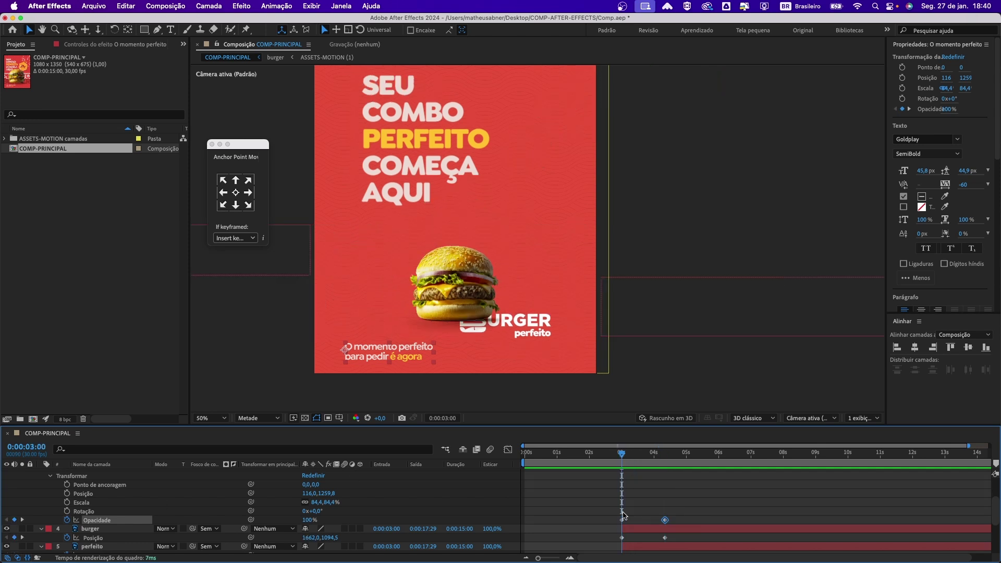
left_click_drag(309, 523, 251, 520)
scroll(57, 511, "up", 3)
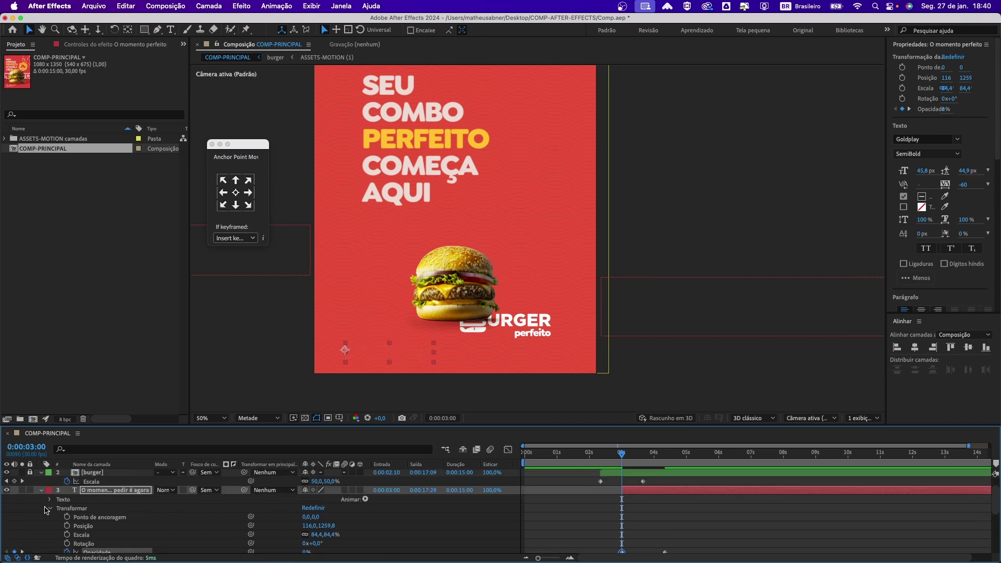
left_click(42, 491)
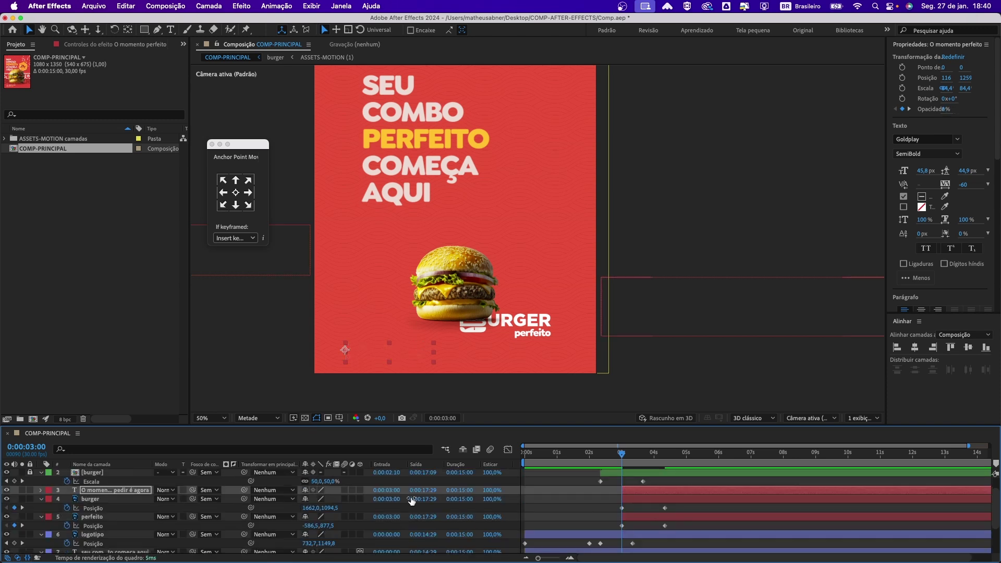
Review the tagline's fade-in up to 0:00:05:00, clear the selection and save the project
left_click_drag(621, 457, 688, 460)
scroll(677, 489, "up", 1)
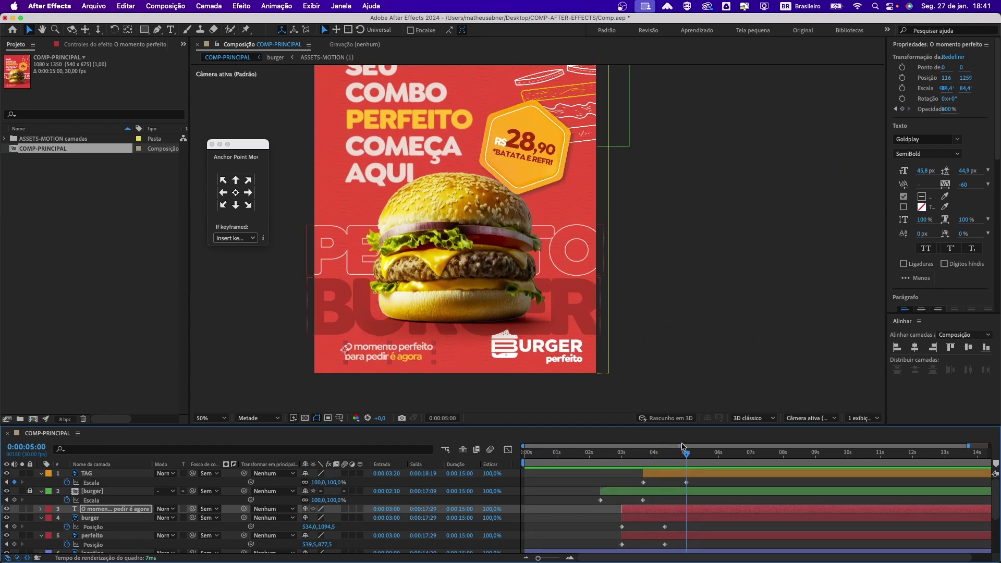
key("super+shift+a")
key("super+s")
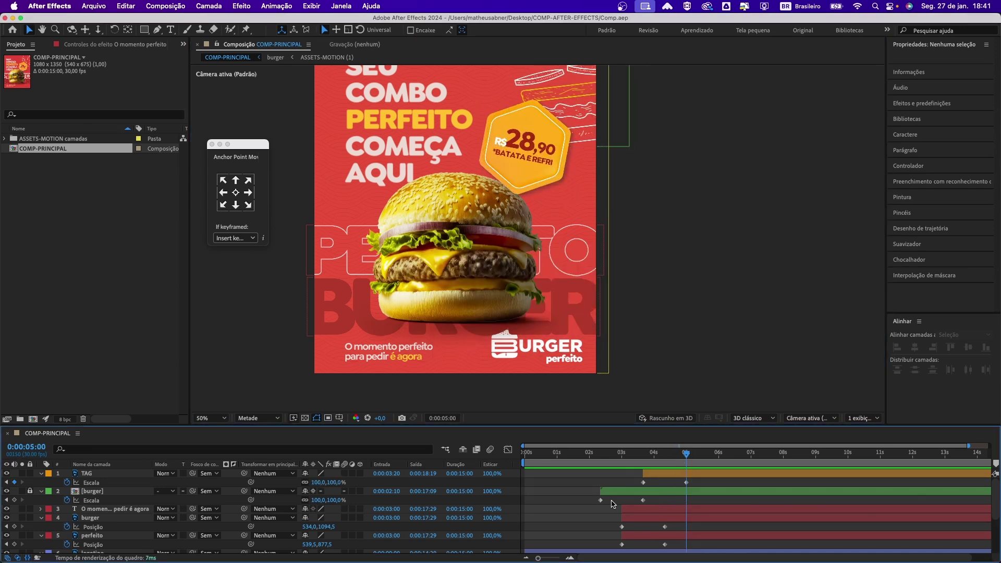
Preview the whole opening animation from the first frame to 0:00:05:25 and return to 0:00:05:00
scroll(504, 337, "down", 2)
scroll(469, 308, "up", 2)
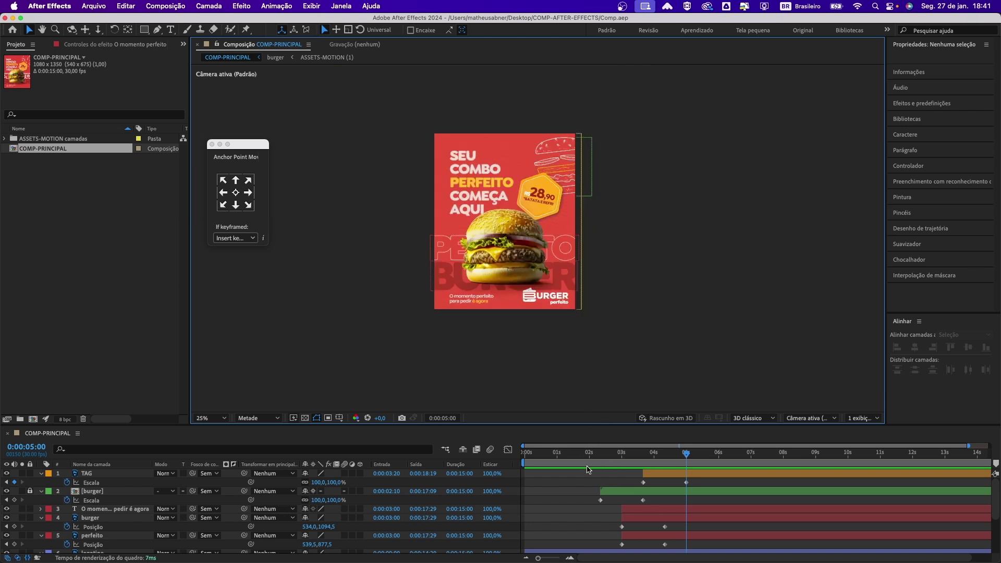
key("Home")
key("space")
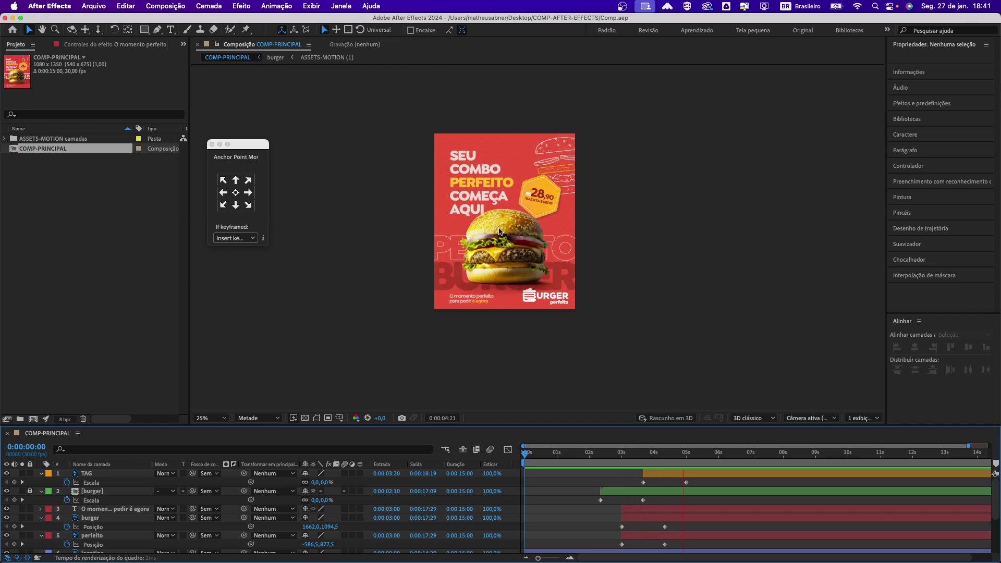
key("space")
key("period")
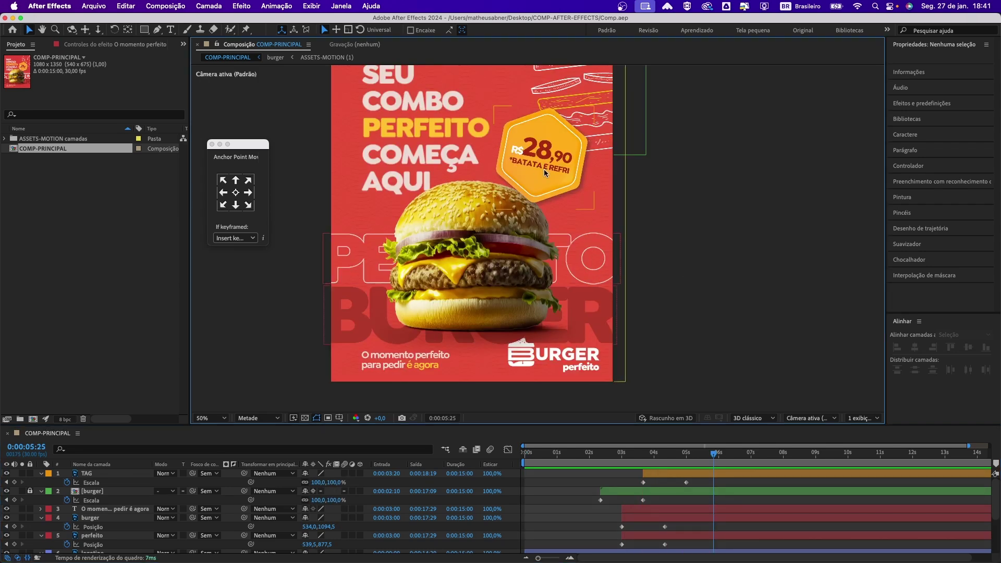
left_click_drag(713, 452, 686, 453)
left_click(678, 350)
left_click(618, 313)
left_click(644, 284)
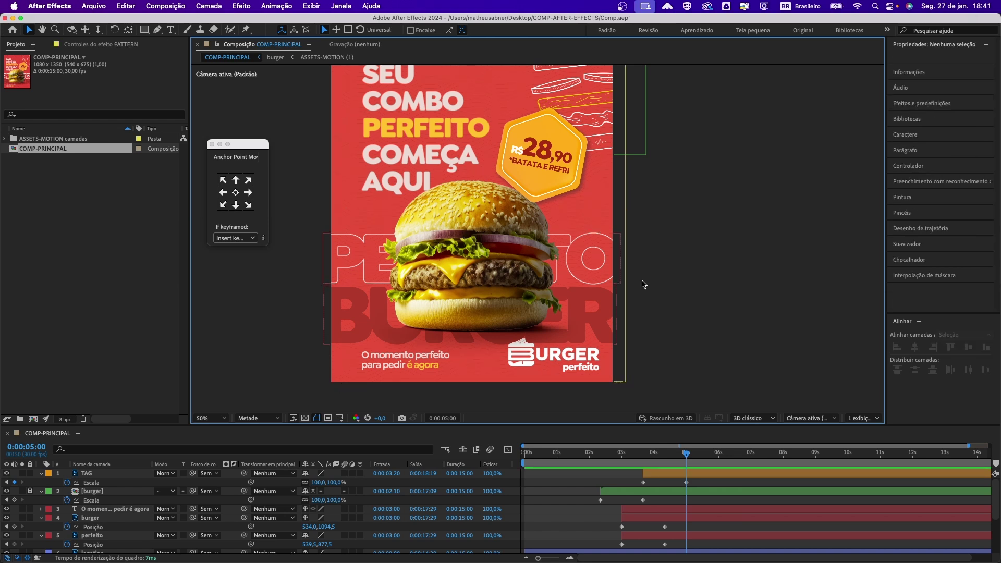
Set the TAG layer's Scale to 80% at 0:00:07:00
left_click(551, 185)
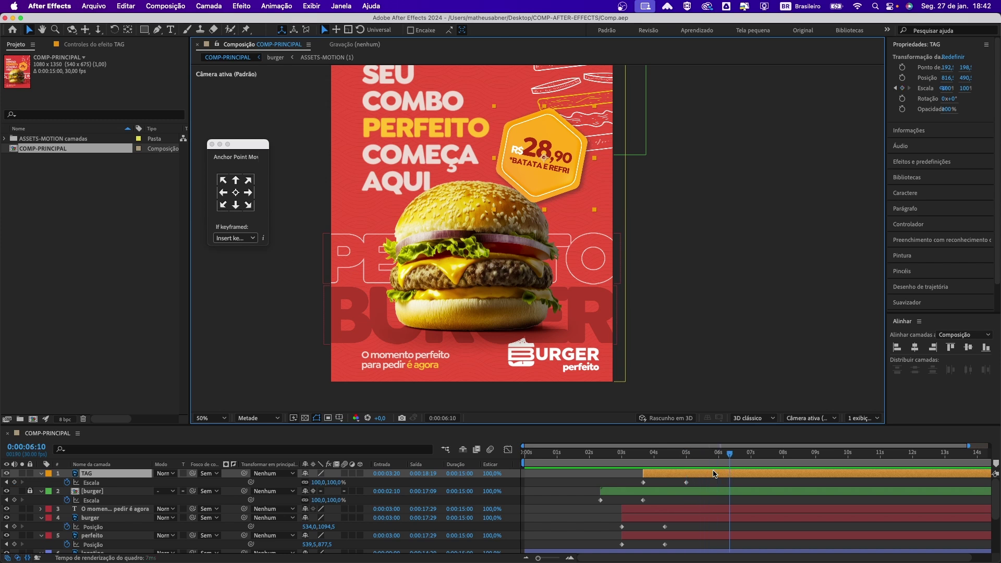
left_click(316, 482)
type("80")
key("Return")
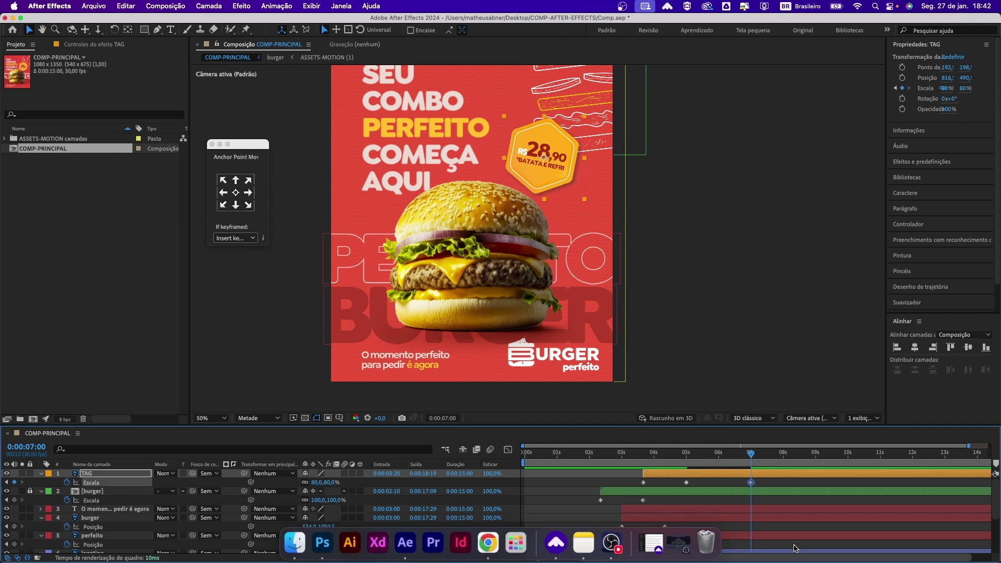
key("space")
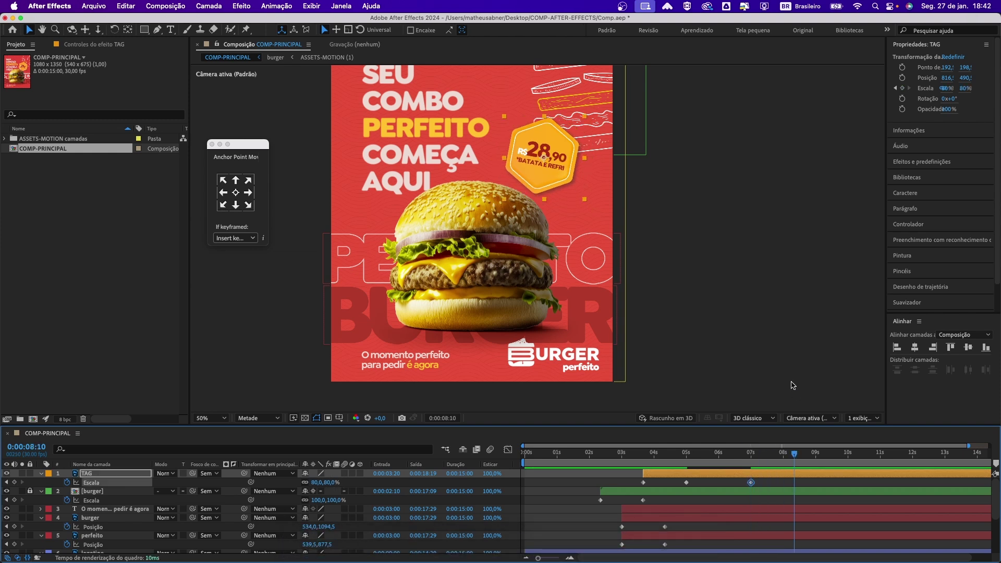
Set the TAG layer's Scale to 100% at 0:00:09:00 and to 80% at 0:00:11:00
left_click(317, 482)
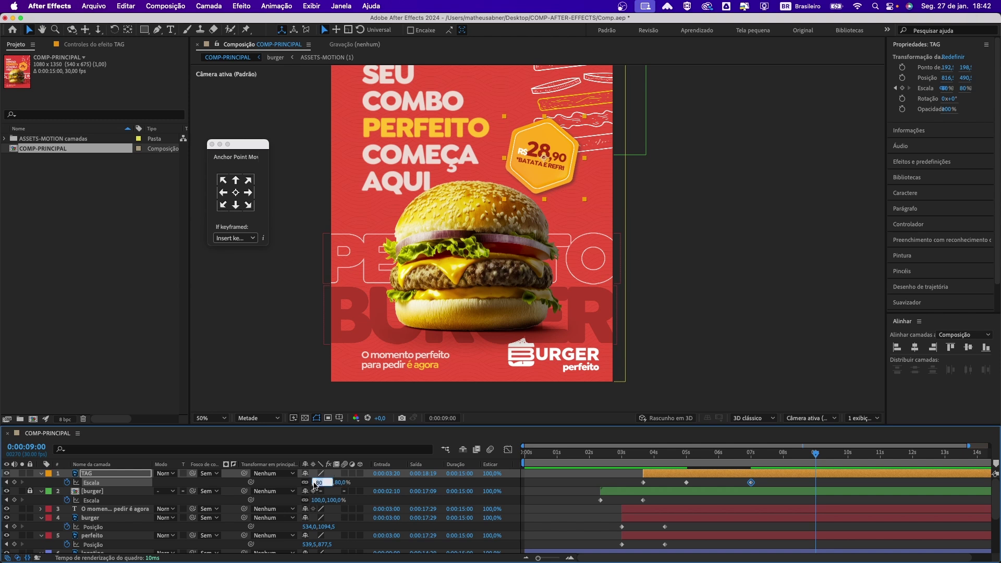
key("Return")
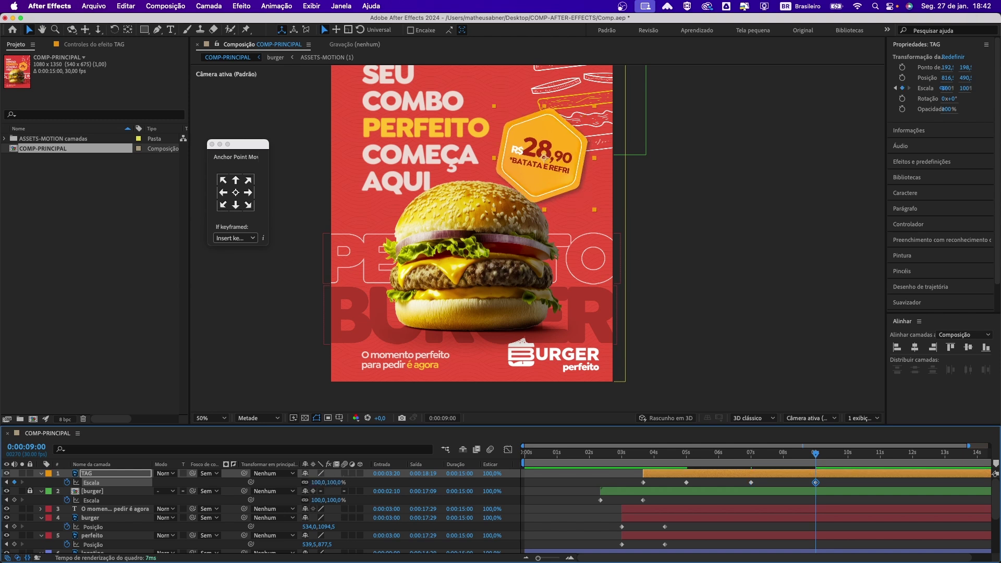
key("minus")
key("shift+Page_Down")
key("shift+Page_Down")
key("shift+Page_Down")
key("shift+Page_Down")
key("shift+Page_Down")
key("shift+Page_Down")
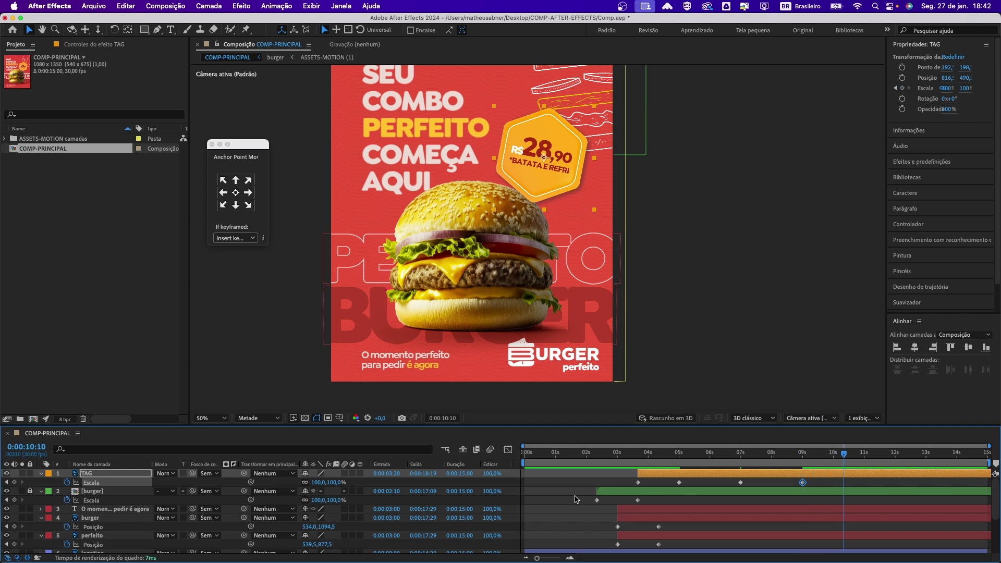
left_click(317, 482)
type("80")
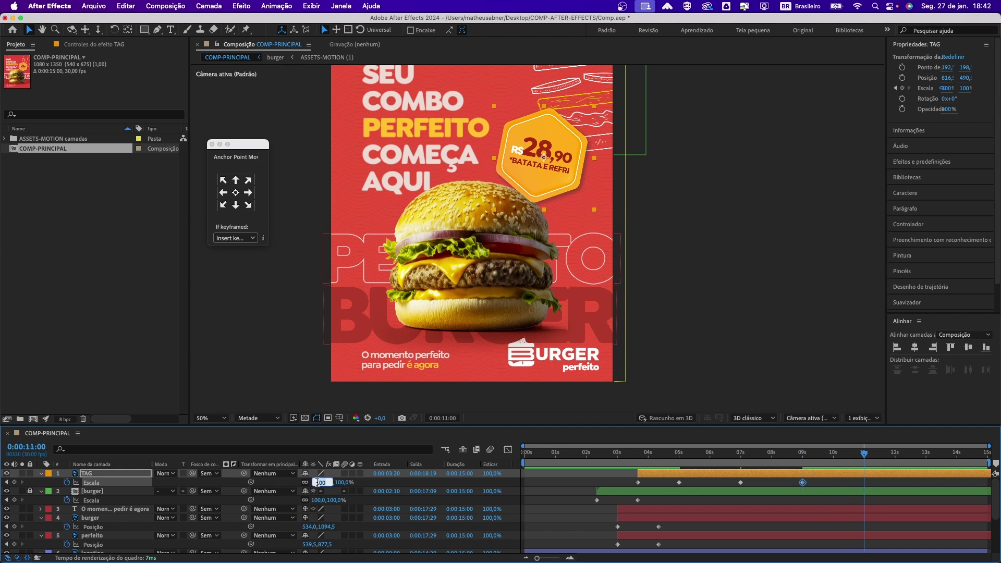
key("Return")
Copy the TAG layer's 100% Scale keyframe from 0:00:09:00 to 0:00:13:00
key("shift+Page_Down")
key("shift+Page_Down")
key("shift+Page_Down")
key("shift+Page_Down")
key("shift+Page_Down")
key("shift+Page_Down")
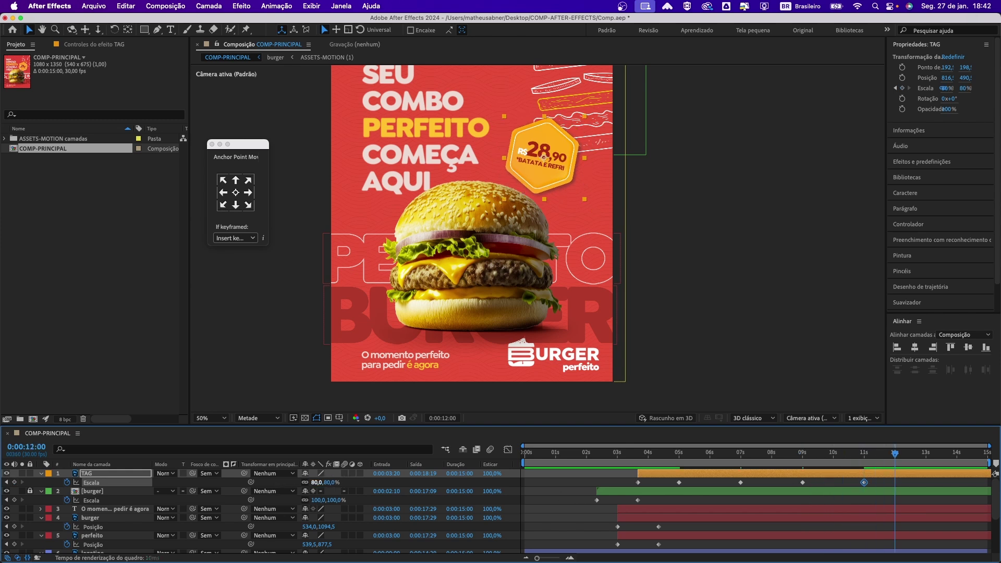
left_click(802, 483)
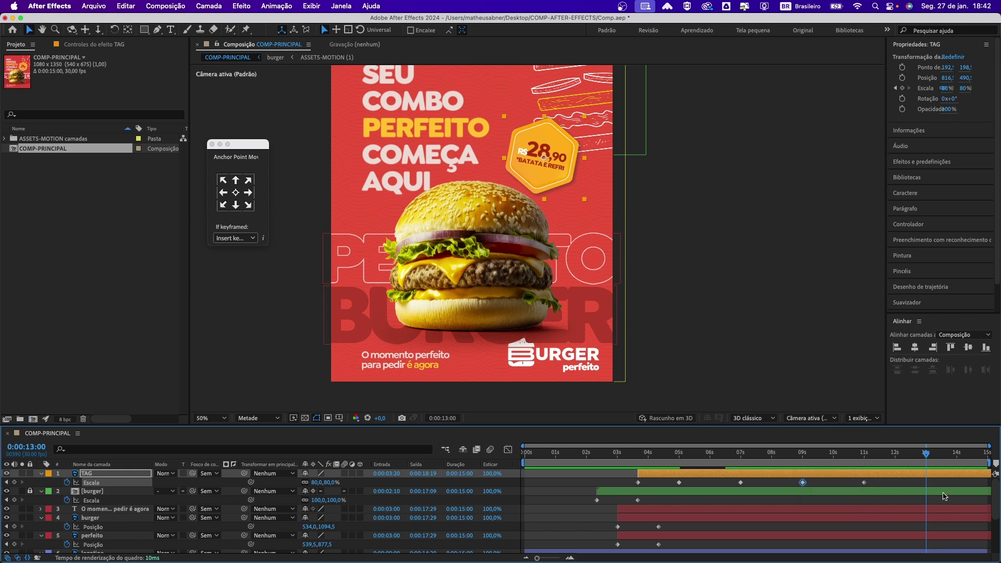
key("ctrl+v")
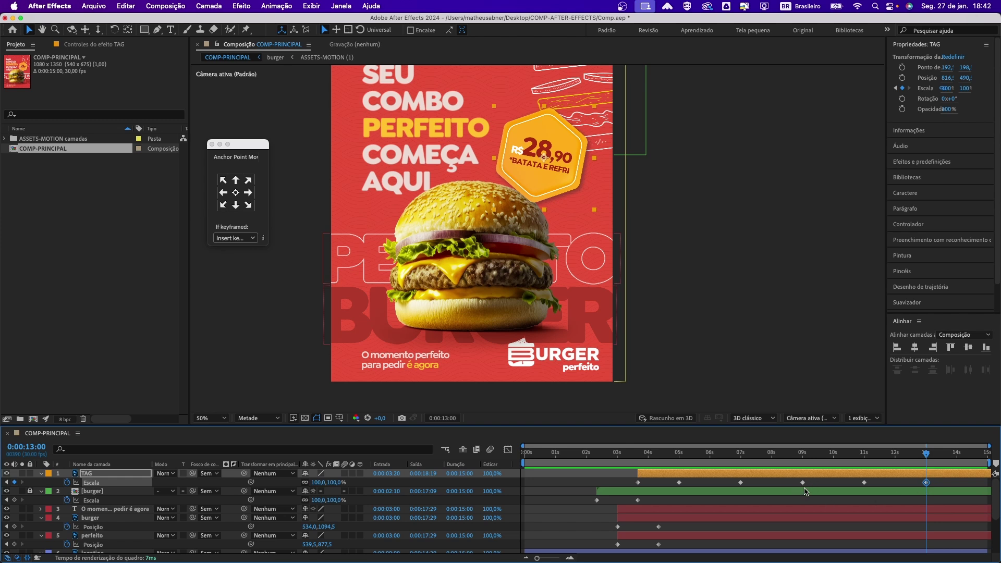
Copy the TAG layer's 80% Scale keyframe from 0:00:11:00 to the end of the composition at 0:00:15:00
key("space")
left_click(864, 482)
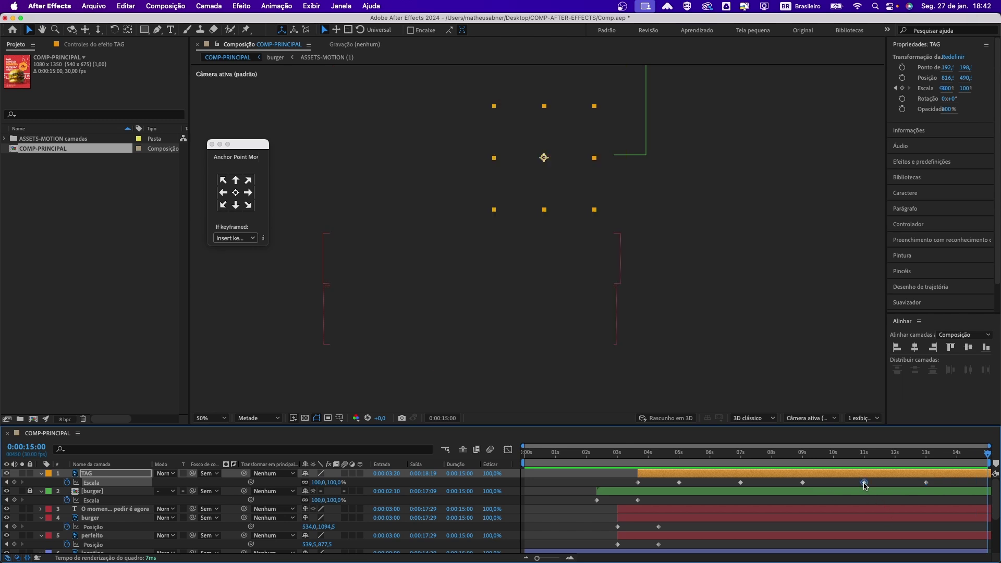
key("super+c")
key("super+v")
Preview the tag's pulsing from about 0:00:03:16 and return the playhead to 0:00:03:20
left_click(635, 453)
key("space")
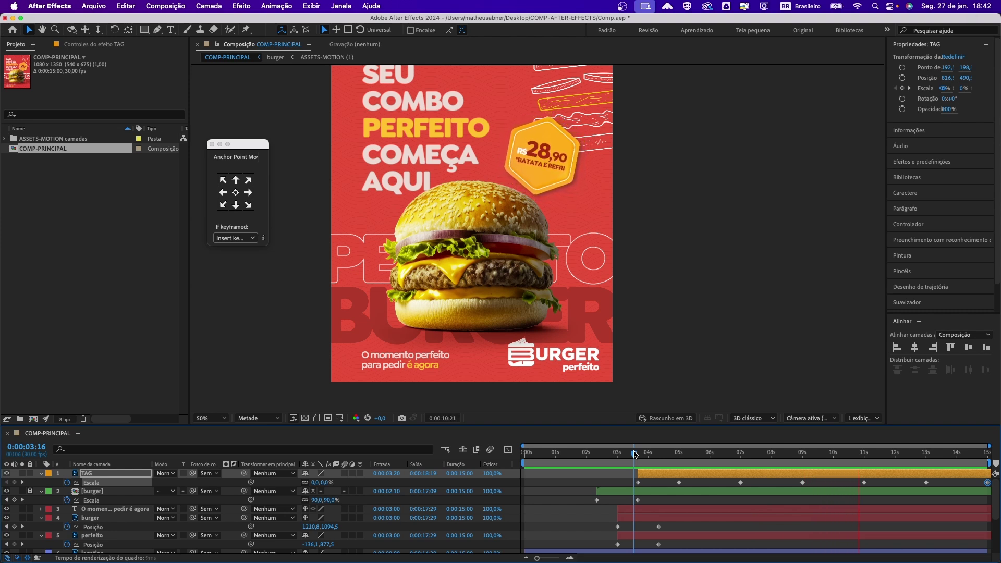
left_click(656, 458)
left_click_drag(655, 457, 637, 458)
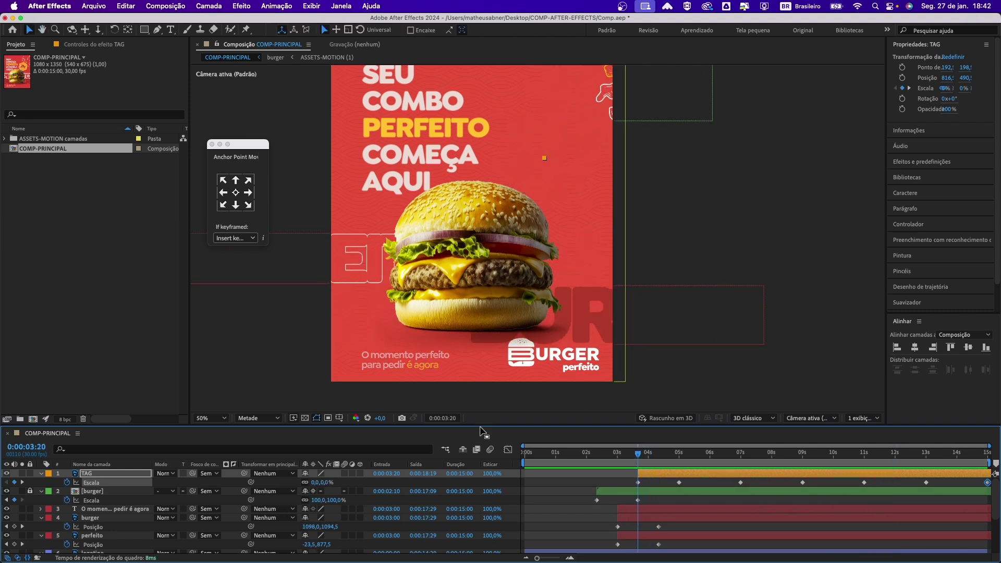
Unlock the burger composition layer and set its Scale to 90% at 0:00:05:20
left_click(29, 491)
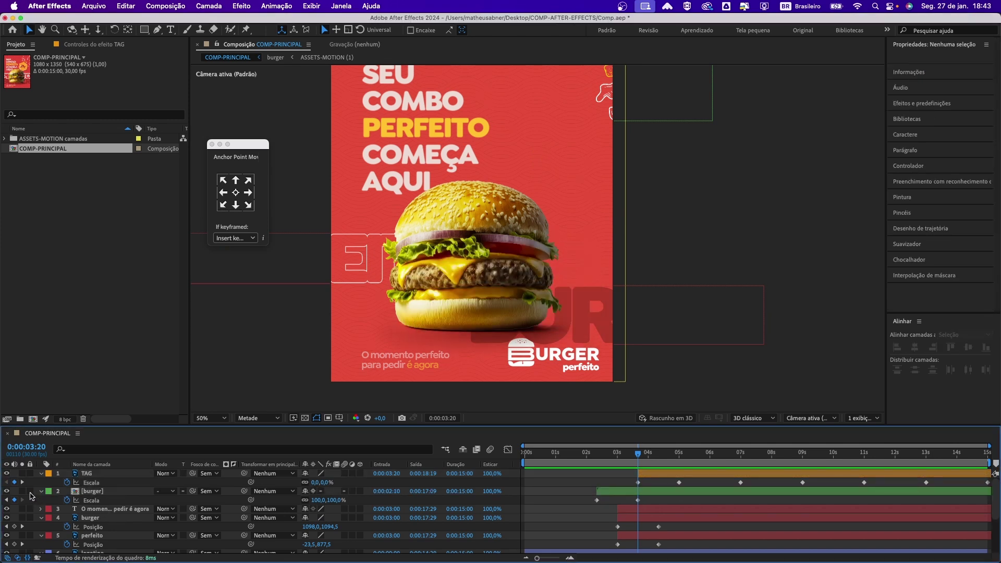
left_click(81, 493)
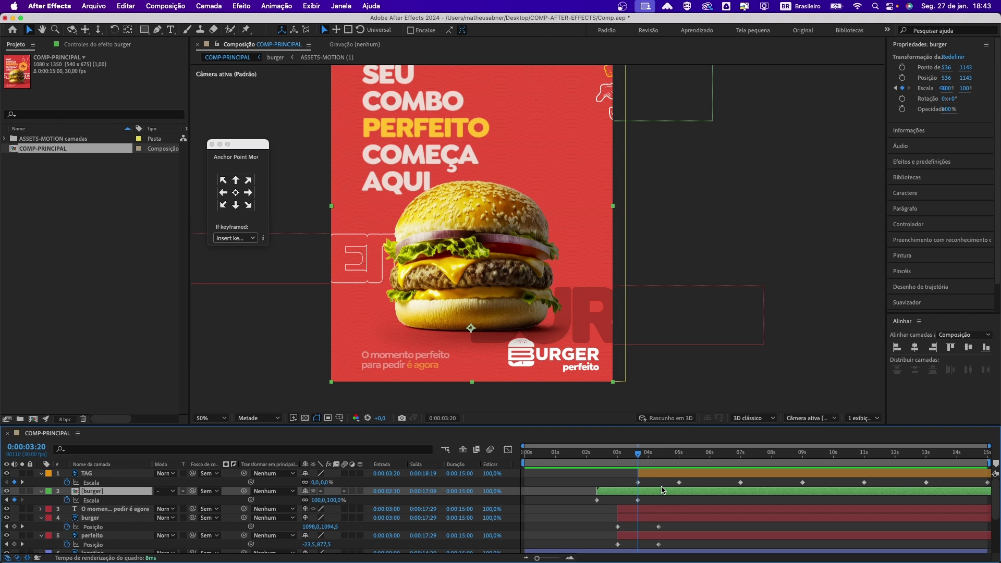
key("space")
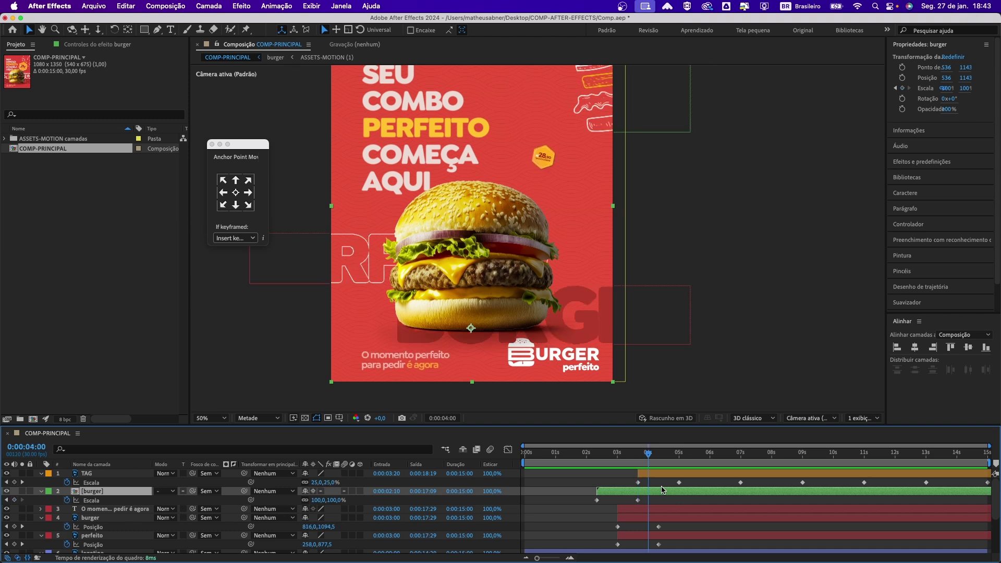
left_click(316, 499)
type("90")
key("Return")
Set the burger layer's Scale to 100% at 0:00:07:20
key("space")
left_click(319, 500)
key("Return")
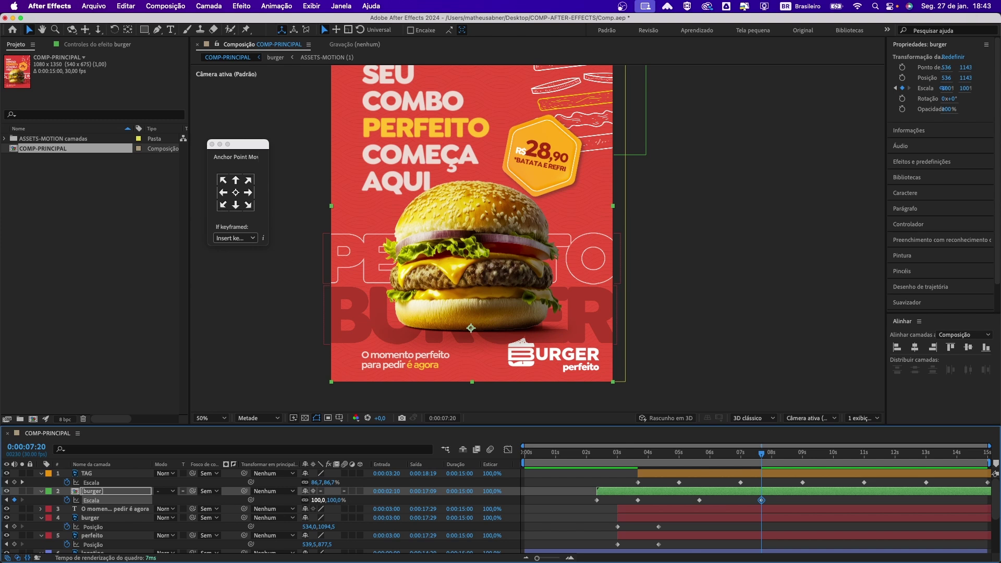
Copy the burger layer's 90% Scale keyframe to 0:00:09:20 and its 100% keyframe to 0:00:11:20
key("space")
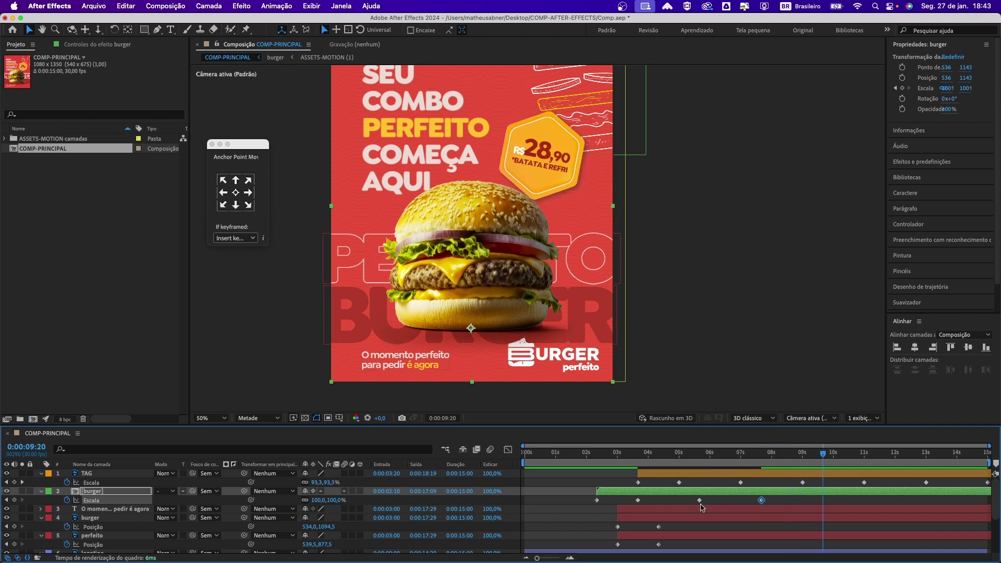
key("alt+shift+minus")
key("space")
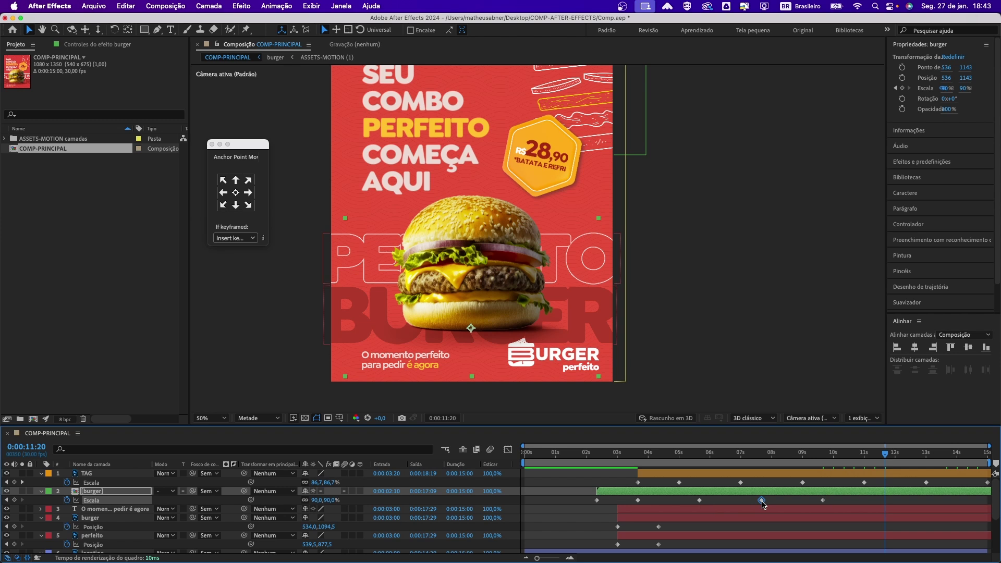
key("alt+shift+equal")
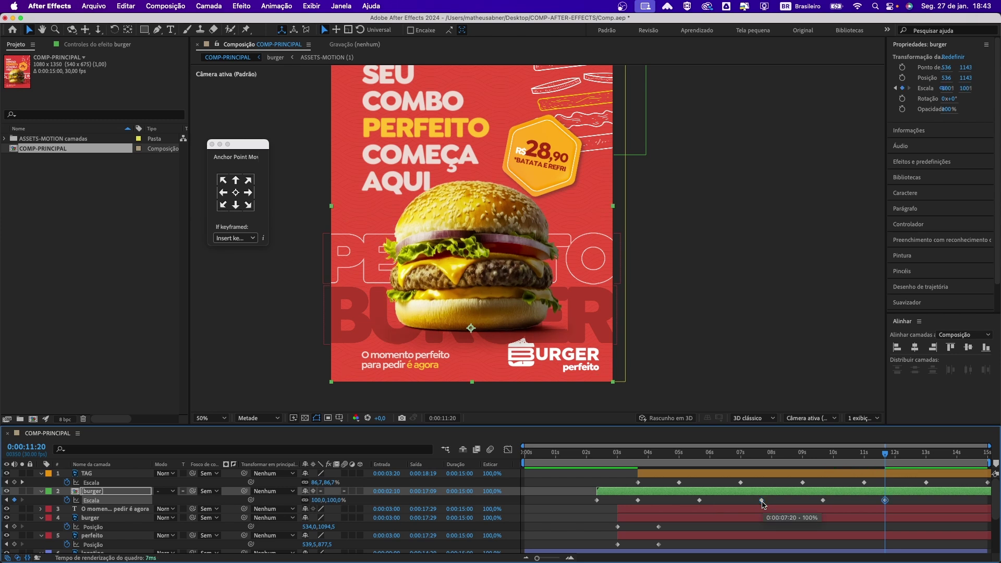
Extend the burger layer's Scale animation with a copied 90% keyframe at 0:00:13:20 and a 100% keyframe at 0:00:14:29
left_click(822, 500)
key("super+c")
key("super+v")
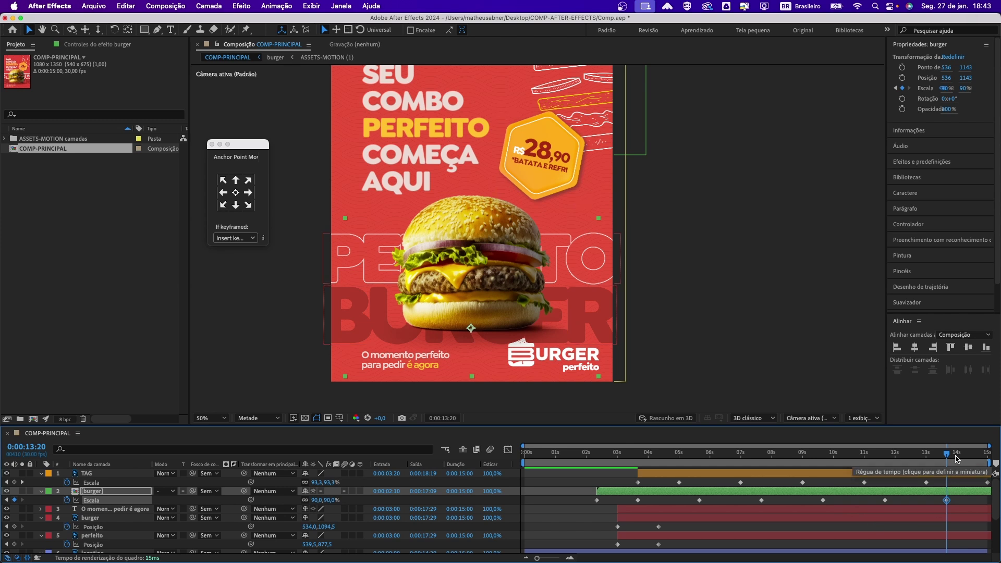
key("space")
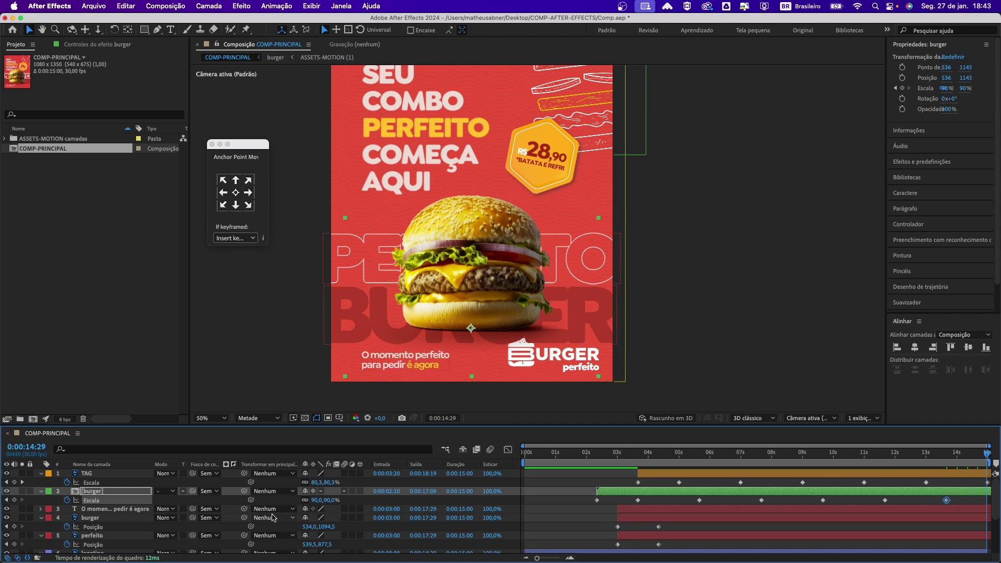
left_click(319, 499)
type("100")
key("Return")
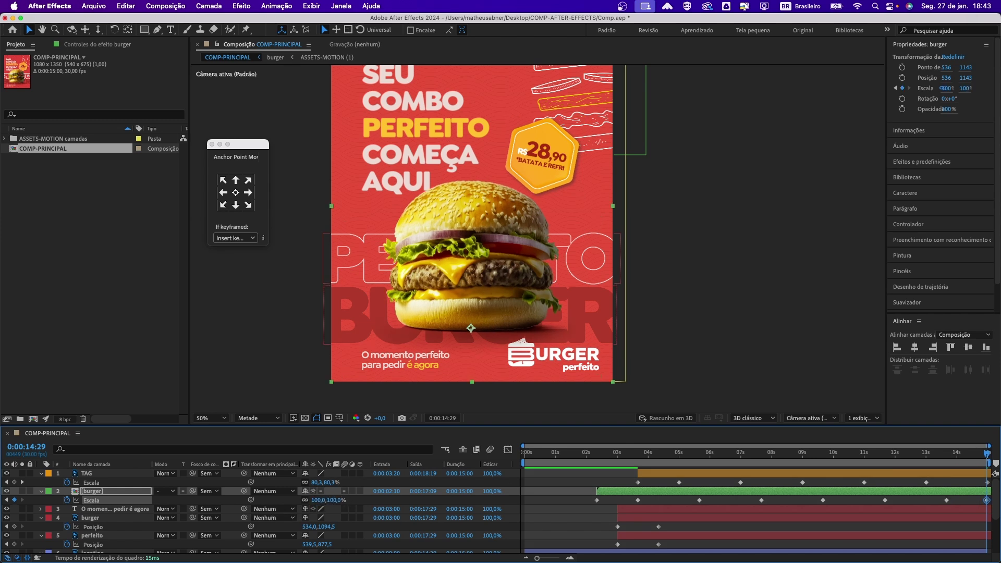
Preview the burger's scale animation from different points in the timeline and save the project
left_click_drag(621, 458, 637, 455)
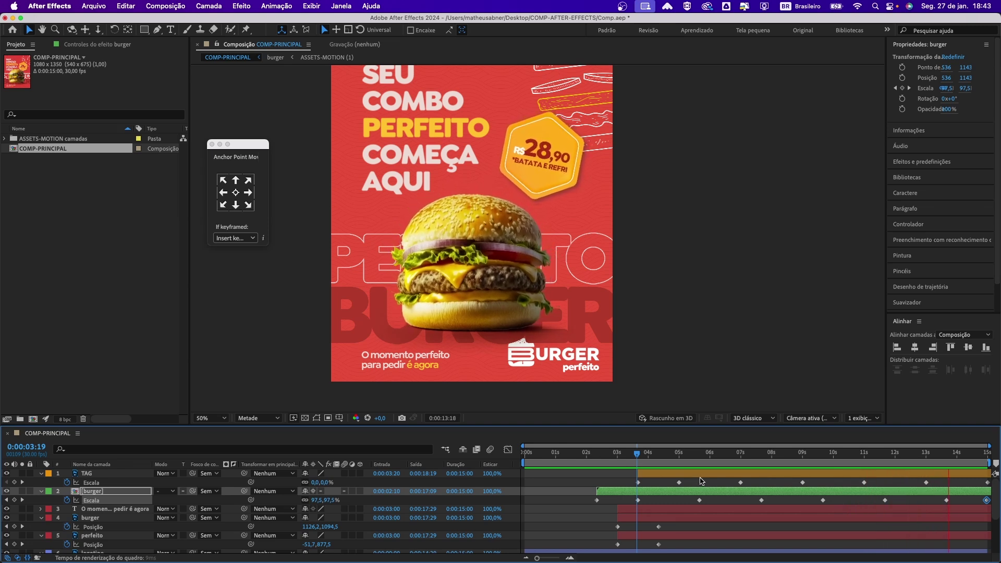
key("super+s")
mouse_move(635, 458)
left_mouse_down()
mouse_move(622, 458)
mouse_move(647, 458)
left_mouse_up()
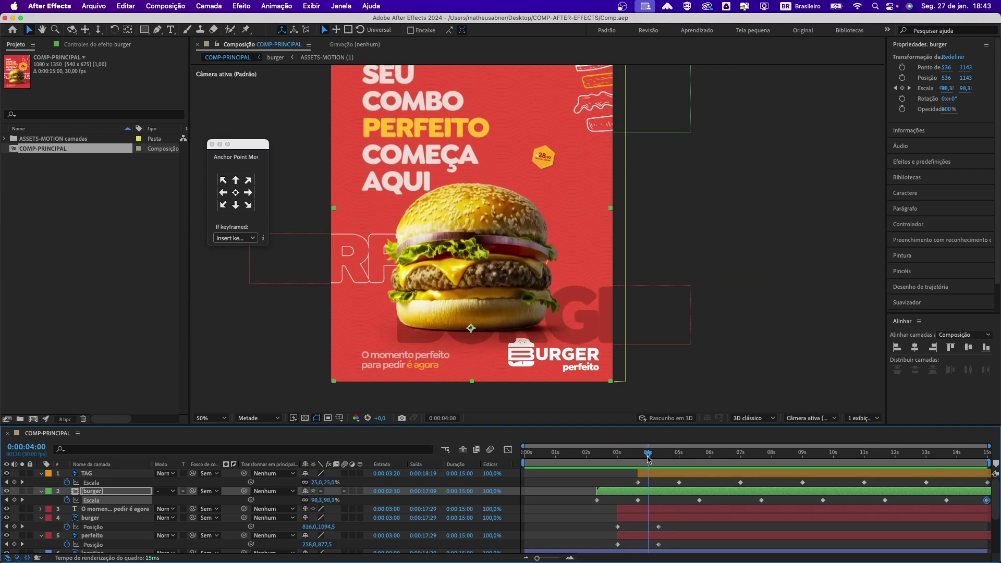
left_click_drag(646, 459, 586, 459)
key("space")
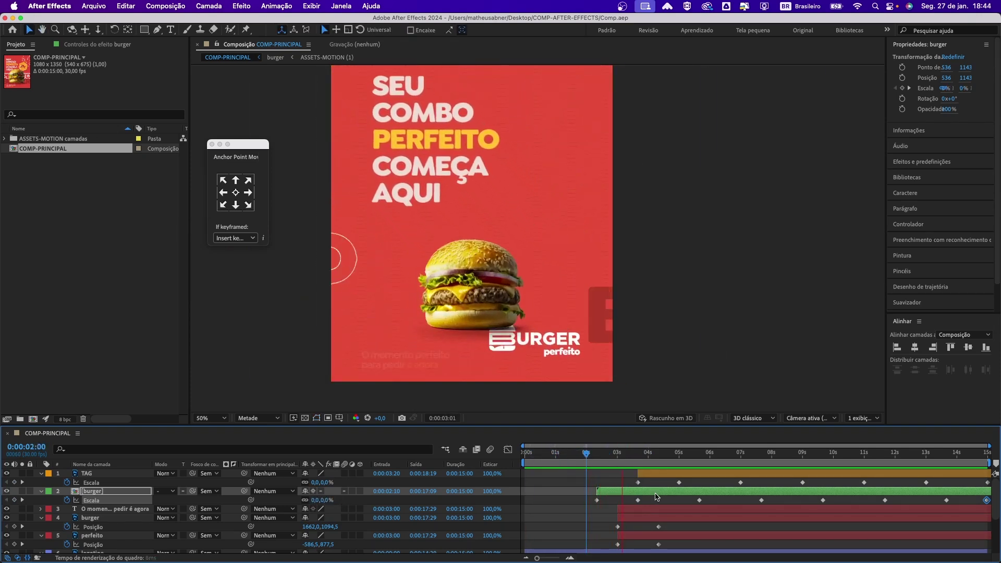
key("space")
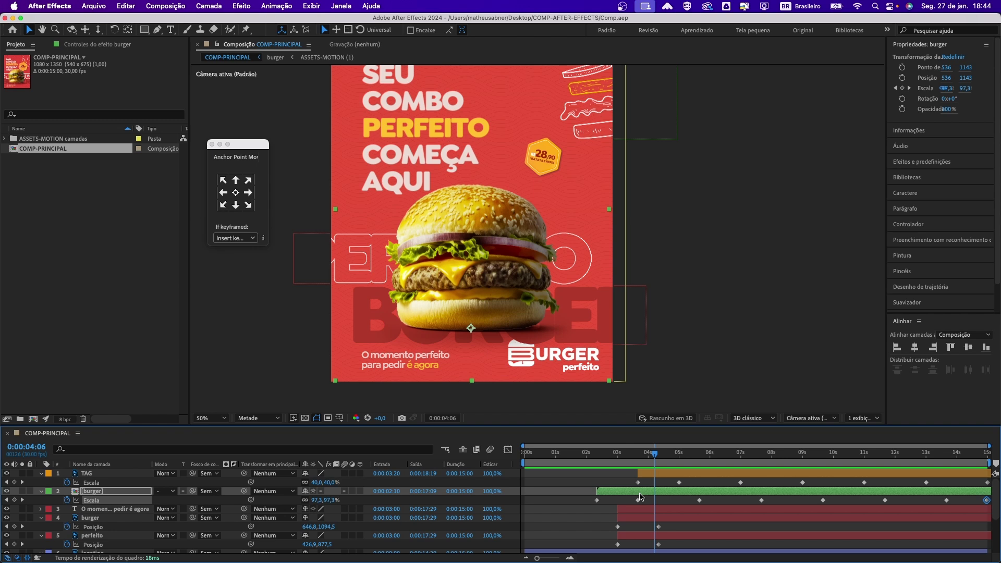
left_click(663, 456)
left_click_drag(662, 458, 645, 470)
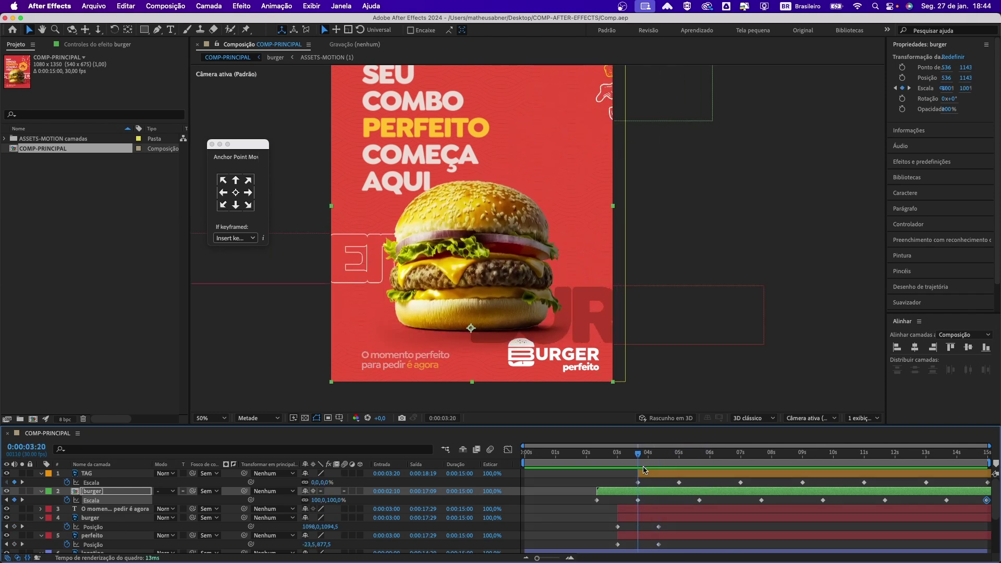
Delete all Scale keyframes of the burger layer after 0:00:03:20
left_click(679, 500)
left_click_drag(684, 501, 991, 513)
left_click_drag(687, 499, 989, 507)
key("Delete")
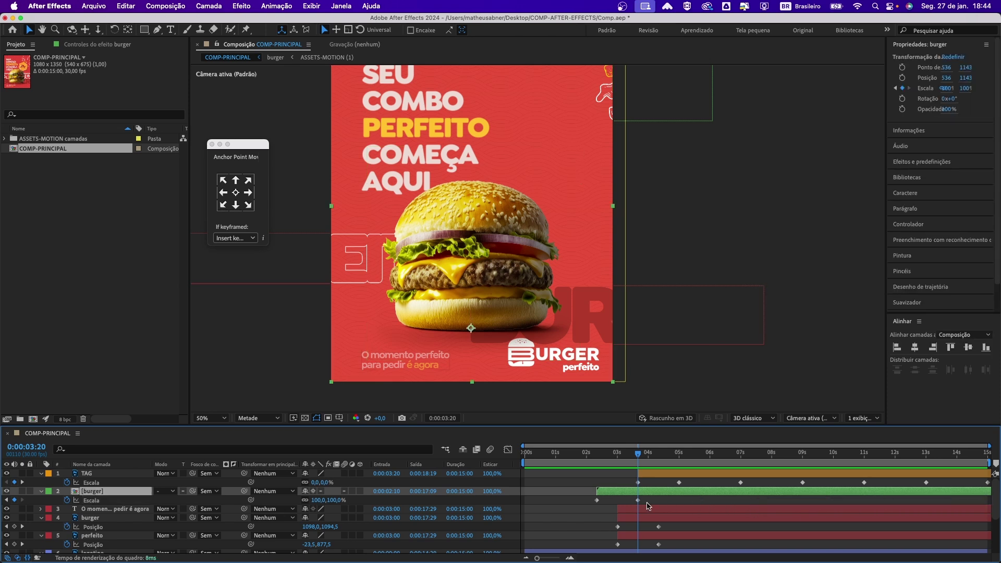
left_click_drag(639, 456, 646, 515)
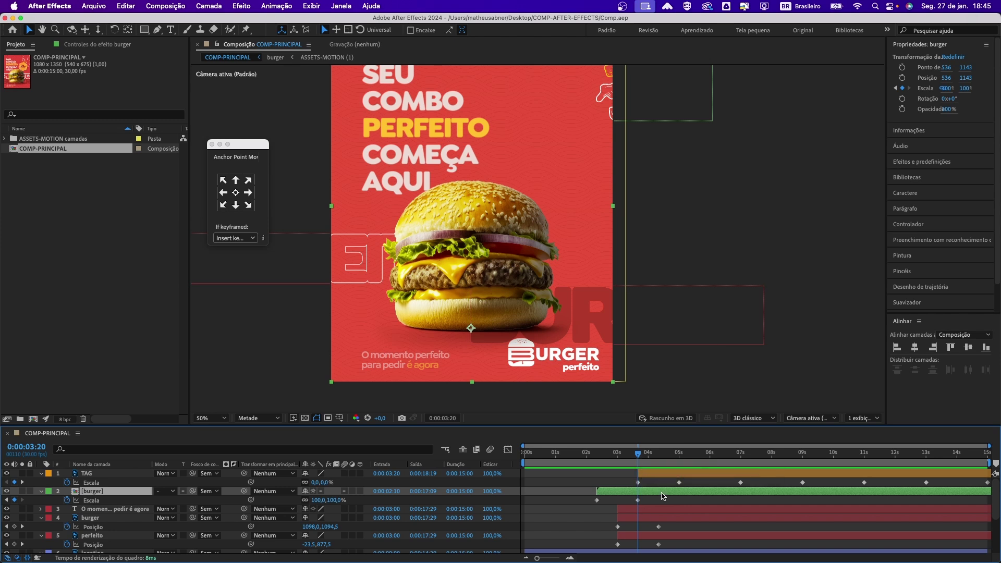
Apply Easy Ease (Atenuação simples) to all Position keyframes of the logotipo and "seu combo perfeito começa aqui" layers
scroll(573, 504, "down", 5)
scroll(573, 504, "up", 1)
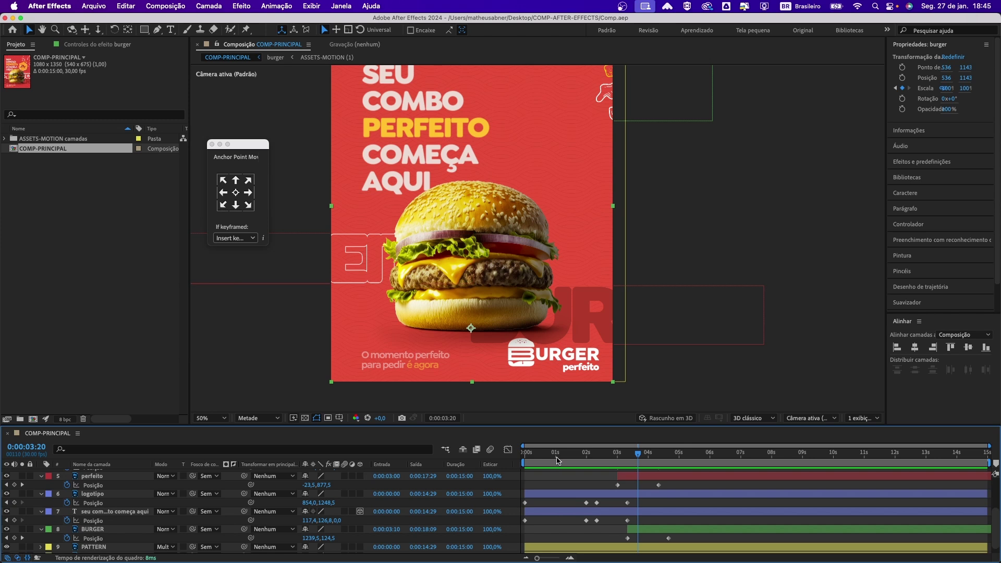
left_click(533, 463)
left_click_drag(533, 462, 584, 467)
left_click(596, 512)
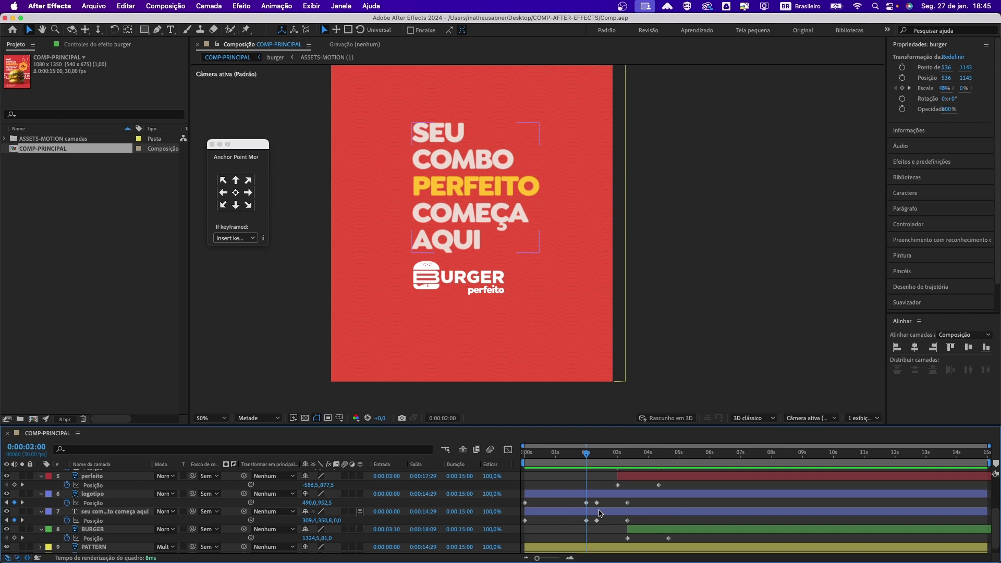
left_click(603, 501)
left_click(604, 496)
left_click(568, 515, "shift")
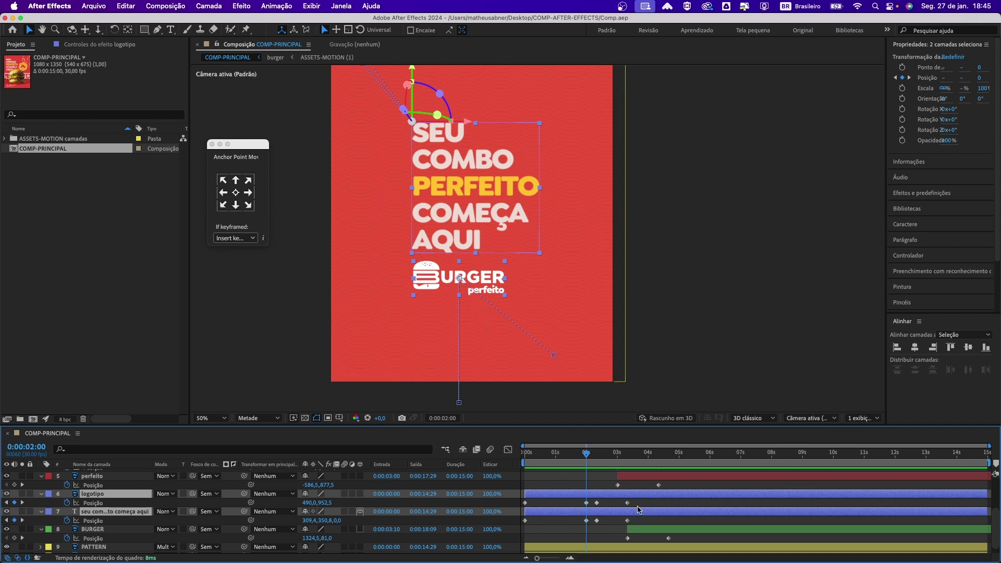
left_click_drag(641, 500, 519, 527)
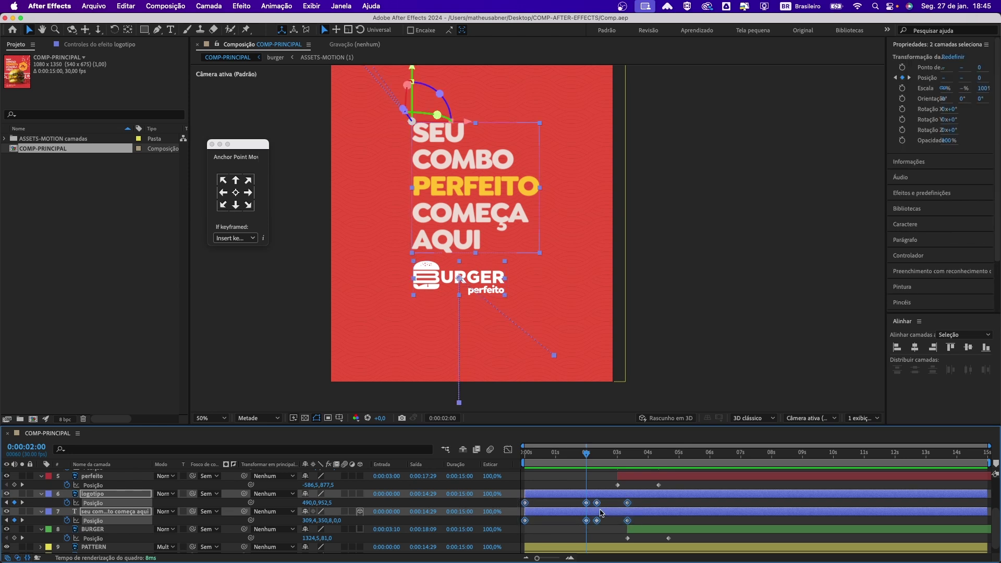
right_click(597, 504)
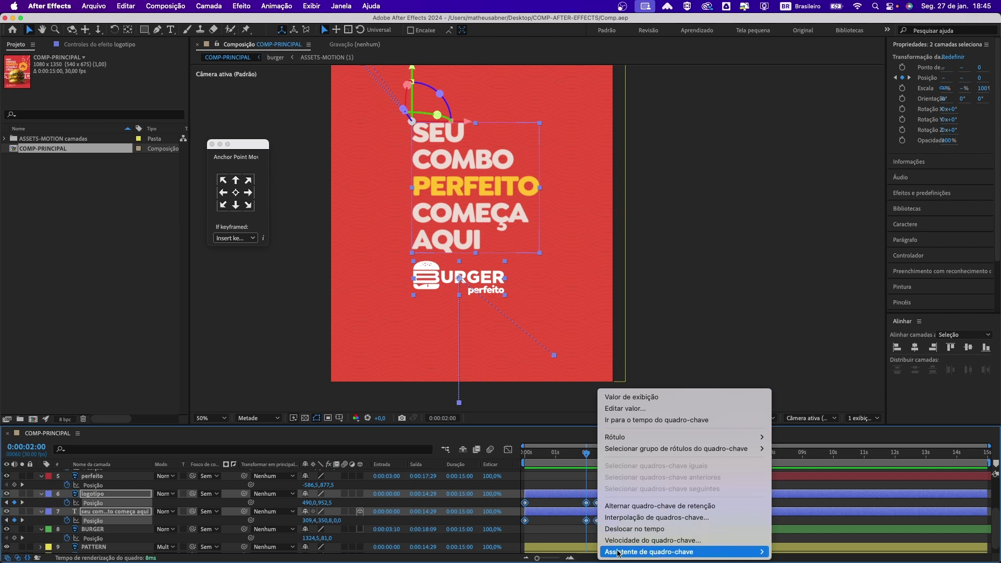
mouse_move(618, 552)
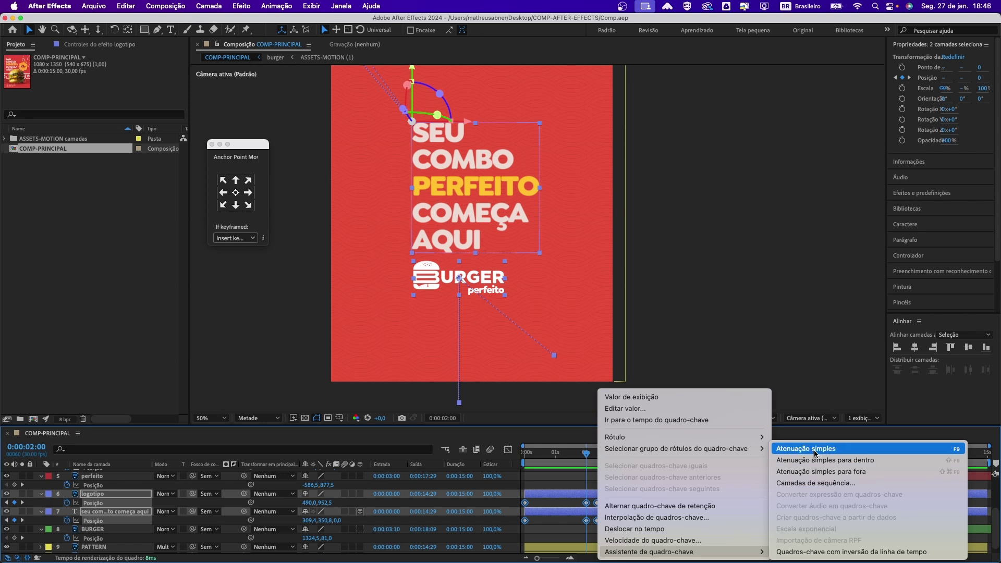
left_click(816, 453)
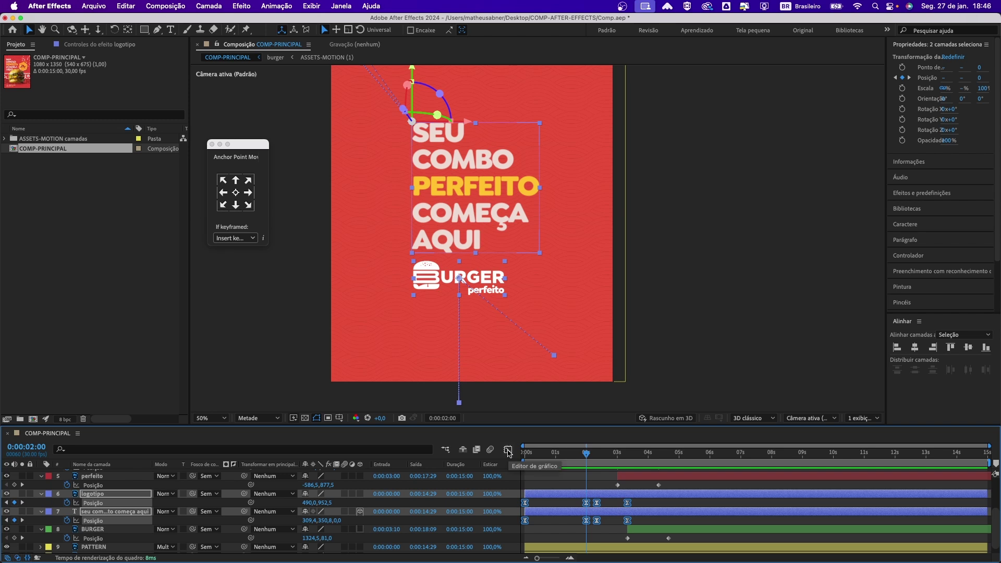
Show the Position curves of the logo and headline layers in the Graph Editor, using the speed graph (Editar gráfico de velocidade)
left_click(508, 451)
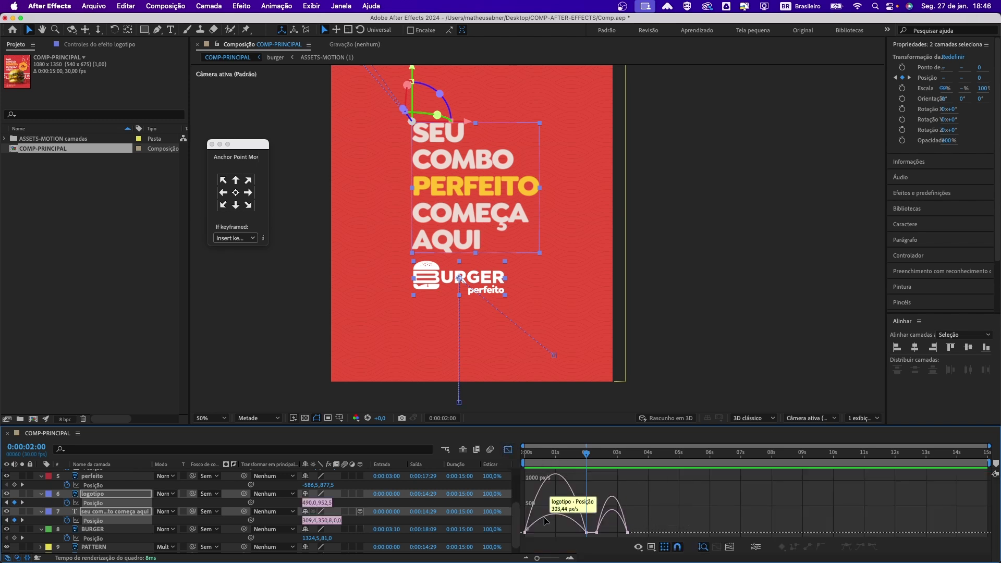
left_click_drag(650, 517, 527, 540)
left_click(648, 550)
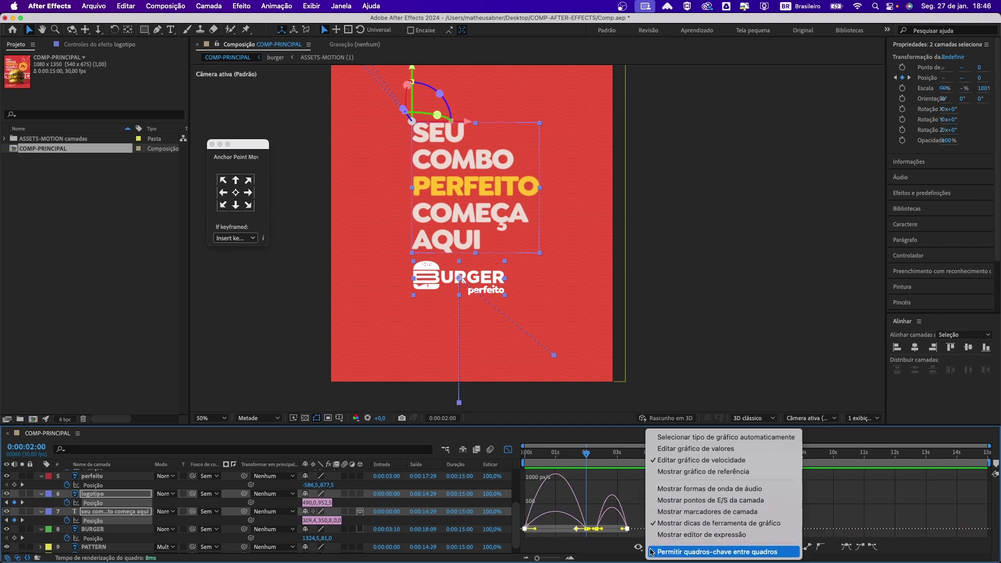
left_click(652, 552)
left_click(648, 550)
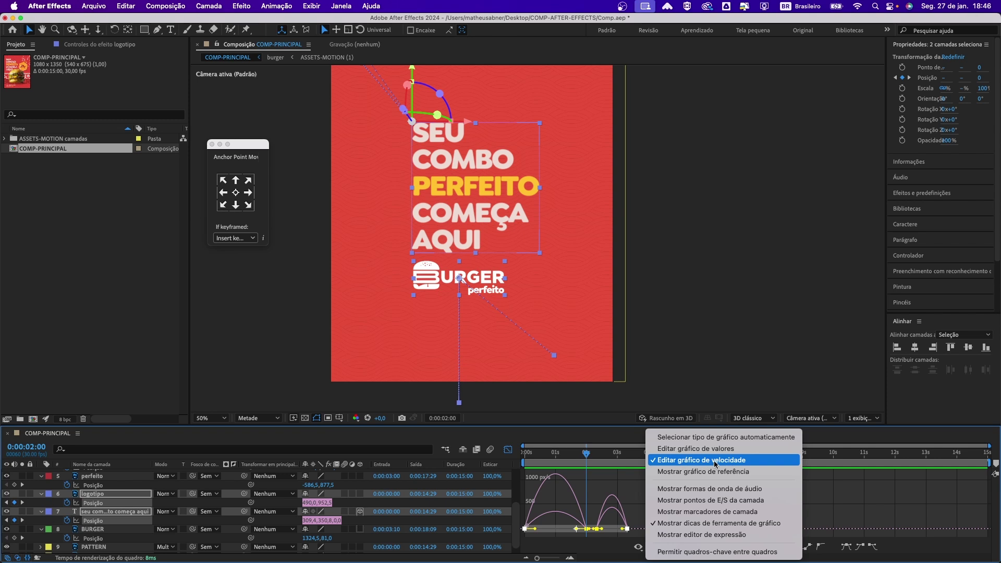
left_click(672, 460)
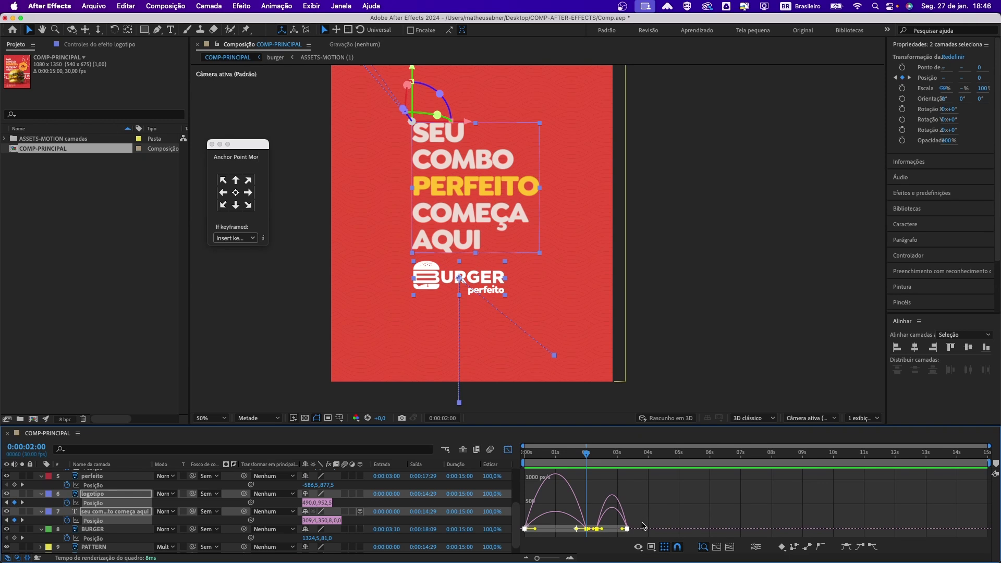
left_click(649, 520)
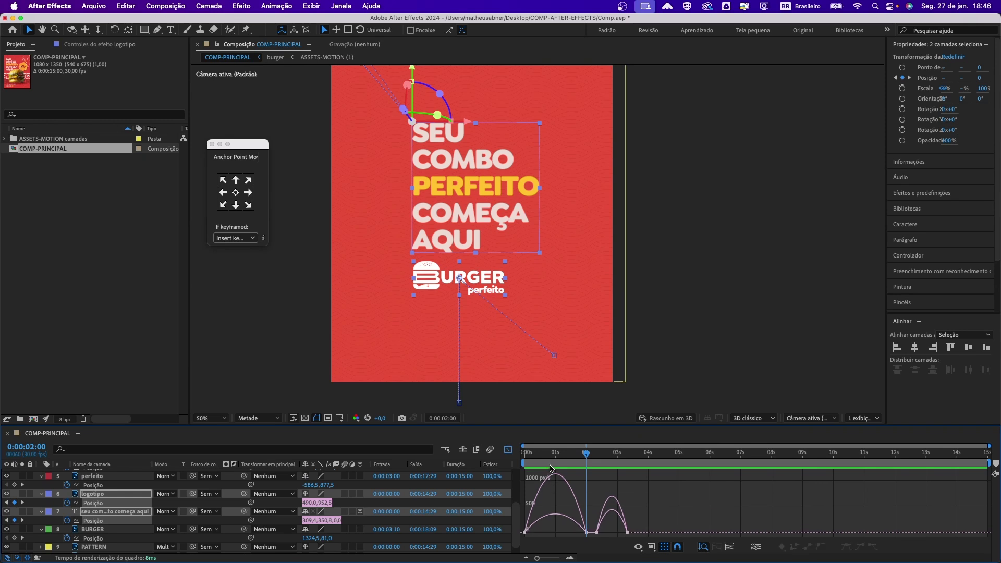
Play the composition from the start and scrub through the eased logo and headline entrance
key("Home")
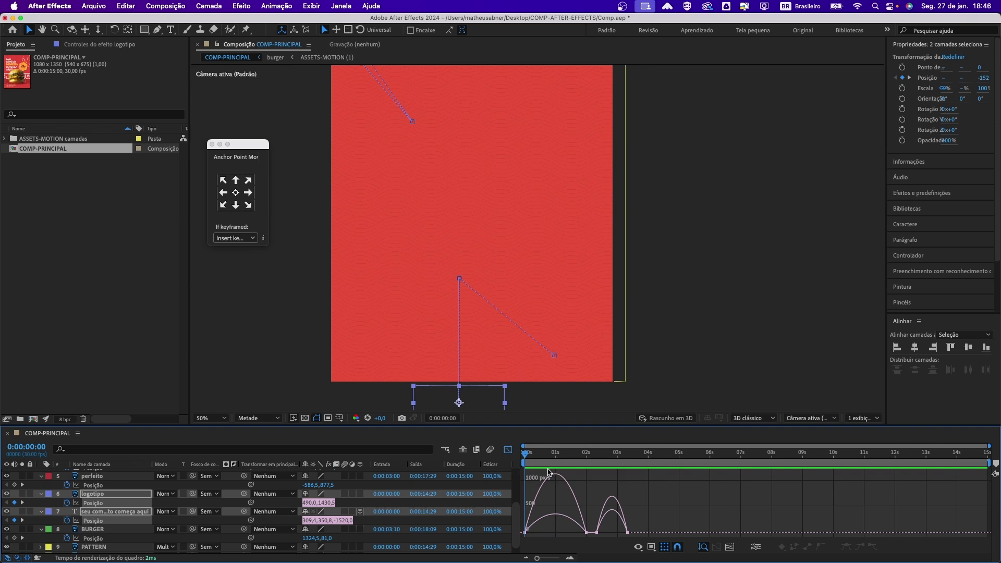
key("space")
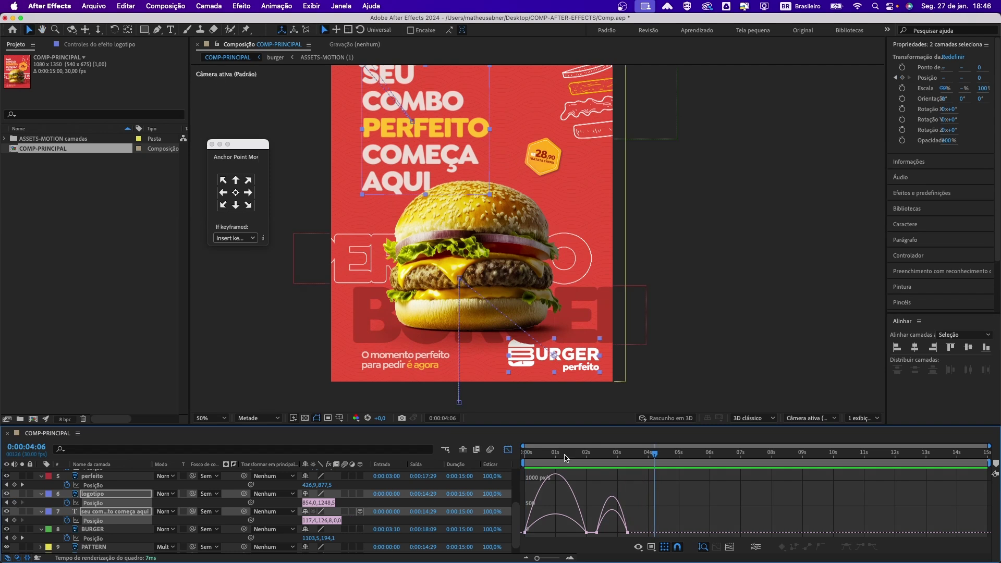
left_click(540, 457)
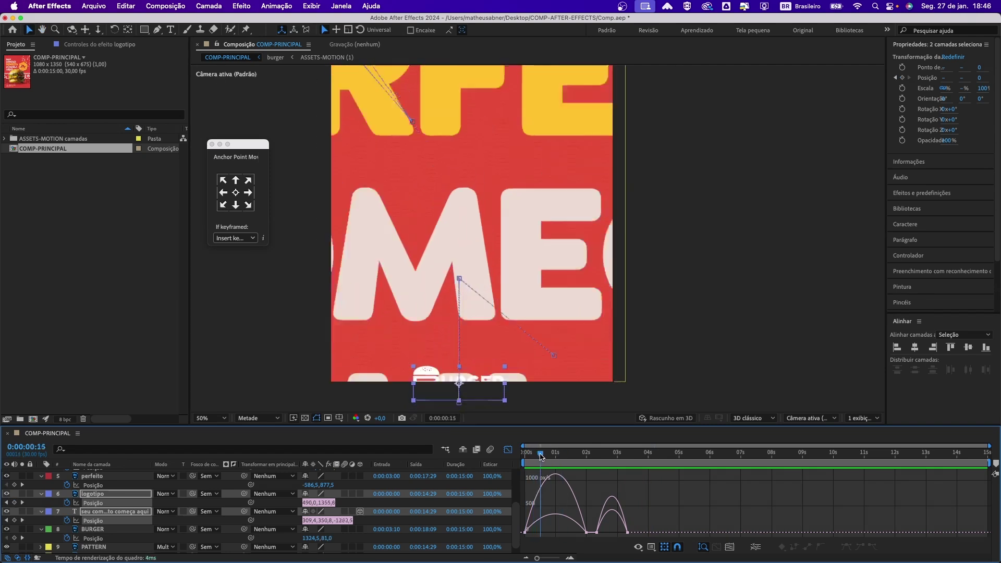
left_click_drag(540, 456, 599, 459)
key("cmd+s")
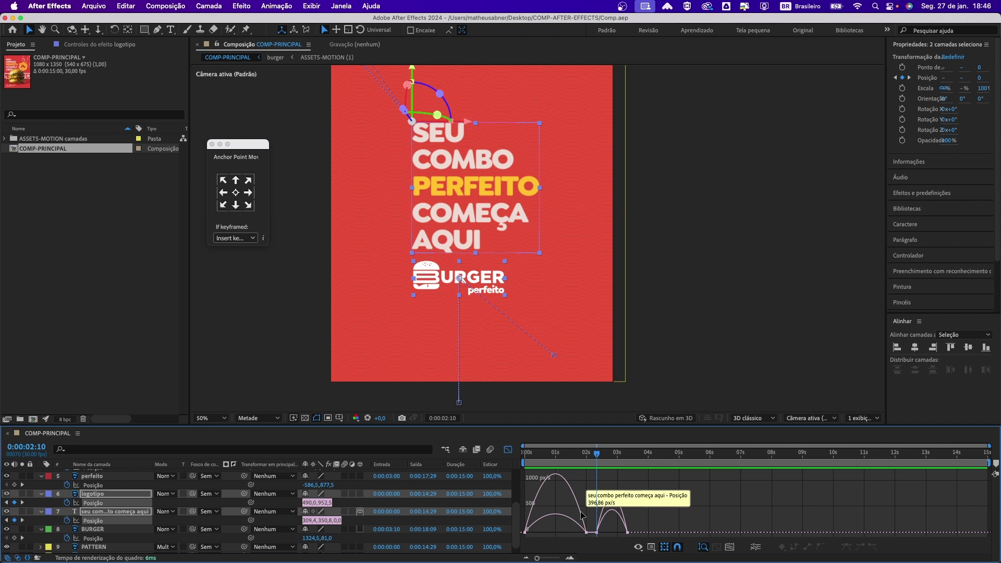
left_click(548, 458)
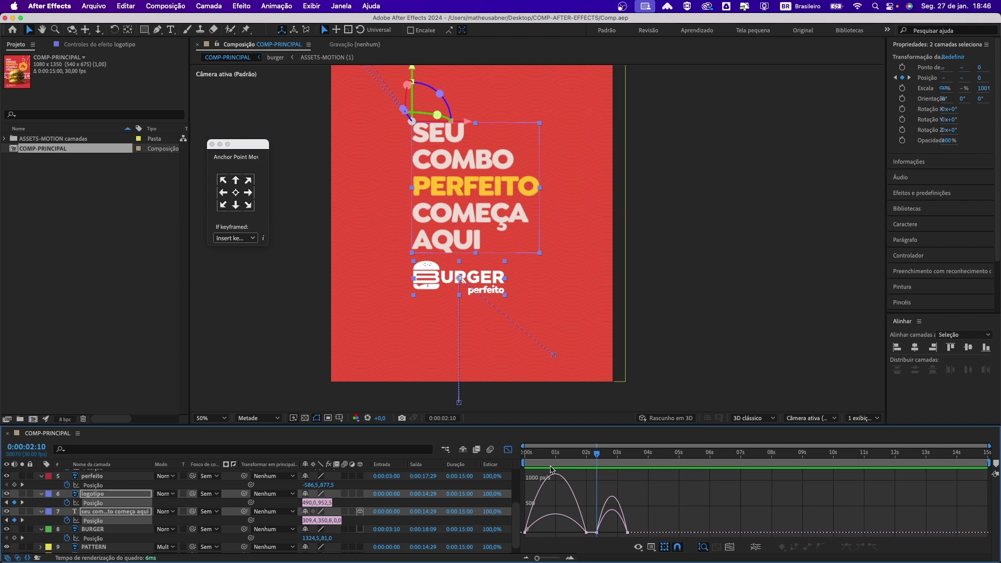
left_click_drag(547, 458, 573, 463)
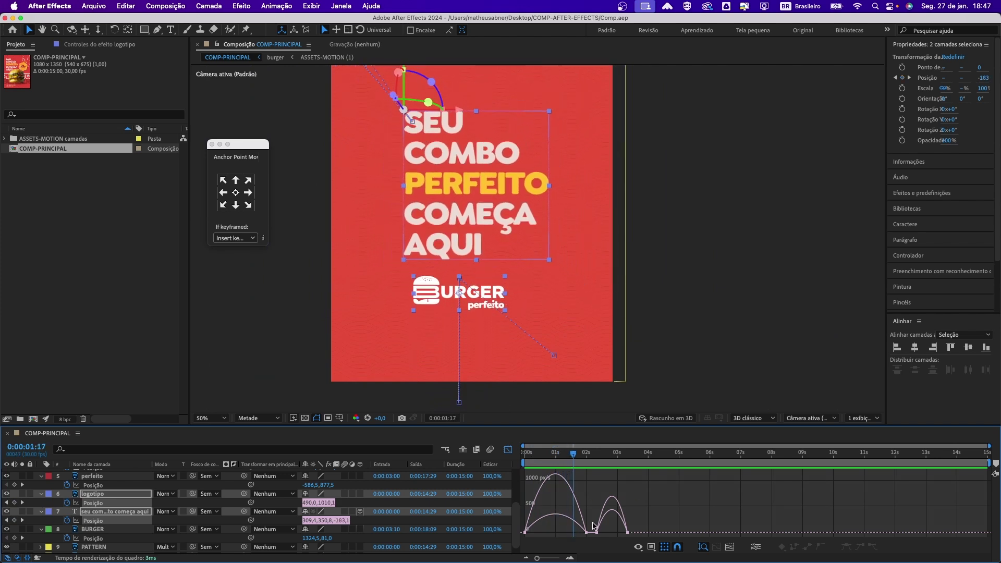
Stretch the incoming speed handle of the 0:00:02:00 Position keyframes back to about 0:00:01:00 for both layers
mouse_move(593, 525)
left_mouse_down()
mouse_move(555, 525)
mouse_move(589, 519)
mouse_move(573, 540)
mouse_move(523, 539)
left_mouse_up()
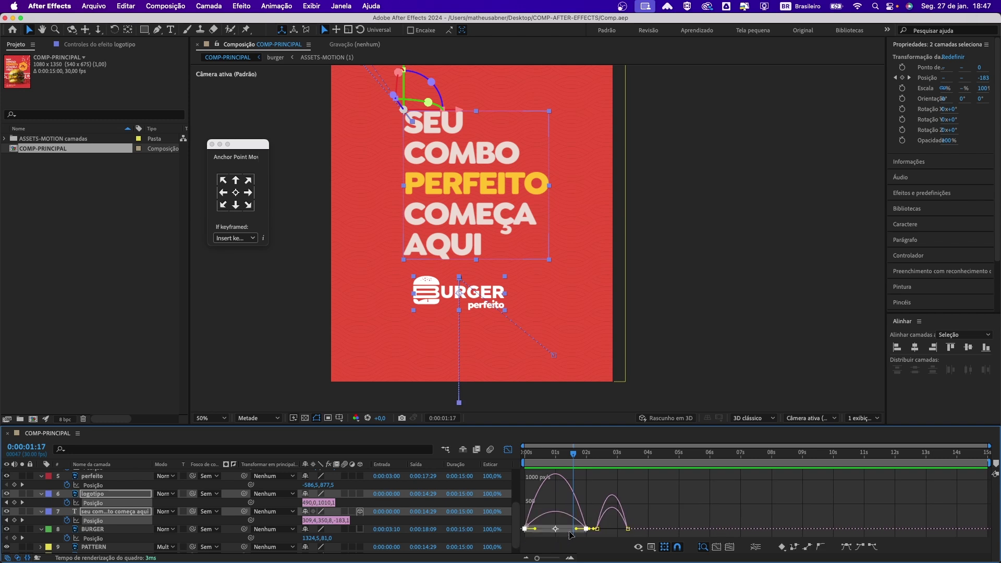
left_click_drag(576, 529, 555, 530)
Preview the reshaped entrance twice from the first frame and close the Graph Editor
left_click_drag(536, 457, 505, 452)
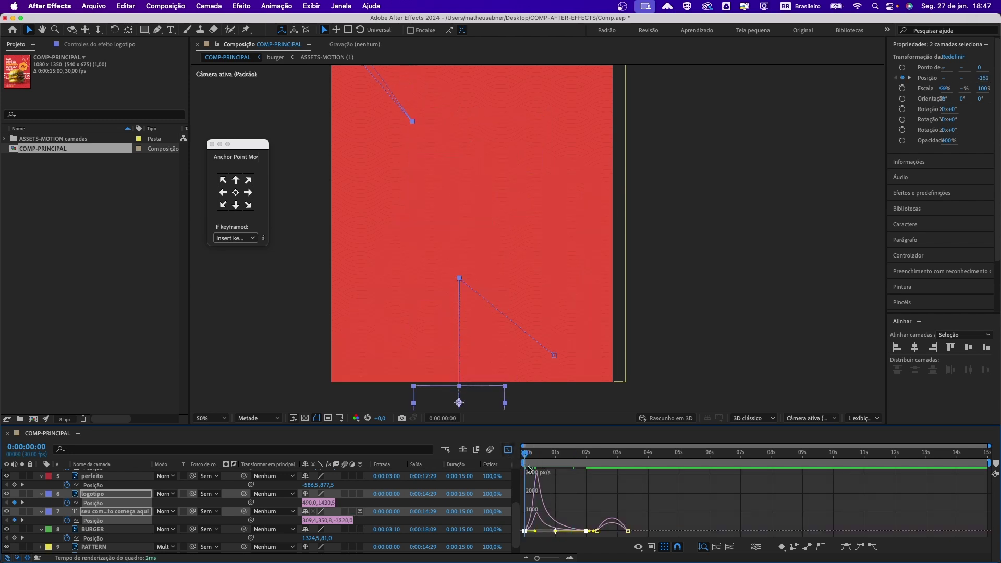
key("space")
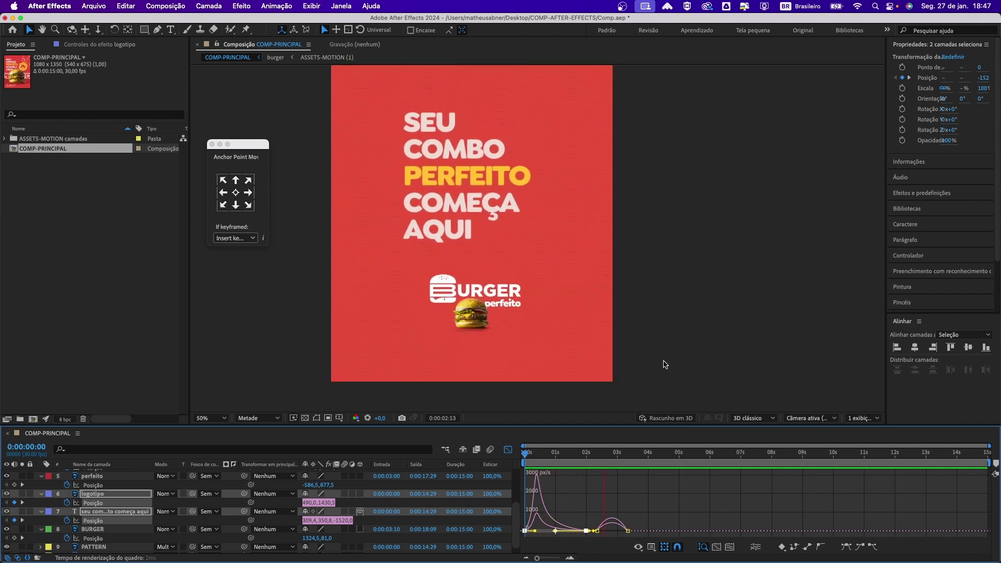
key("space")
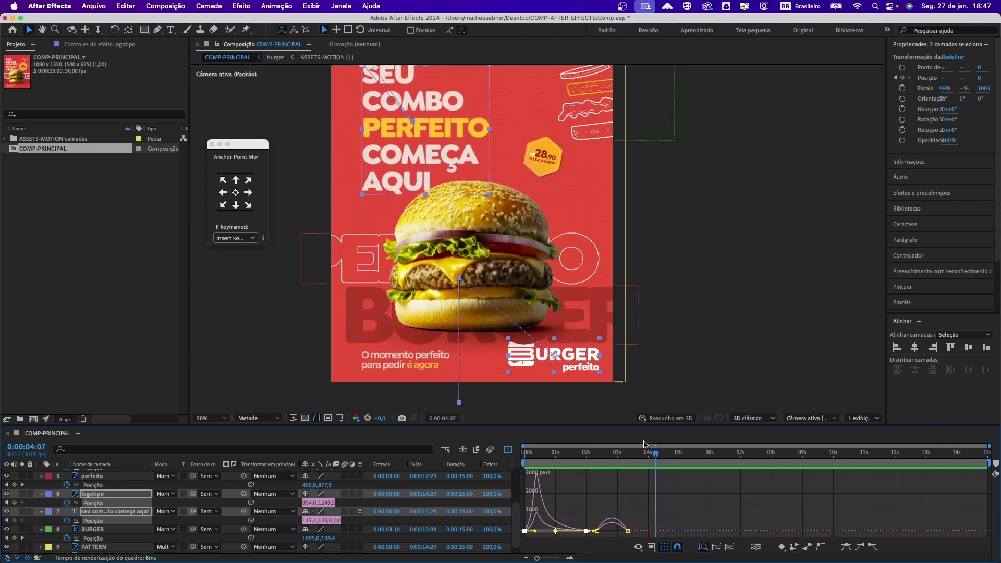
key("Home")
key("space")
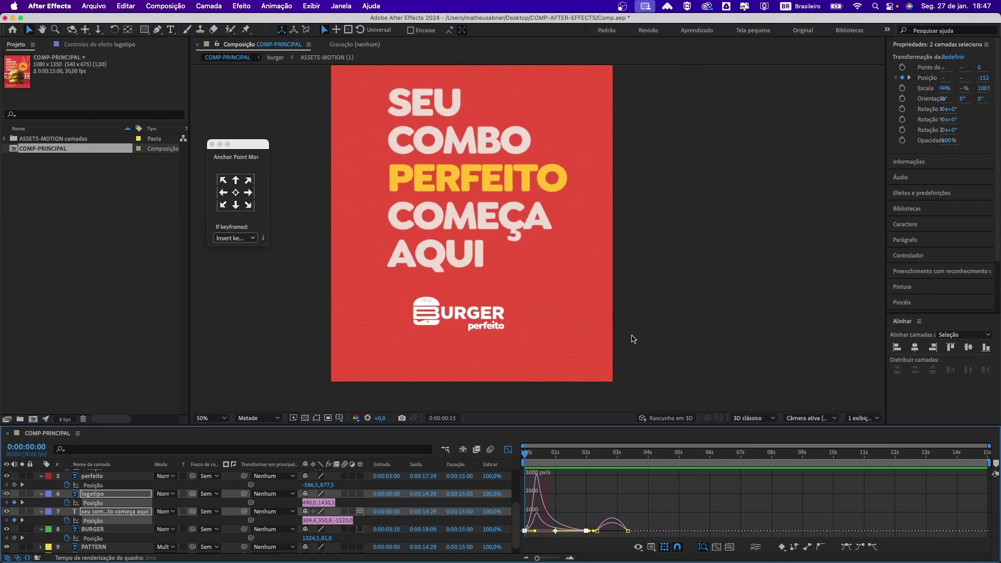
key("space")
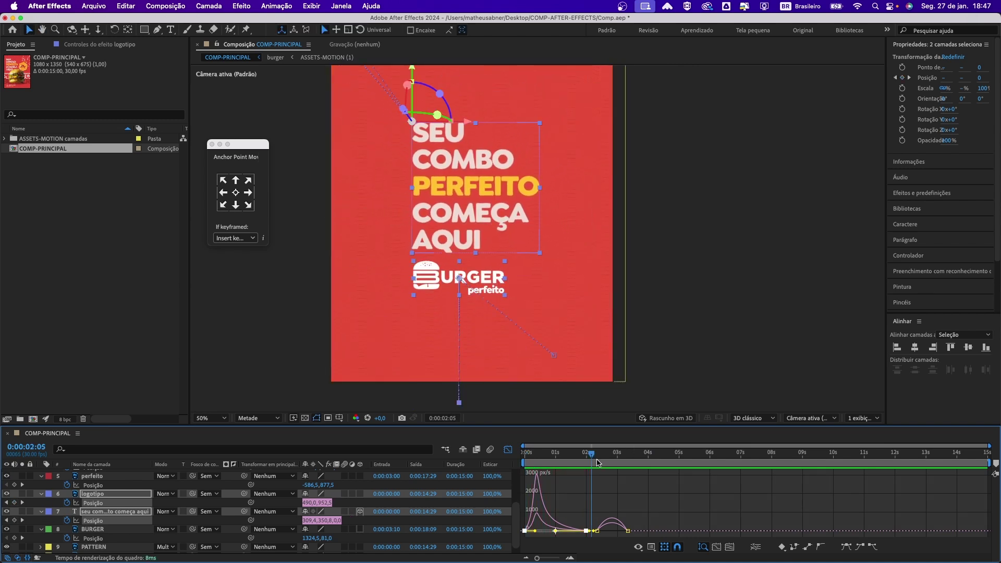
left_click(507, 450)
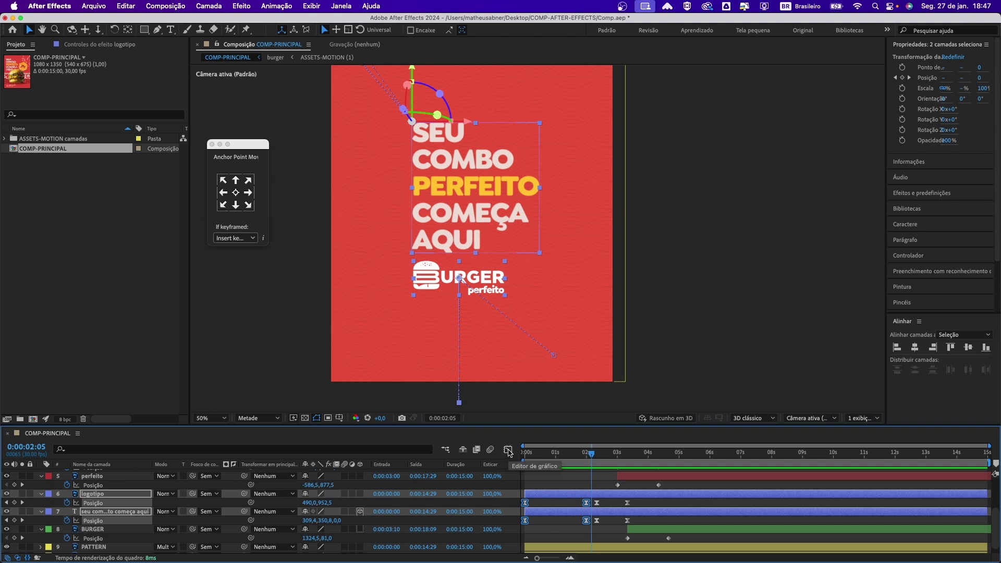
In the speed graph, stretch the logo and headline Position handles between the 0:00:02:10 and 0:00:03:10 keyframes inward toward each other
left_click(508, 449)
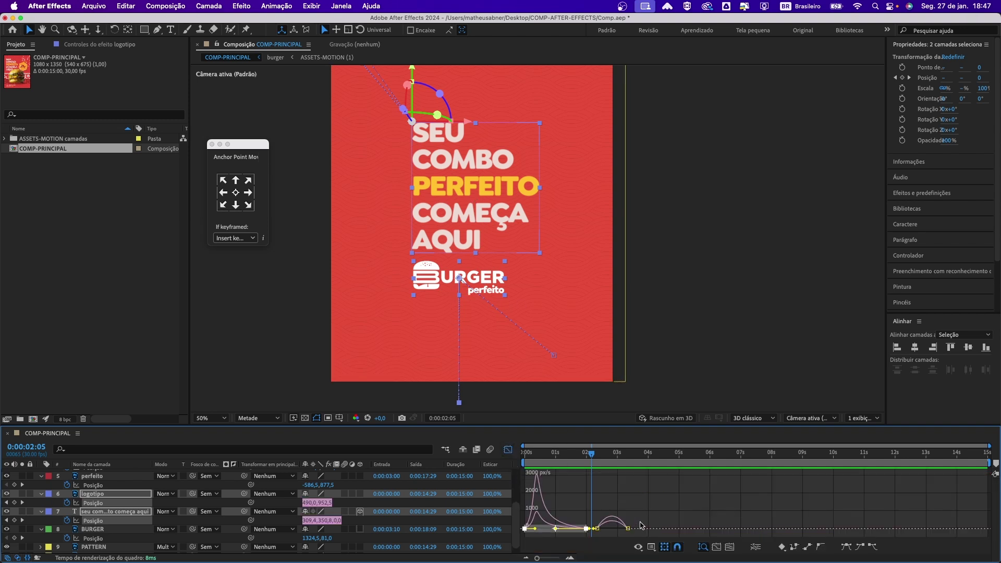
left_click_drag(646, 522, 616, 538)
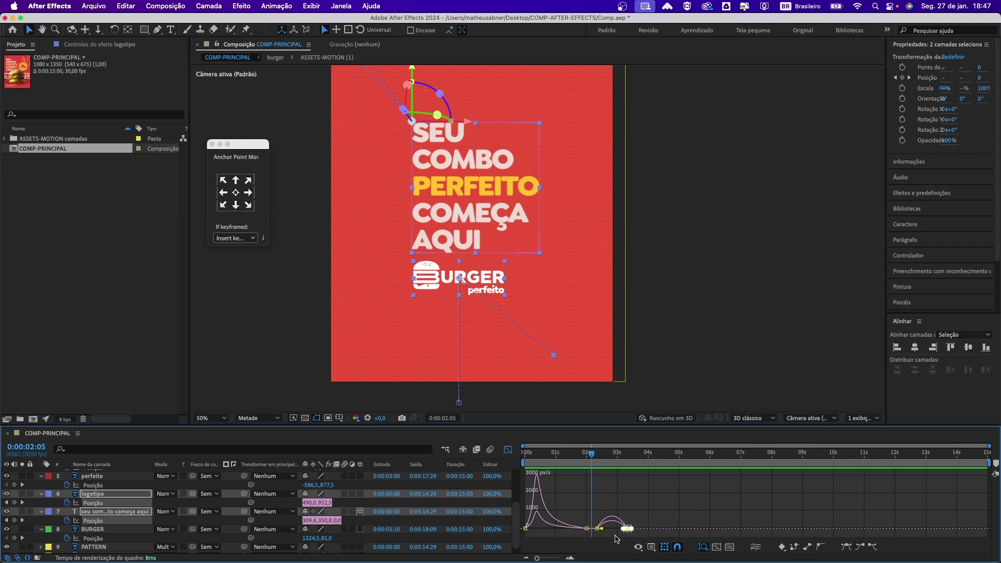
left_click_drag(592, 454, 614, 485)
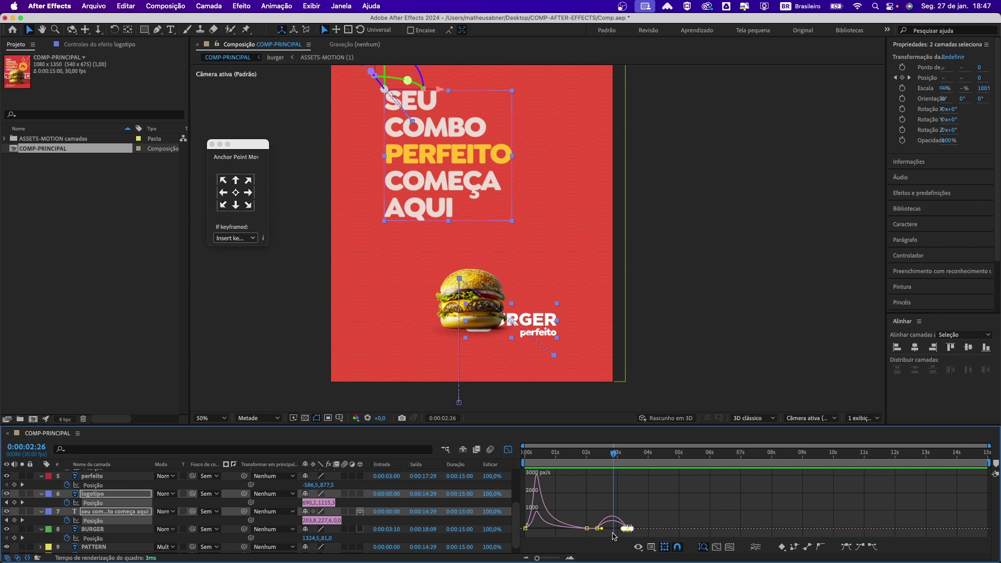
scroll(612, 532, "up", 4)
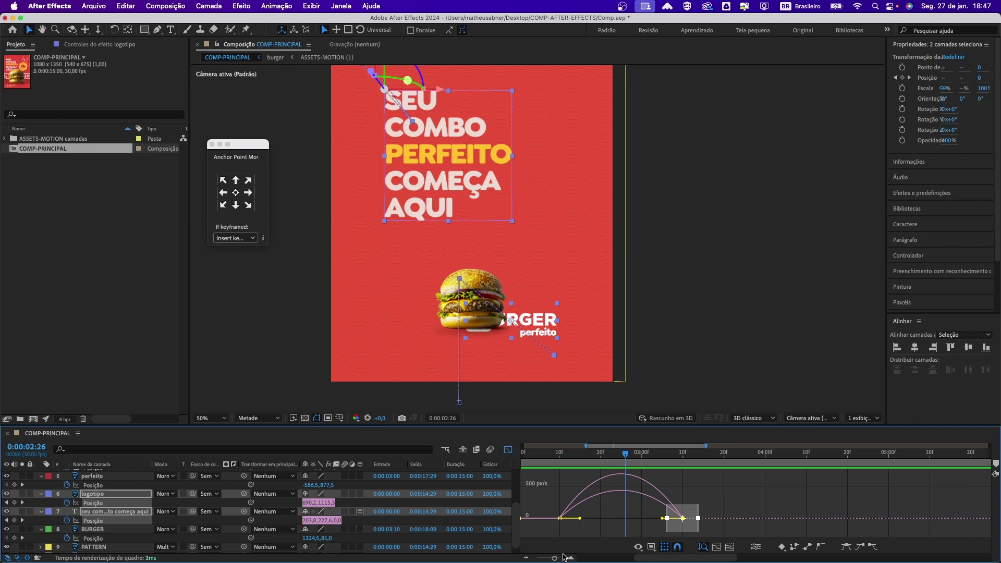
left_click_drag(552, 508, 707, 540)
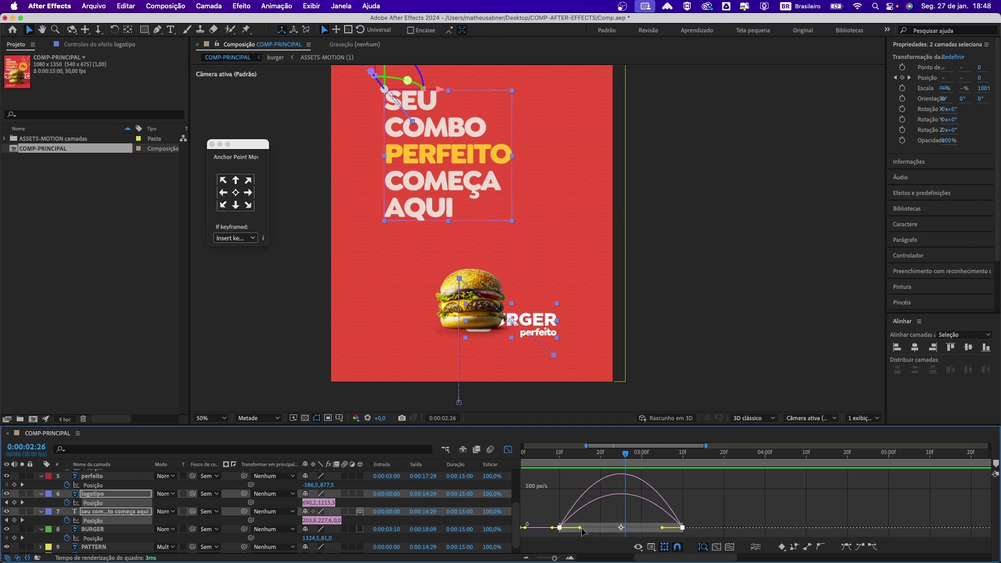
left_click_drag(582, 530, 597, 528)
left_click_drag(662, 529, 636, 531)
scroll(648, 514, "down", 2)
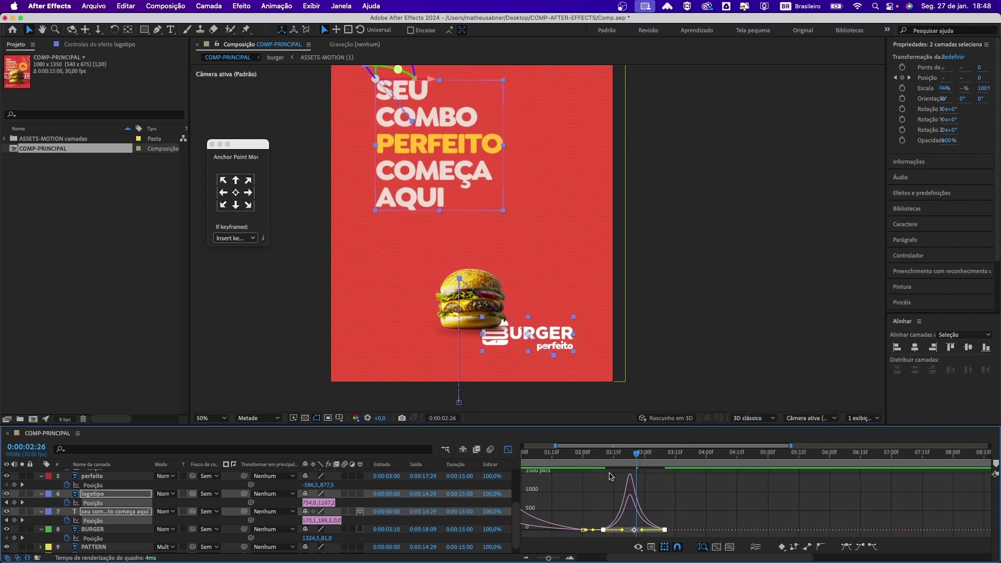
Preview the reshaped logo and headline move from 0:00:01:22 and from the first frame, and close the Graph Editor
left_click(603, 458)
left_click_drag(603, 458, 567, 460)
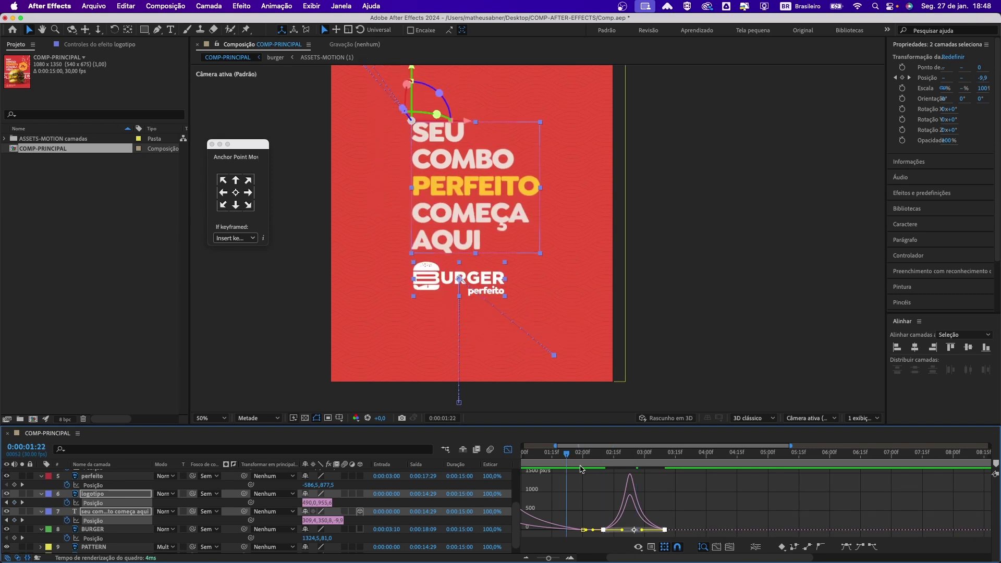
key("space")
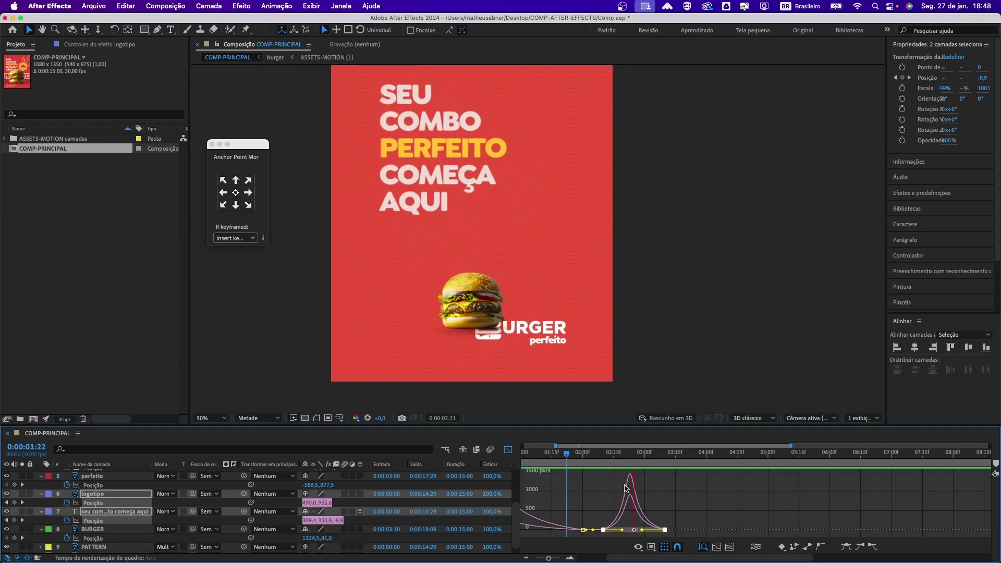
left_click(544, 461)
key(";")
key("Home")
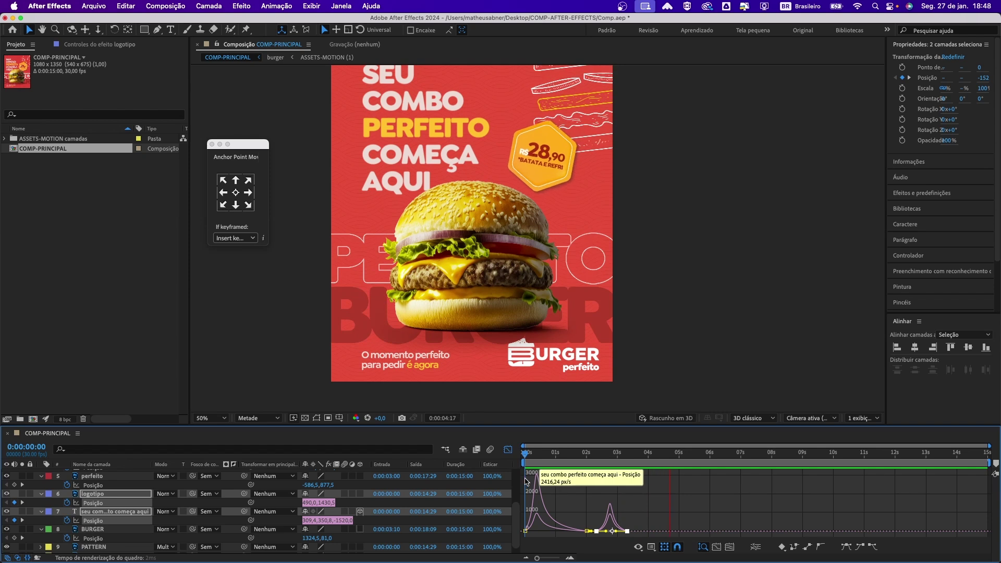
key("space")
key("shift+F3")
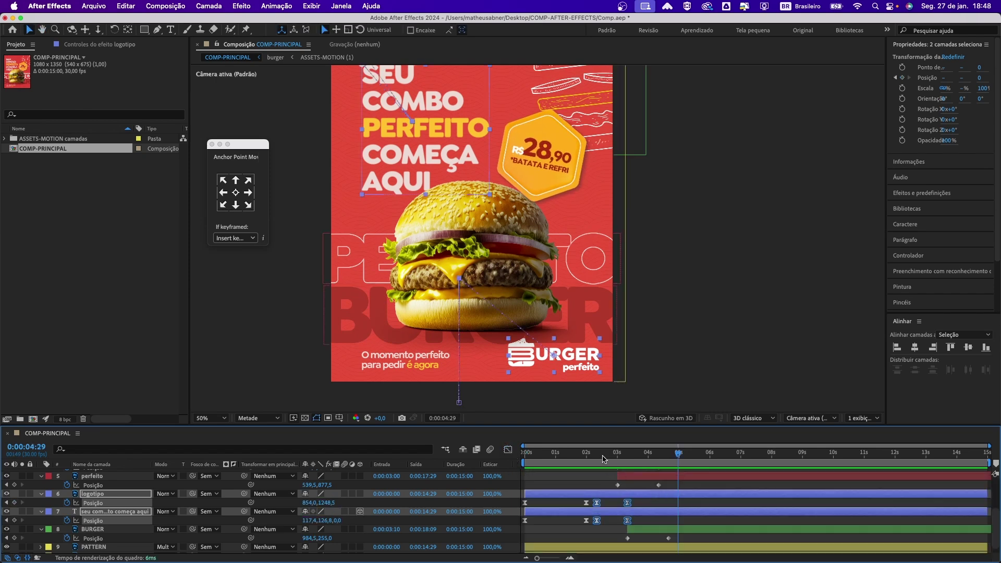
Scrub and play between about 0:00:01:16 and 0:00:04:10 to examine how the burger, background words and tag enter
left_click(571, 452)
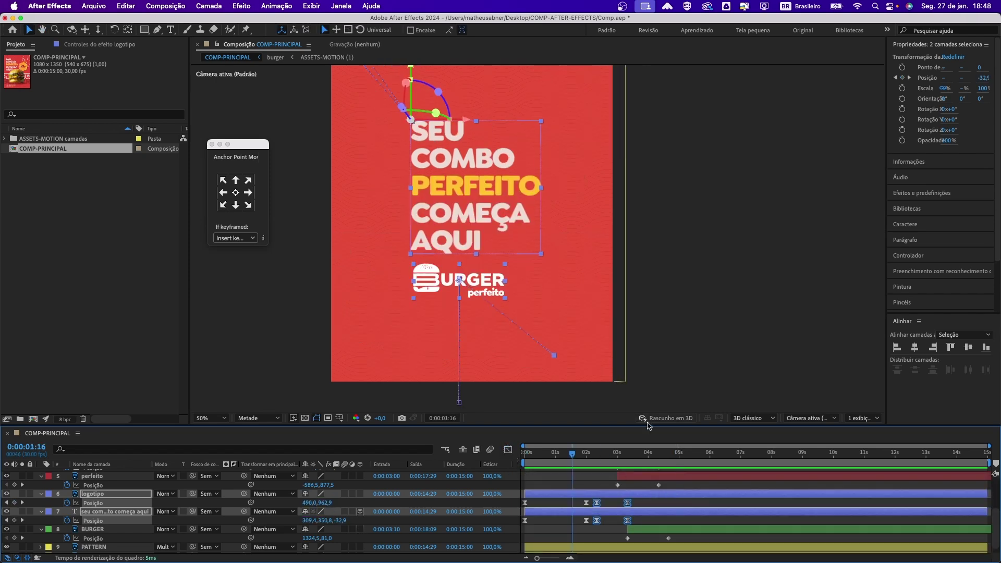
scroll(580, 479, "up", 2)
left_click_drag(572, 453, 624, 463)
scroll(630, 501, "up", 2)
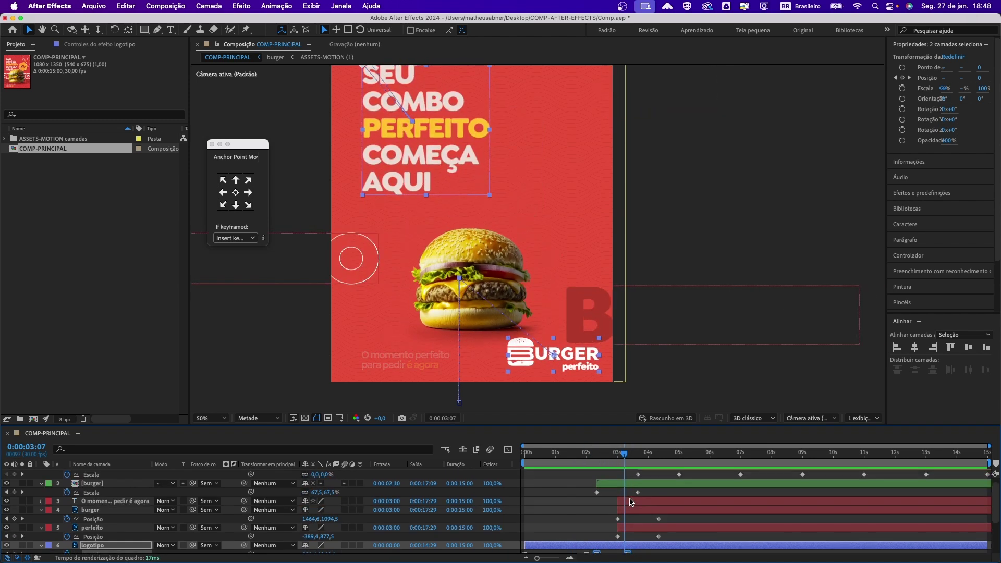
scroll(630, 501, "down", 3)
left_click(625, 457)
key("space")
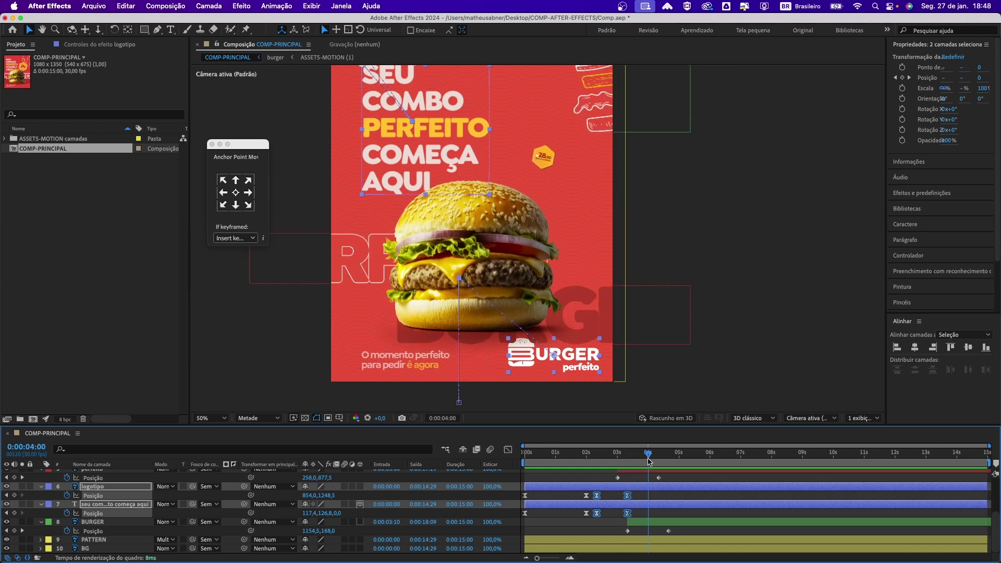
key("space")
scroll(630, 497, "up", 2)
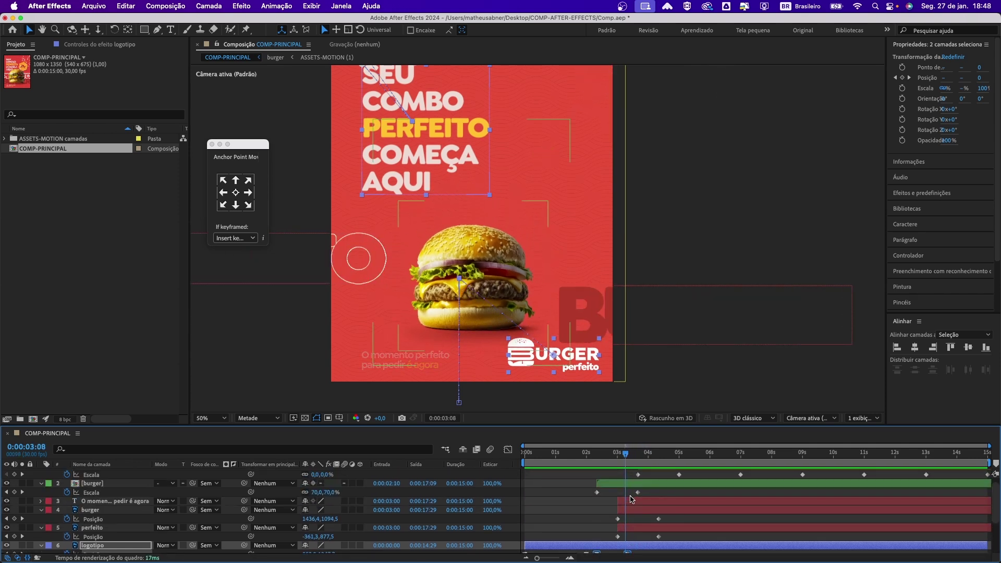
scroll(626, 465, "down", 2)
left_click_drag(626, 454, 658, 458)
Apply Easy Ease (Atenuação simples) to all Position keyframes of the burger and perfeito background word layers
scroll(658, 501, "up", 3)
left_click_drag(604, 494, 683, 530)
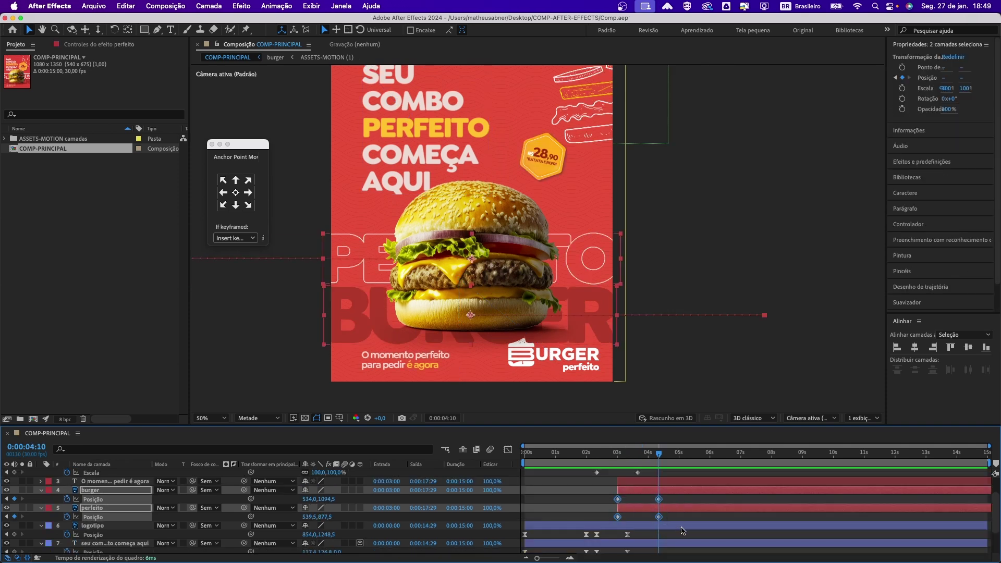
right_click(658, 499)
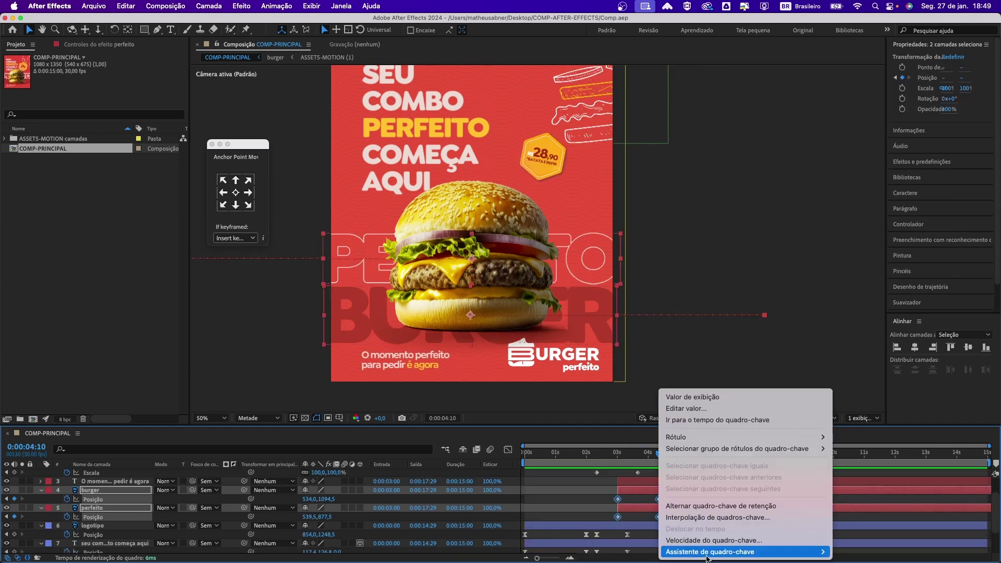
mouse_move(707, 553)
left_click(516, 450)
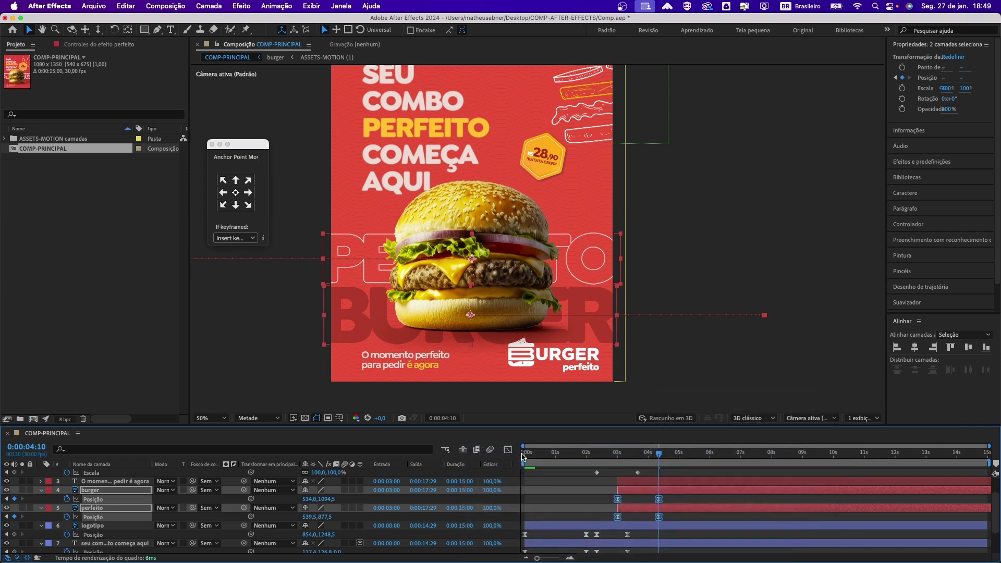
Stretch the incoming speed handle of both words' 0:00:04:10 Position keyframes back almost to 0:00:03:00 and scrub through their entrance
left_click(508, 449)
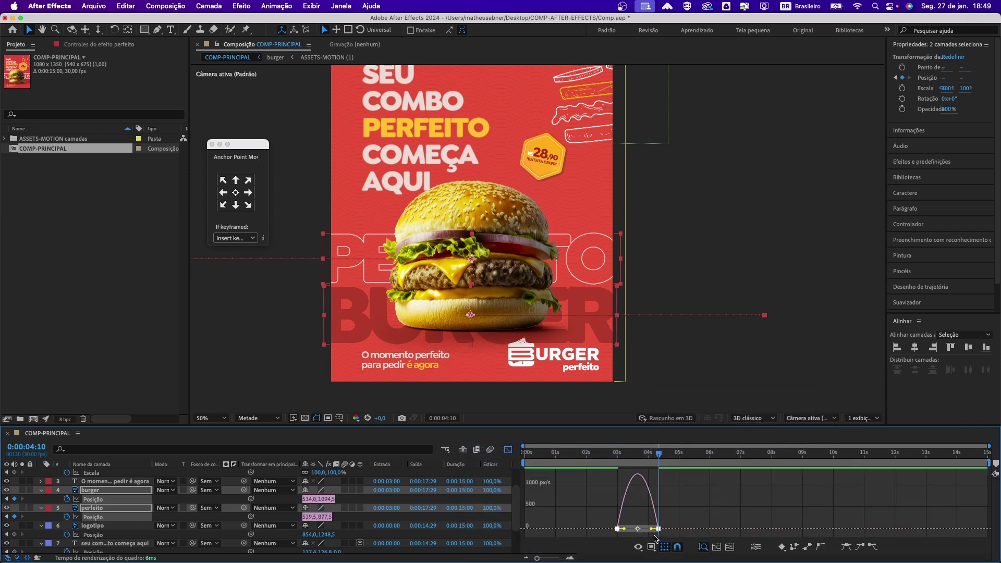
left_click_drag(650, 530, 624, 529)
left_click(507, 449)
left_click_drag(579, 452, 650, 472)
Apply Easy Ease (Atenuação simples) to both Scale keyframes of the [burger] composition layer
scroll(313, 511, "up", 2)
left_click(91, 491)
left_click_drag(576, 497, 664, 509)
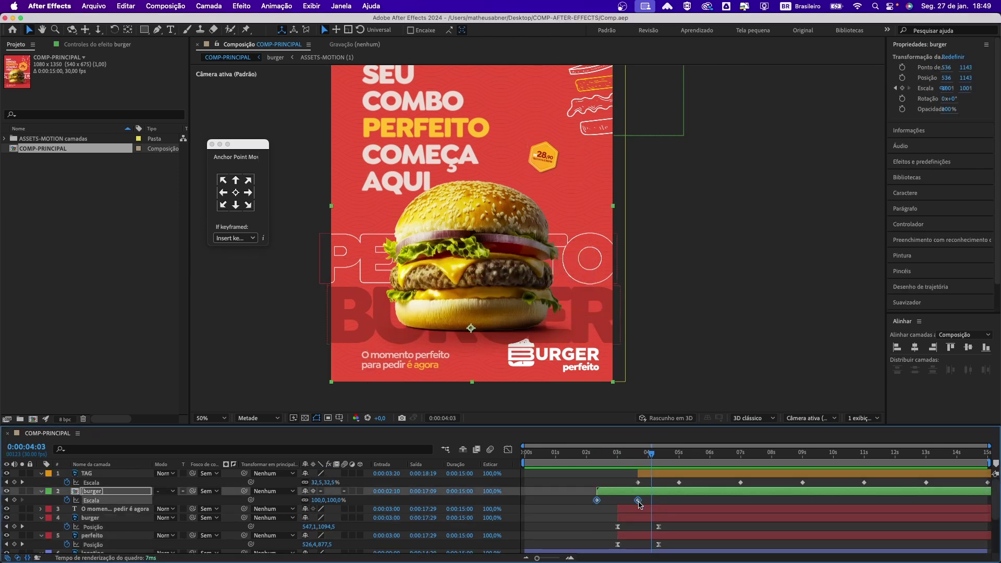
right_click(638, 501)
mouse_move(677, 551)
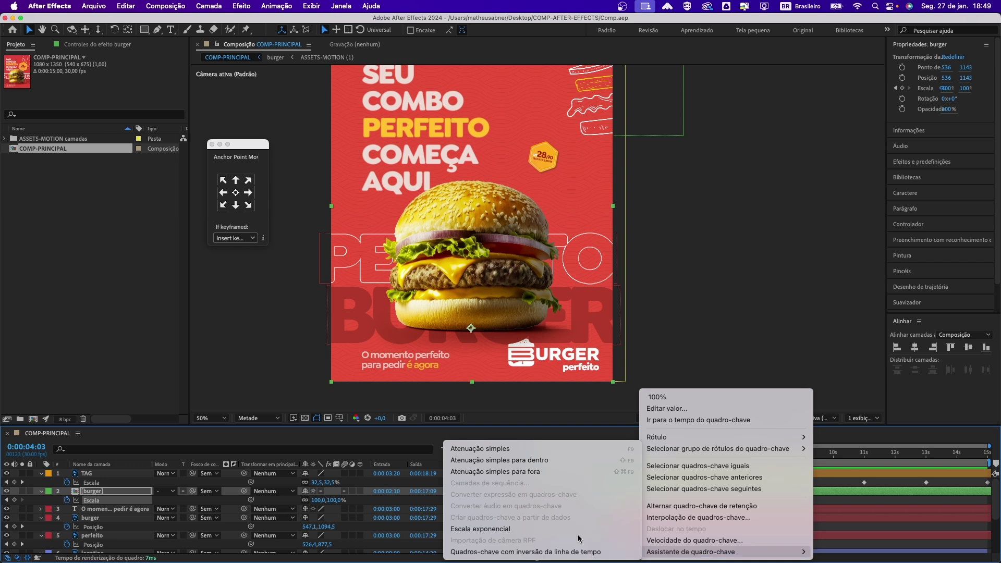
left_click(549, 449)
Stretch the incoming speed handle of the [burger] layer's last Scale keyframe back to about 0:00:03:00 and close the Graph Editor
left_click(508, 449)
left_click_drag(570, 521, 622, 530)
left_click(596, 454)
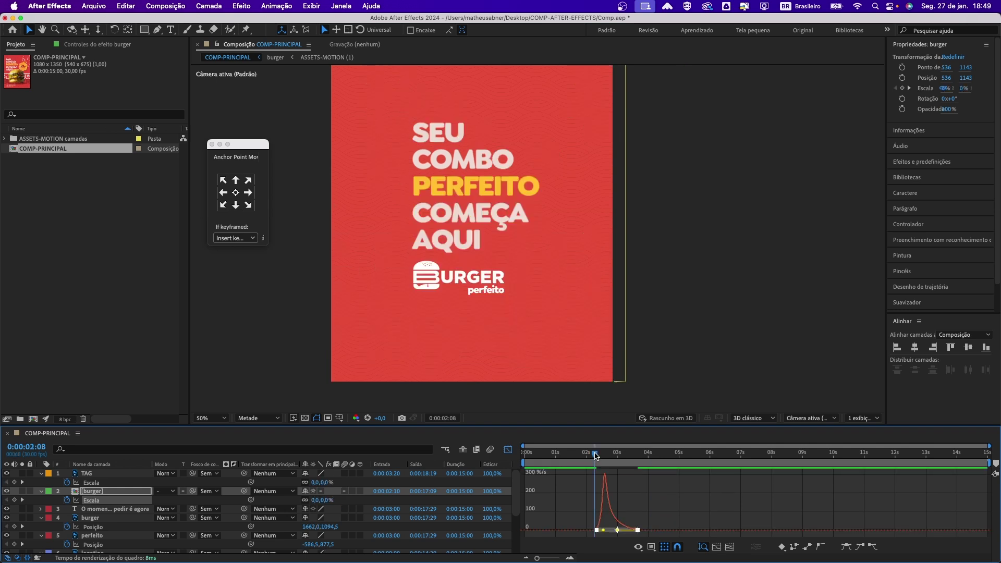
key("shift+F3")
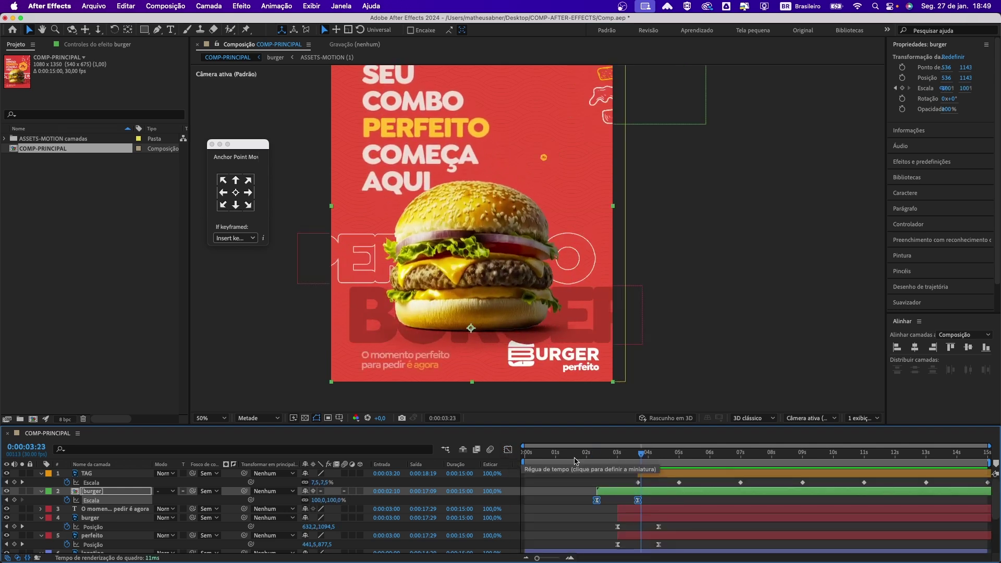
Preview the burger's eased growth and save the project
left_click(605, 457)
key("space")
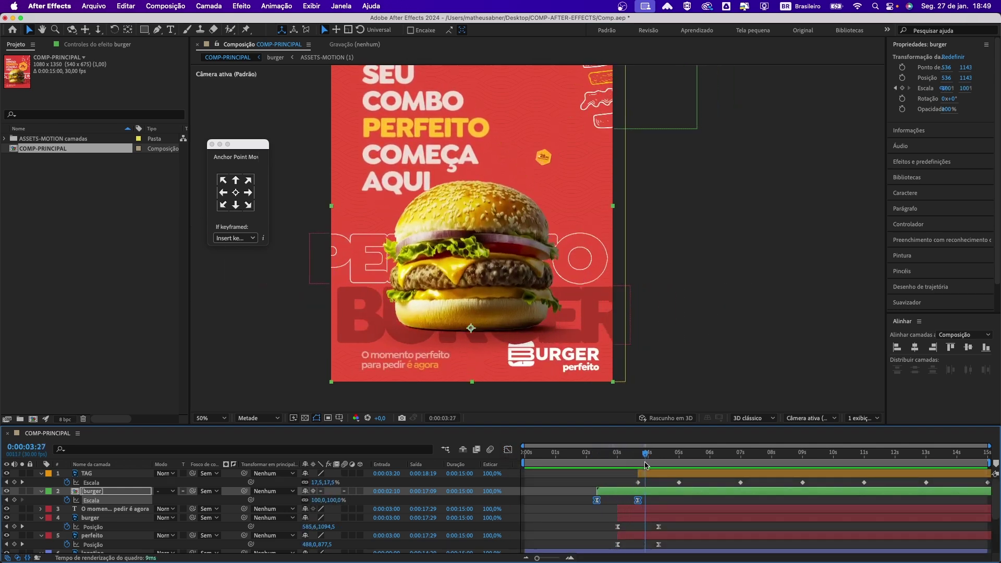
key("super+s")
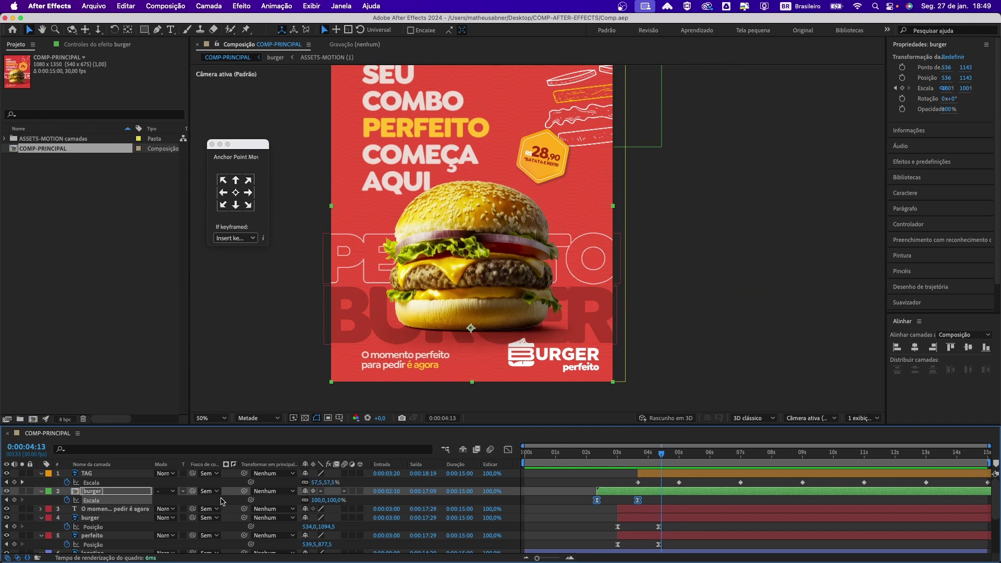
Lock the [burger] layer and apply Easy Ease to both Position keyframes of the BURGER line illustration layer
left_click(30, 491)
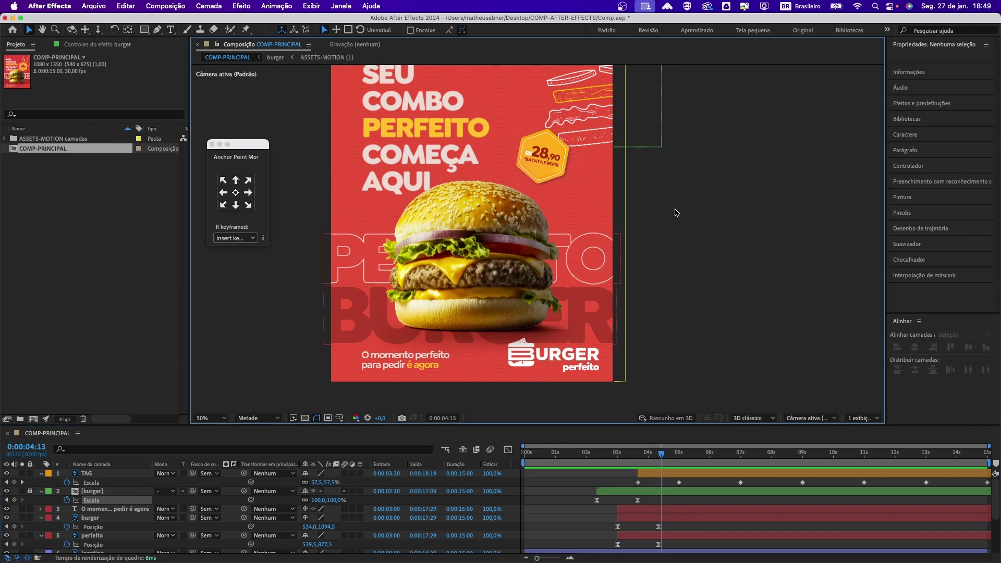
left_click(564, 179)
scroll(606, 146, "up", 2)
left_click(606, 146, "shift")
scroll(660, 506, "down", 4)
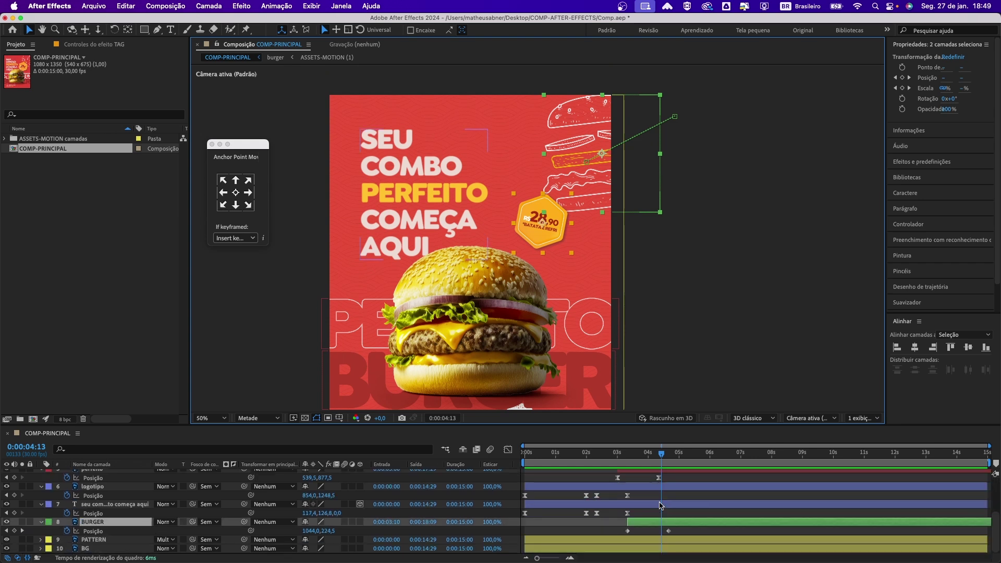
left_click_drag(616, 525, 688, 541)
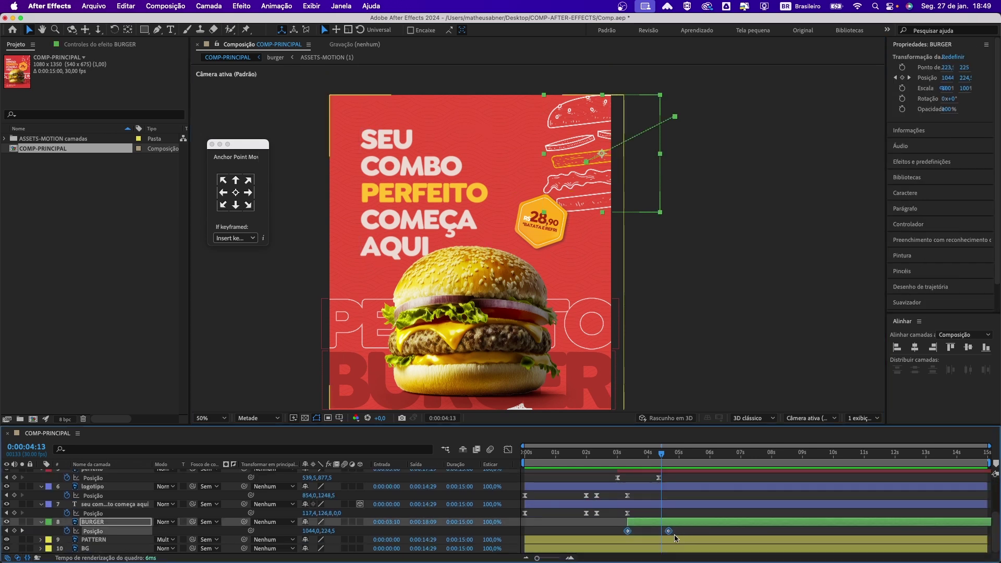
right_click(628, 531)
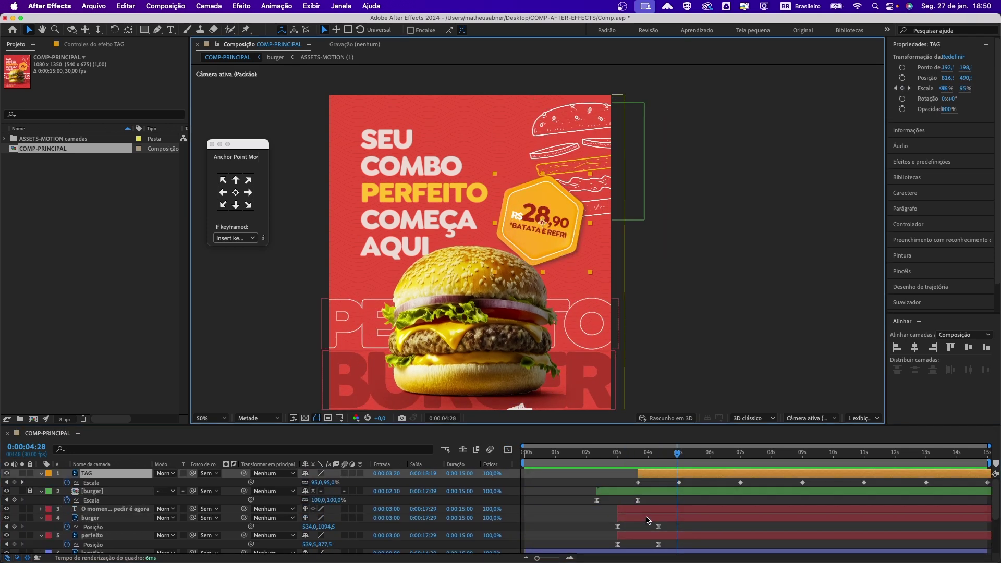
Apply Easy Ease to the TAG layer's Scale keyframes and preview the price tag's pulsing
right_click(740, 482)
left_click(826, 540)
left_click(640, 455)
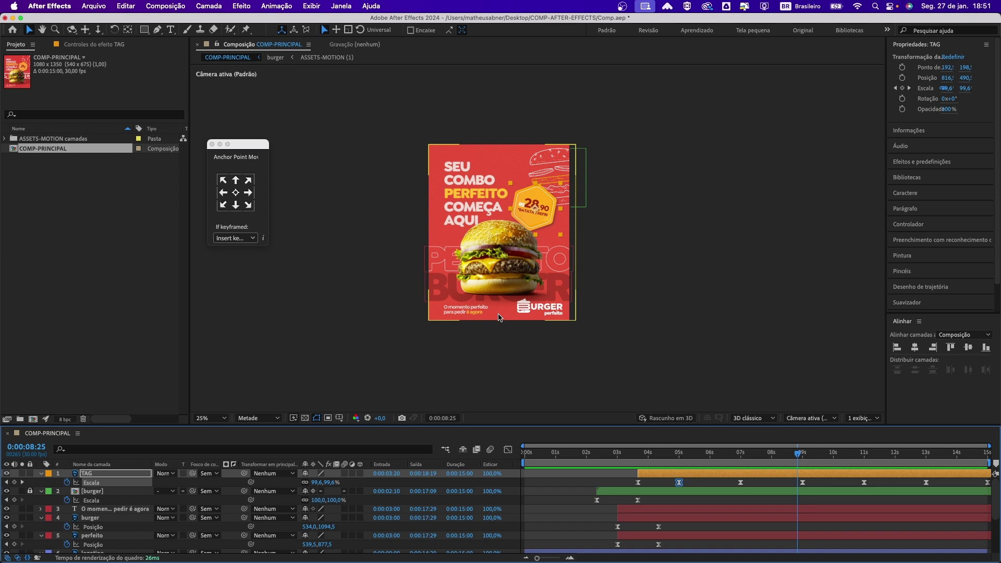
left_click_drag(649, 458, 760, 473)
key("space")
left_click(634, 346)
key("period")
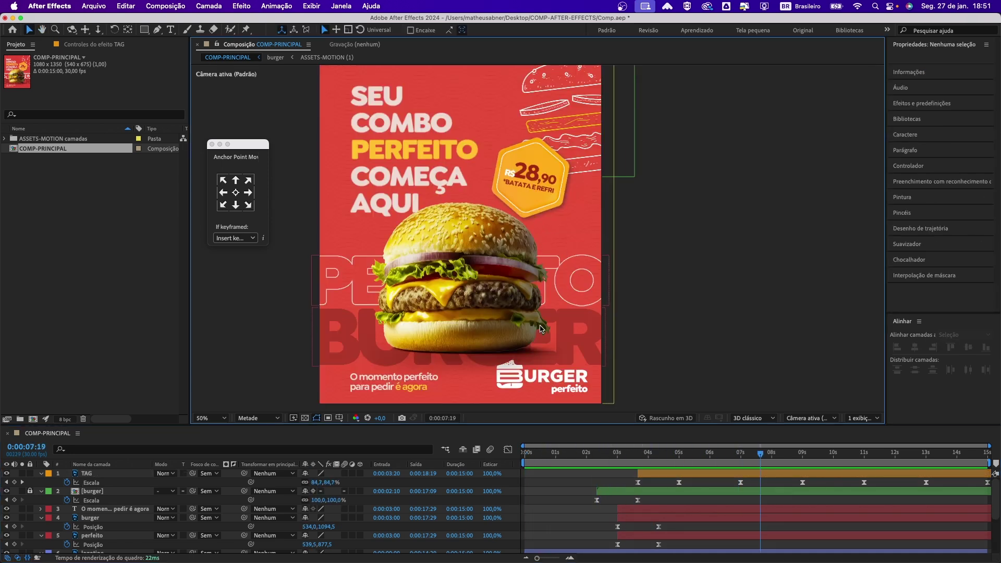
Move the logotipo layer to the top of the layer stack and inspect the logo enlarged to 100%, scrubbing near the start
left_click(536, 385)
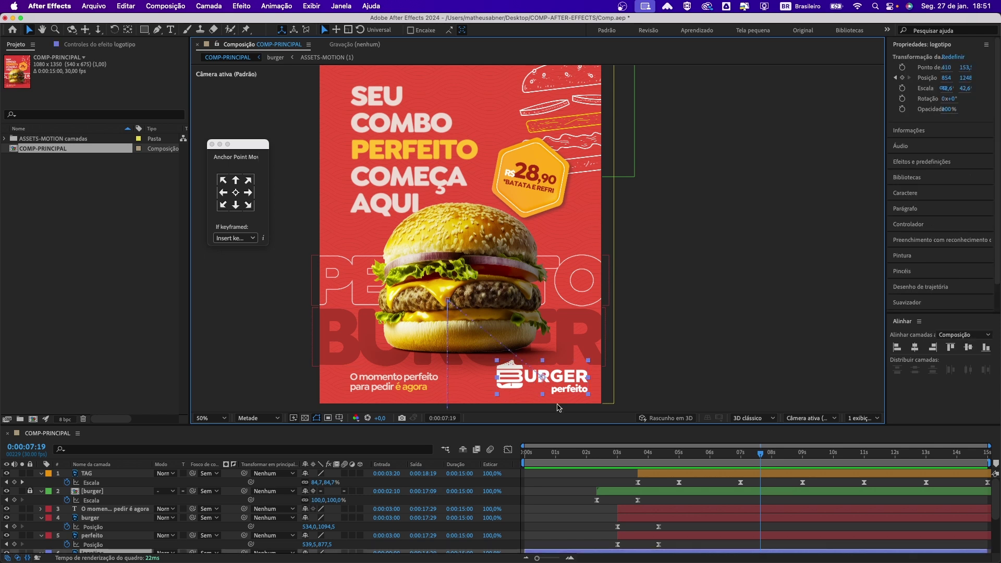
scroll(738, 512, "down", 4)
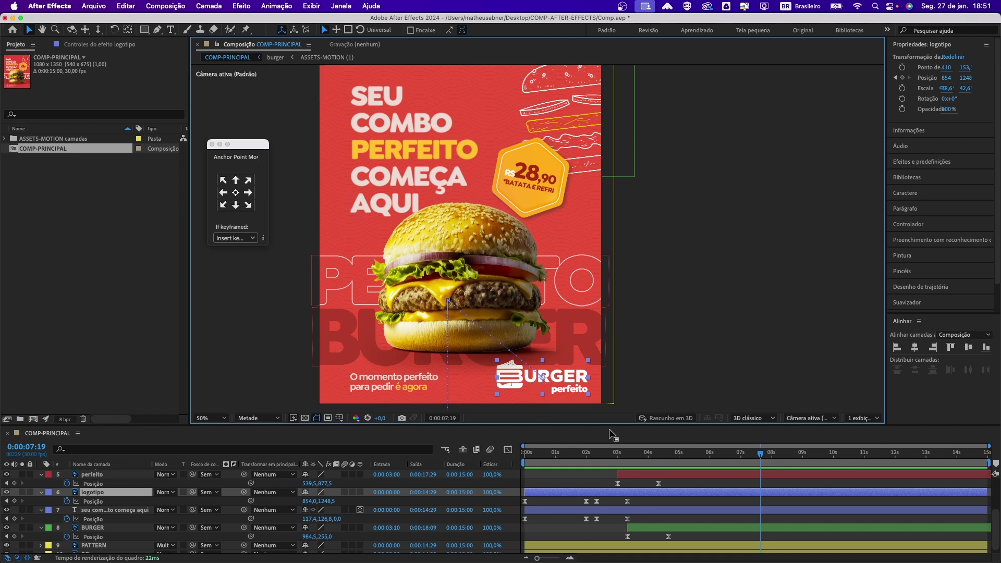
left_click(104, 495)
left_click_drag(104, 495, 111, 472)
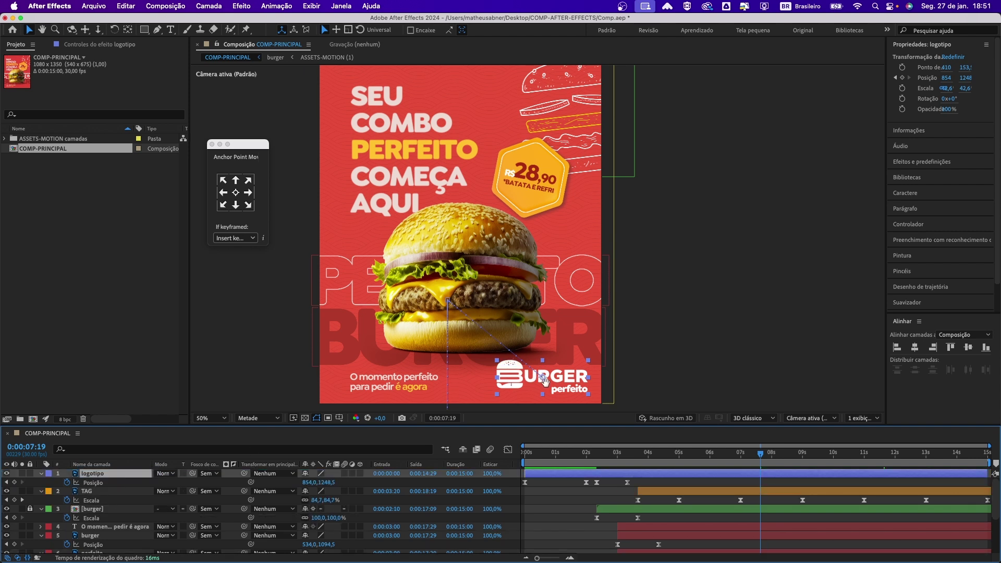
scroll(543, 380, "down", 2)
scroll(543, 380, "up", 2)
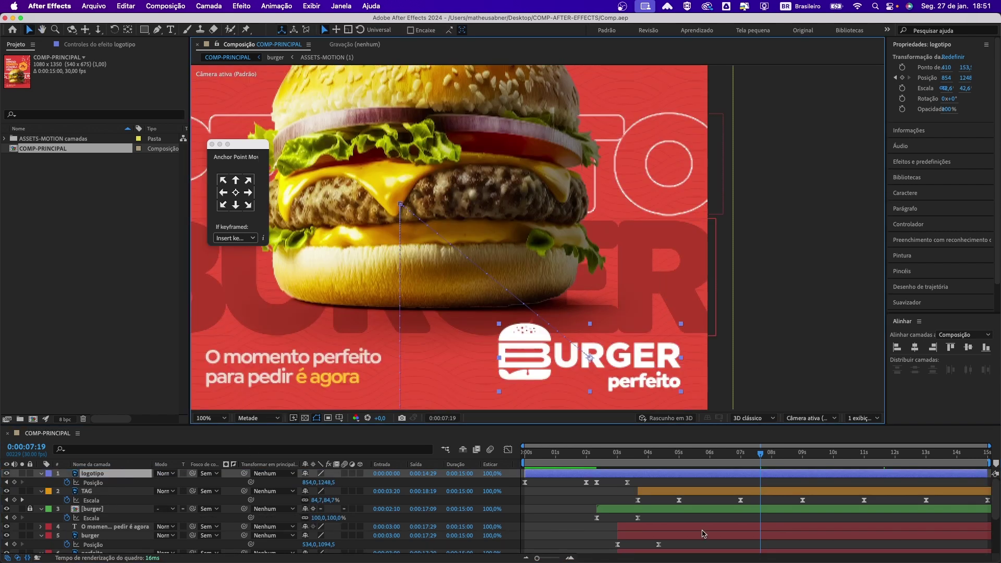
mouse_move(556, 458)
left_mouse_down()
mouse_move(529, 458)
mouse_move(542, 459)
left_mouse_up()
left_click(557, 503)
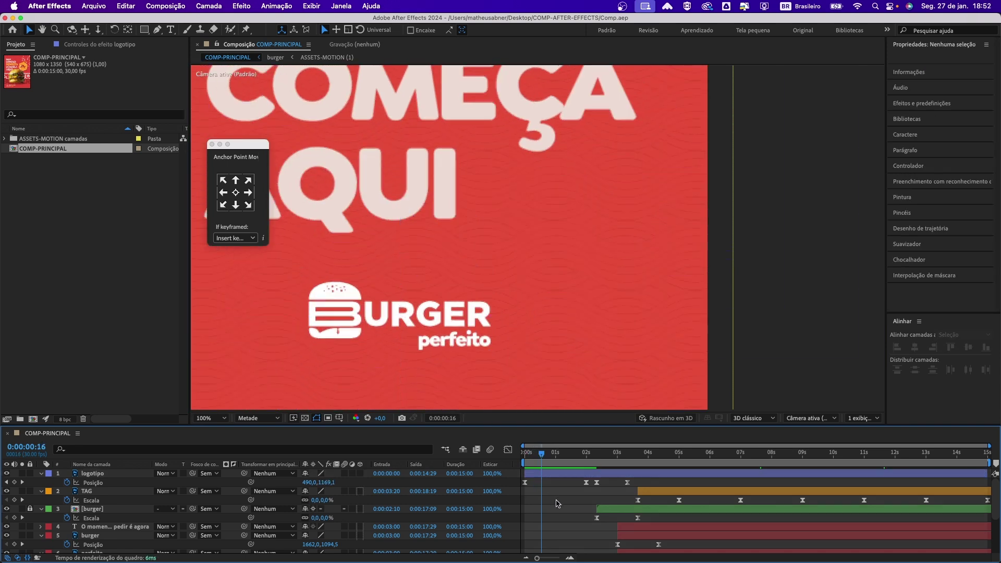
Add a Scale keyframe to the logotipo layer at 0:00:03:10, showing Scale together with its Position keyframes
left_click(99, 474)
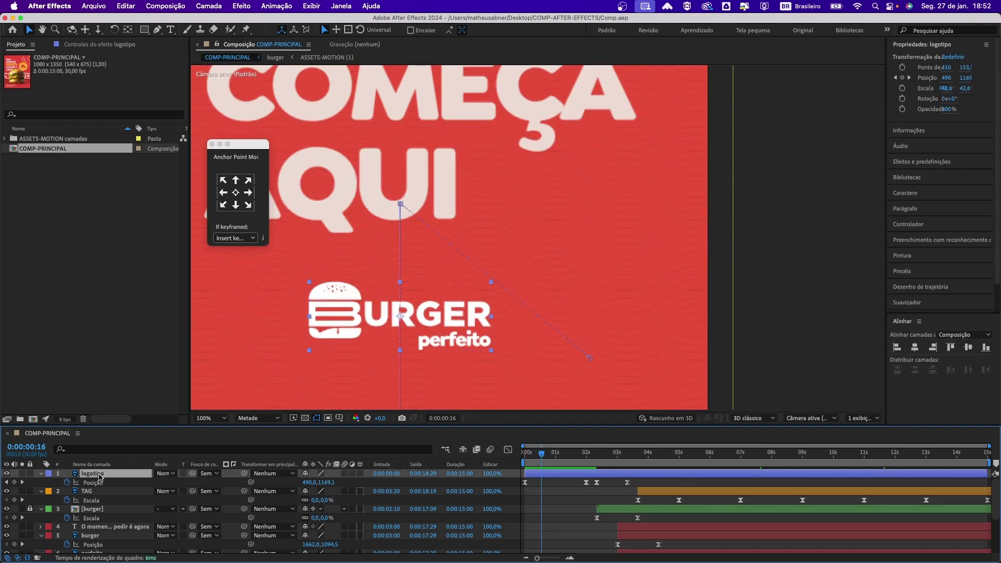
left_click(543, 457)
left_click_drag(543, 457, 627, 468)
scroll(573, 313, "down", 3)
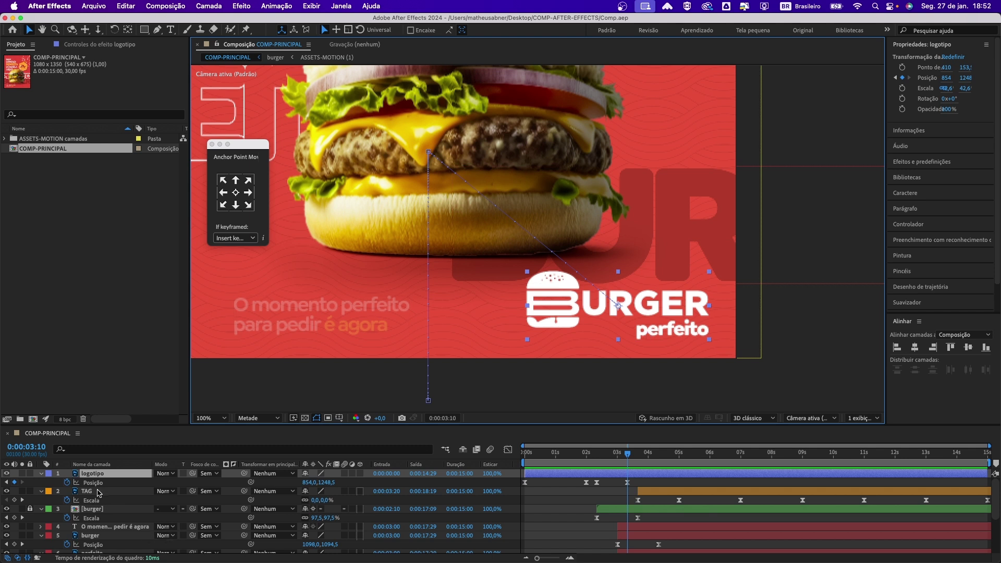
key("s")
key("p")
key("shift+s")
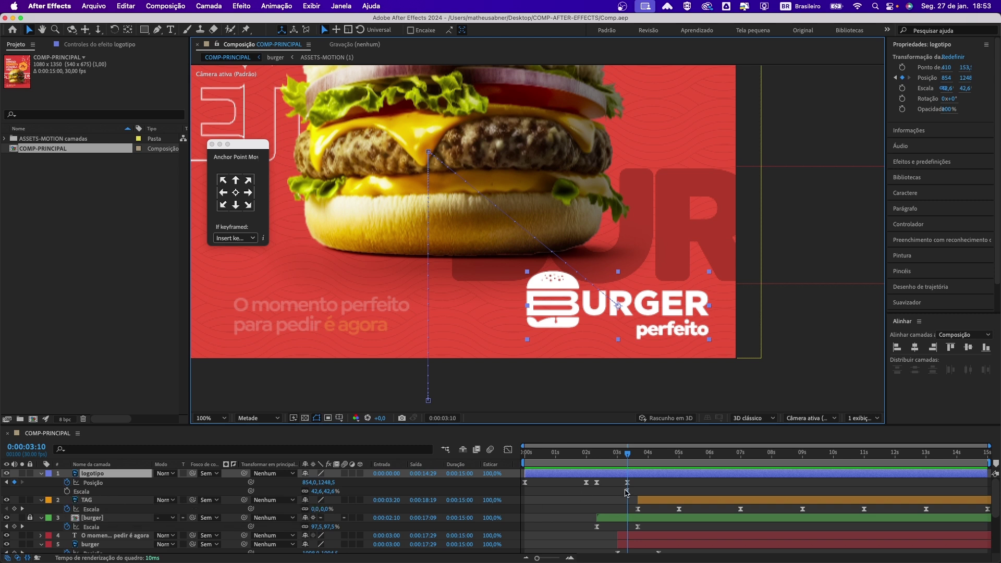
left_click(67, 492)
Add a second Scale keyframe to the logotipo layer at 0:00:02:10, keeping the current size
left_click_drag(627, 458, 597, 460)
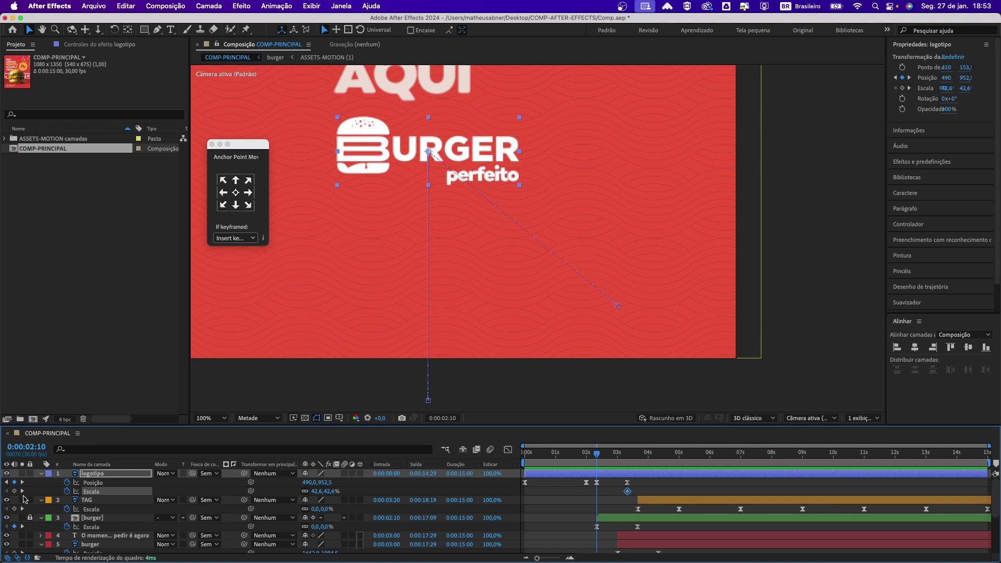
left_click(14, 492)
key("h")
left_click_drag(503, 241, 459, 279)
key("v")
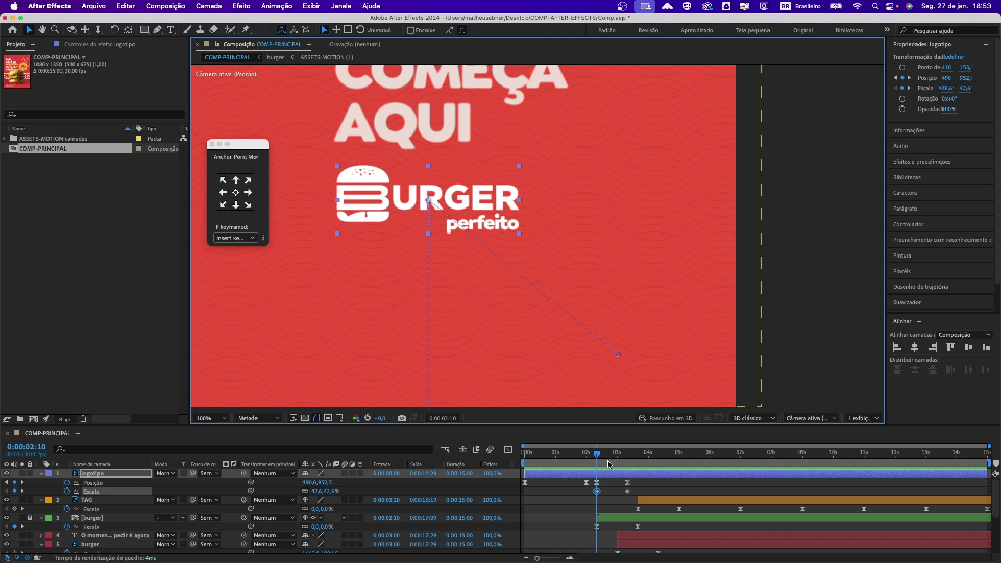
Shrink the logo to about 31.5% scale on its keyframe at 0:00:03:10
left_click_drag(597, 455, 627, 459)
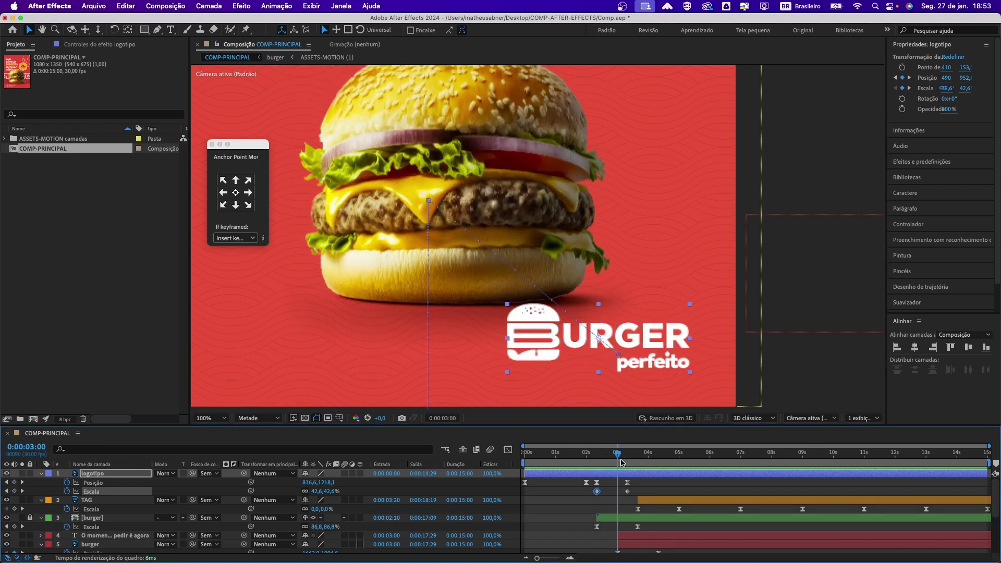
key("h")
left_click_drag(640, 372, 555, 297)
key("v")
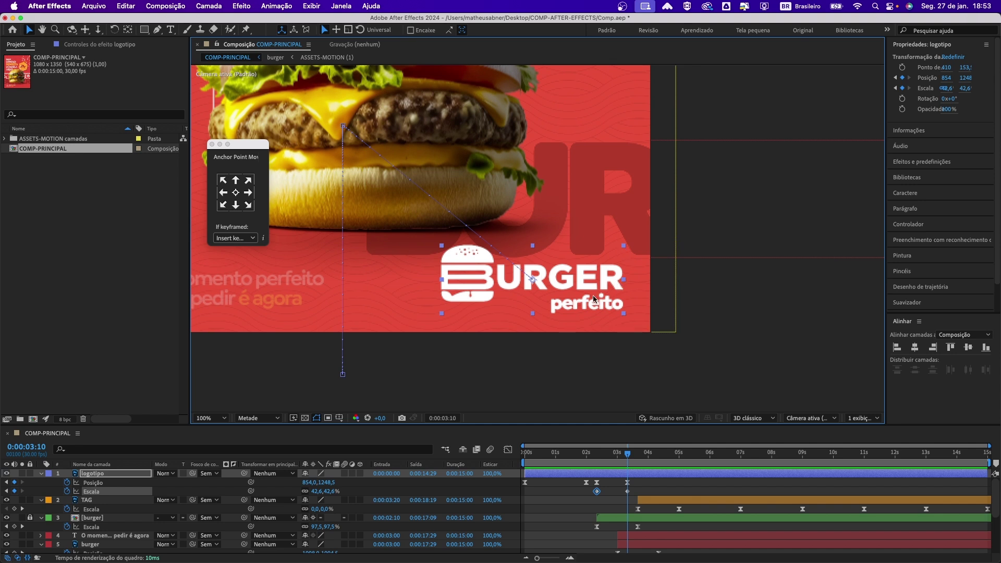
left_click(627, 491)
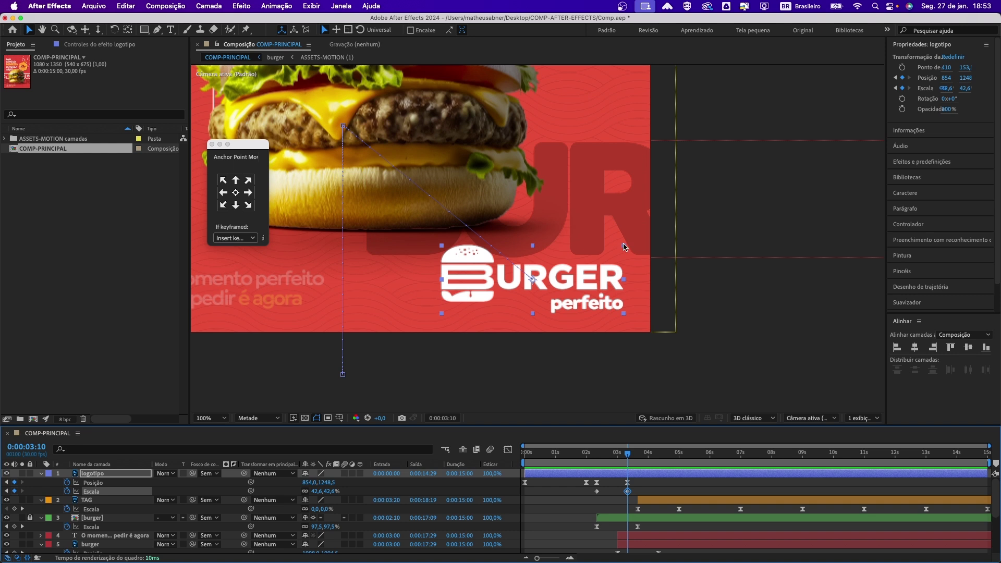
left_click_drag(625, 247, 590, 268)
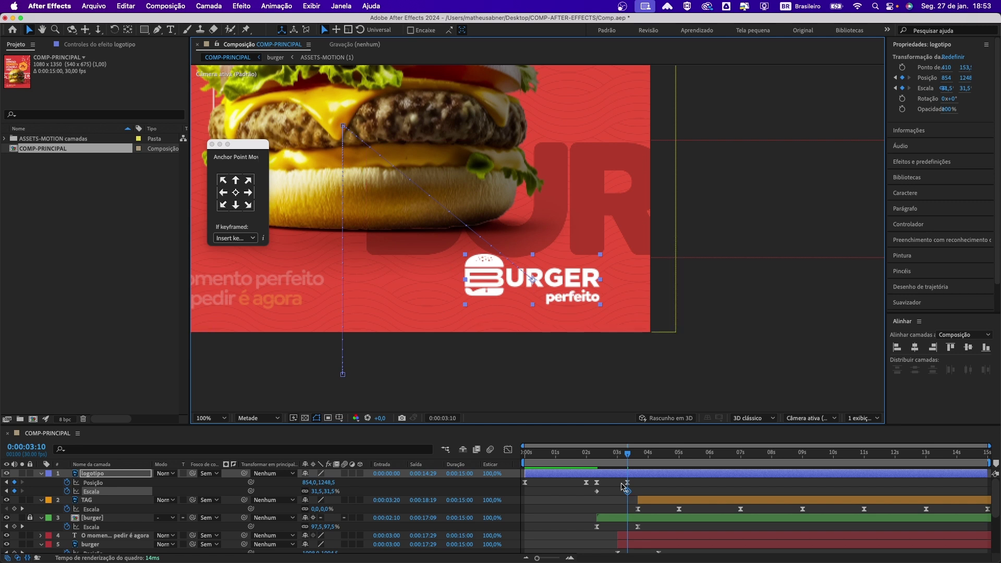
Move the logo closer to the poster's lower-right corner at 0:00:03:10, to position 907, 1276.5
left_click(625, 488)
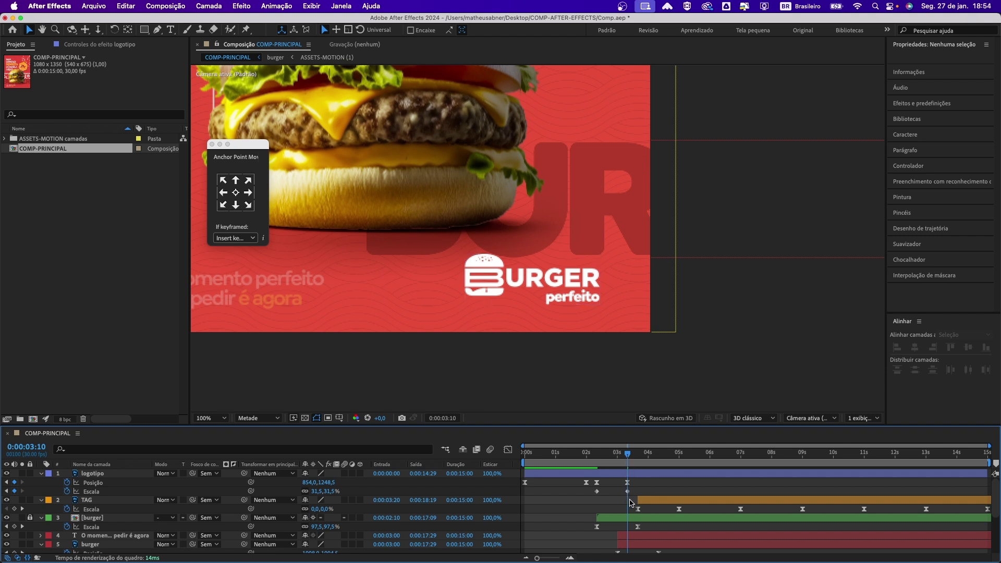
left_click_drag(575, 292, 615, 388)
scroll(598, 297, "down", 2)
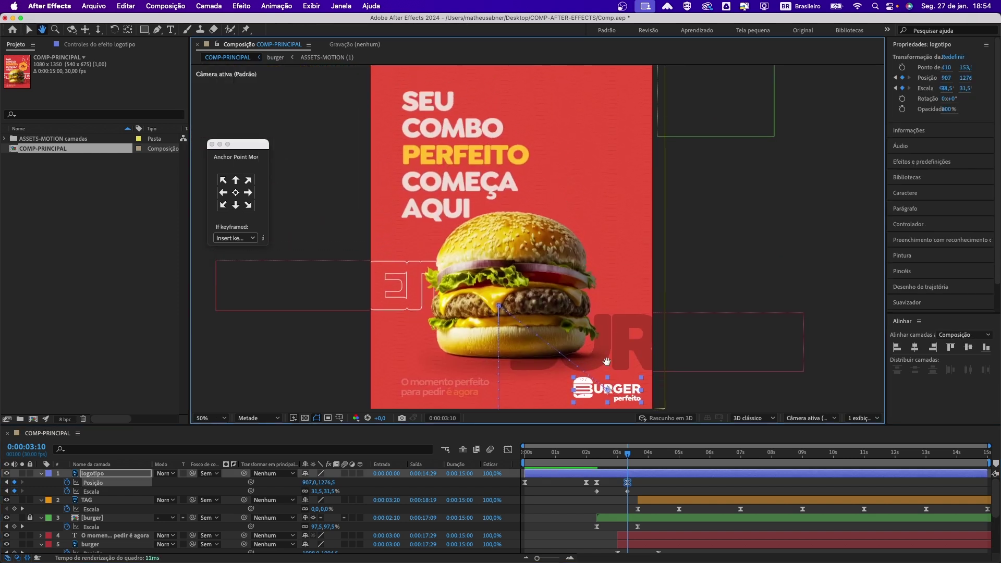
Preview the shrinking logo within the whole animation from the start and save the project
left_click_drag(628, 456, 586, 454)
key("space")
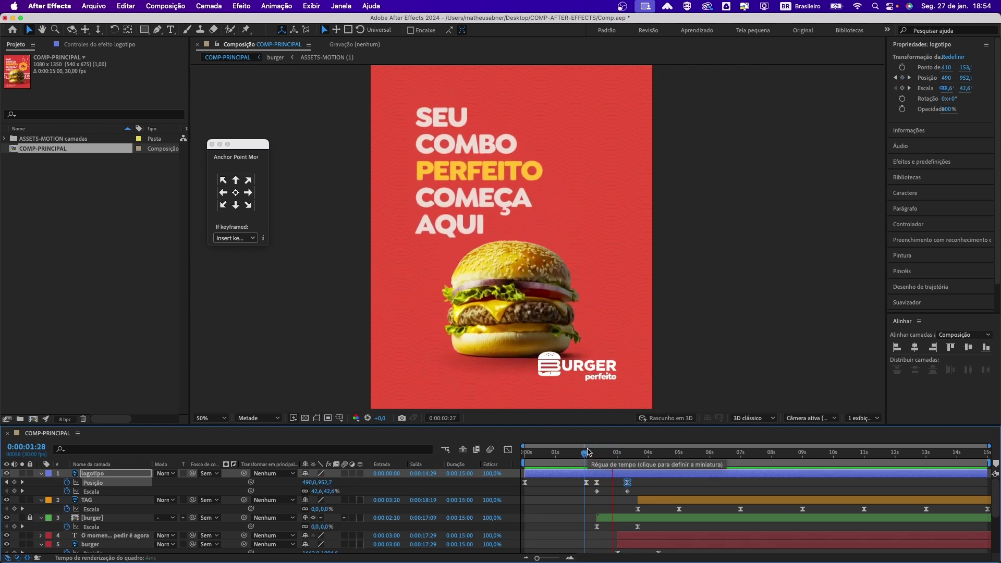
key("Home")
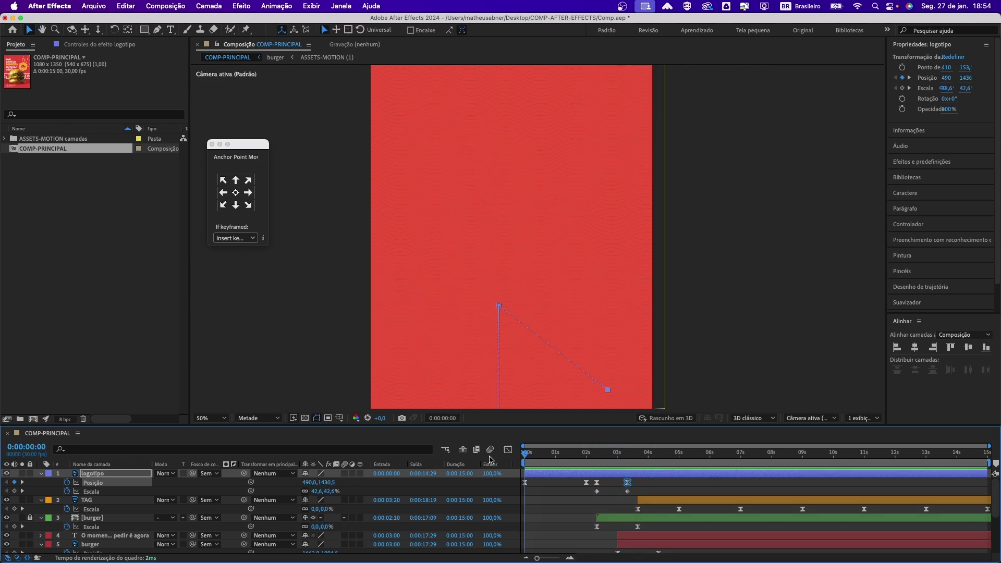
key("space")
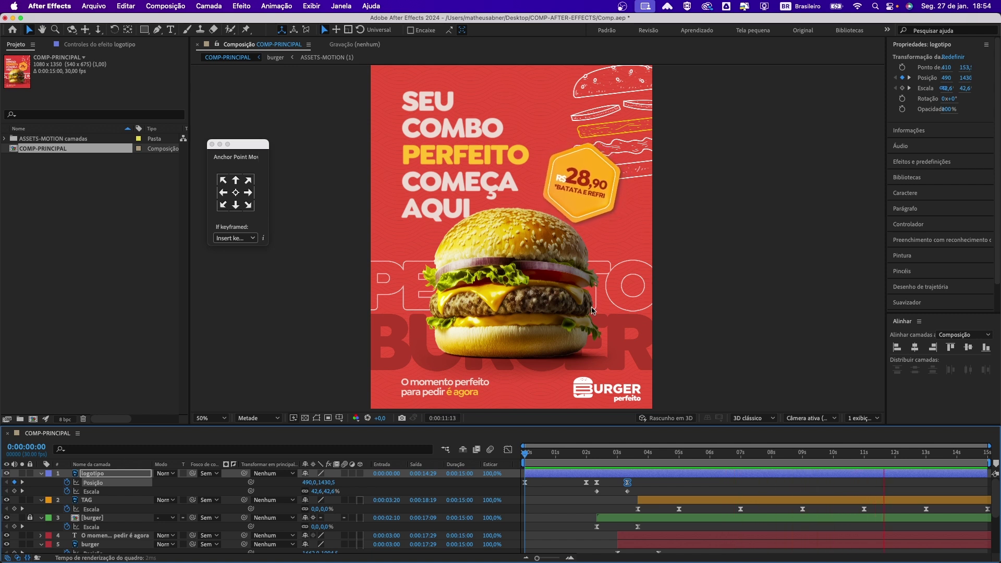
key("space")
key("super+s")
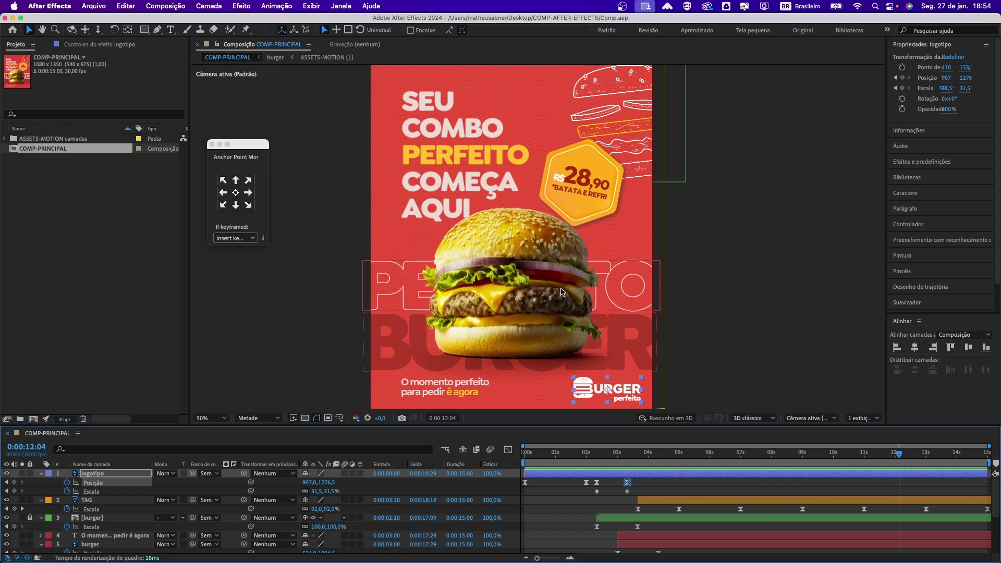
Set the current time to 0:00:03:10 and import the smoke video 4954787_Coll_halloween_-Realistic_1920x1080.mp4 from the ASSETS folder in Finder
left_click(128, 205)
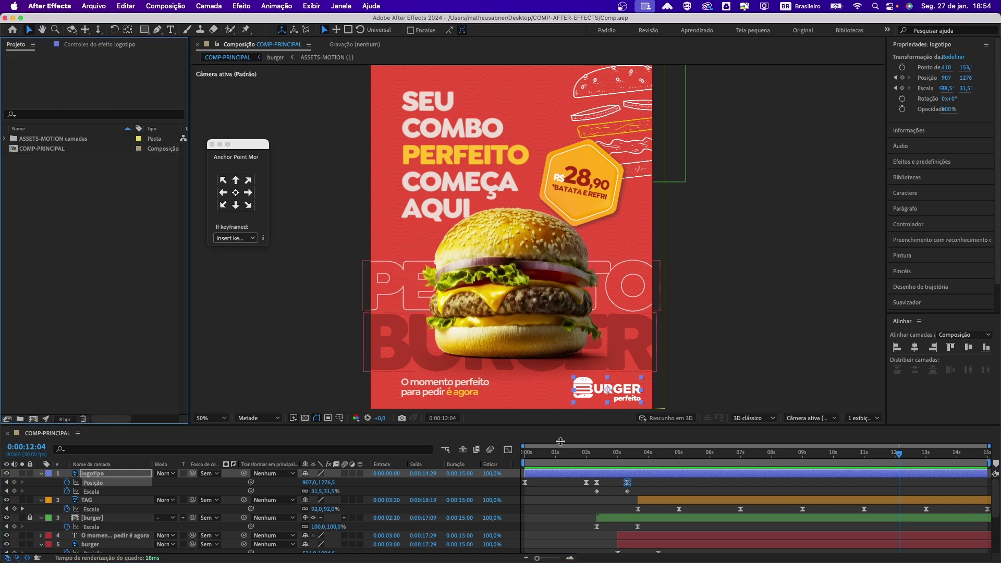
left_click_drag(895, 458, 628, 492)
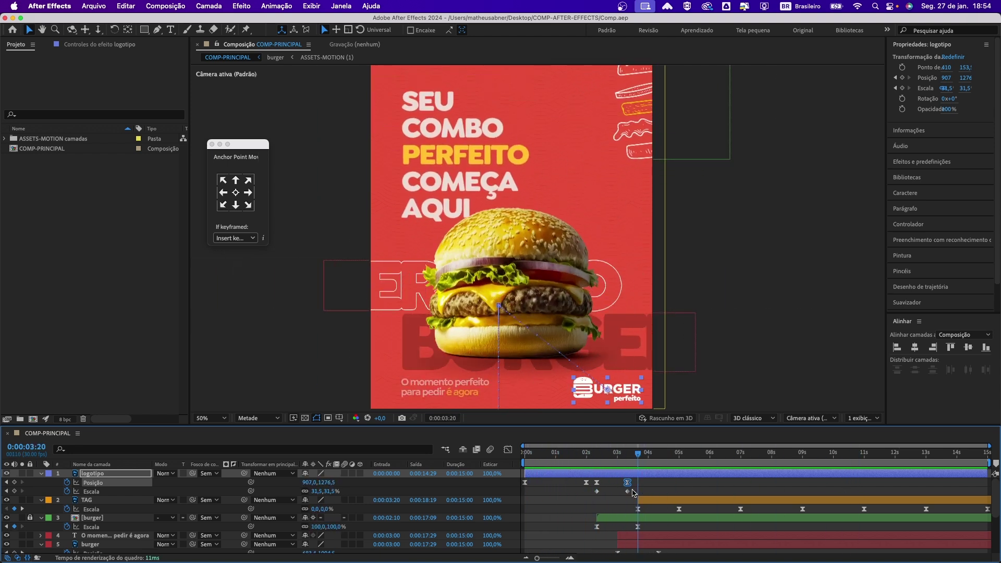
left_click(95, 235)
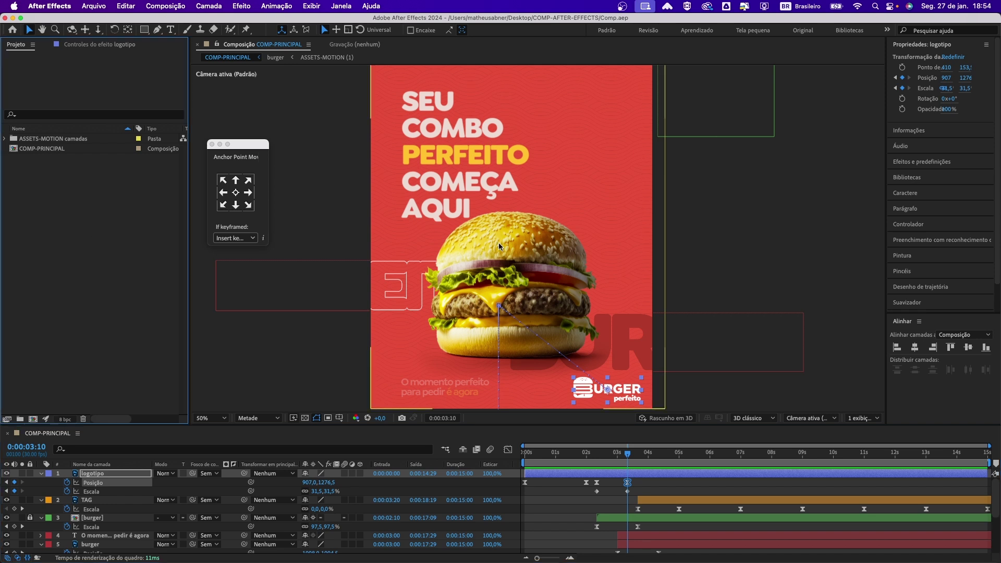
mouse_move(383, 561)
left_click(294, 542)
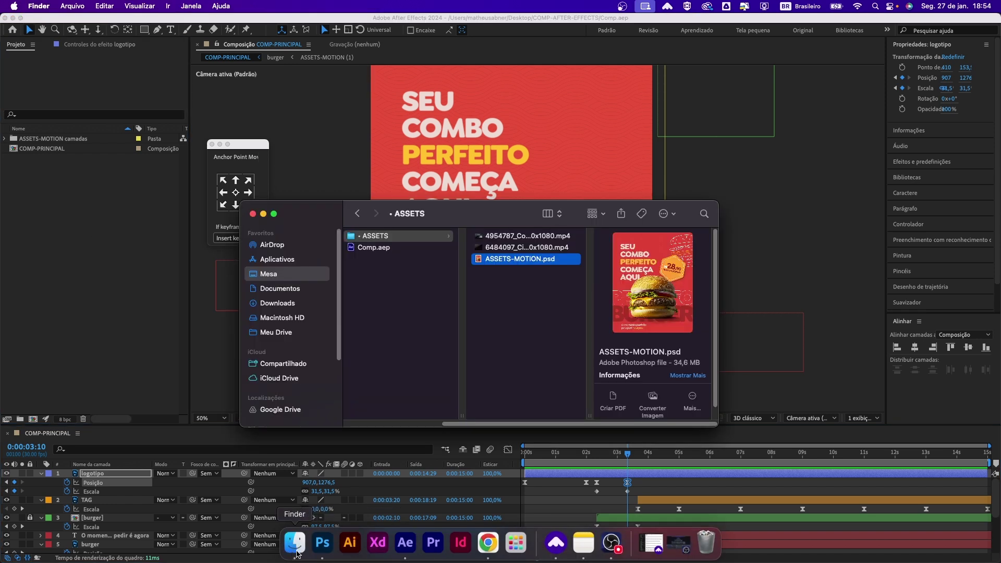
left_click(515, 237)
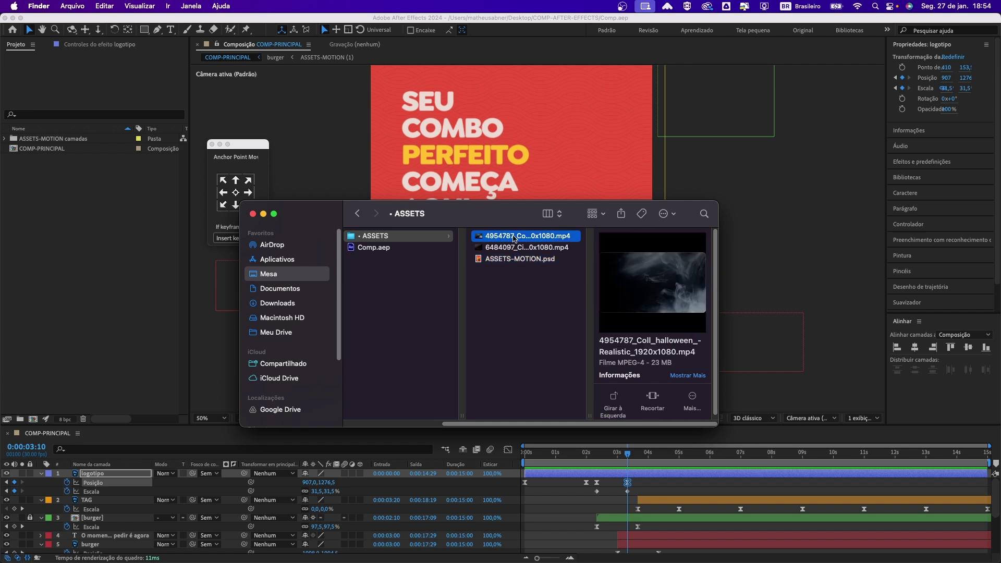
key("super+Tab")
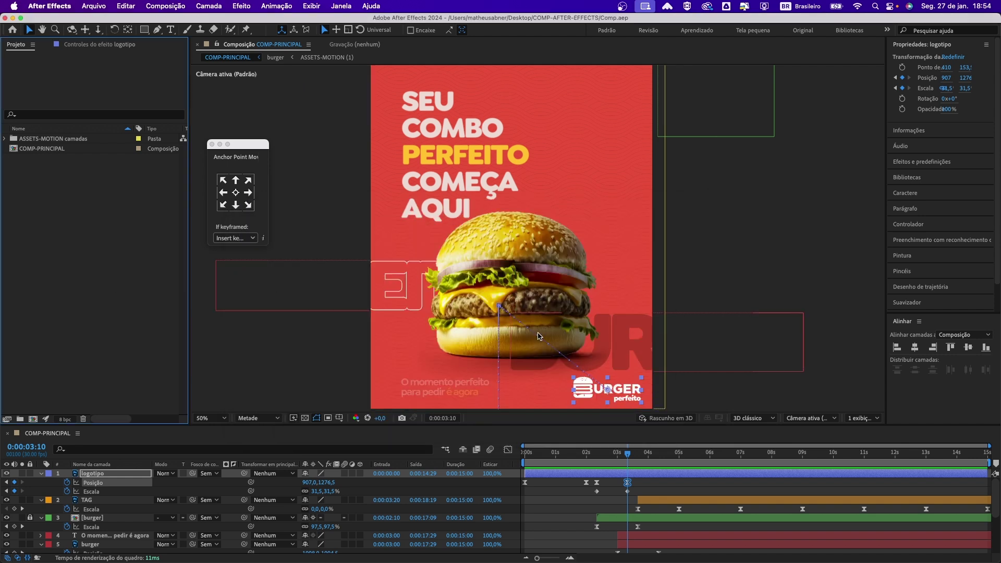
scroll(522, 261, "up", 2)
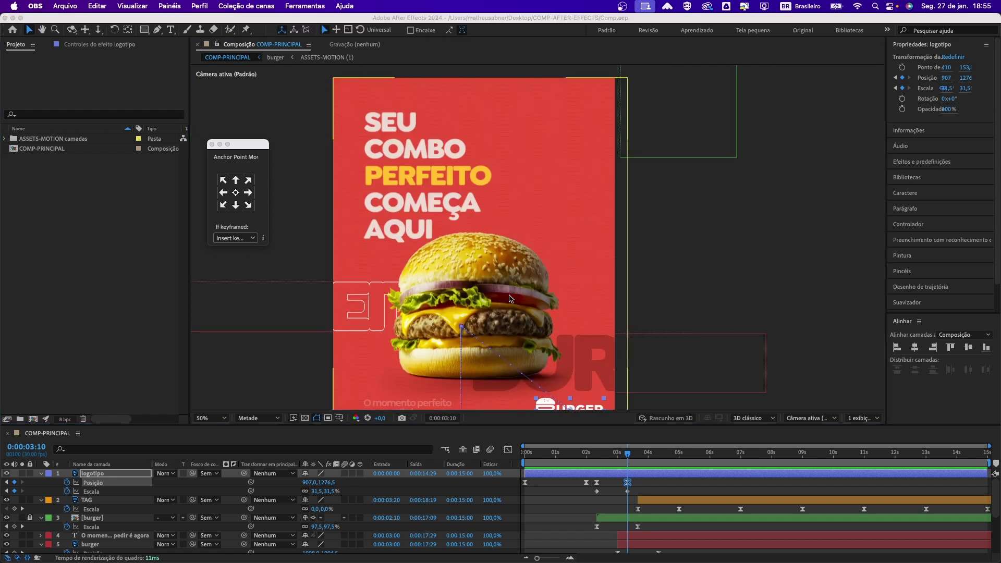
left_click(288, 542)
left_click_drag(526, 239, 70, 235)
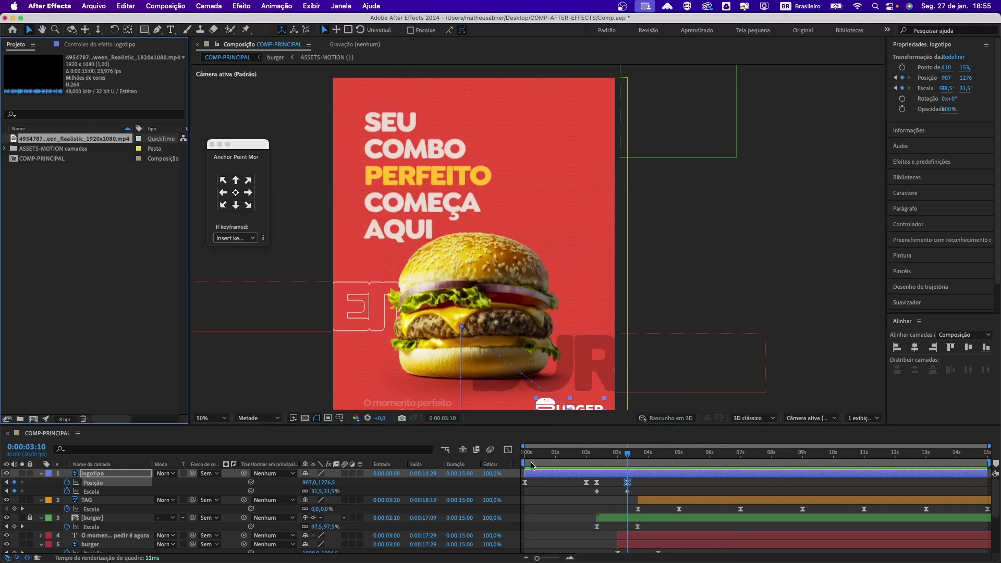
Place the smoke video above the logotipo layer in COMP-PRINCIPAL and rotate it to 90°
key("comma")
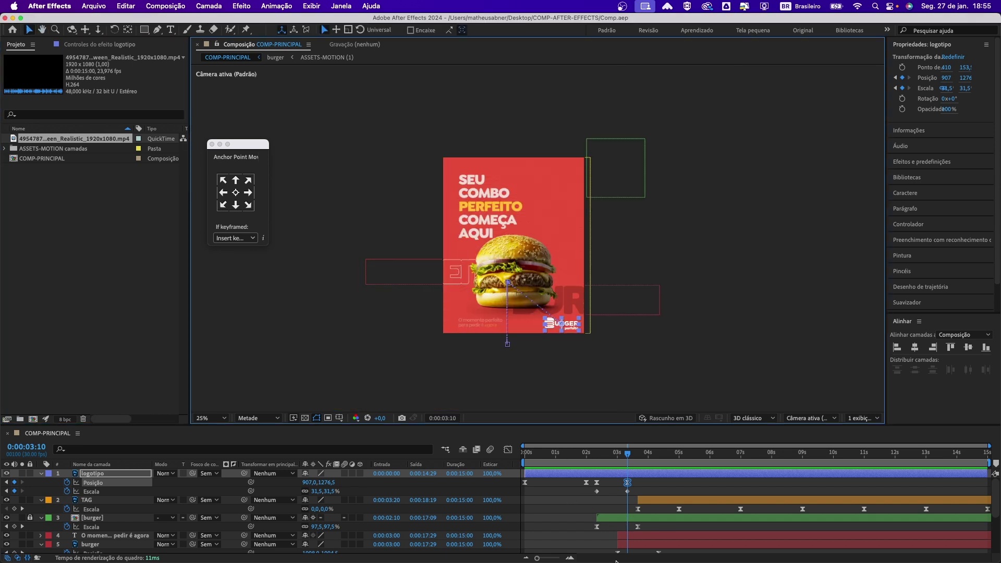
left_click_drag(50, 136, 101, 474)
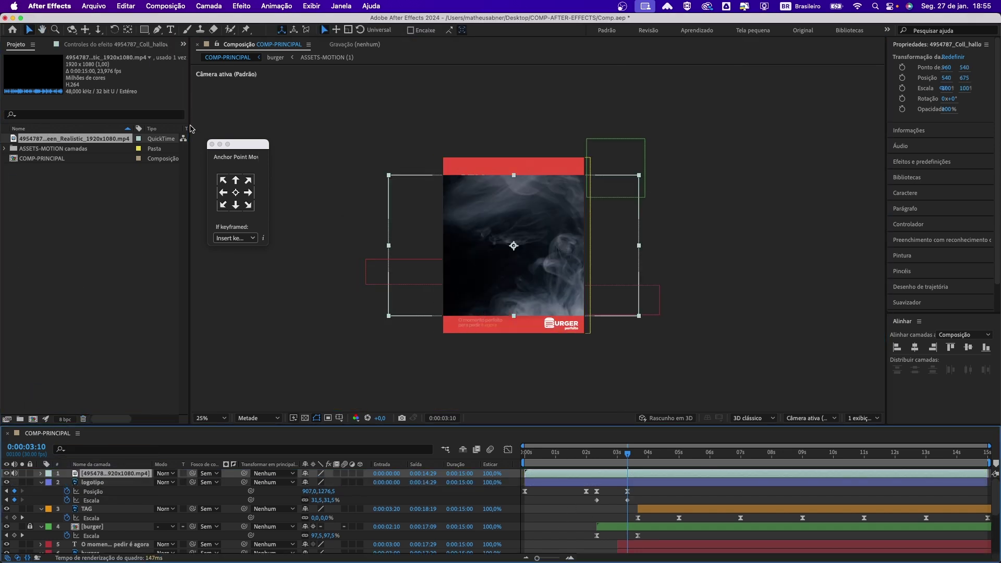
left_click(72, 30)
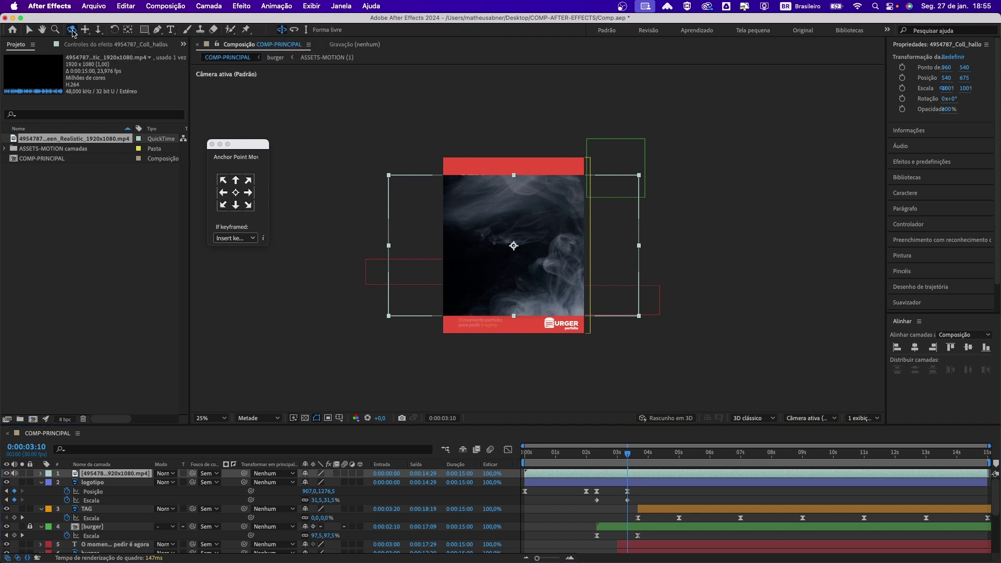
left_click(116, 31)
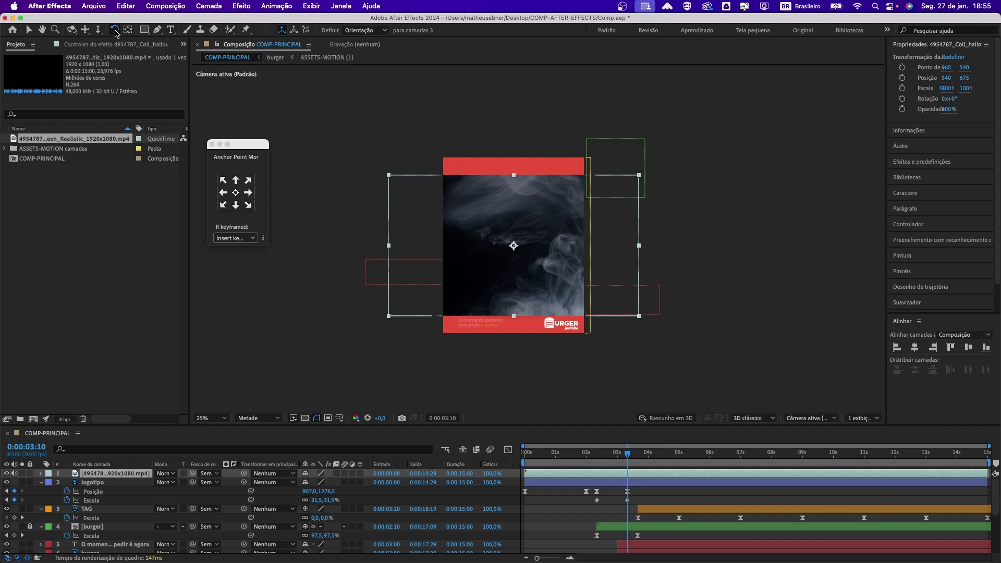
left_click_drag(557, 208, 543, 284)
Enlarge the smoke video to about 110% and position it over the poster at about 540, 955
left_click(28, 30)
left_click_drag(547, 198, 546, 234)
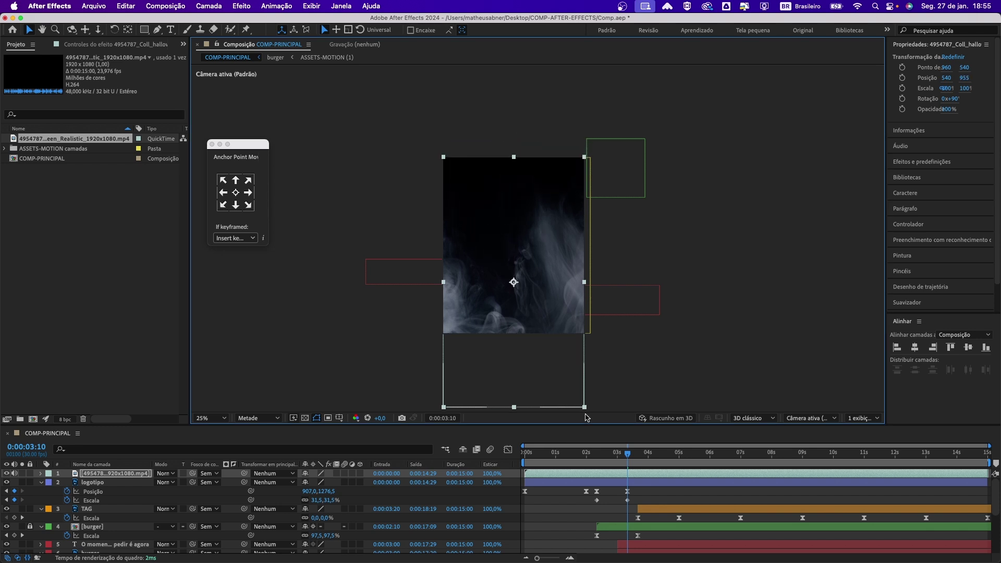
left_click_drag(584, 409, 592, 415)
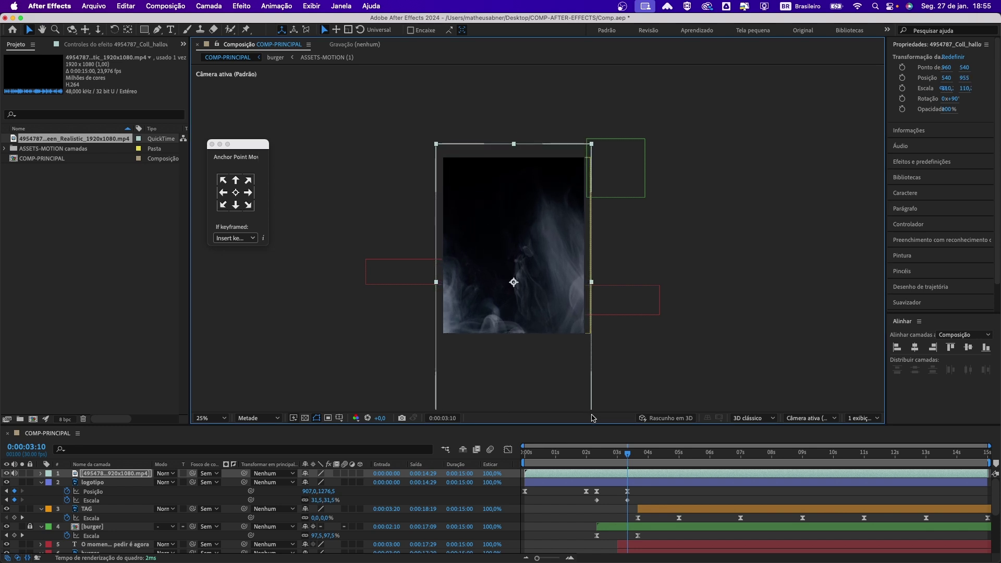
left_click_drag(563, 275, 562, 284)
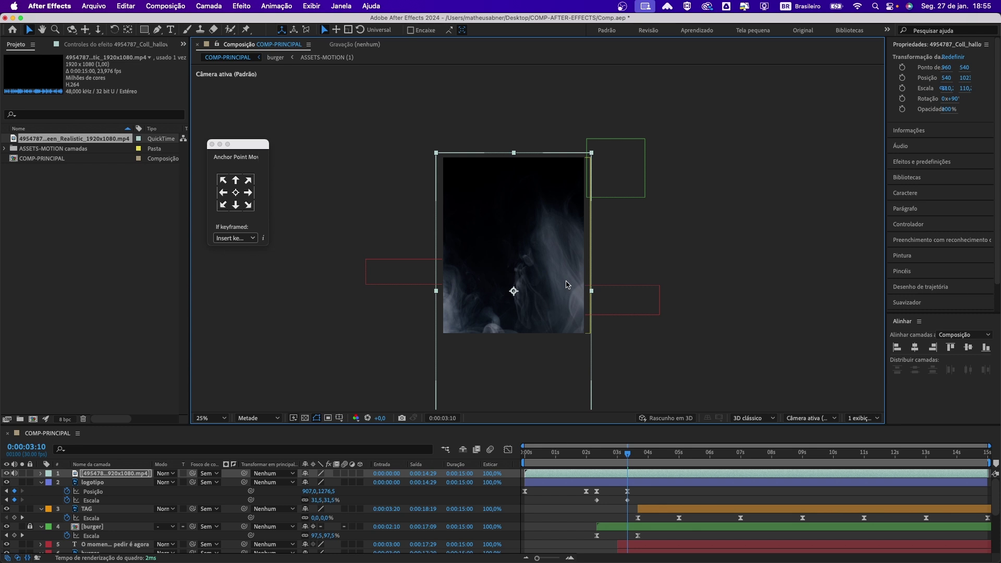
mouse_move(549, 328)
left_mouse_down()
mouse_move(540, 252)
mouse_move(530, 292)
mouse_move(540, 332)
left_mouse_up()
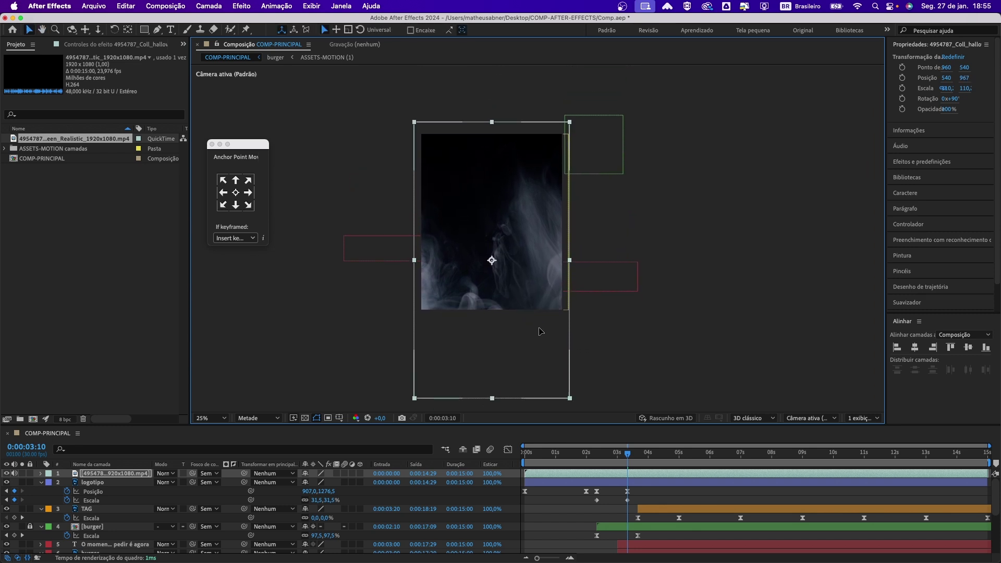
left_click(622, 340)
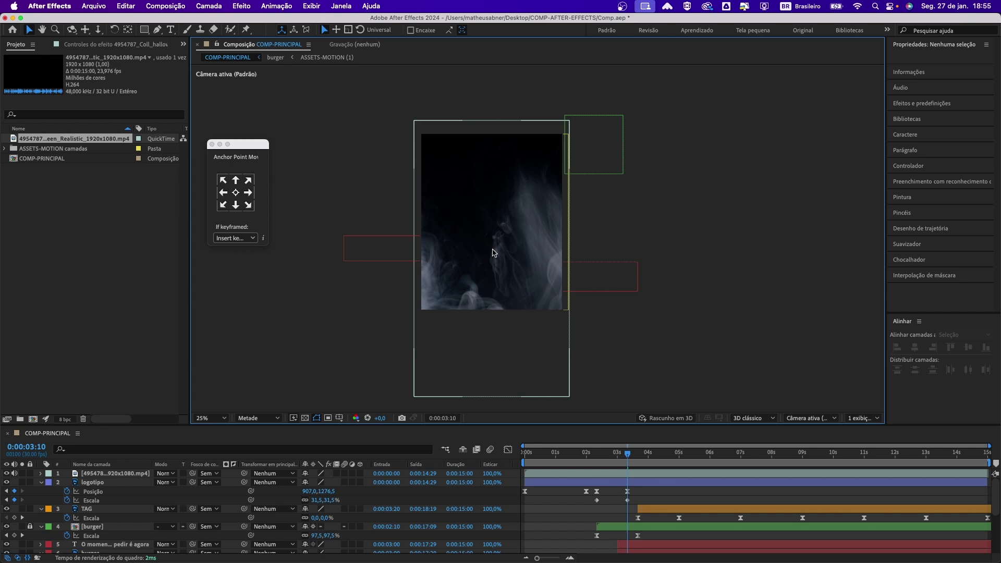
Try the Clarear blending mode on the smoke video layer
key("period")
scroll(527, 256, "left", 5)
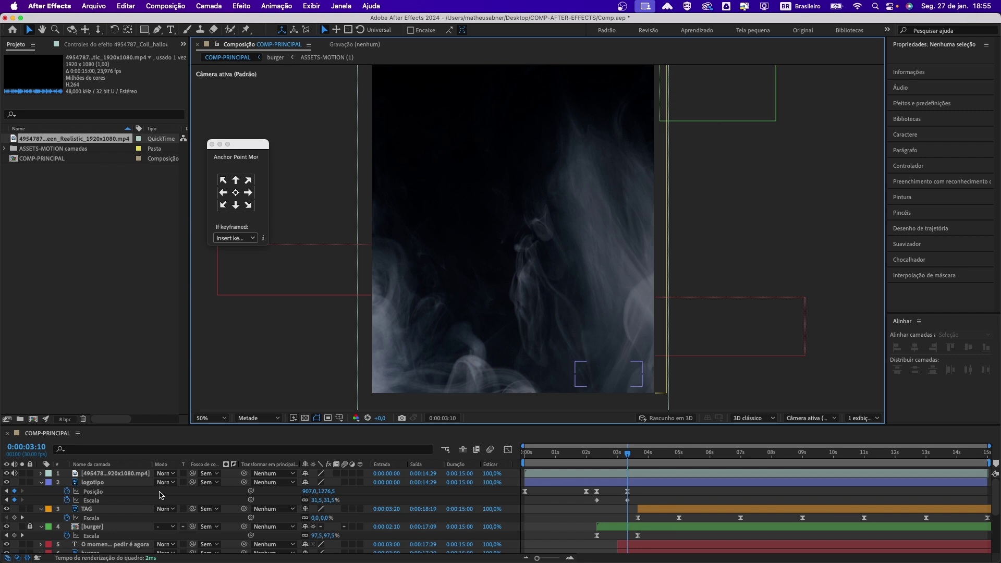
left_click(543, 477)
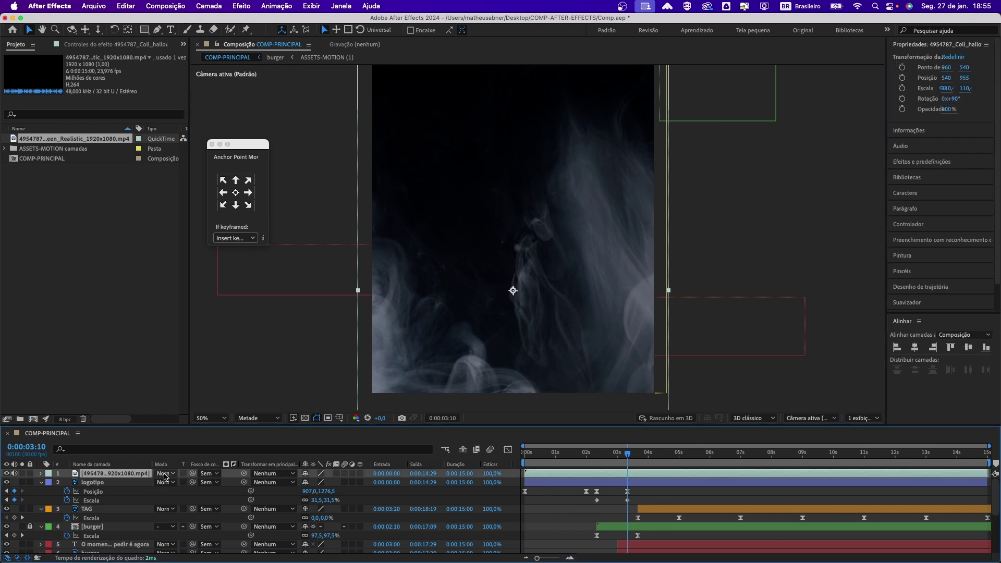
left_click(165, 474)
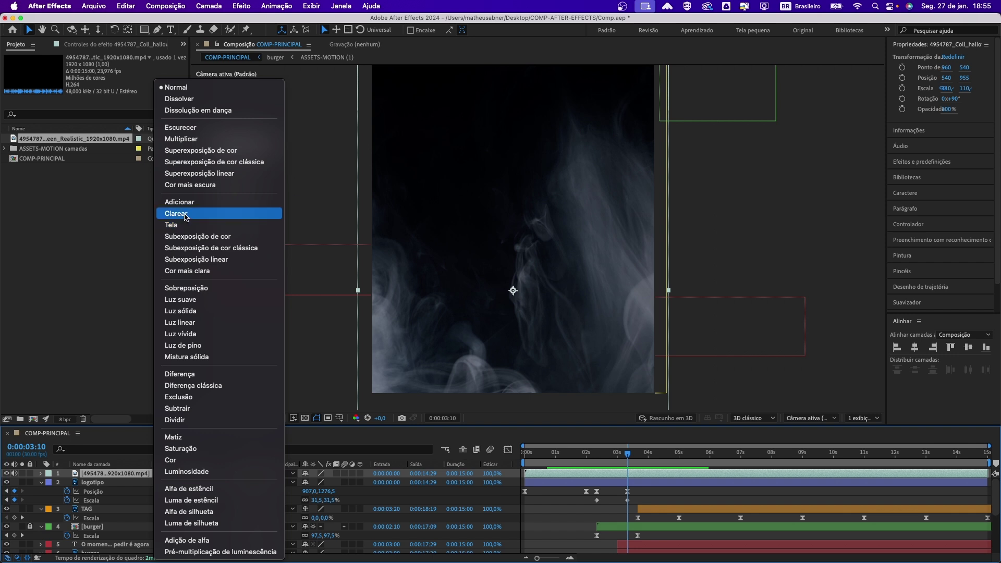
left_click(184, 214)
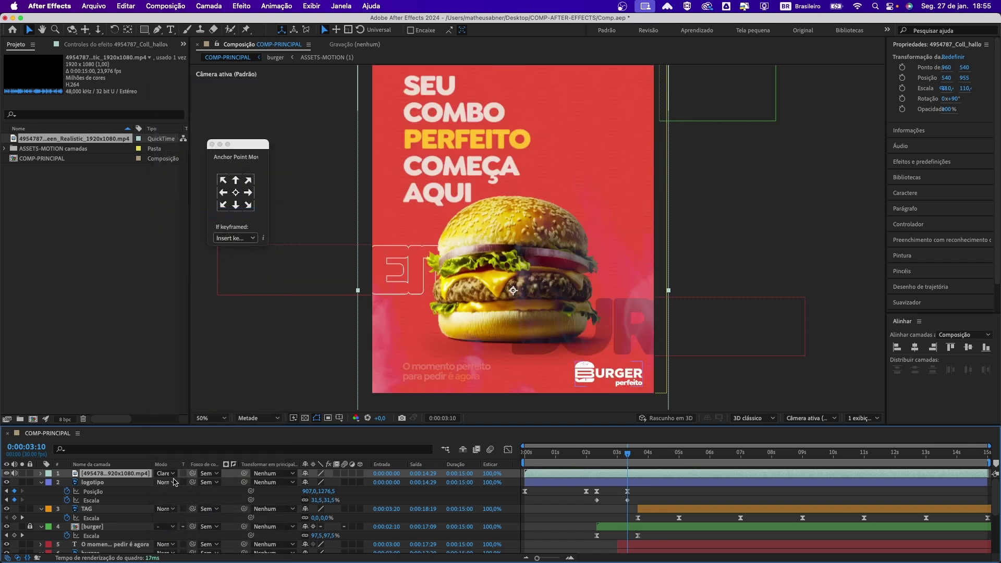
Try the Tela blending mode on the smoke video layer and check it at 0:00:11:00 and 0:00:03:00
left_click(172, 475)
left_click(172, 228)
left_click_drag(628, 452, 863, 467)
scroll(505, 317, "down", 2)
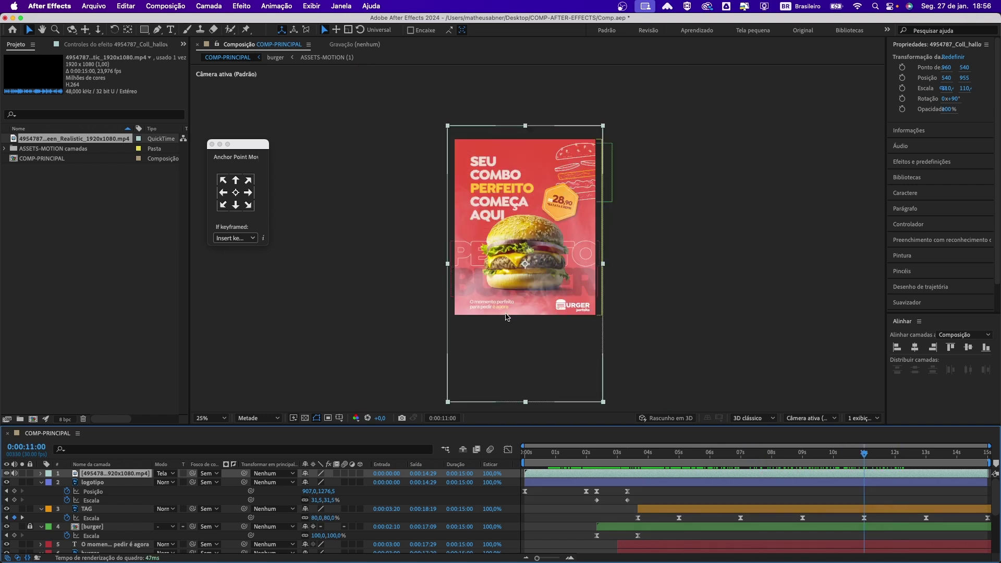
left_click_drag(867, 458, 617, 443)
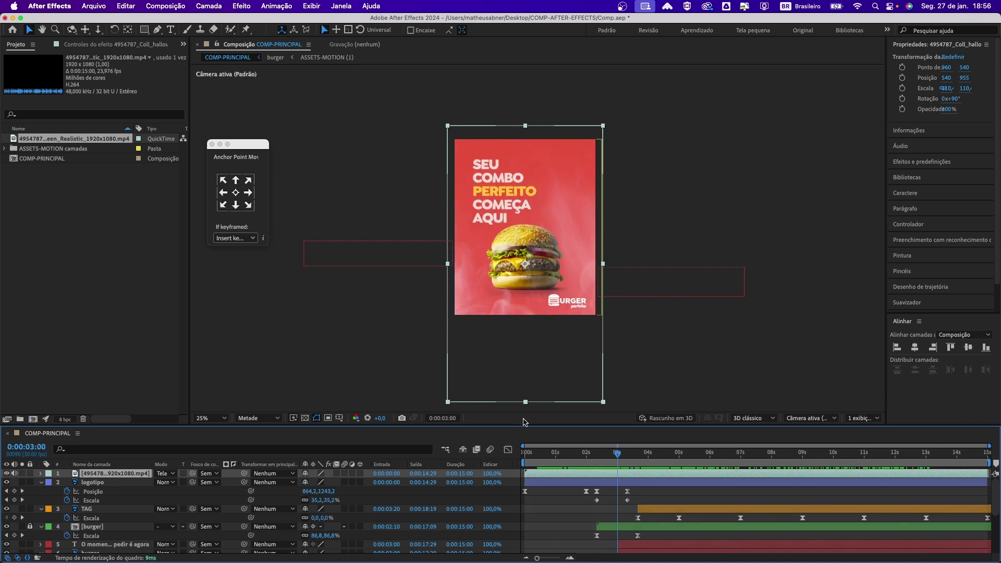
Set the smoke video layer's blending mode to Subexposição de cor, checking it near 0:00:04:29
left_click(165, 473)
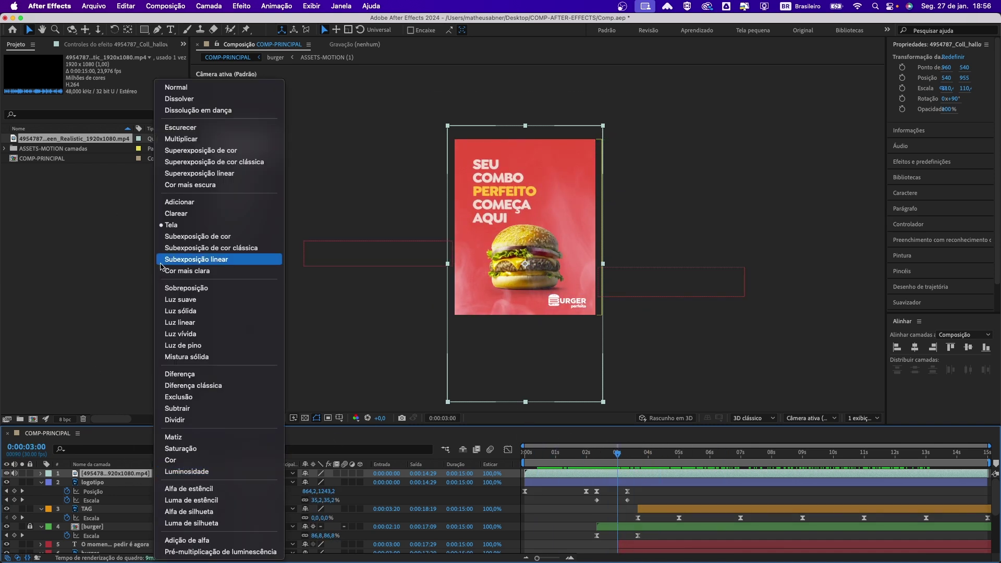
left_click(169, 244)
left_click_drag(619, 457, 678, 454)
left_click(165, 473)
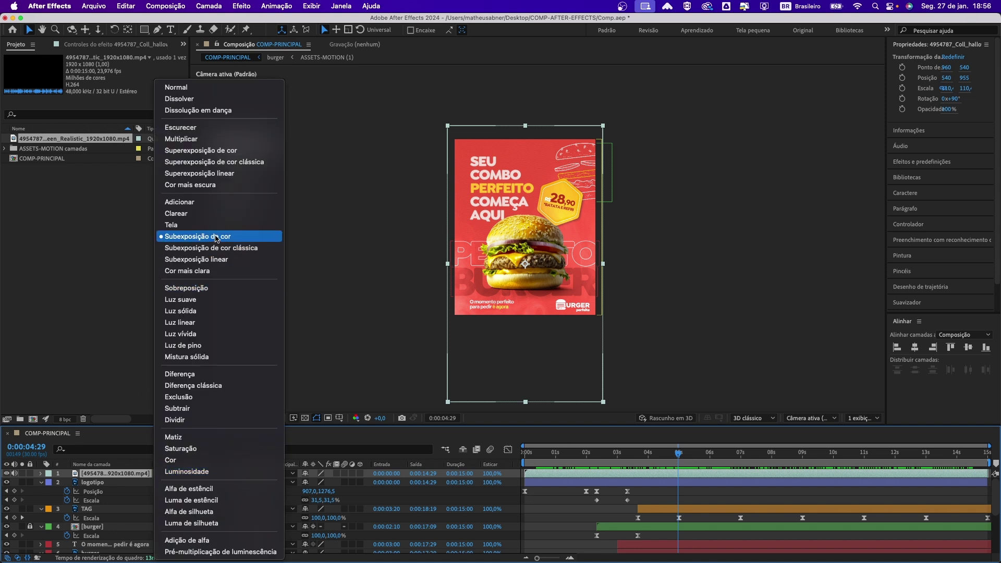
left_click(197, 236)
Scrub through the blended smoke and preview the whole animation from the start
left_click_drag(675, 454, 843, 469)
key(".")
key("comma")
left_click(639, 312)
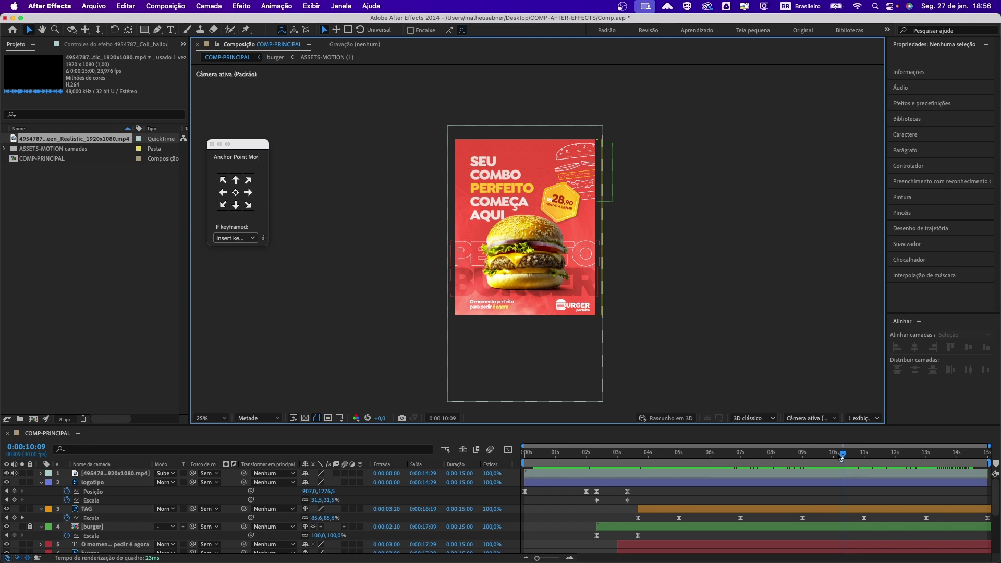
left_click_drag(839, 457, 499, 464)
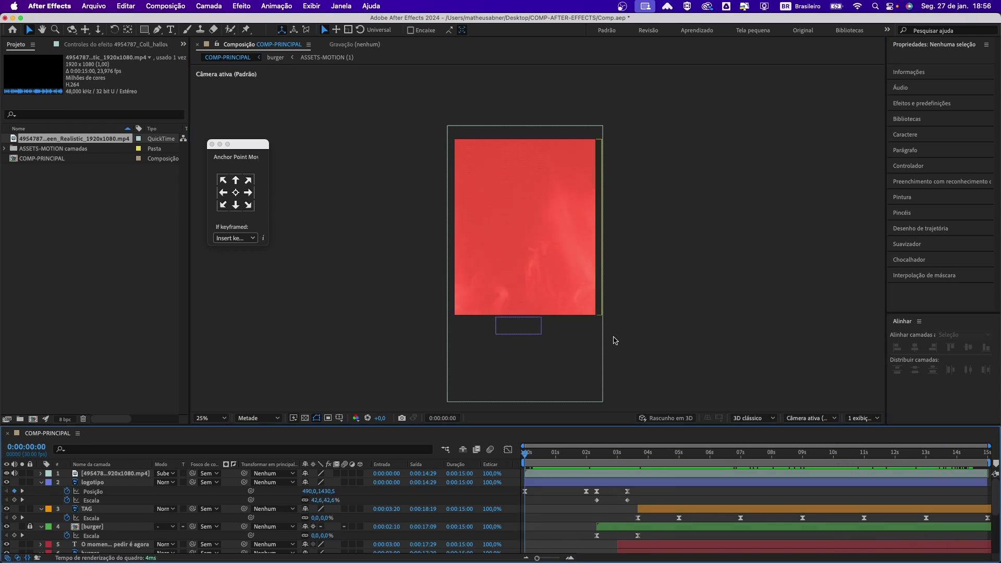
key("space")
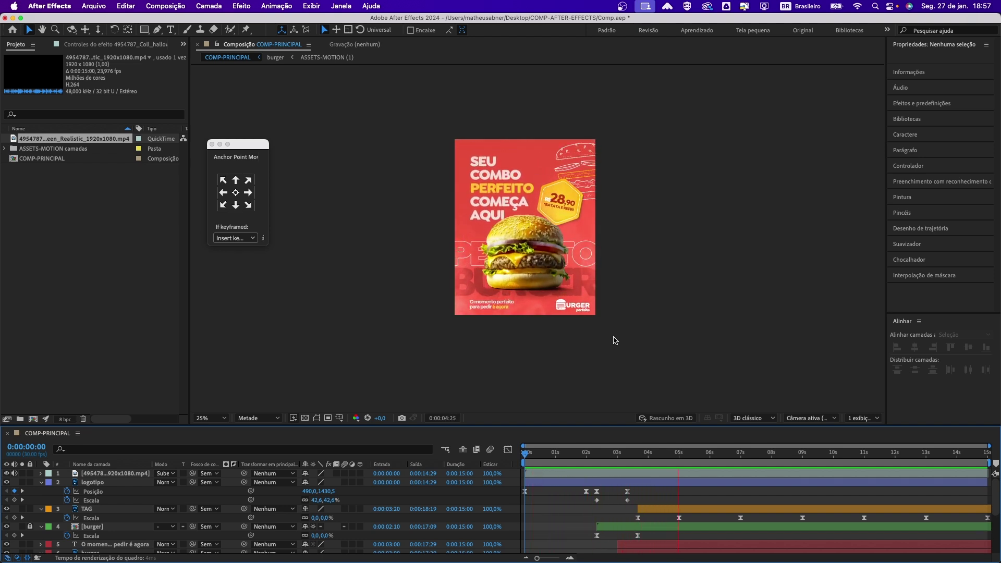
key("space")
Rename the COMP-PRINCIPAL composition as FEED
left_click(62, 219)
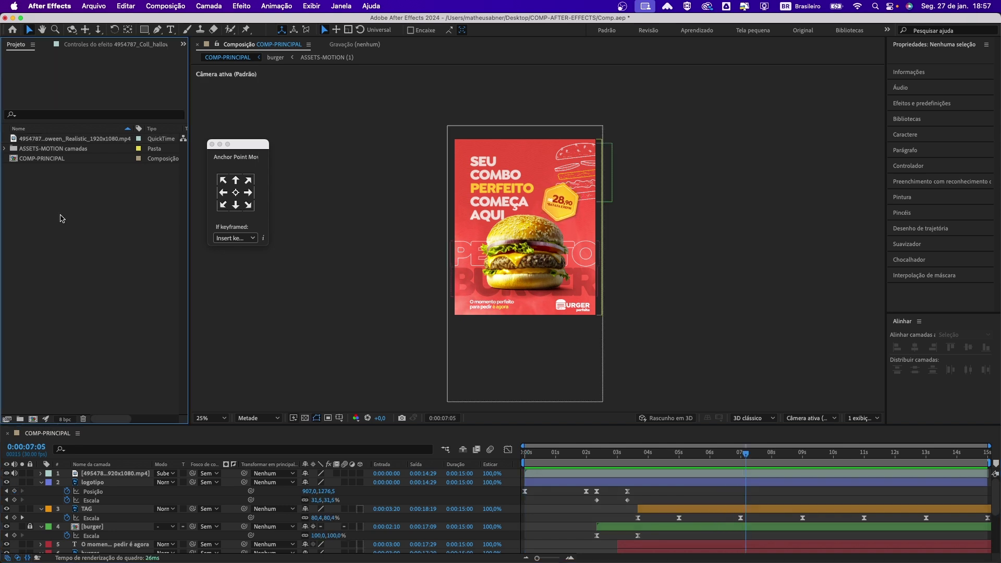
left_click(58, 160)
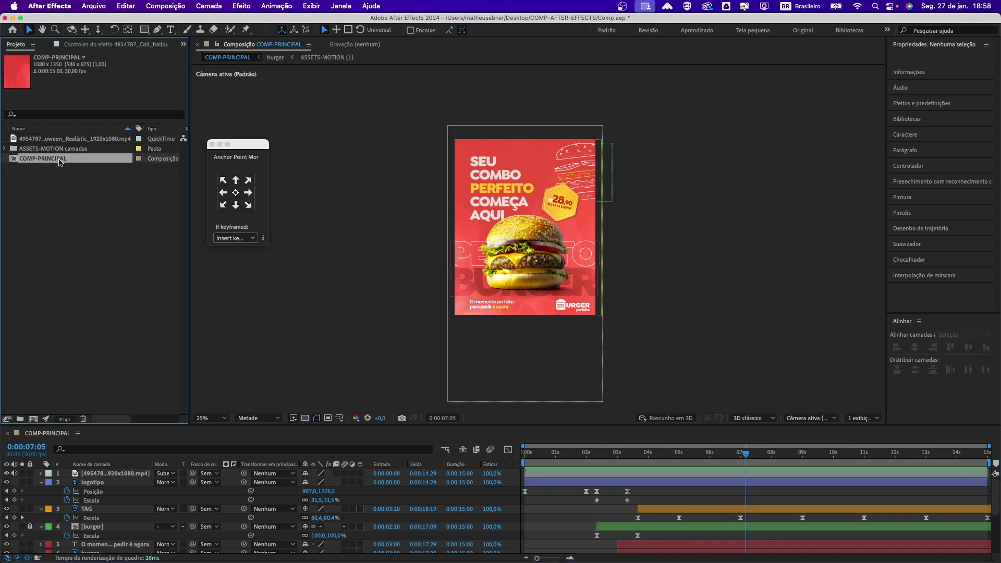
right_click(59, 162)
left_click(73, 334)
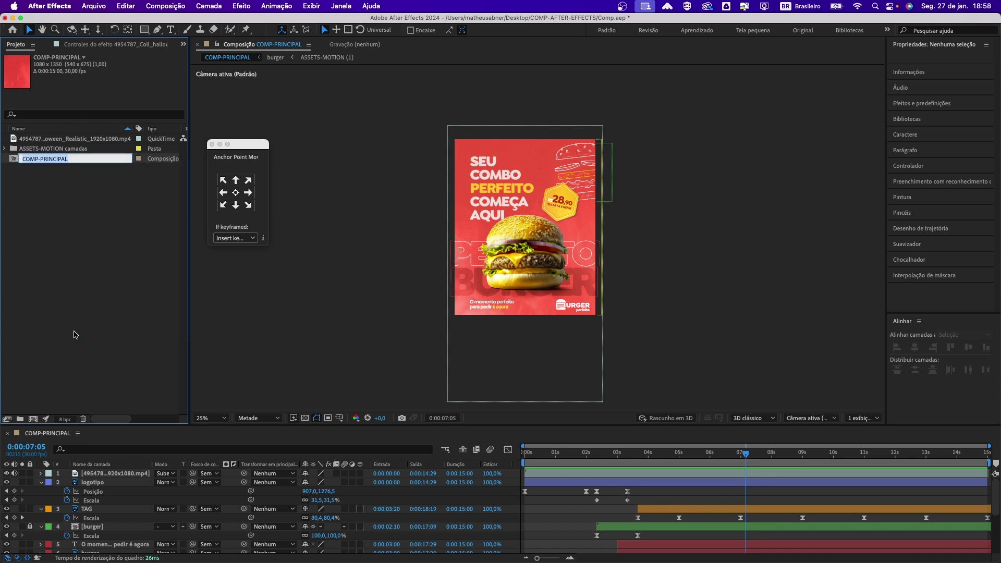
type("P")
key("Return")
left_click(81, 224)
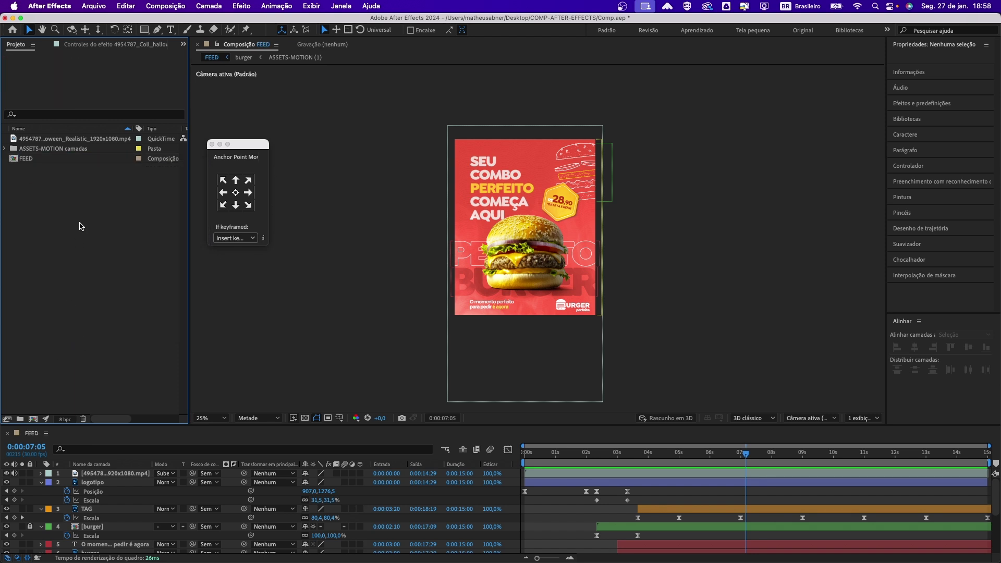
Duplicate the FEED composition and rename the copy as STORY
left_click(50, 164)
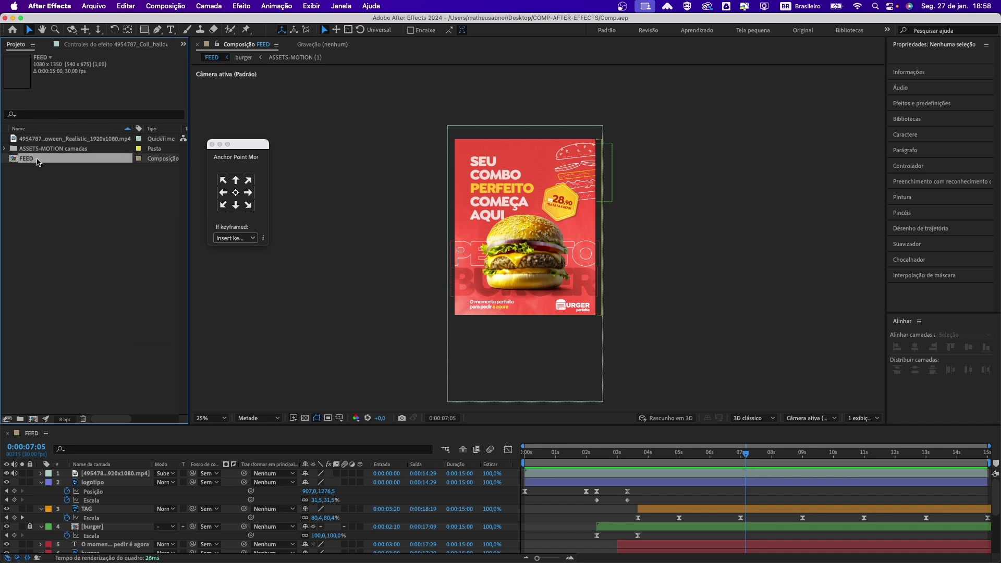
right_click(37, 162)
left_click(29, 159)
key("super+d")
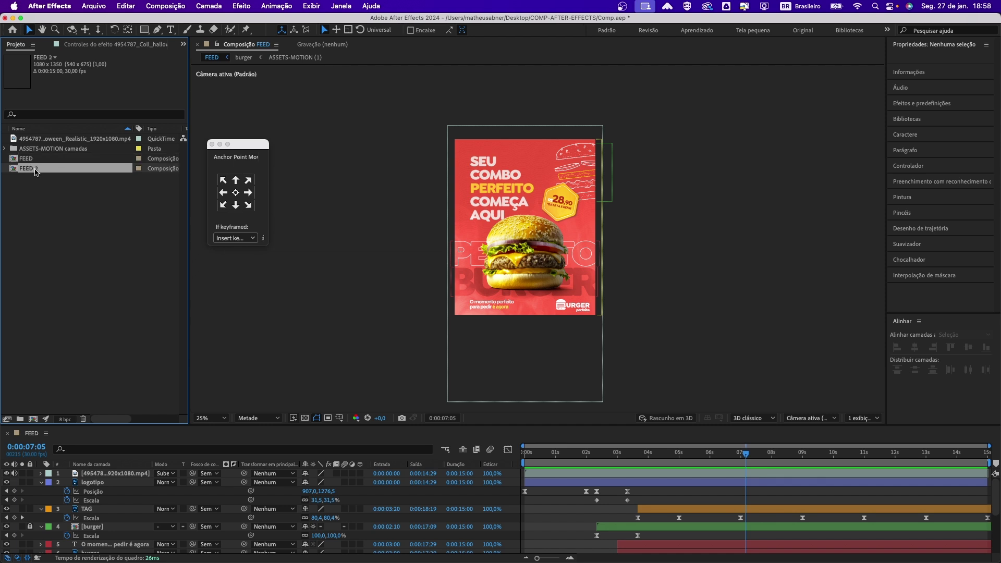
right_click(35, 169)
left_click(50, 338)
key("BackSpace")
type("STORY")
key("Return")
Open the STORY composition, re-enable its display refresh and look over the artwork
double_click(46, 168)
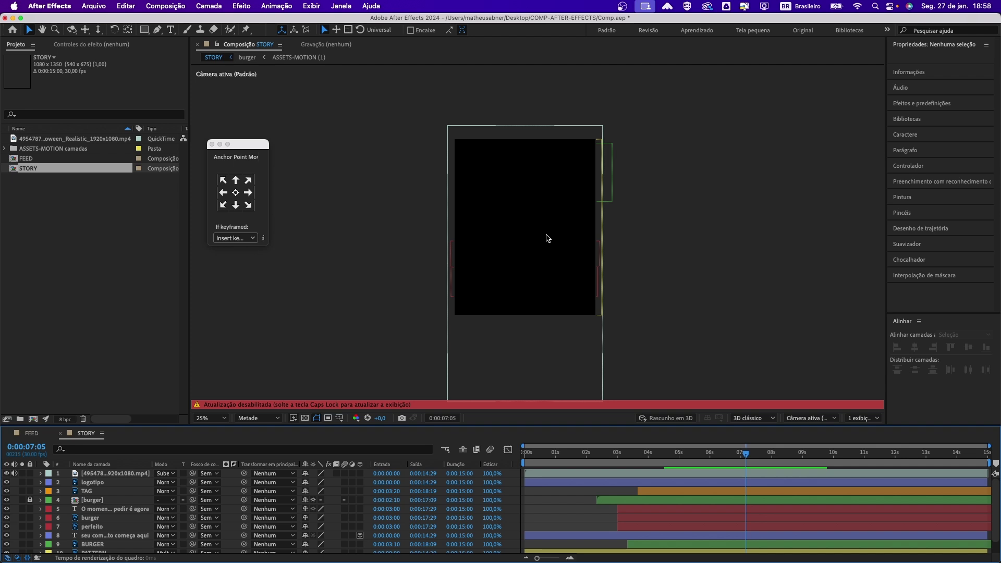
key("Caps_Lock")
scroll(545, 236, "up", 2)
left_click(545, 235)
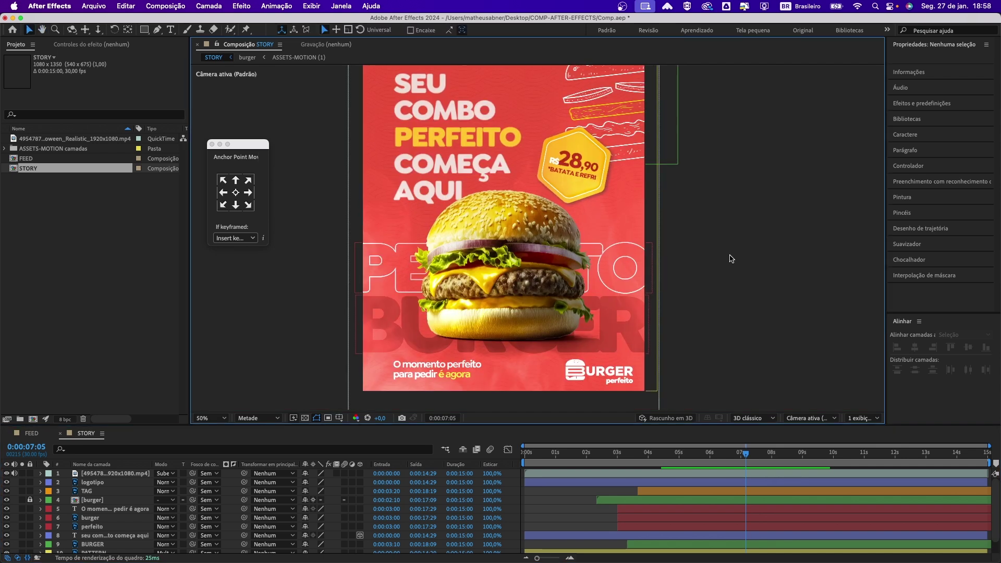
left_click_drag(560, 210, 550, 220)
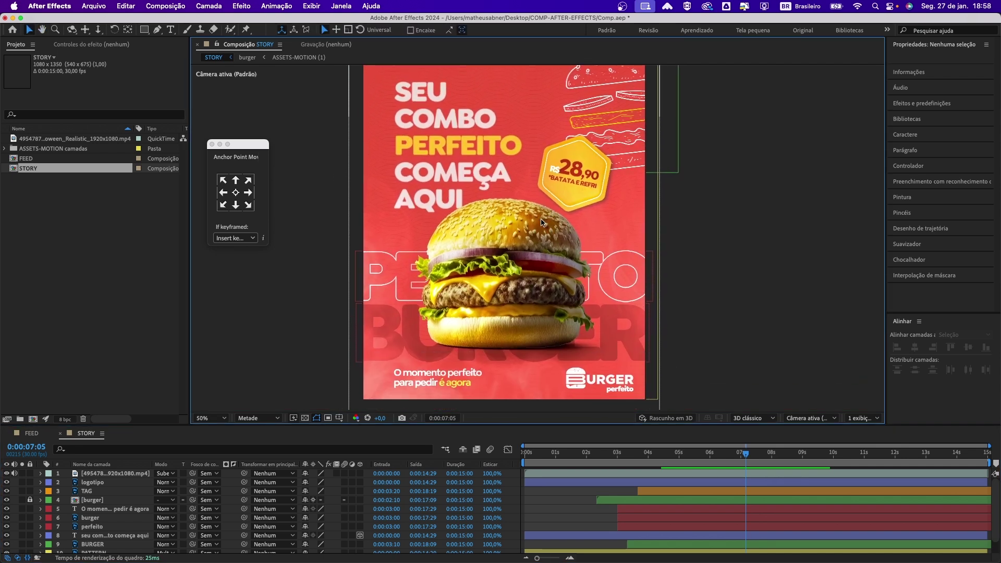
scroll(543, 221, "down", 2)
key("v")
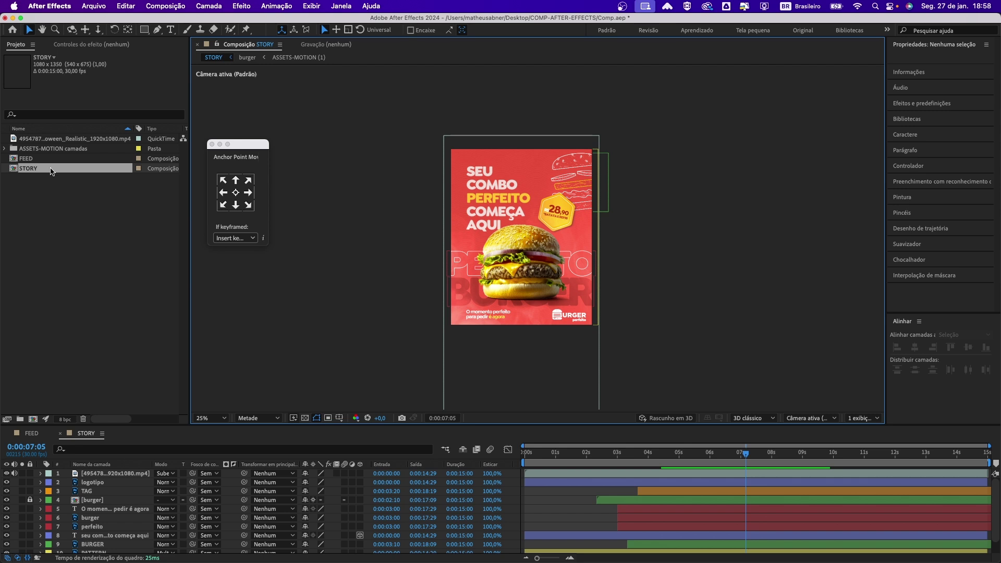
Set the STORY composition's height to 1920 px in its composition settings
right_click(52, 170)
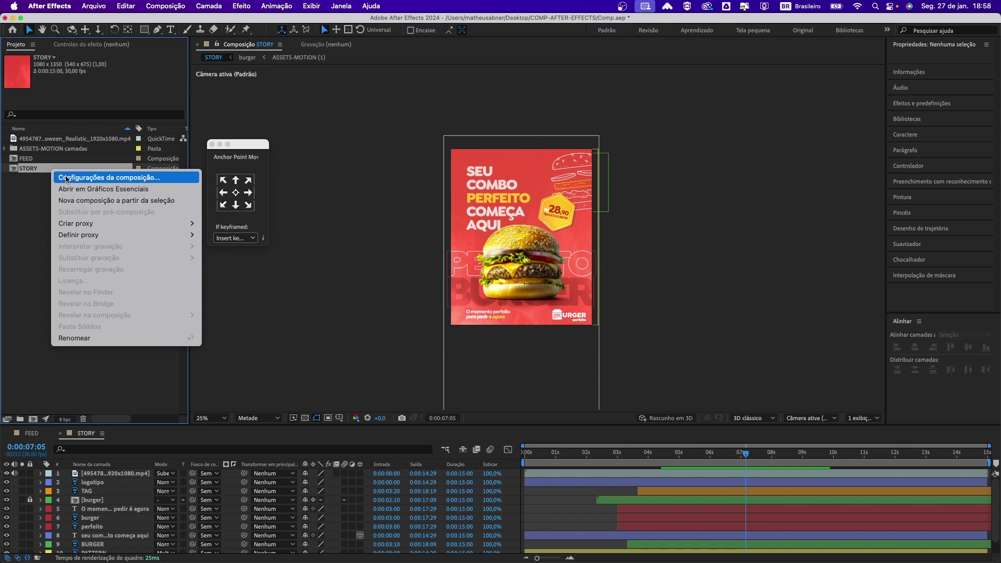
left_click(63, 178)
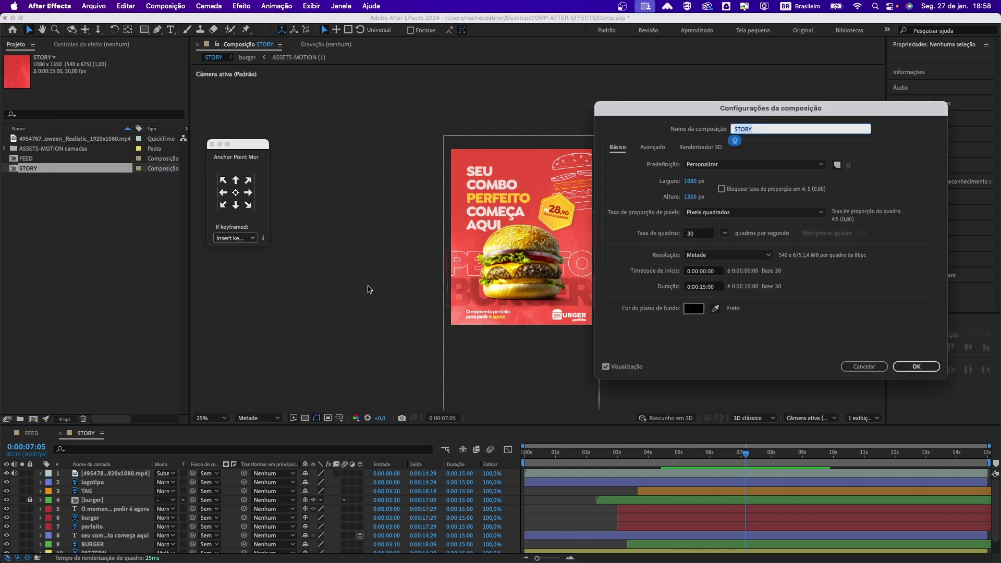
left_click(691, 197)
type("1920")
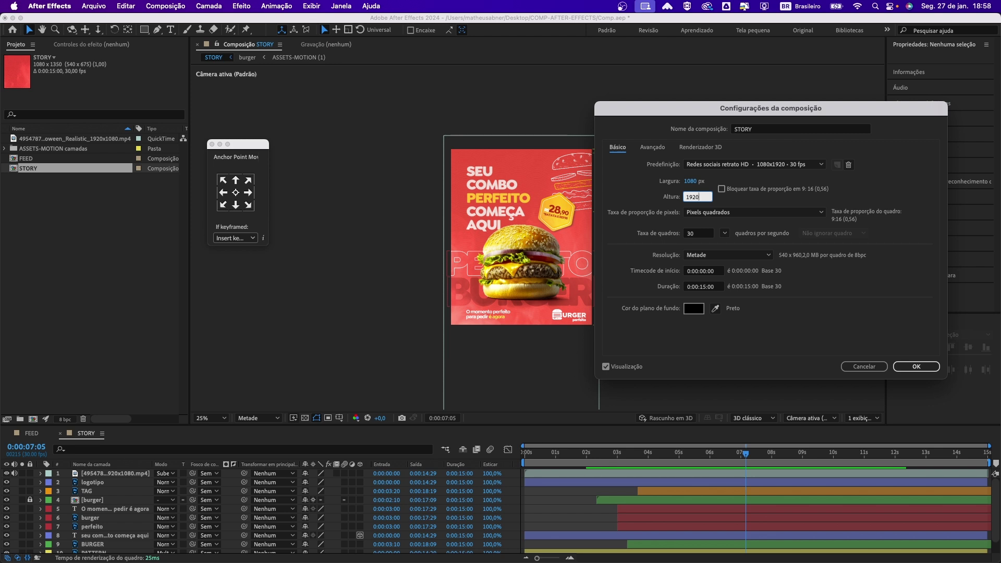
left_click(916, 366)
left_click(657, 290)
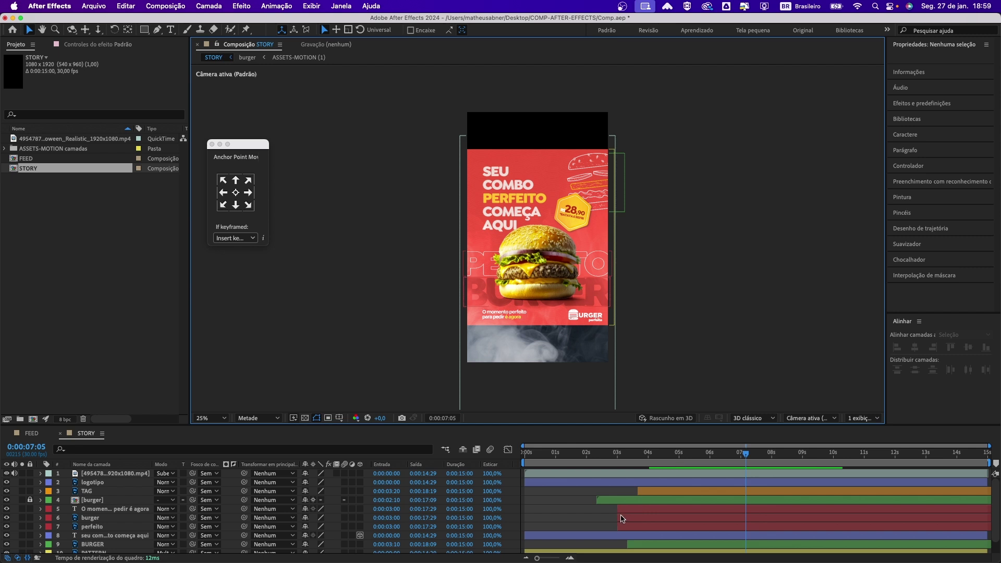
Enlarge the BG layer around its centre until it covers the full height and width of the STORY frame
scroll(620, 518, "down", 1)
left_click(95, 548)
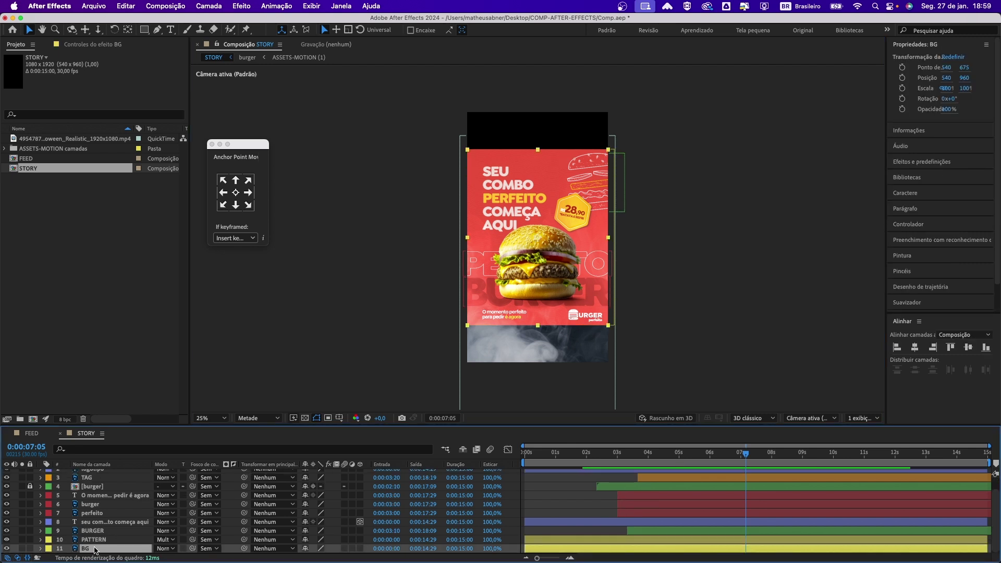
left_click_drag(608, 327, 630, 369)
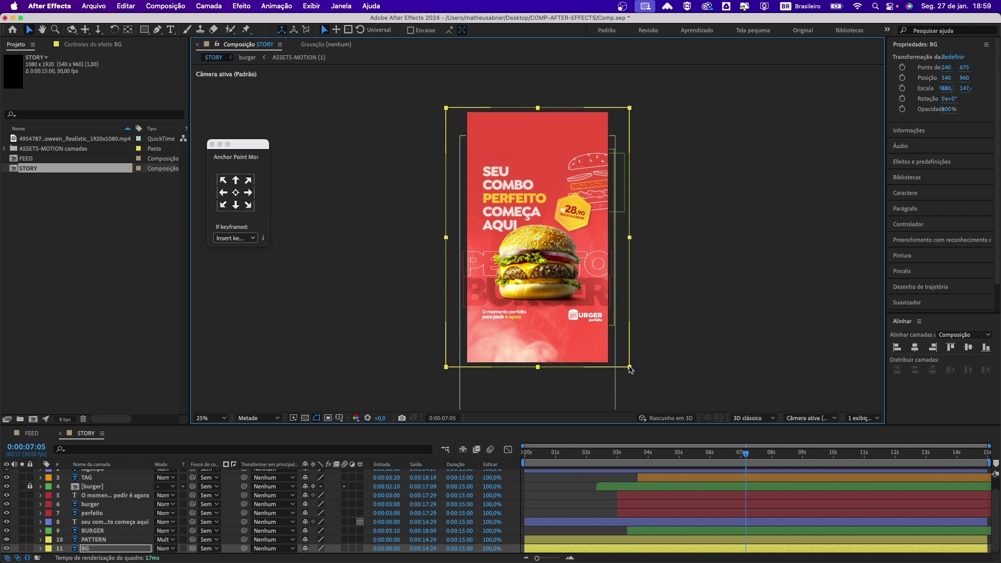
left_click(636, 360)
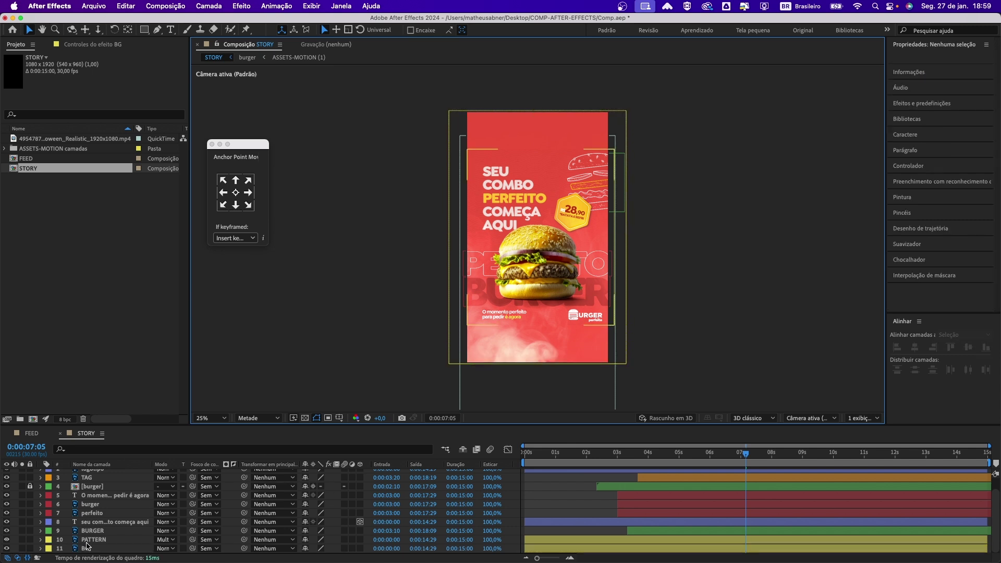
Enlarge the PATTERN layer proportionally so it covers the full STORY frame like the BG layer
left_click(86, 542)
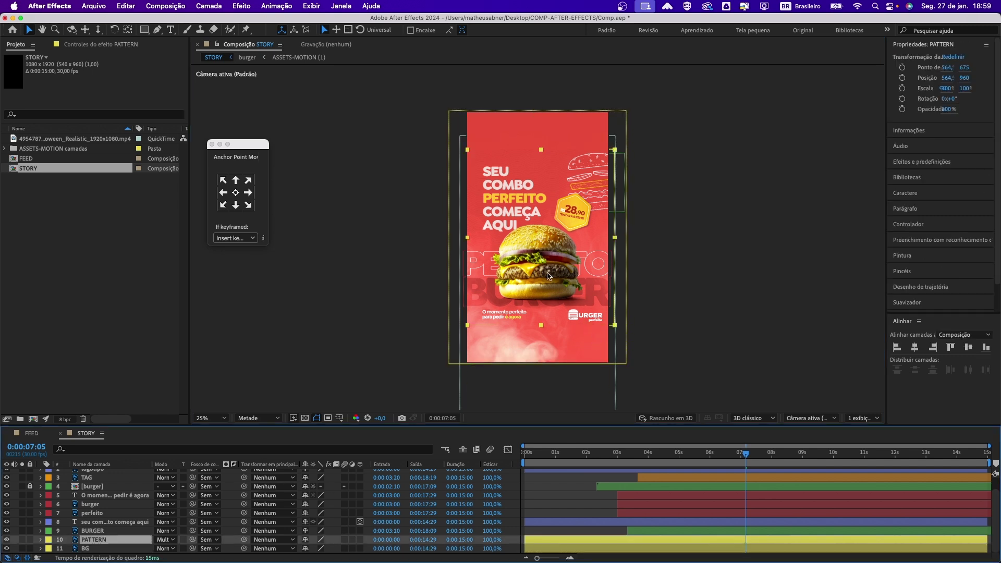
left_click_drag(615, 327, 648, 365)
left_click(686, 369)
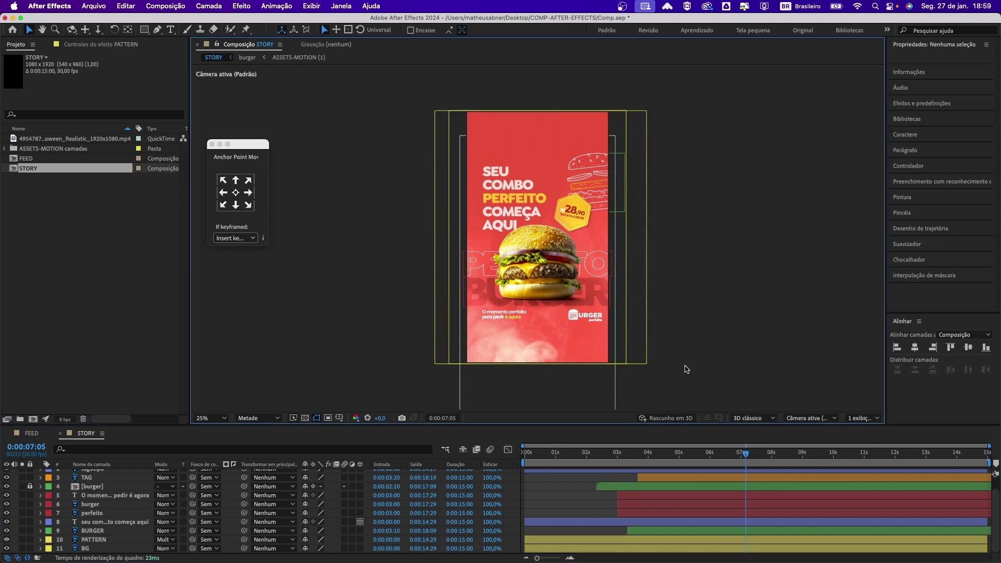
Examine the STORY layout up close and as a whole, and move the current time to 0:00:02:26
left_click(558, 549)
left_click(99, 534)
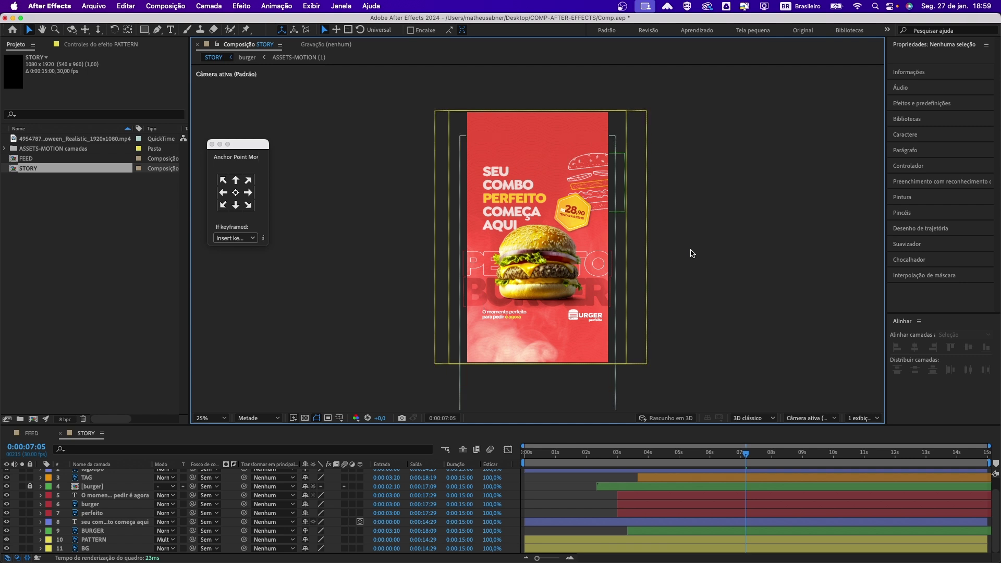
scroll(557, 235, "up", 2)
key("h")
left_click_drag(569, 208, 546, 286)
key("v")
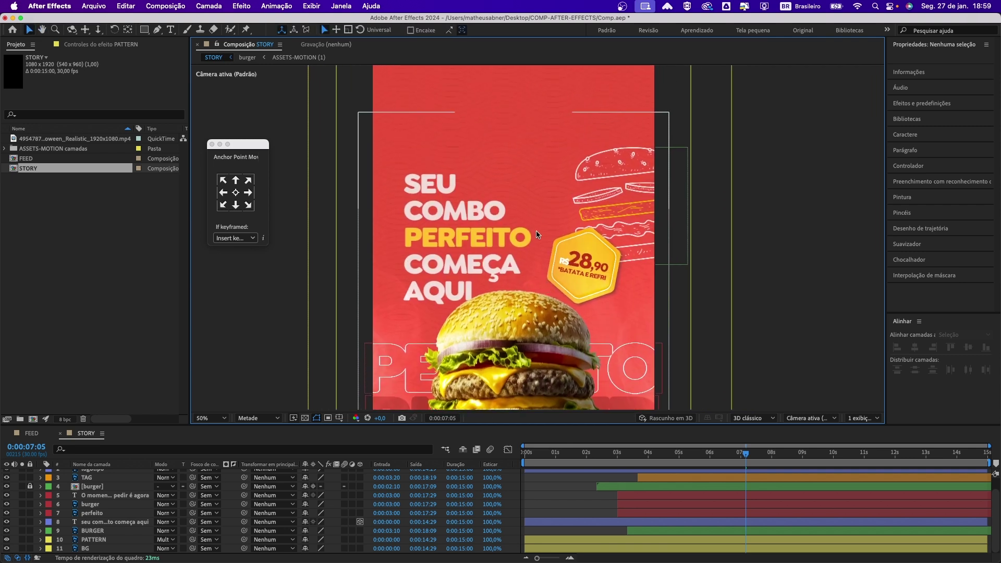
scroll(530, 233, "down", 2)
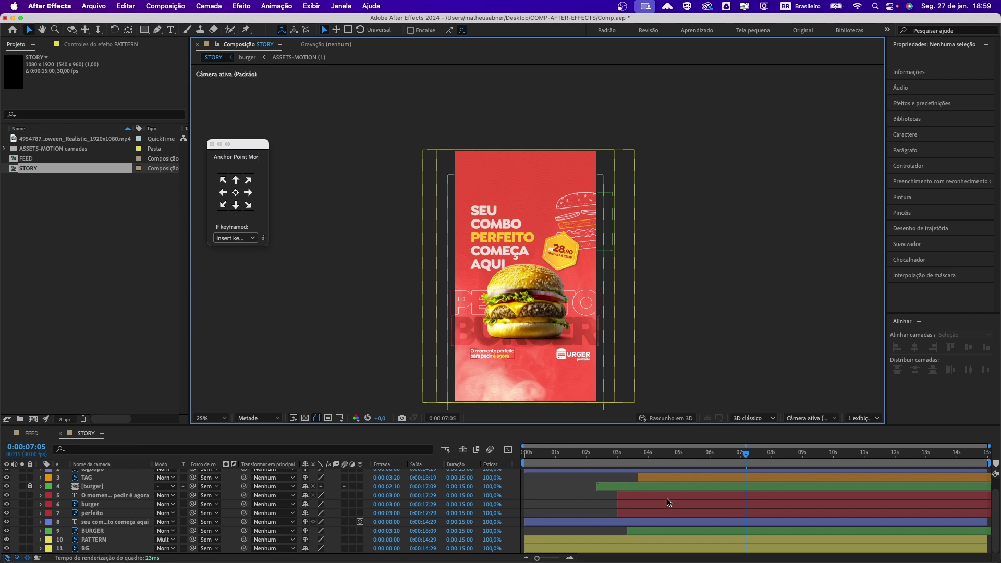
scroll(599, 469, "up", 2)
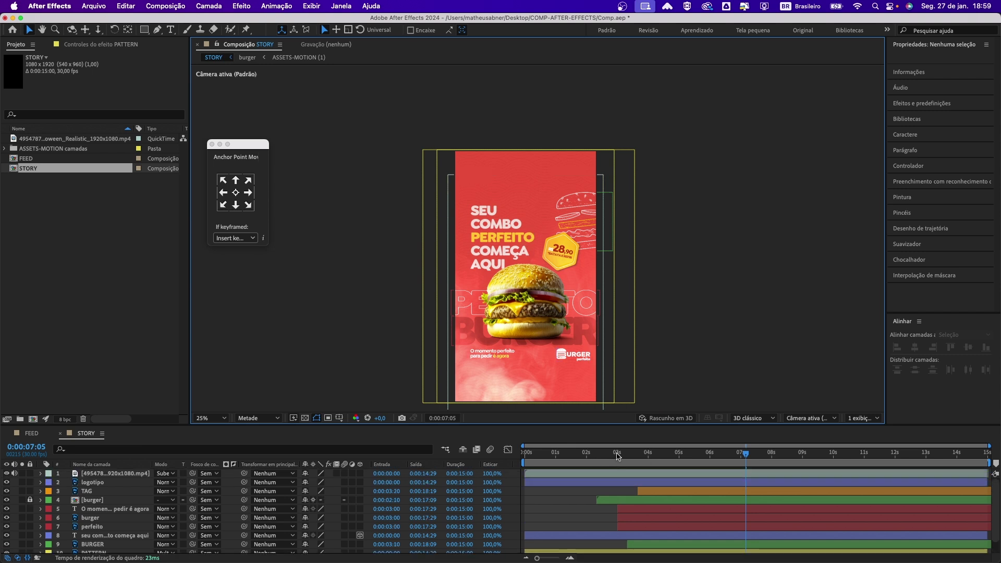
left_click(613, 453)
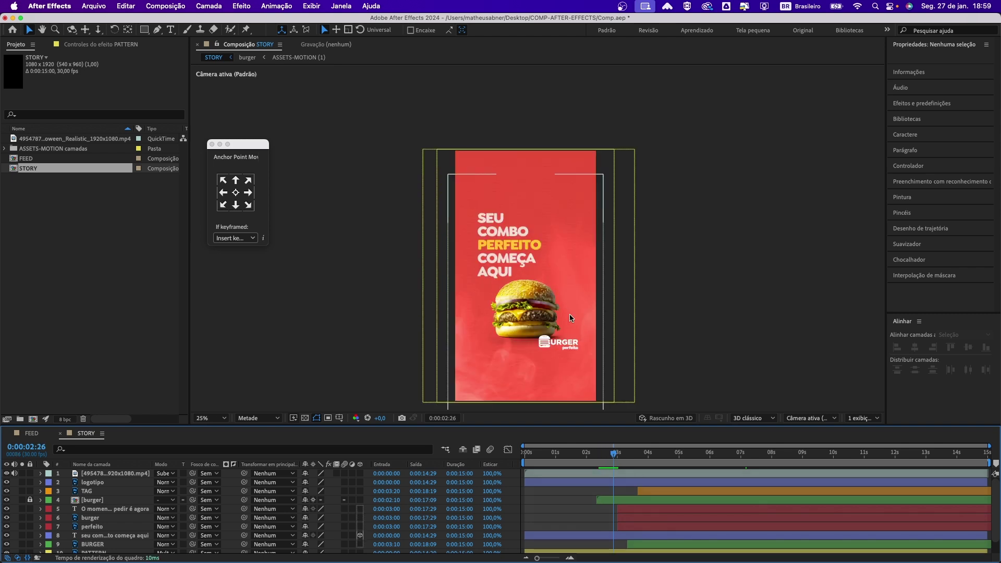
Move the smoke video layer up to about Y 1032 in the STORY composition and lock the layer
scroll(599, 334, "down", 1)
left_click(624, 337)
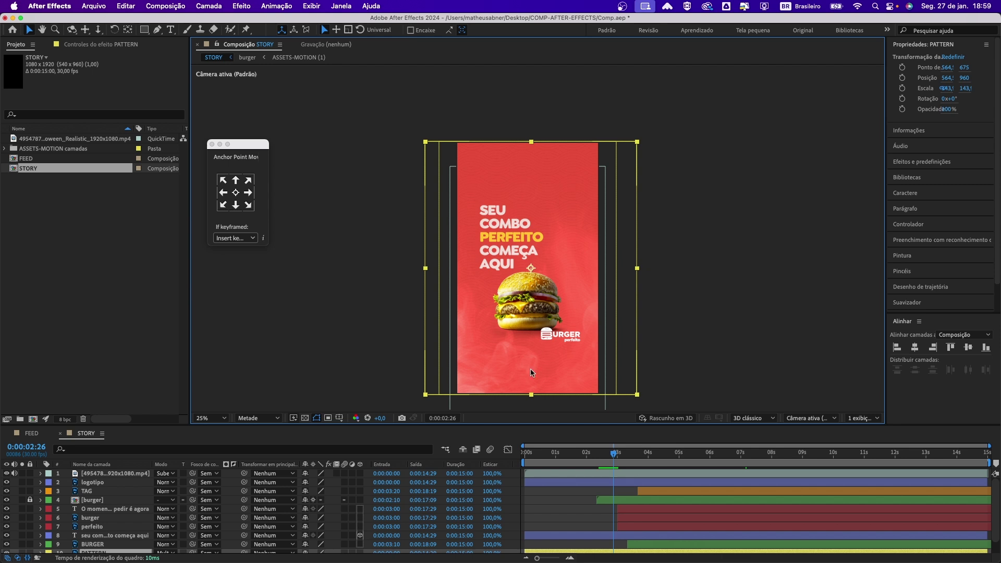
left_click(130, 473)
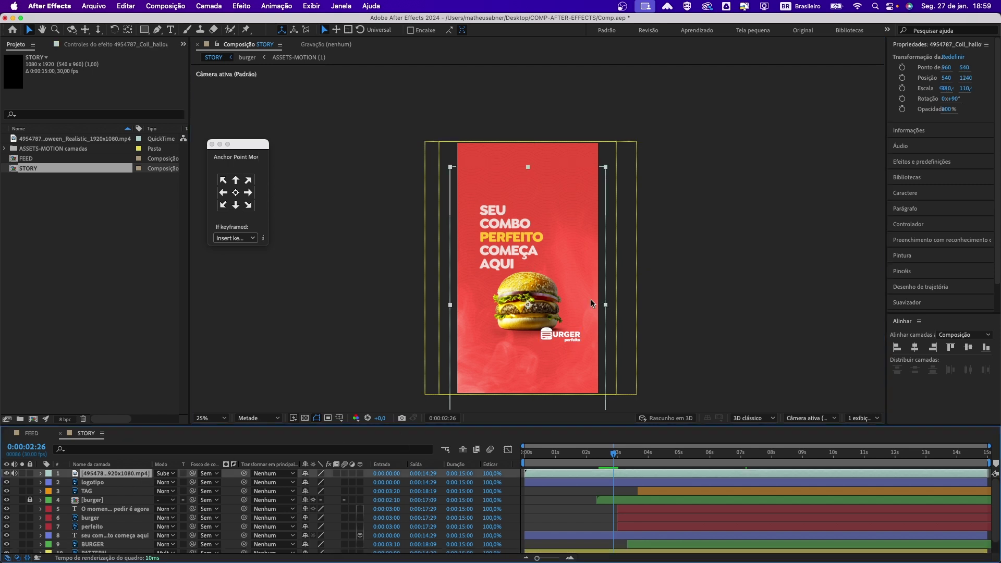
scroll(553, 344, "down", 2)
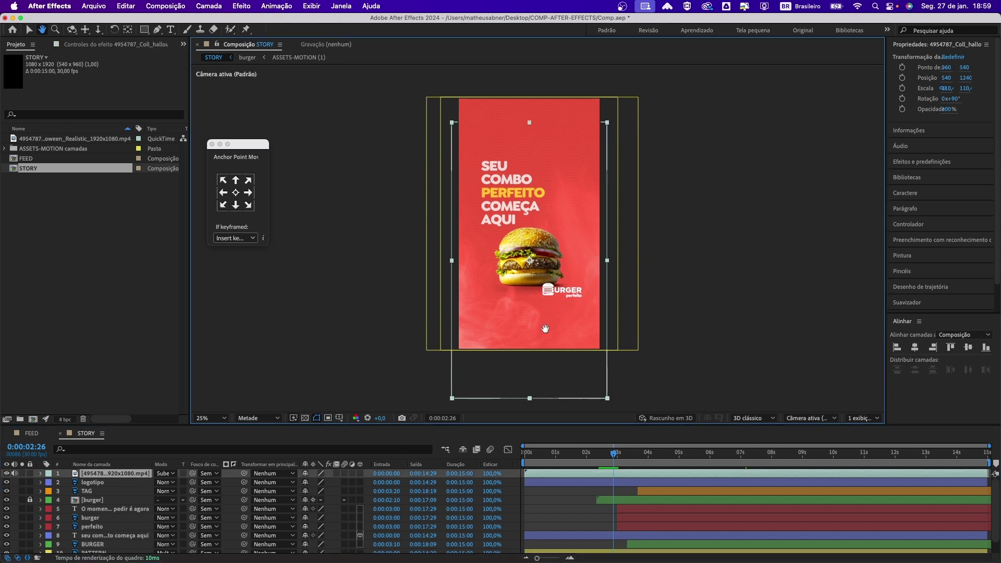
left_click_drag(548, 336, 552, 311)
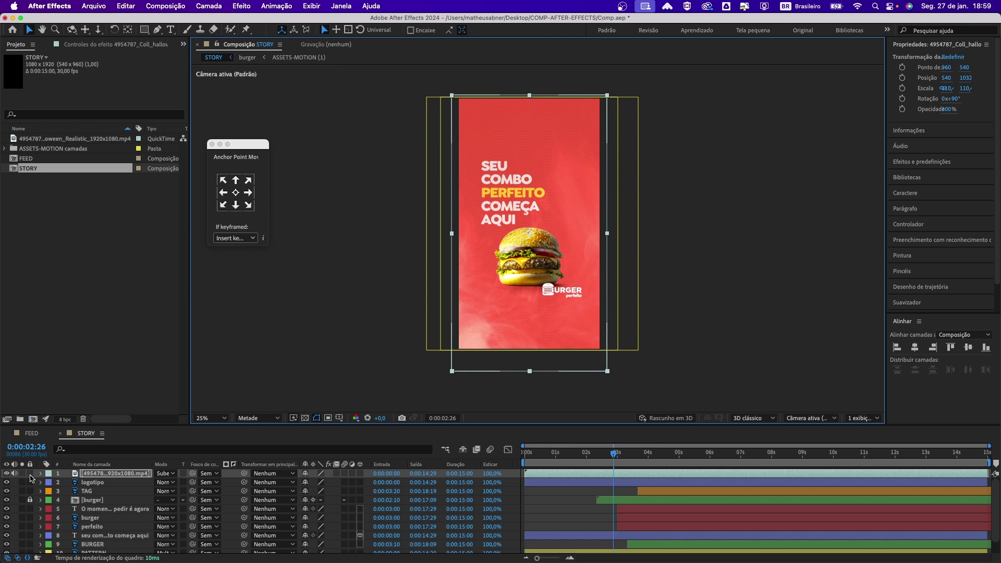
left_click(30, 473)
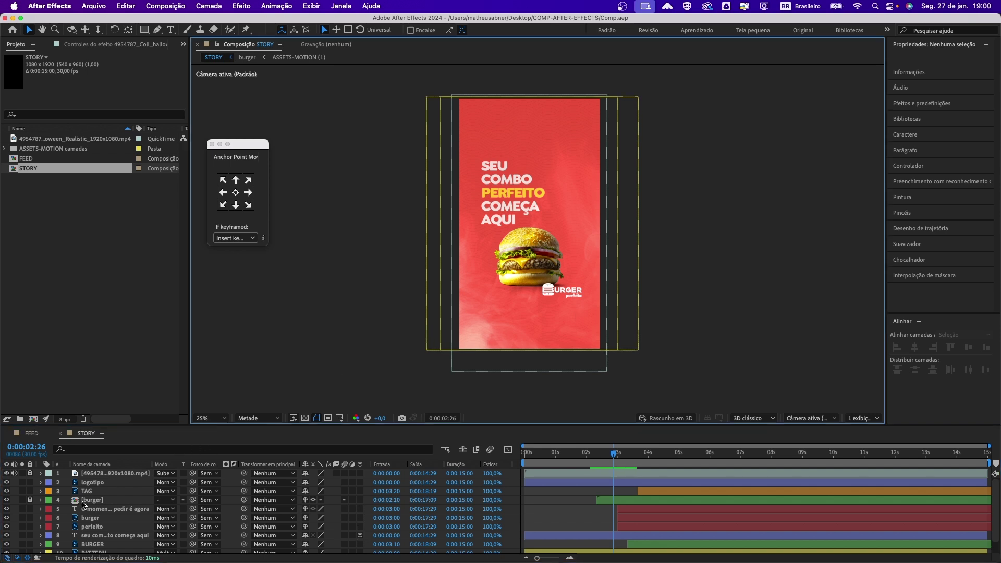
At 0:00:04:20, move the BURGER outline drawing's final Position keyframe up to about 964.5, 412
left_click_drag(614, 453, 717, 446)
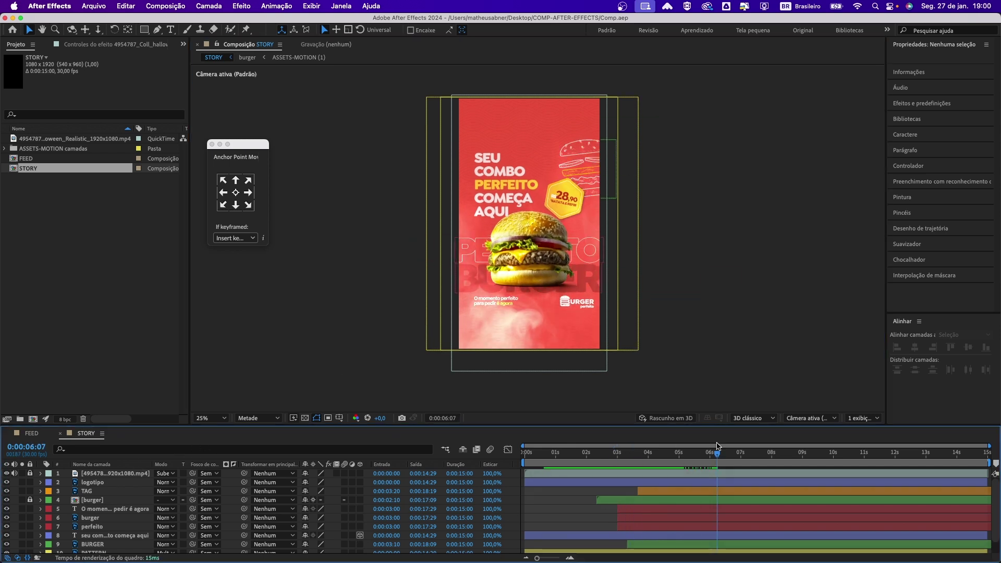
left_click(589, 160)
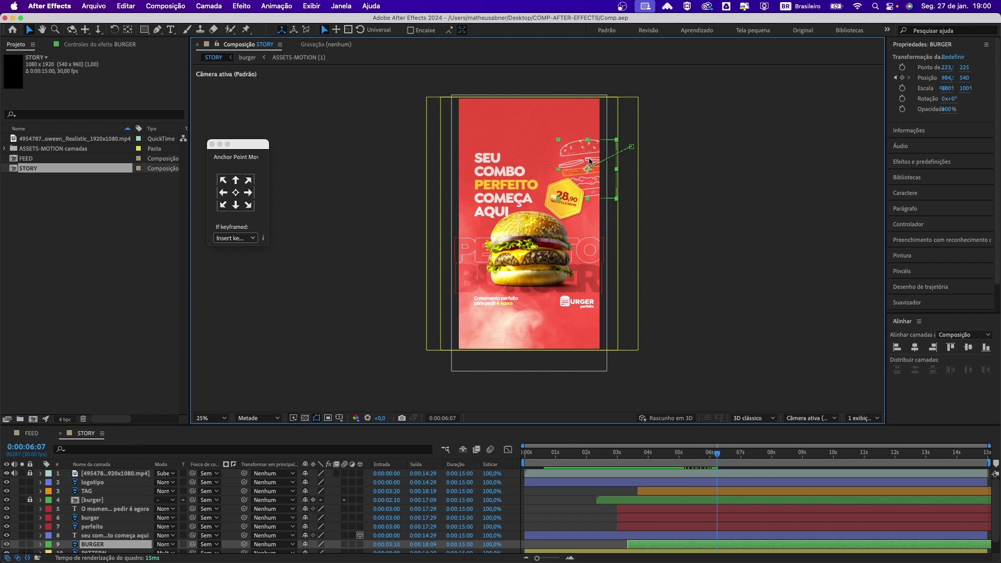
scroll(732, 495, "down", 2)
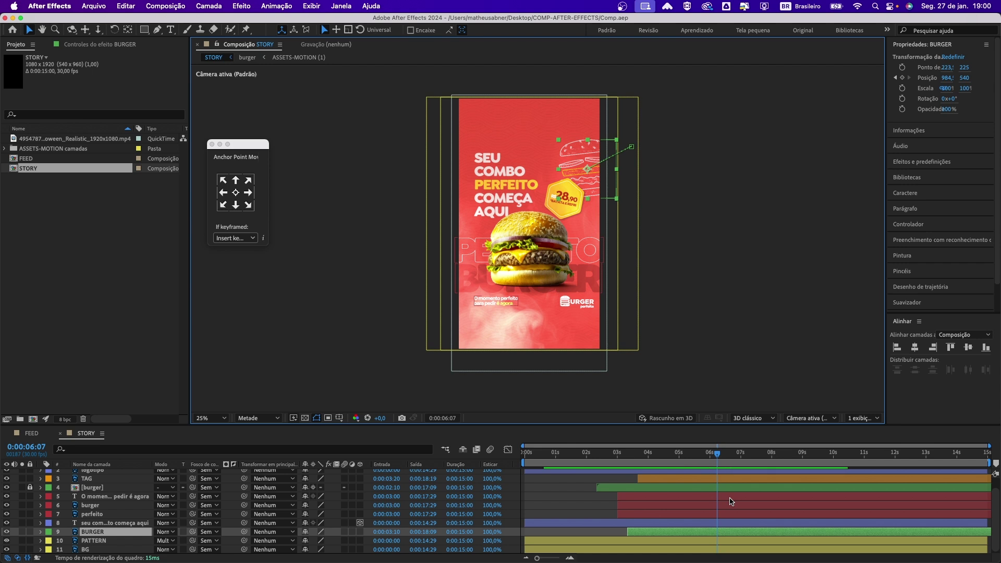
scroll(731, 501, "down", 1)
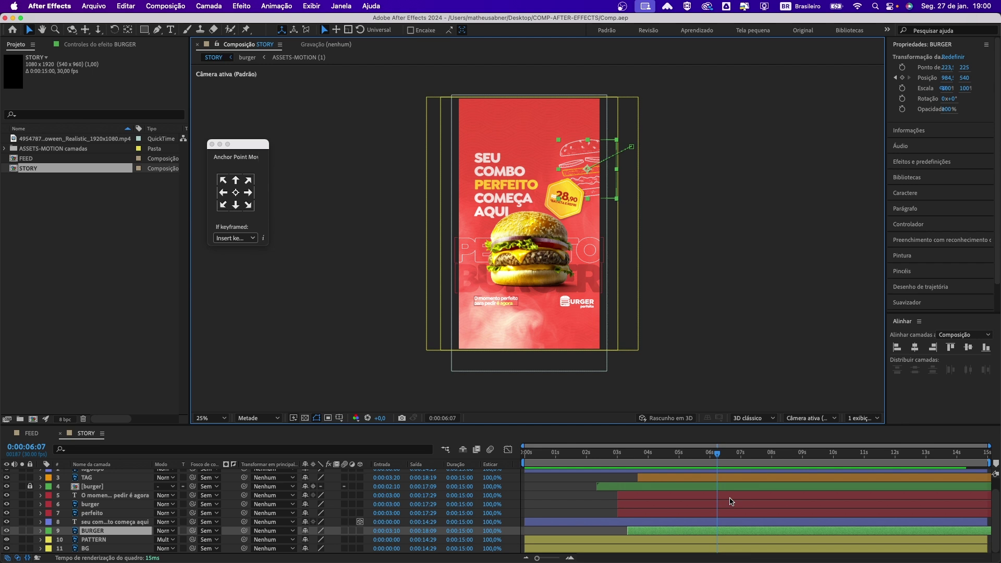
key("p")
scroll(677, 537, "down", 1)
left_click_drag(683, 457, 669, 458)
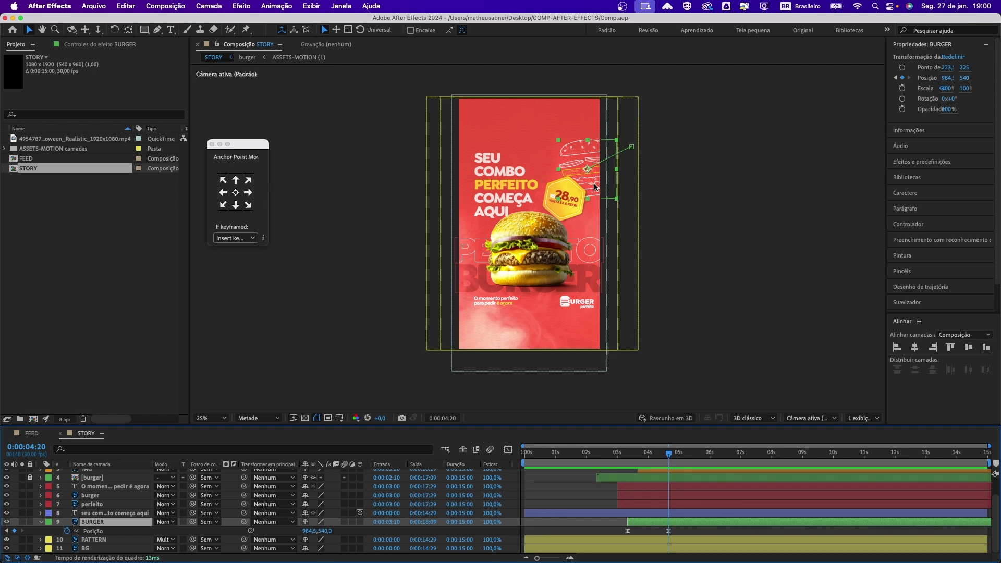
left_click_drag(596, 190, 593, 174)
Check the BURGER outline's starting Position keyframe at 0:00:03:10, return to 0:00:04:20 and clear the selection
left_click(669, 457)
left_click_drag(669, 456, 628, 461)
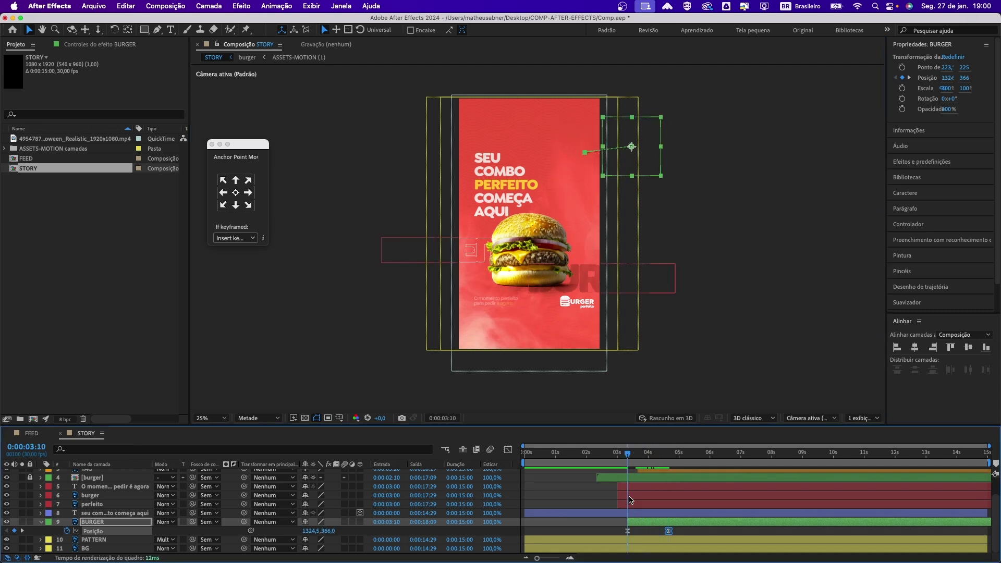
left_click(625, 533)
left_click(626, 531)
left_click_drag(628, 457, 661, 463)
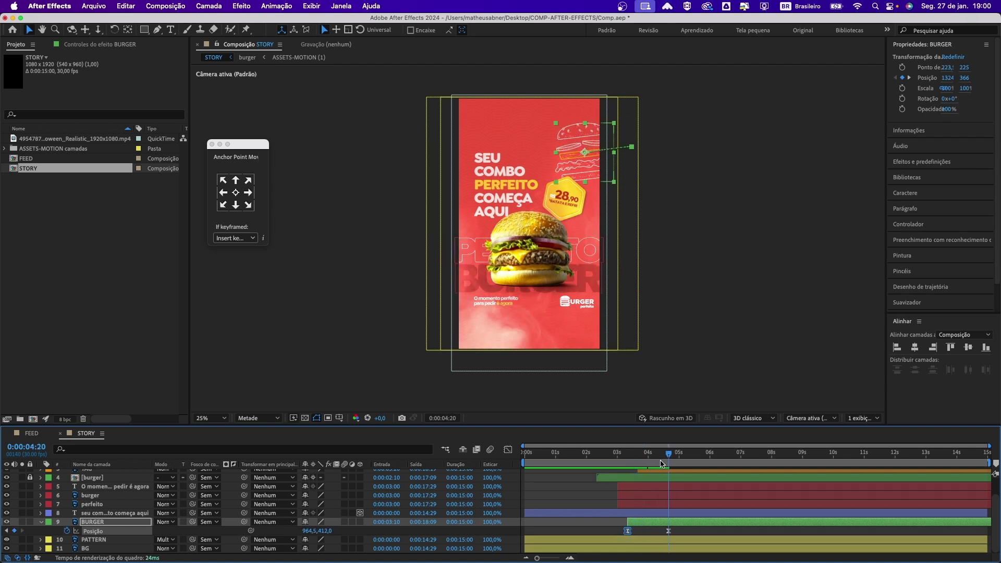
left_click(686, 342)
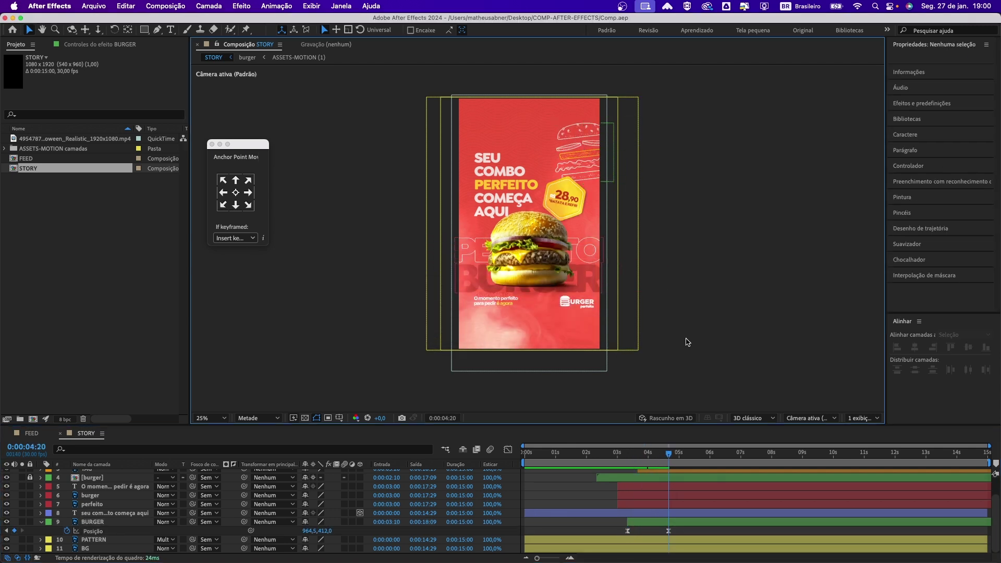
Move the headline text's last Position keyframe at 0:00:03:10 up and slightly right, to about 141.4, 299.8
left_click(492, 172)
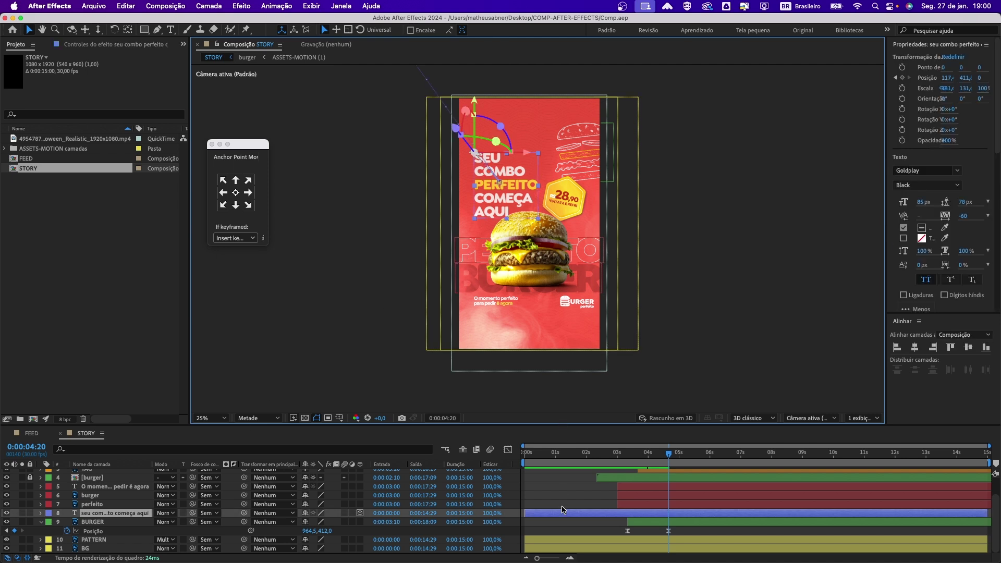
key("p")
left_click_drag(557, 455, 627, 464)
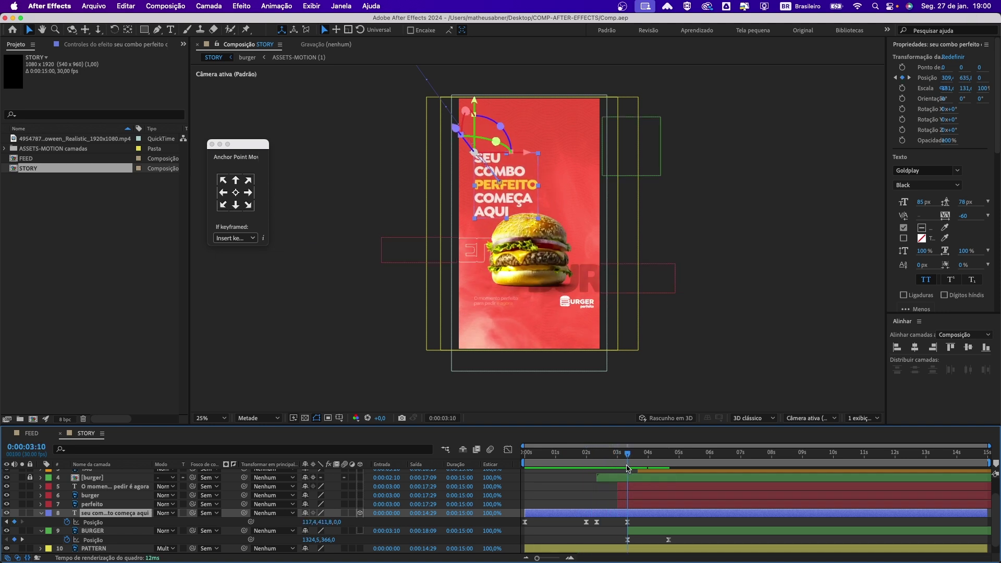
left_click(627, 522)
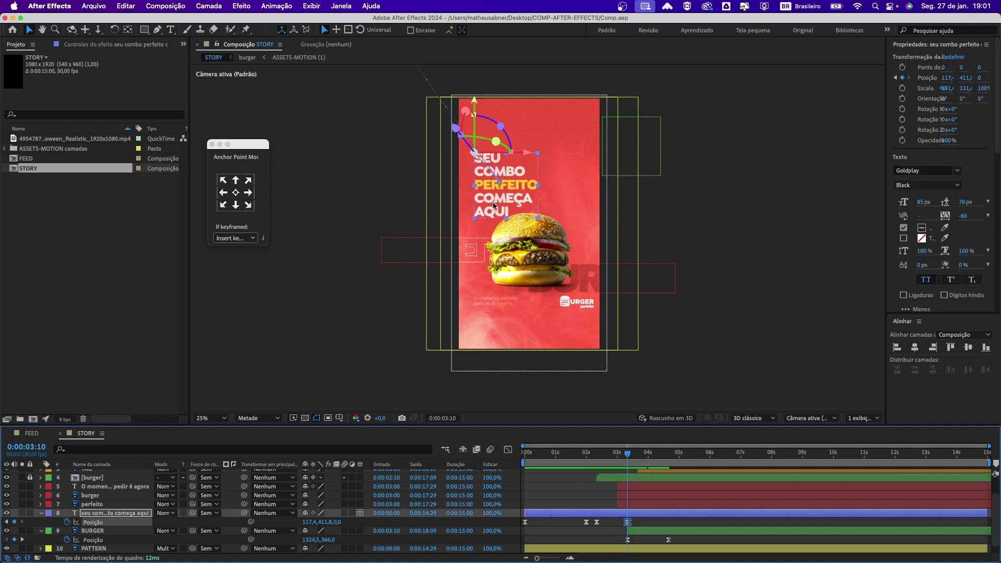
left_click_drag(502, 207, 508, 195)
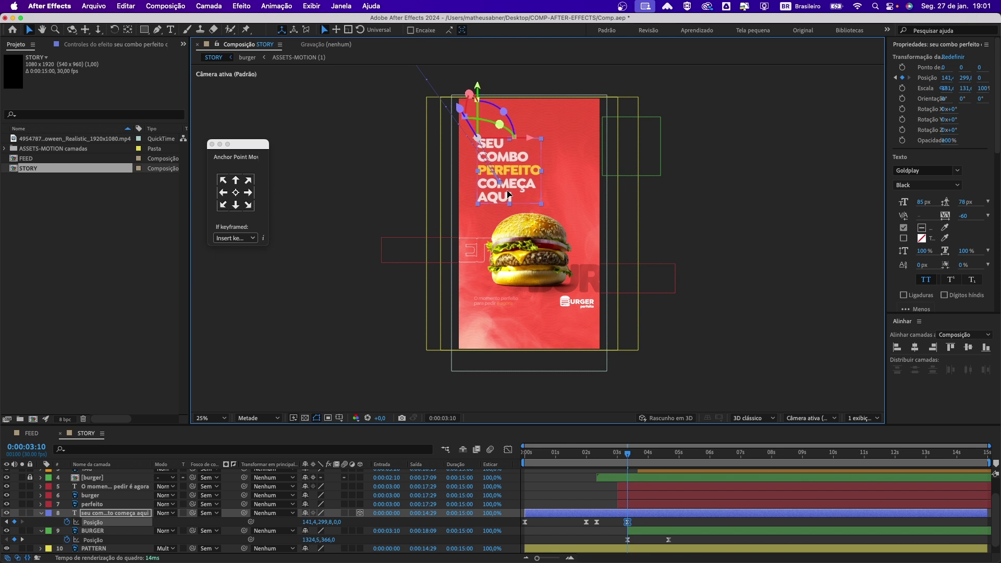
mouse_move(626, 457)
left_mouse_down()
mouse_move(600, 456)
mouse_move(630, 454)
left_mouse_up()
Reveal the logotipo layer's keyframes and centre the logo horizontally in the composition at its 0:00:03:10 Position keyframe
left_click(582, 304)
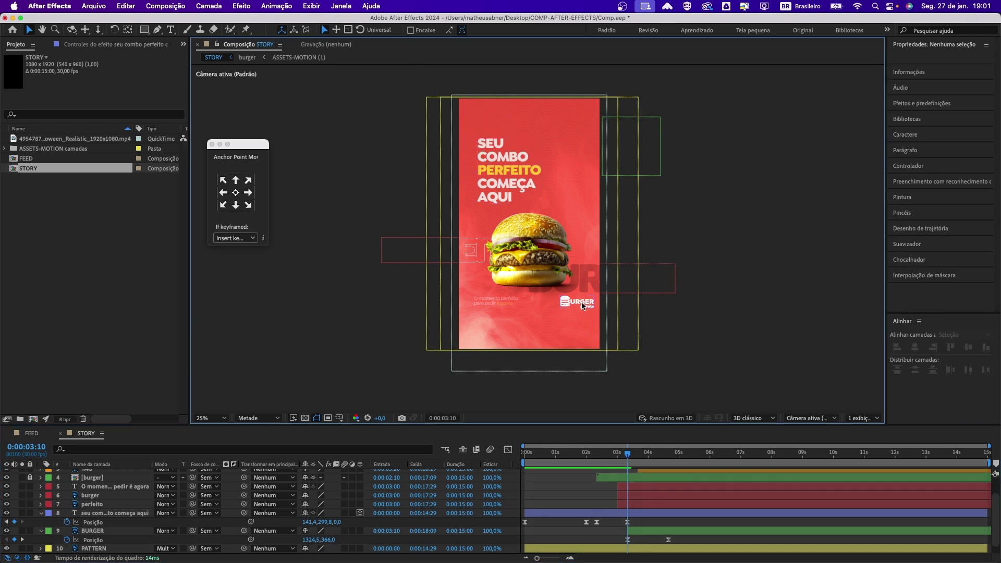
scroll(614, 518, "up", 2)
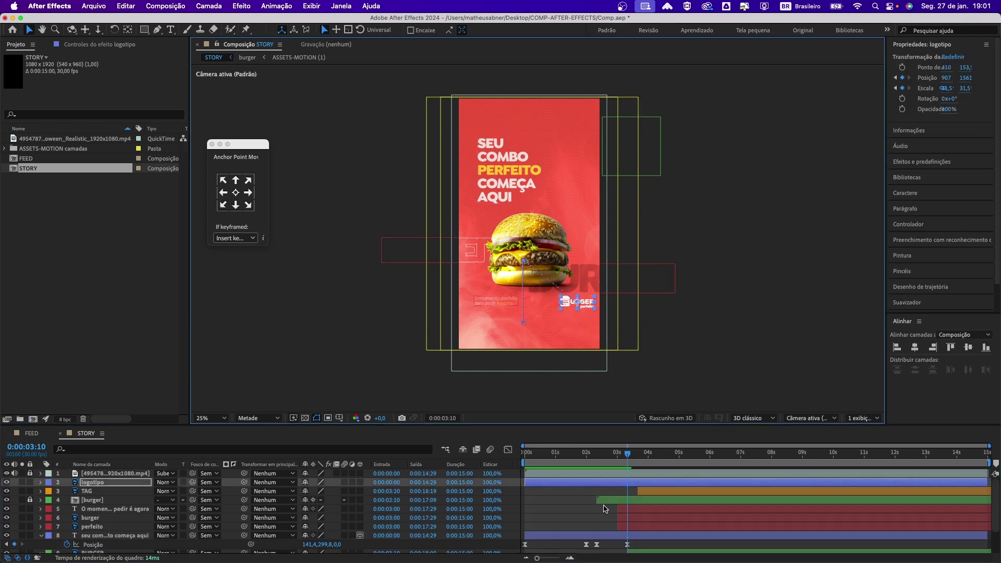
key("u")
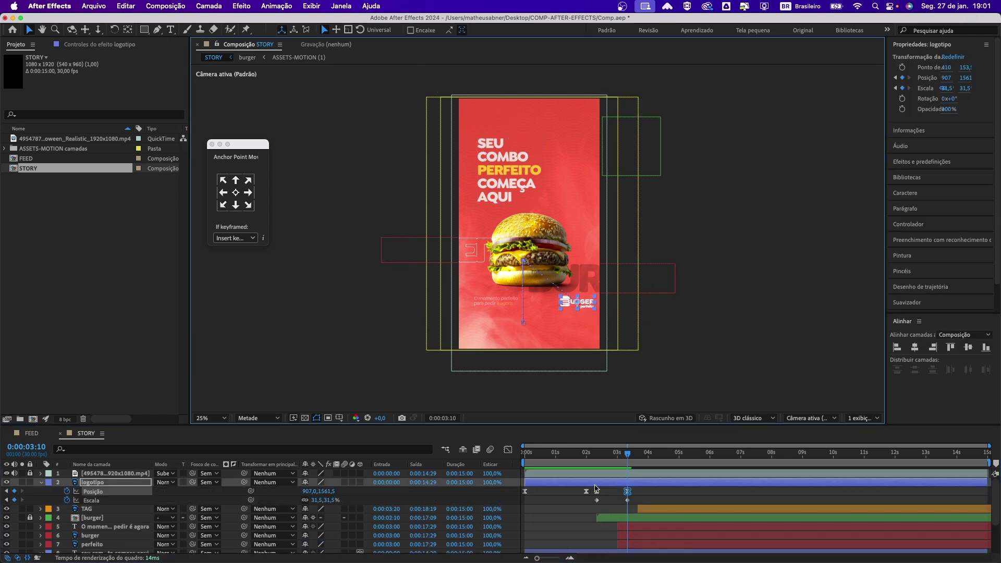
key("=")
key("=")
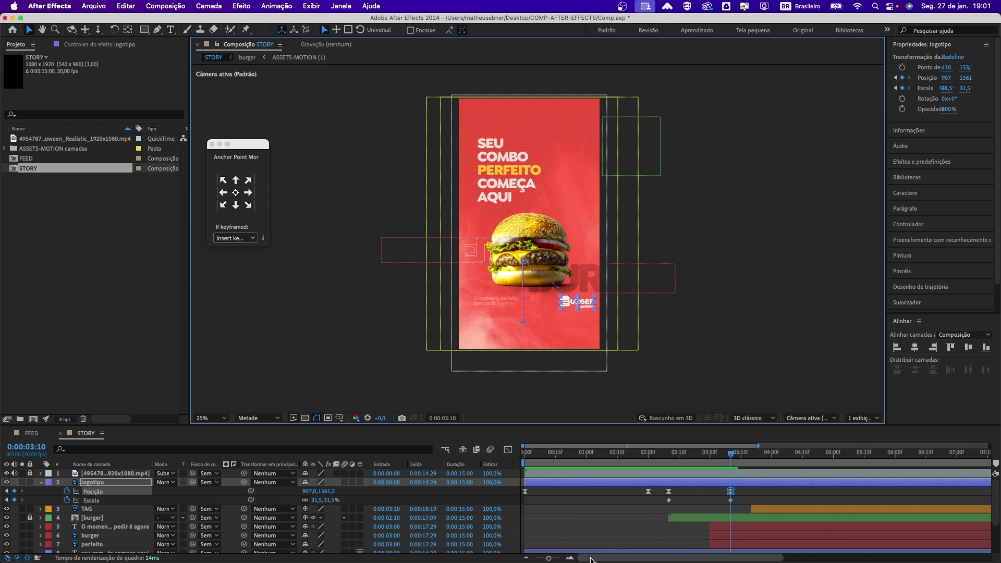
left_click_drag(620, 464, 724, 472)
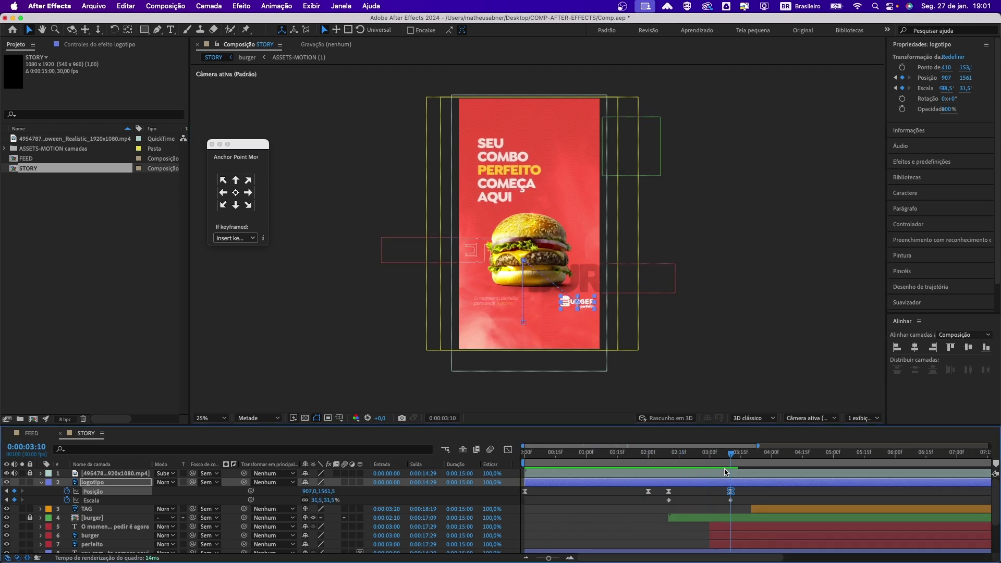
key("period")
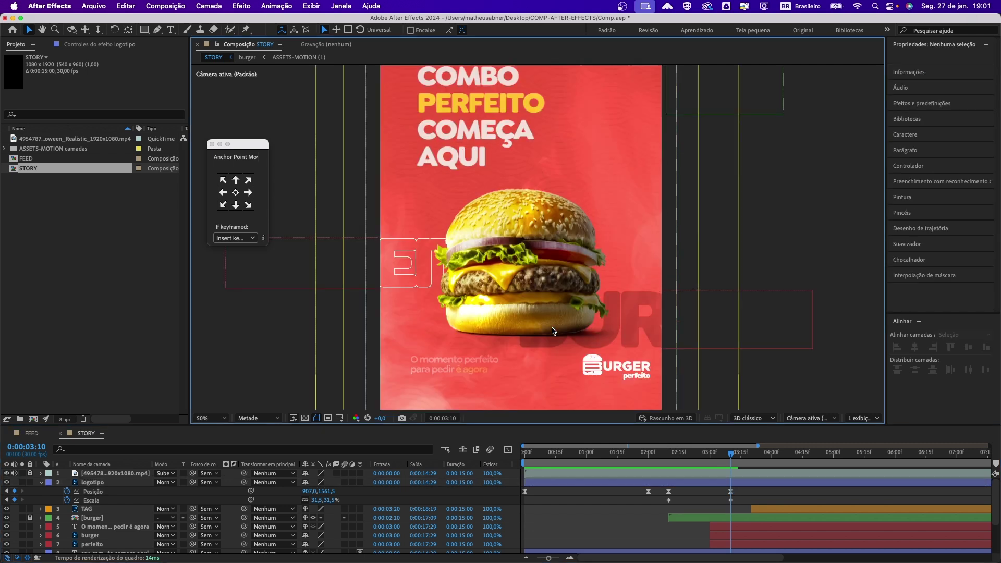
key("comma")
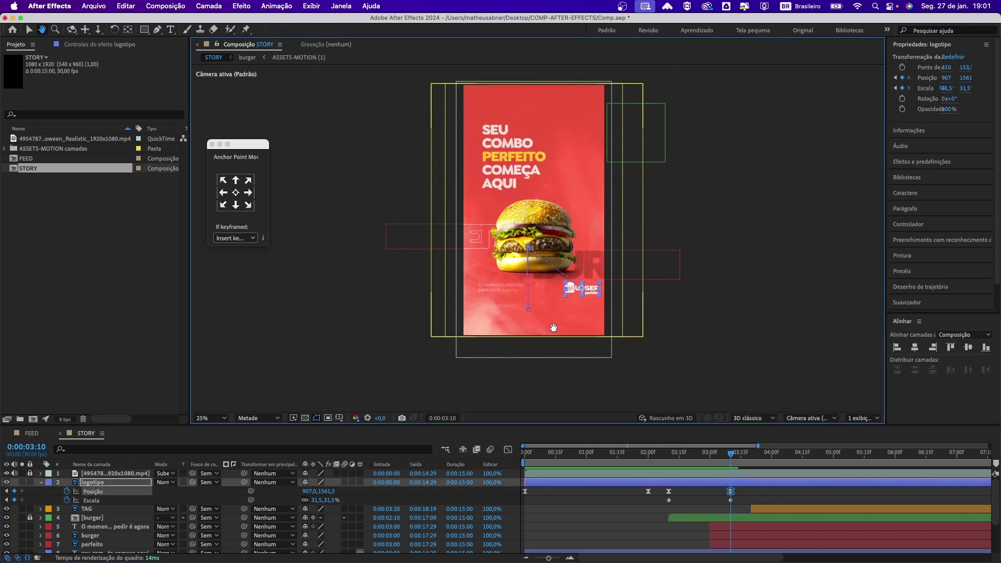
left_click(915, 352)
key("period")
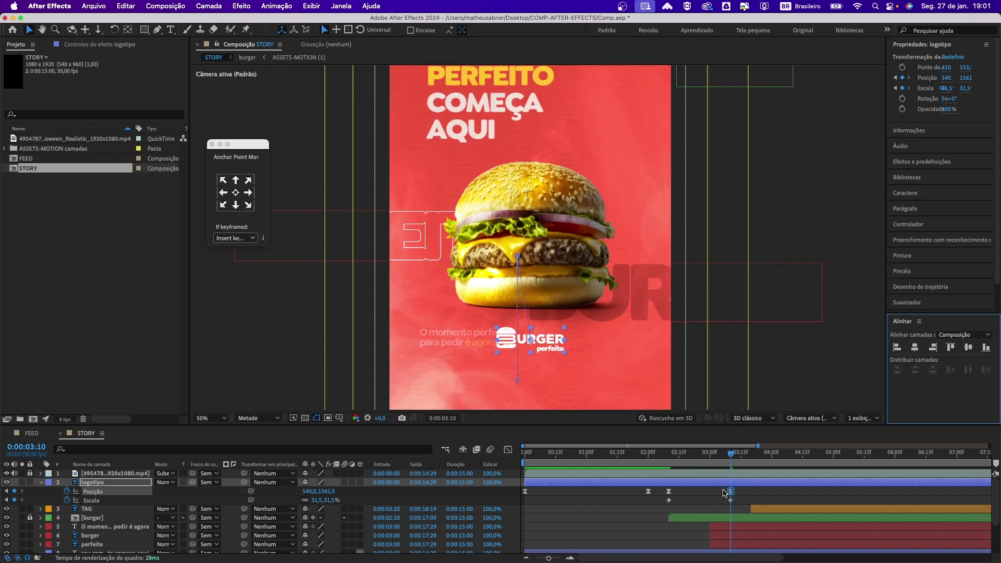
With the logotipo's Position and Scale keyframes at 0:00:03:10 selected, move the logo down to about Y 1751.5
left_click_drag(723, 493, 733, 504)
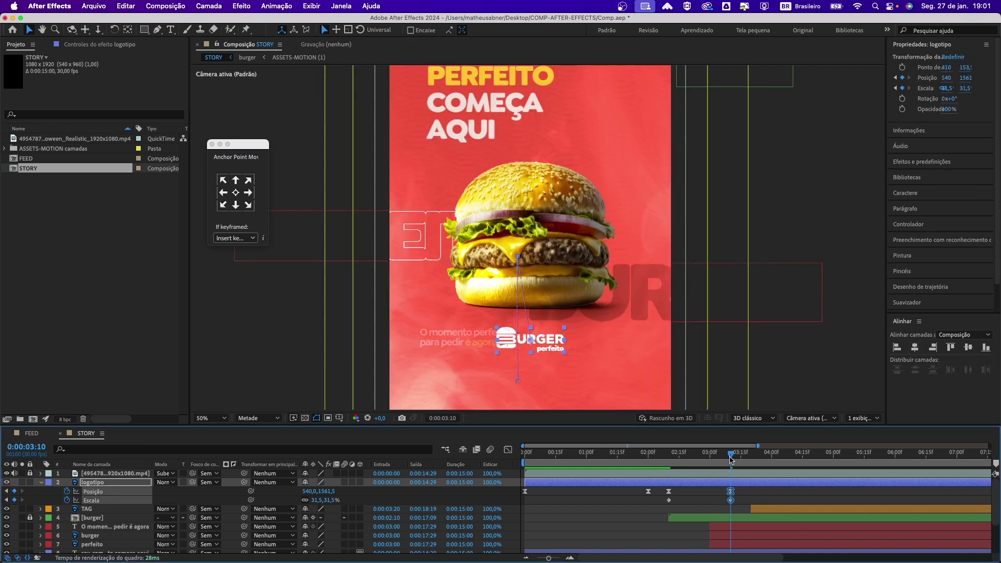
scroll(563, 333, "down", 3)
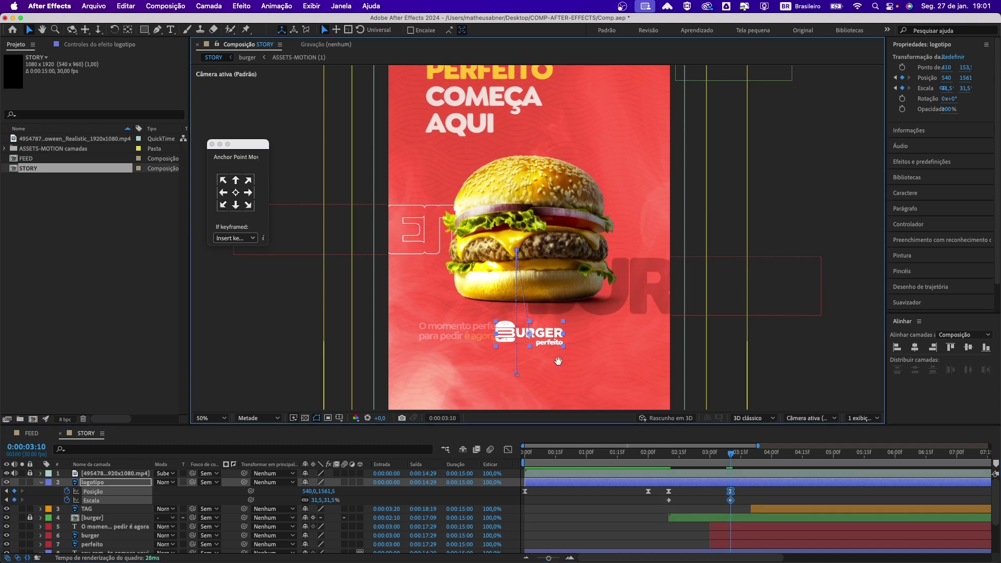
key("shift+Down")
key("shift+Down")
key("shift+Down")
key("shift+Down")
key("shift+Down")
key("shift+Down")
key("shift+Down")
key("shift+Down")
key("shift+Down")
key("shift+Down")
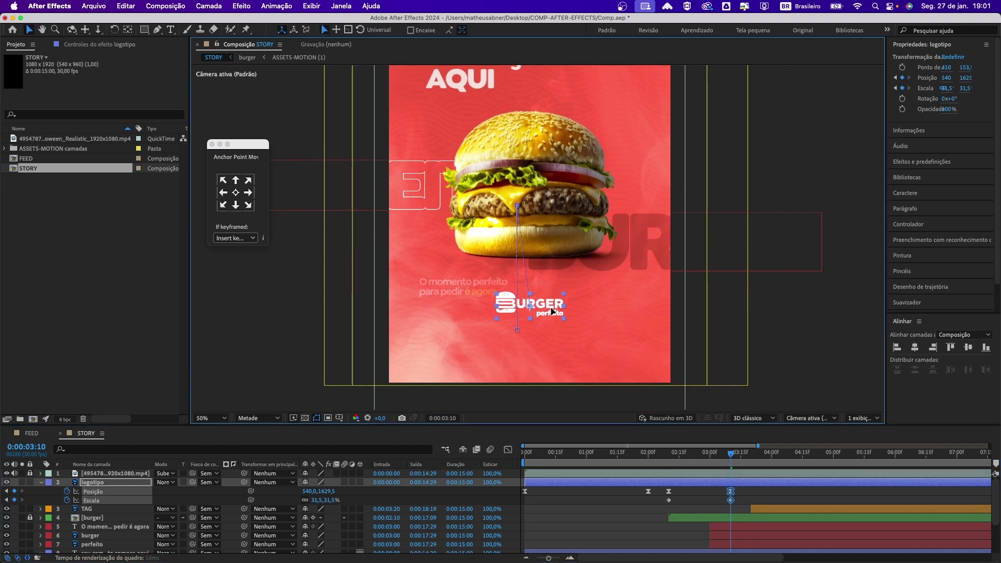
At 0:00:04:10, centre the paragraph of the "O momento perfeito para pedir é agora" text and align it horizontally to the composition's centre
left_click(458, 285)
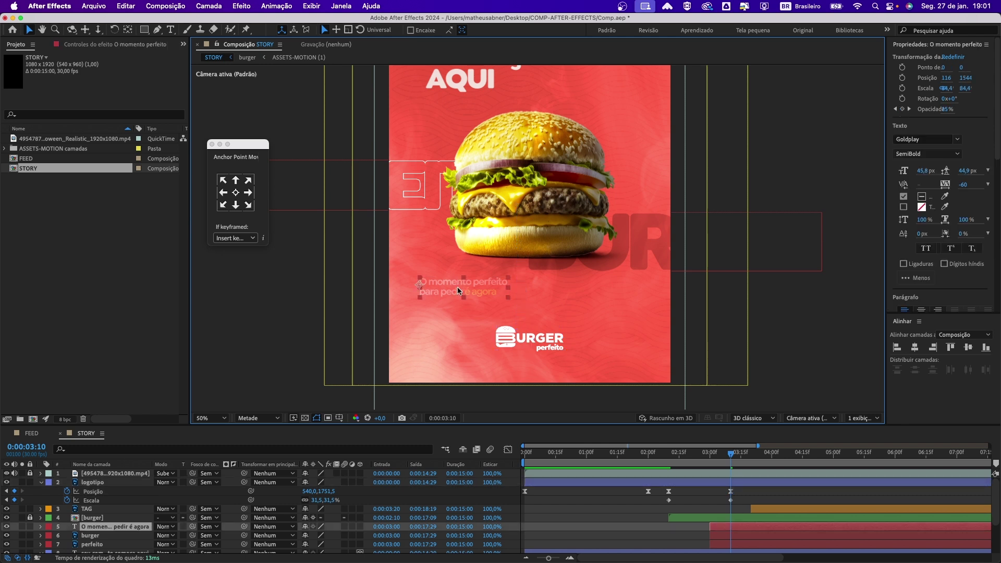
scroll(715, 518, "down", 2)
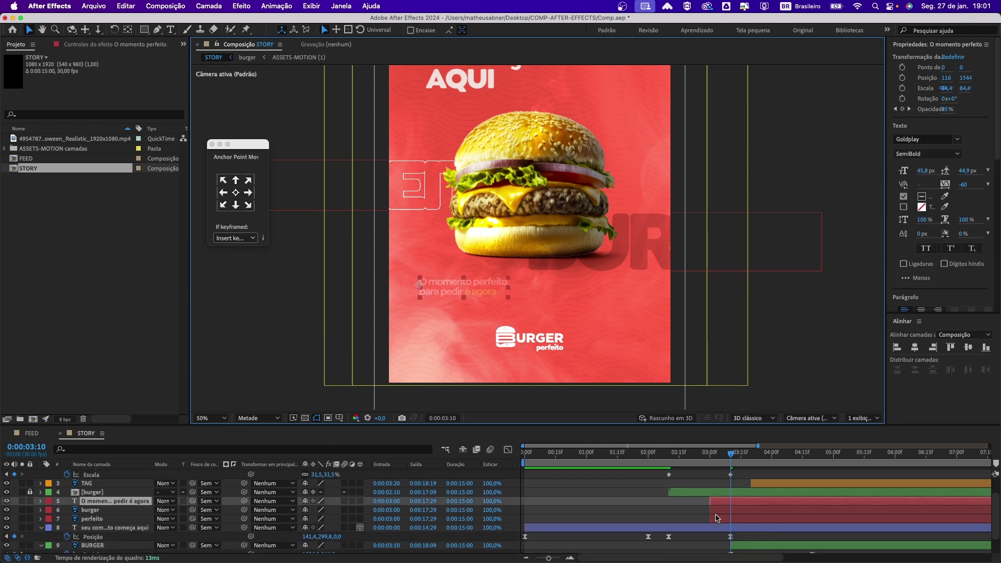
key("t")
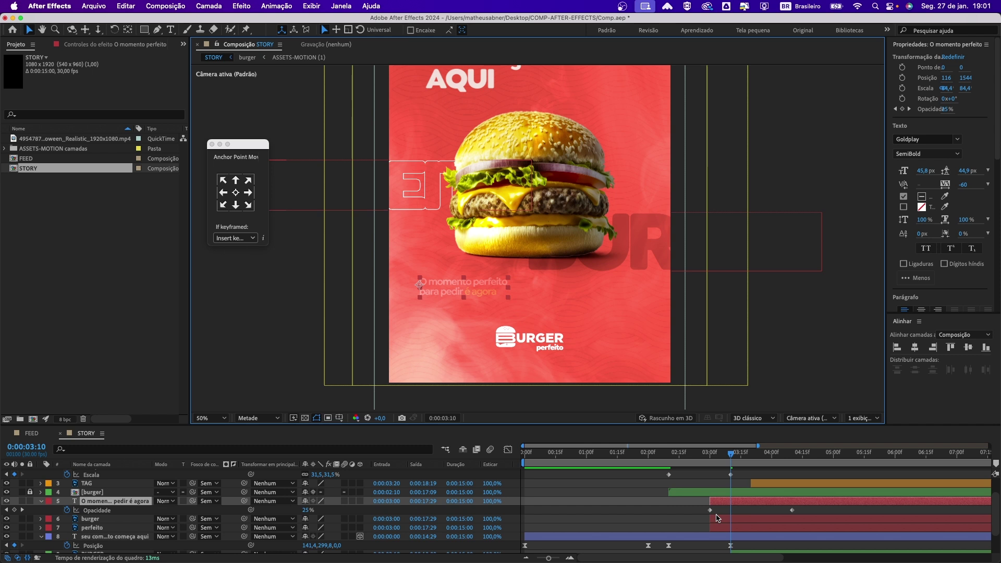
left_click_drag(732, 459, 789, 478)
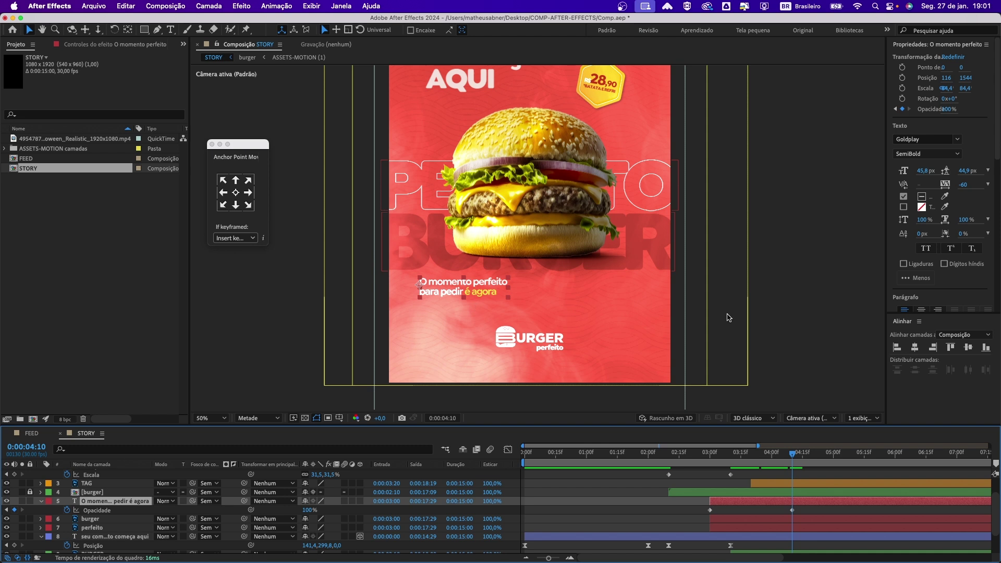
left_click_drag(885, 162, 865, 162)
scroll(902, 234, "down", 2)
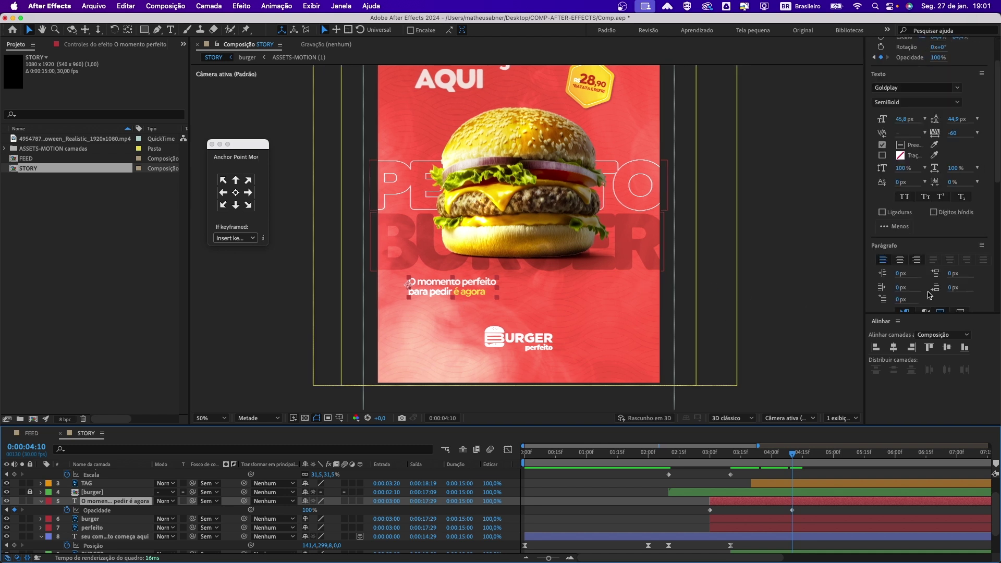
left_click(900, 260)
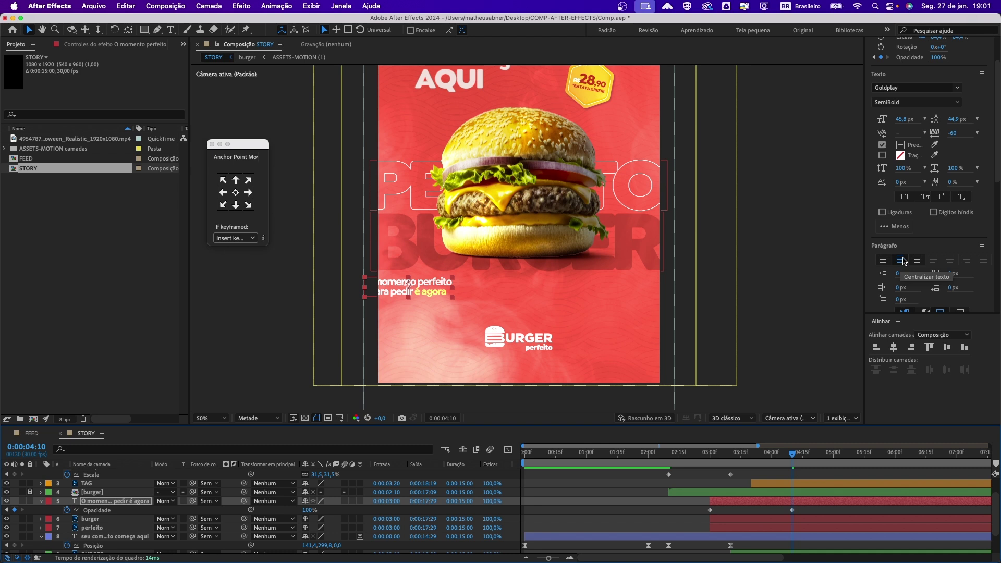
left_click(893, 348)
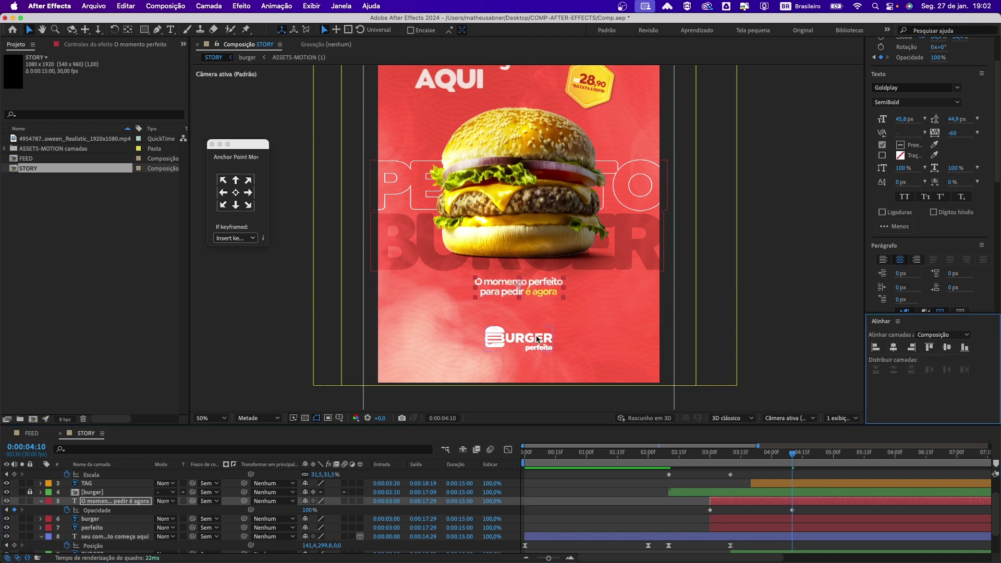
Enlarge the "O momento perfeito para pedir é agora" text to about 114.2% and position it just above the logo at about 540.9, 1600
mouse_move(562, 299)
left_mouse_down()
mouse_move(573, 303)
mouse_move(561, 307)
left_mouse_up()
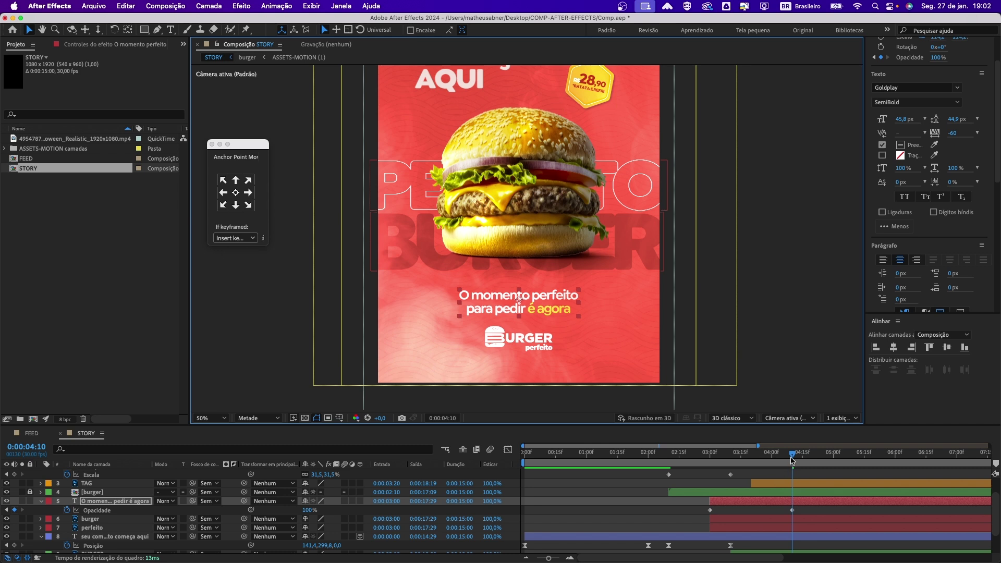
key("space")
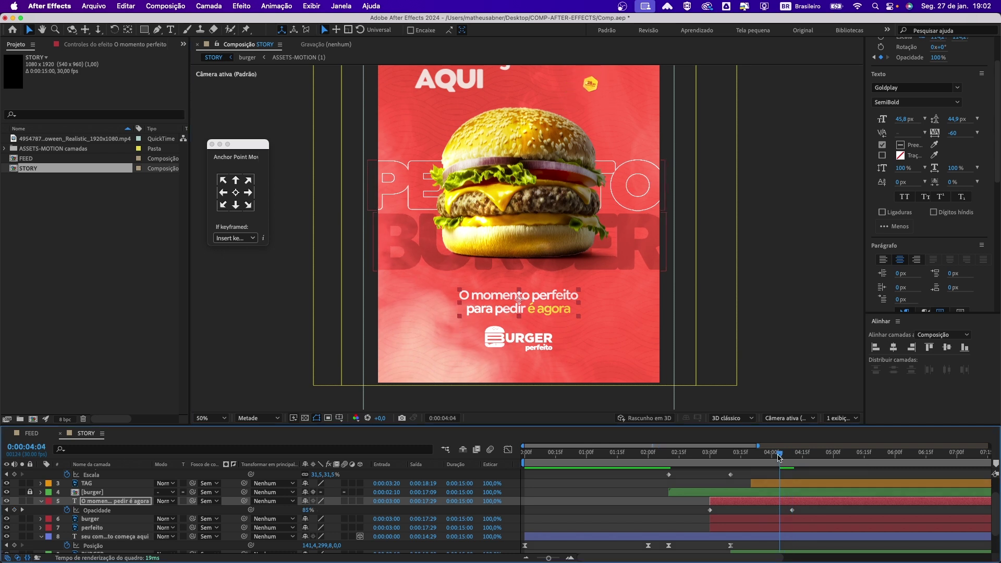
key("space")
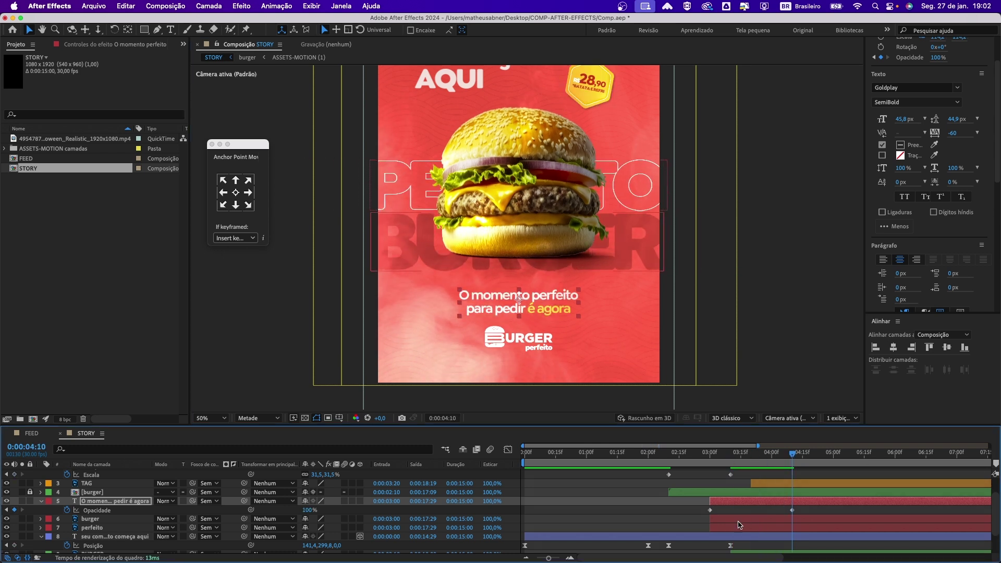
left_click(722, 504)
left_click_drag(703, 508, 819, 520)
mouse_move(796, 457)
left_mouse_down()
mouse_move(740, 457)
mouse_move(792, 457)
left_mouse_up()
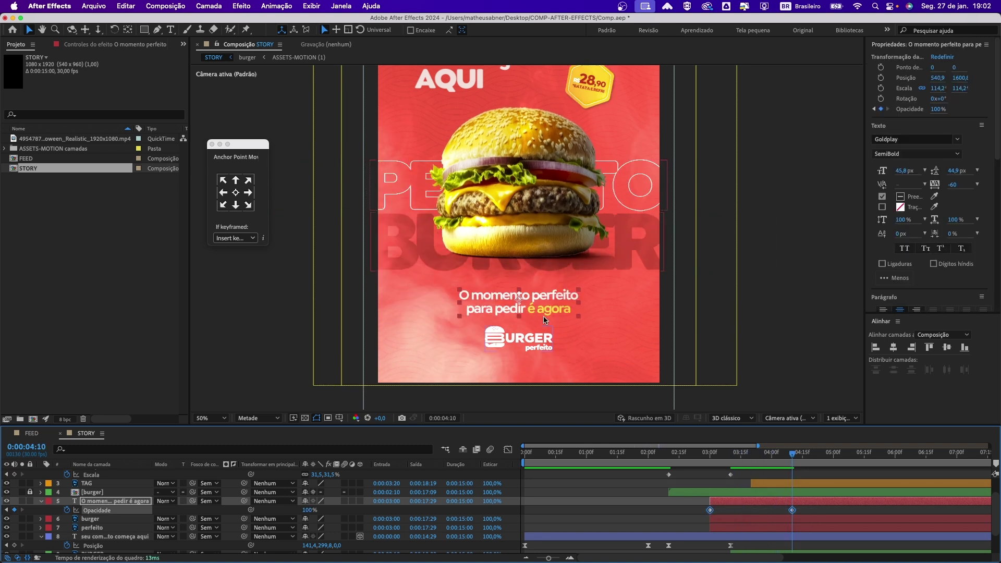
mouse_move(518, 306)
left_mouse_down()
mouse_move(492, 301)
mouse_move(517, 306)
left_mouse_up()
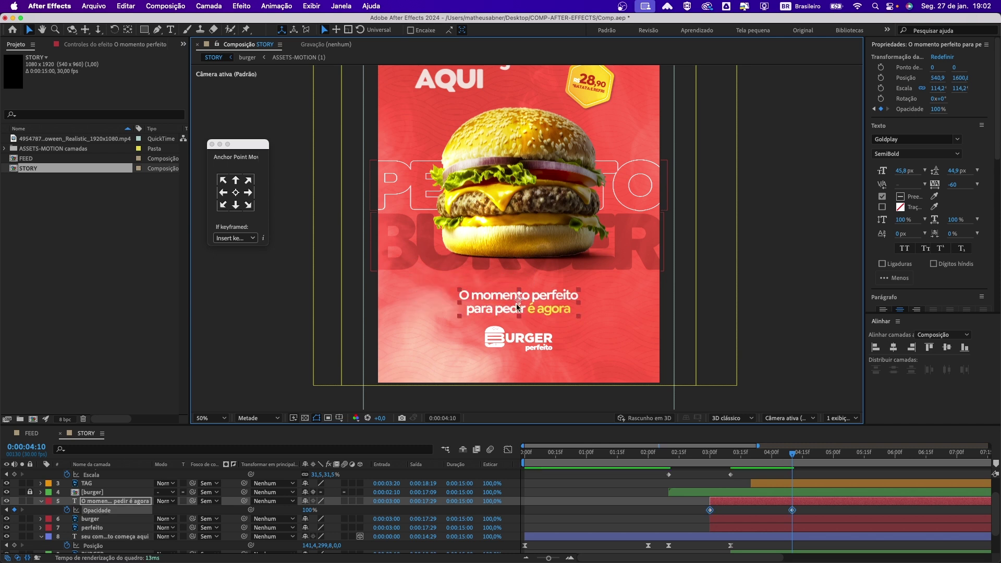
mouse_move(791, 457)
left_mouse_down()
mouse_move(757, 457)
mouse_move(791, 462)
left_mouse_up()
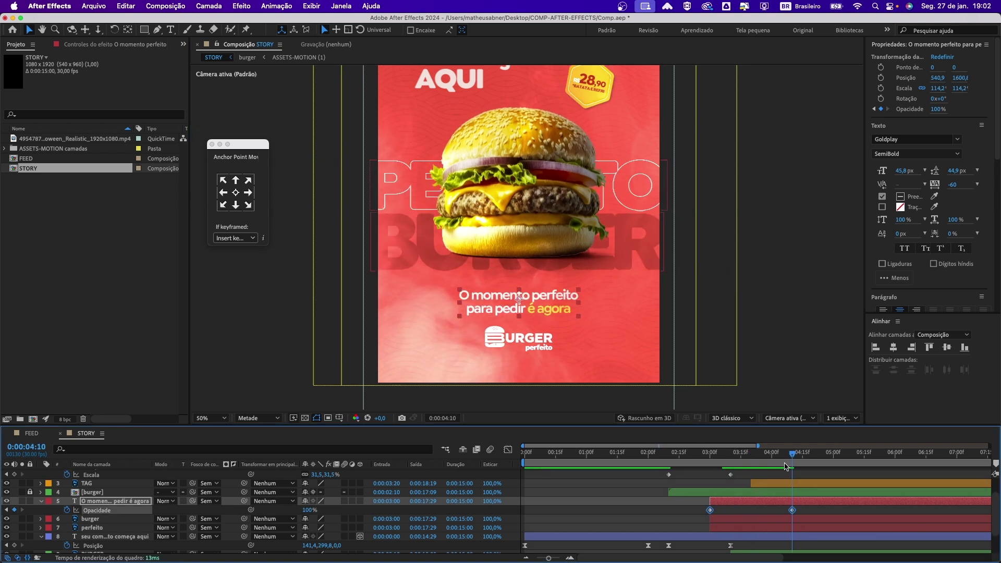
left_click(553, 313)
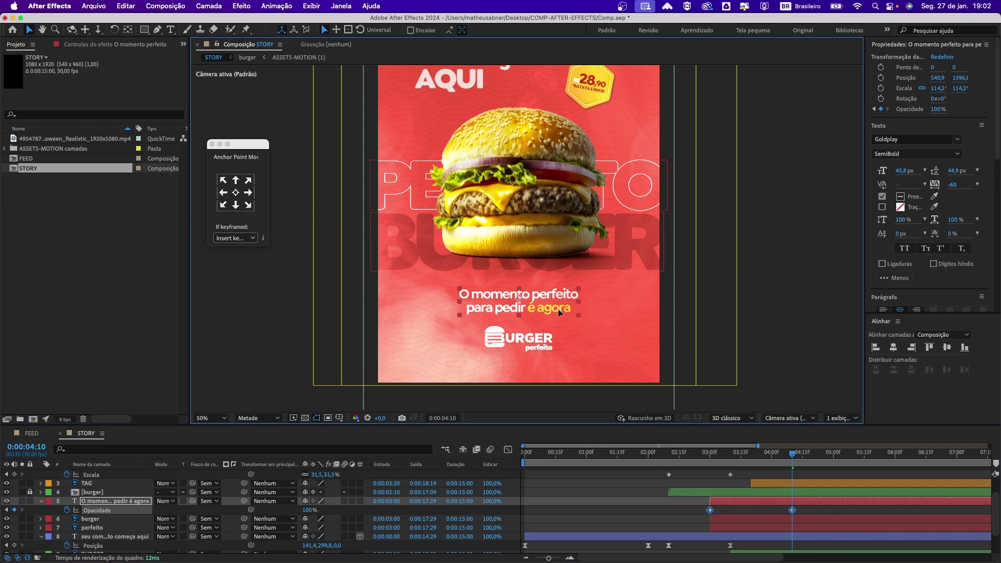
Select the logotipo layer and select its last Position and Scale keyframes at 0:00:03:10
left_click(539, 345)
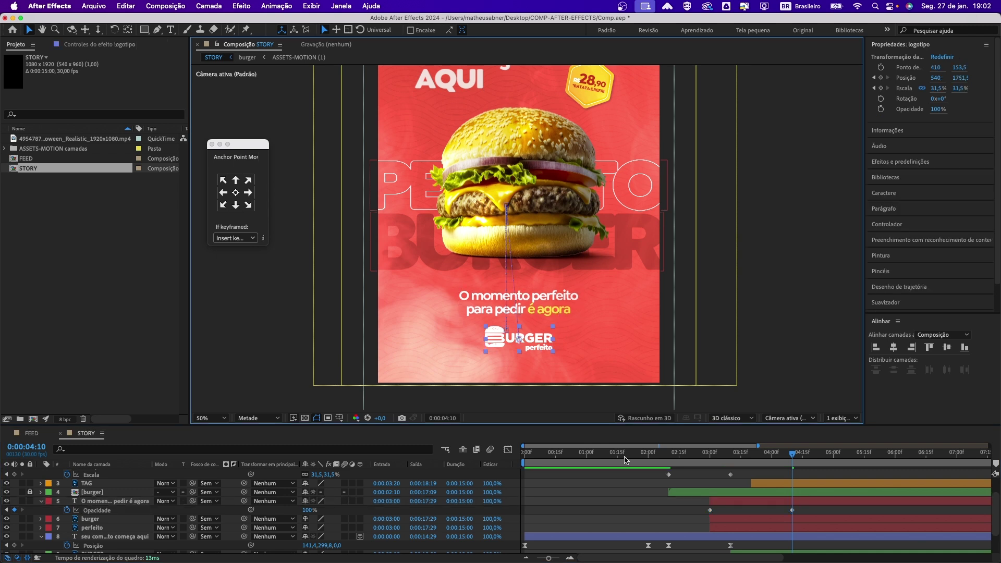
scroll(760, 525, "down", 2)
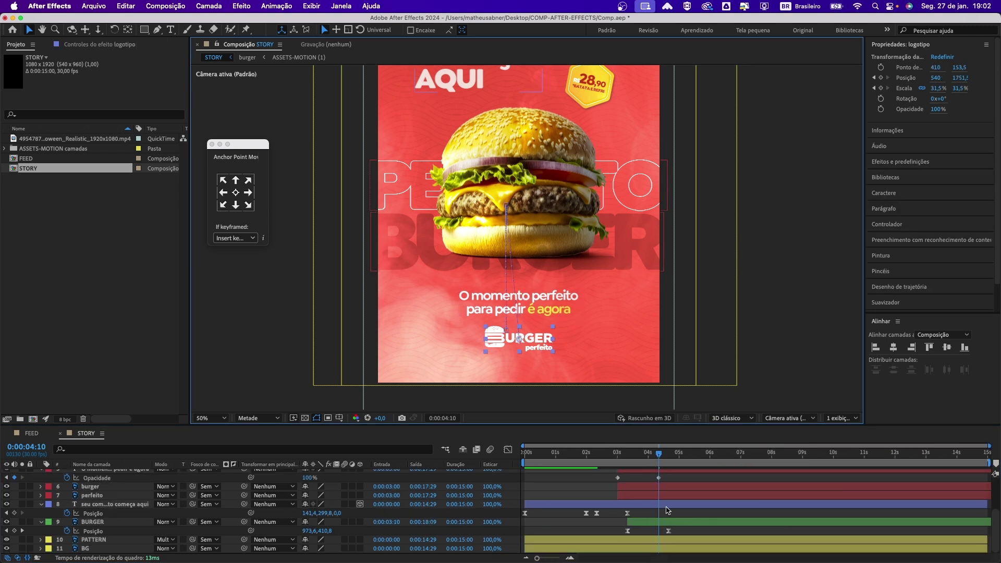
scroll(651, 508, "up", 3)
key("equal")
left_click_drag(656, 465, 681, 502)
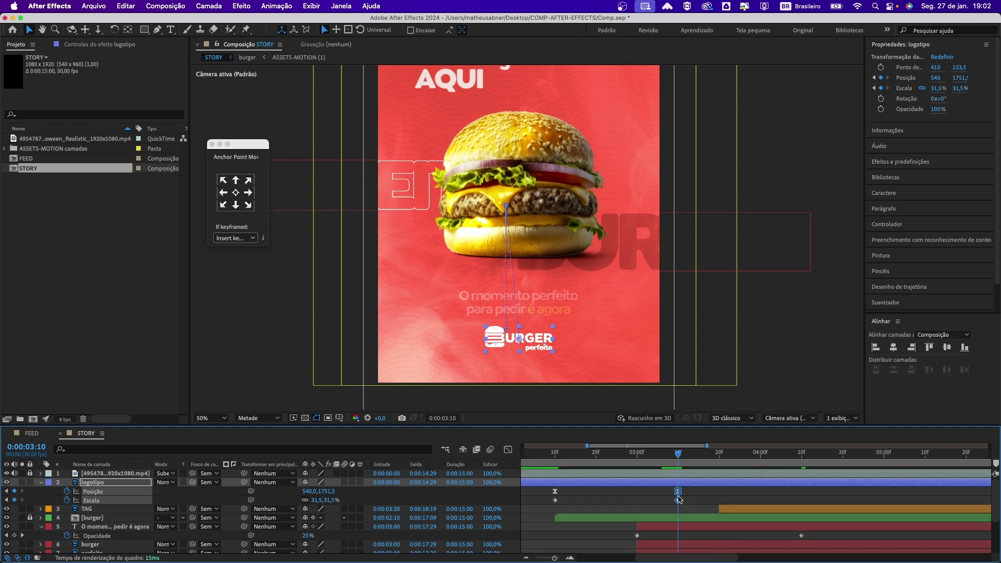
At 0:00:03:03, try moving the logo to about 859.9, 1555.7, and delete the extra Position keyframe
left_click_drag(679, 456, 651, 465)
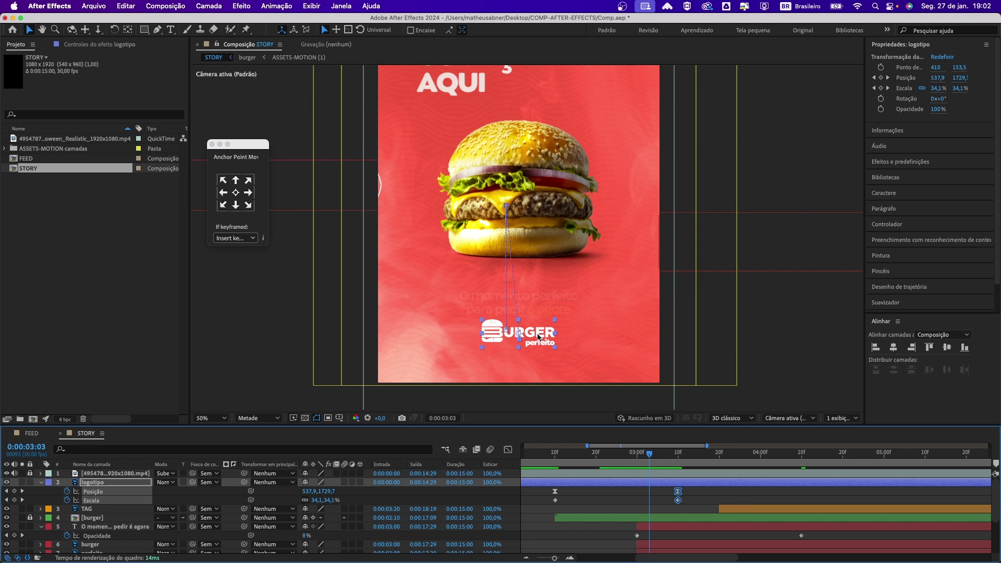
left_click_drag(537, 336, 624, 292)
left_click_drag(547, 457, 650, 473)
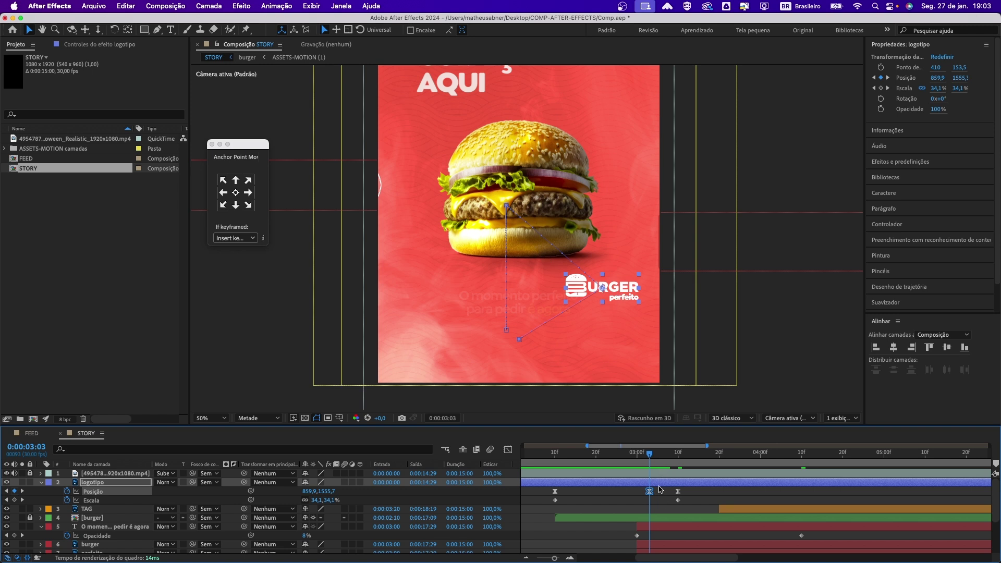
key("Delete")
Go back to 0:00:03:10, reselect the logotipo's Position and Scale keyframes there, and clear the selection
left_click_drag(651, 456, 677, 454)
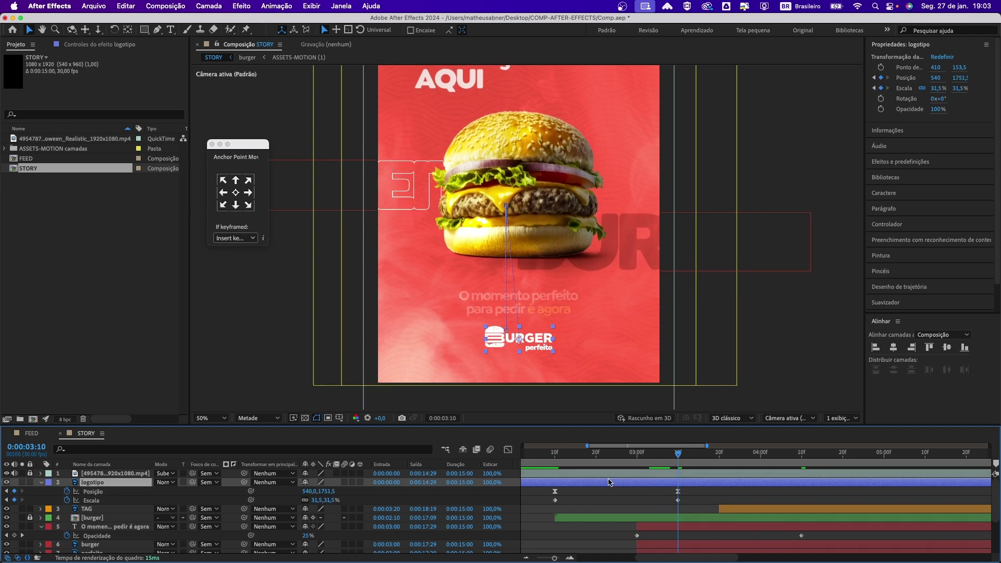
left_click_drag(668, 492, 684, 503)
mouse_move(677, 453)
left_mouse_down()
mouse_move(658, 458)
mouse_move(676, 463)
left_mouse_up()
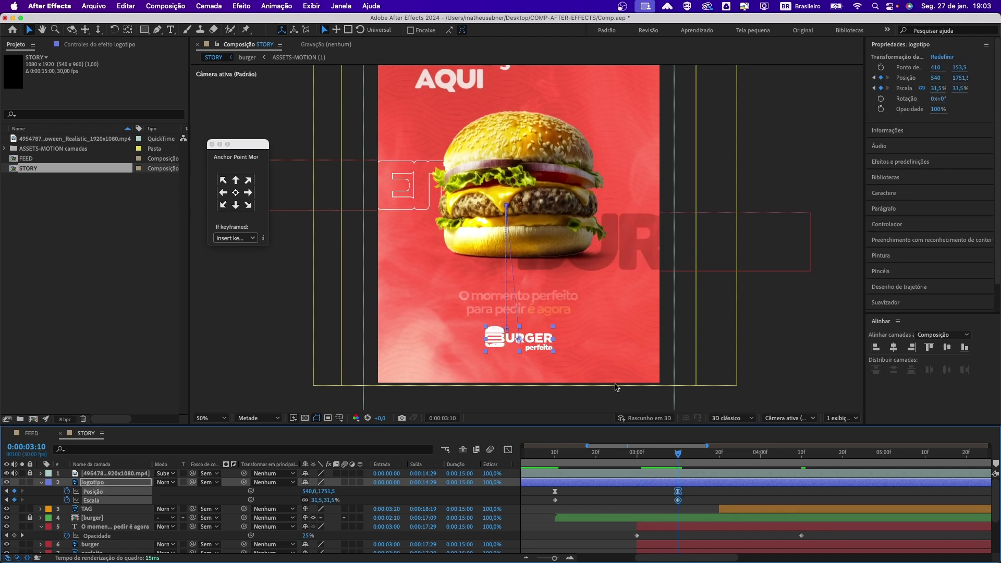
left_click(786, 348)
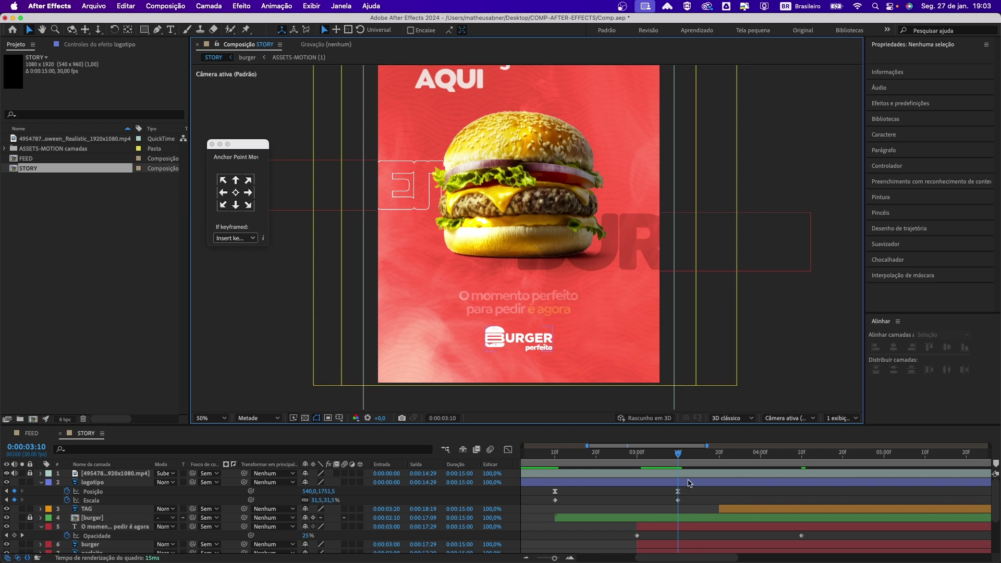
Save the project and preview the STORY animation from near its start and again from 0:00:02:14
key("comma")
key("super+s")
left_click_drag(652, 458, 547, 465)
key("space")
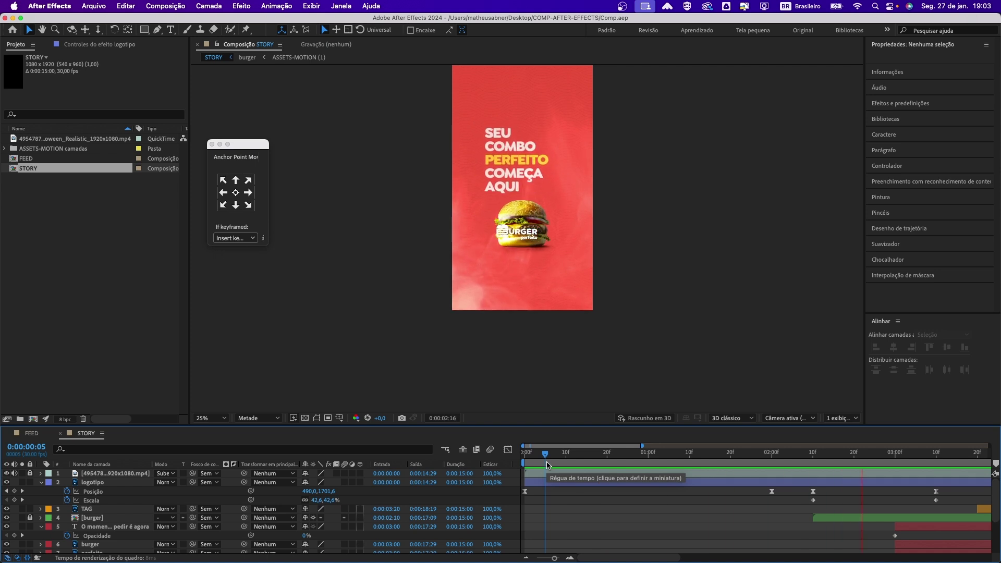
key("semicolon")
key("space")
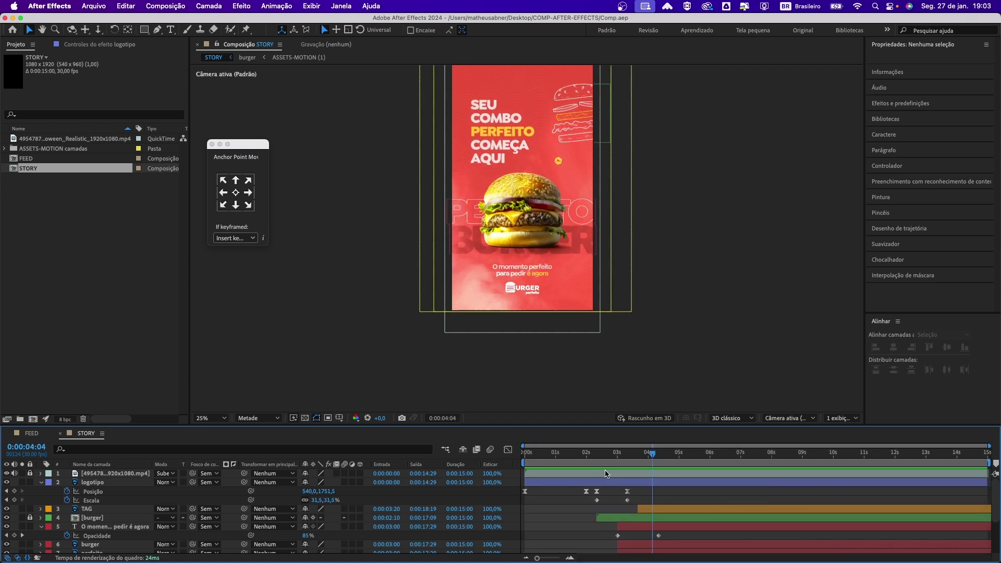
left_click(604, 457)
left_click_drag(605, 458, 602, 457)
key("space")
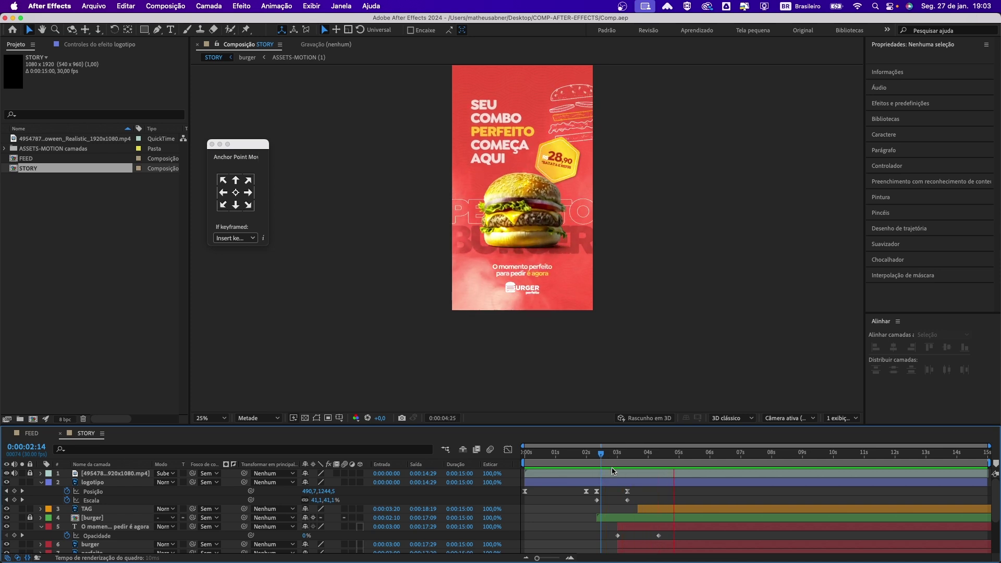
key("space")
Reveal the TAG layer's Scale keyframes, move the price tag down slightly to about 816.5, 783.5, and save the project
left_click_drag(578, 236, 557, 293)
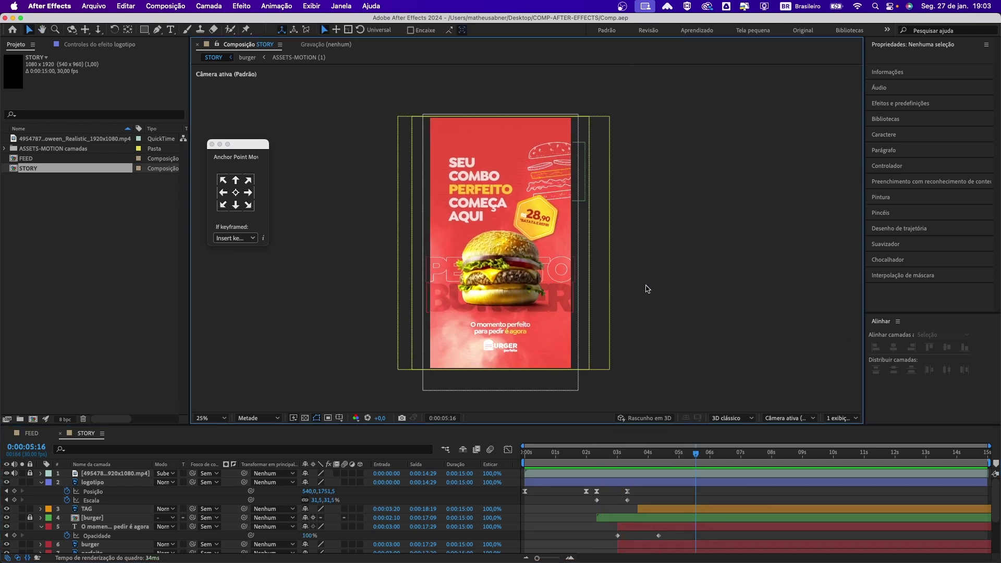
left_click(539, 224)
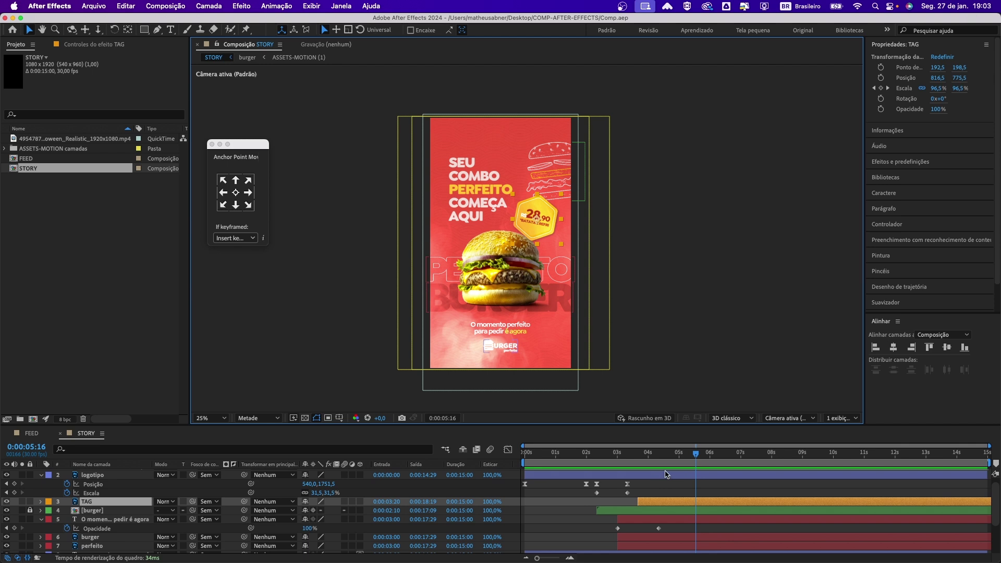
key("s")
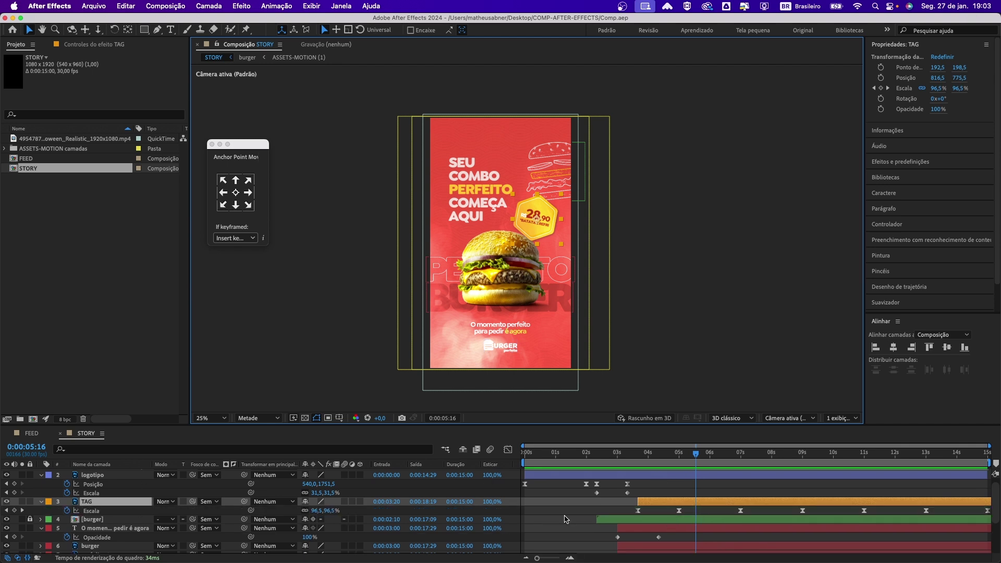
left_click_drag(695, 457, 684, 460)
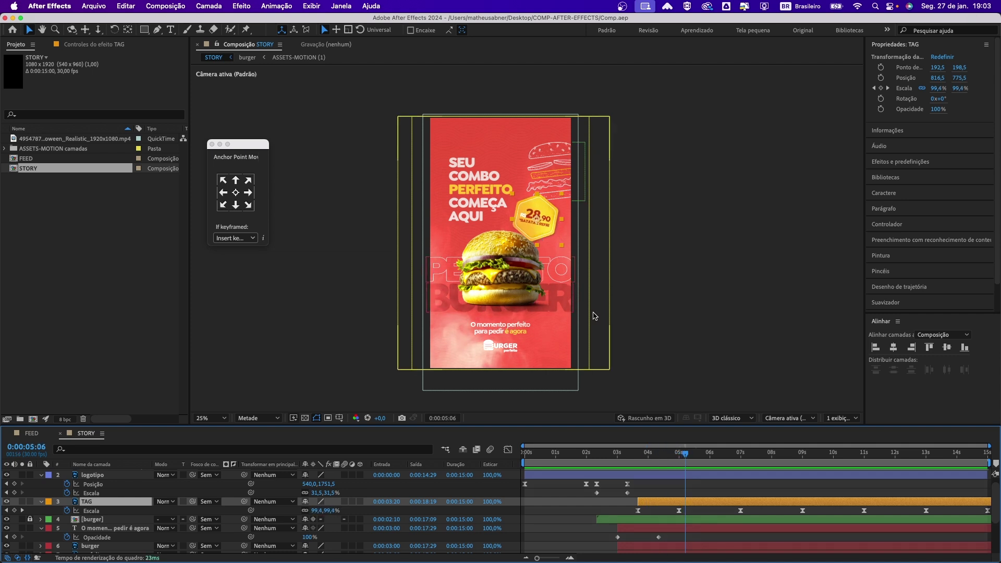
left_click_drag(542, 237, 518, 227)
key("super+z")
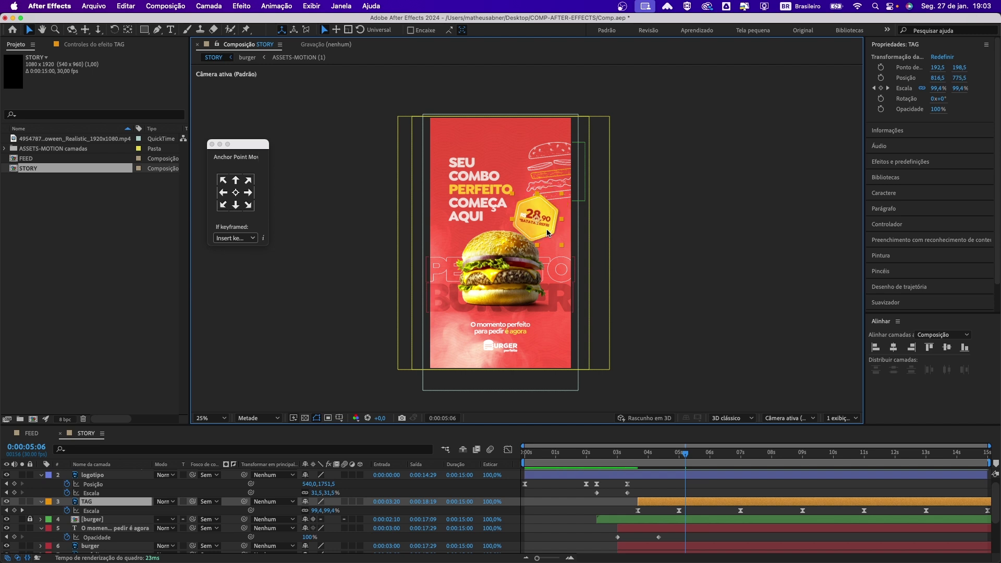
left_click_drag(548, 233, 547, 234)
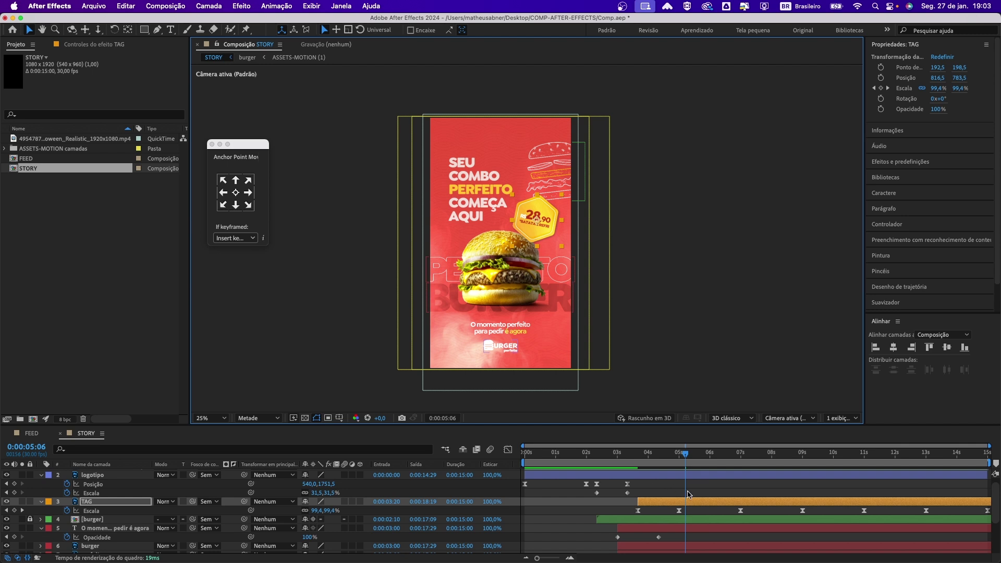
key("super+s")
At the logotipo's first Position keyframe at 0:00:00:00, move the logo below the frame to about 494, 2027.5
left_click_drag(684, 457, 525, 460)
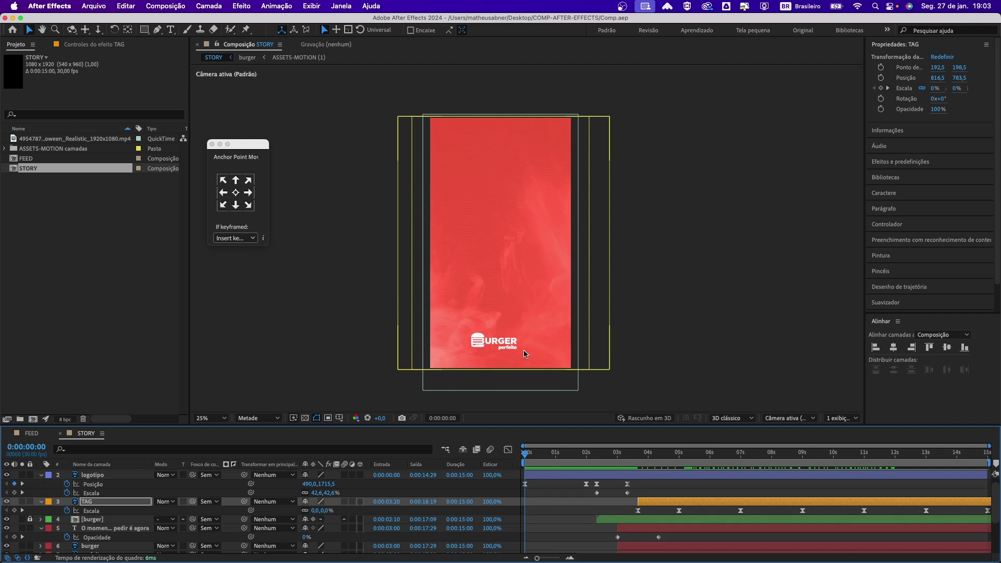
left_click(661, 358)
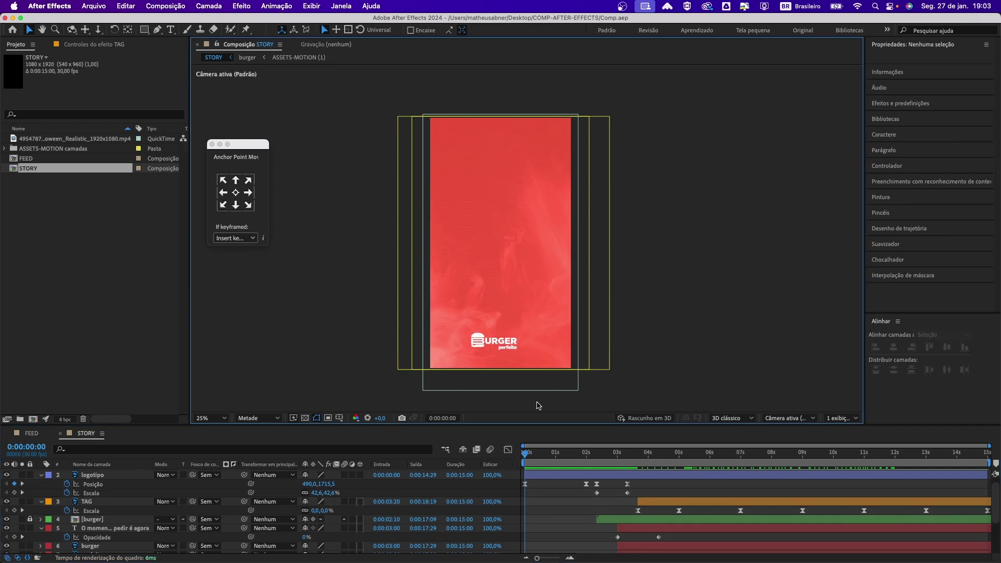
left_click(494, 345)
key(";")
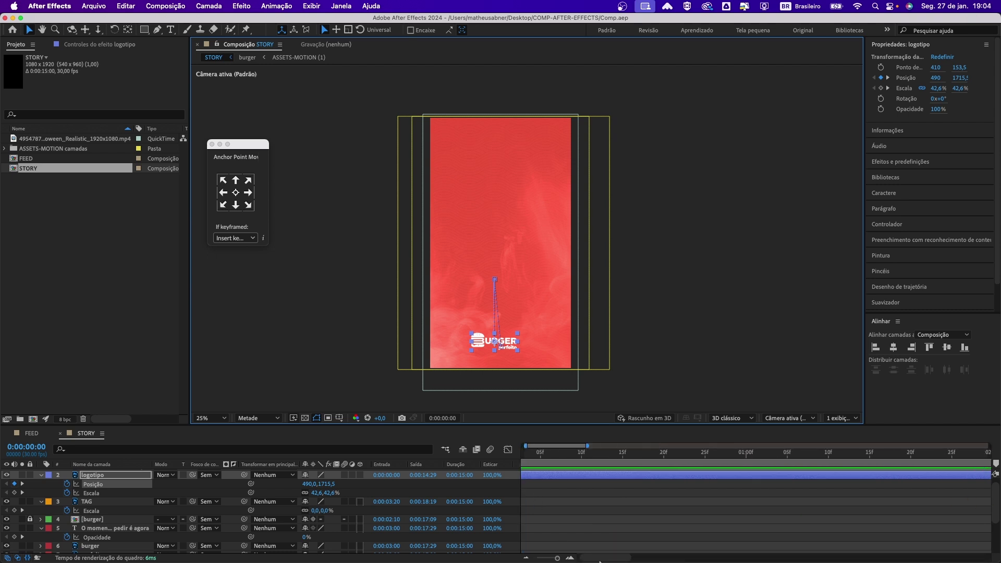
left_click(527, 457)
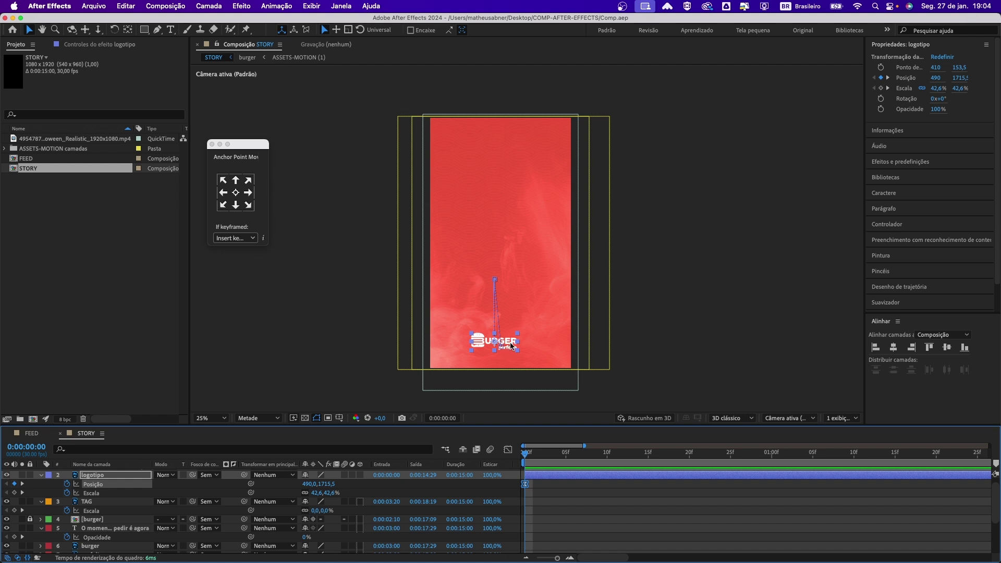
left_click_drag(510, 345, 512, 386)
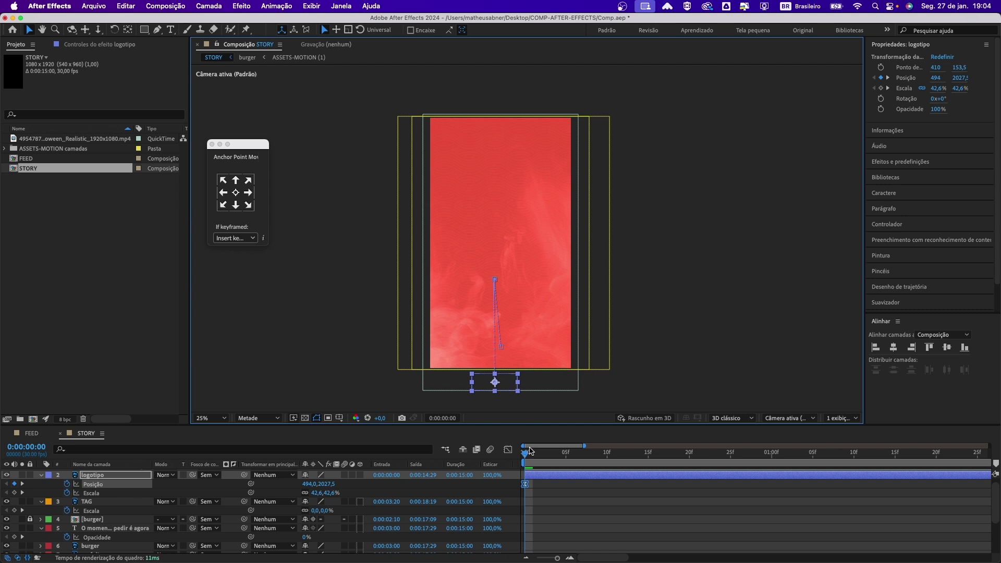
Preview the animation from the beginning to check the logo's entrance from below the frame
key("space")
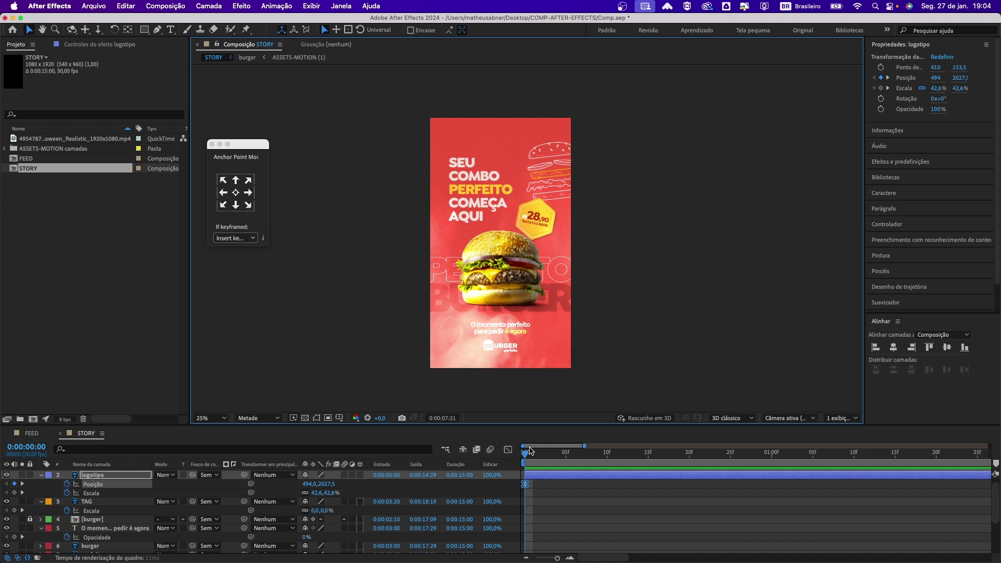
key("space")
key(";")
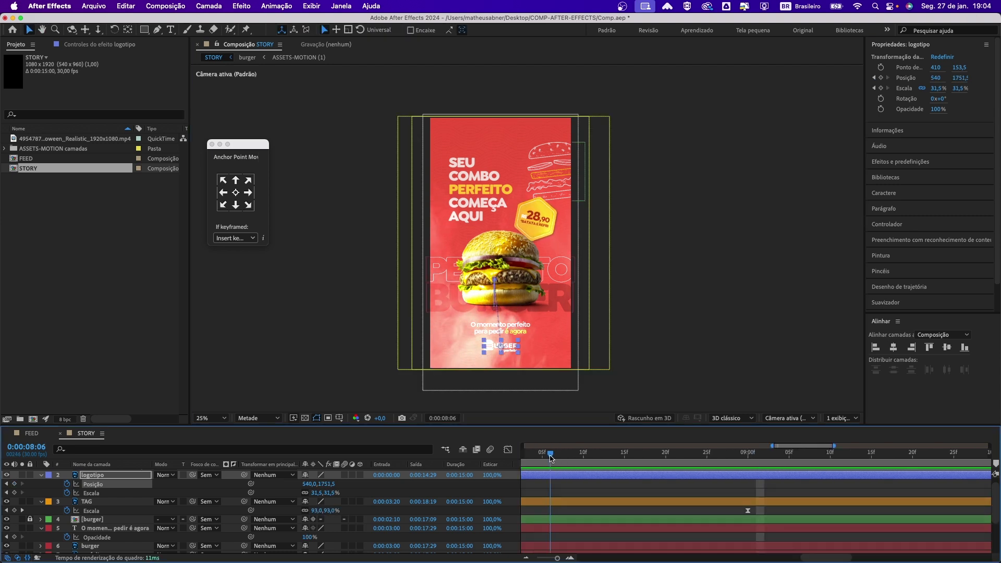
Return the STORY timeline to 0:00:02:00 and save the project
left_click(604, 454)
mouse_move(604, 459)
left_mouse_down()
mouse_move(527, 453)
mouse_move(587, 460)
left_mouse_up()
key("ctrl+s")
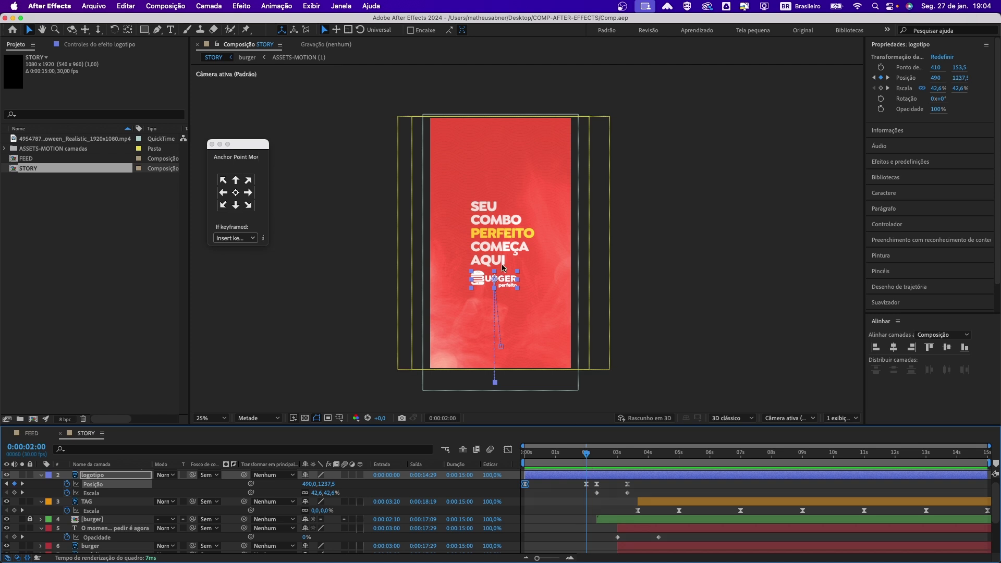
At 0:00:02:00, enlarge the headline by bringing it closer to the camera with a Position Z value of -412
left_click(494, 233)
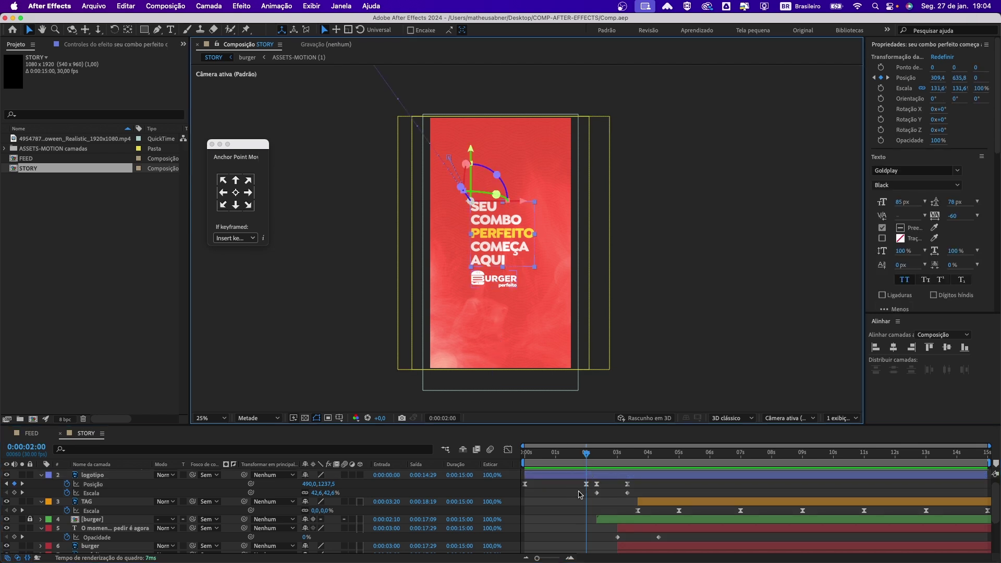
left_click_drag(586, 457, 584, 459)
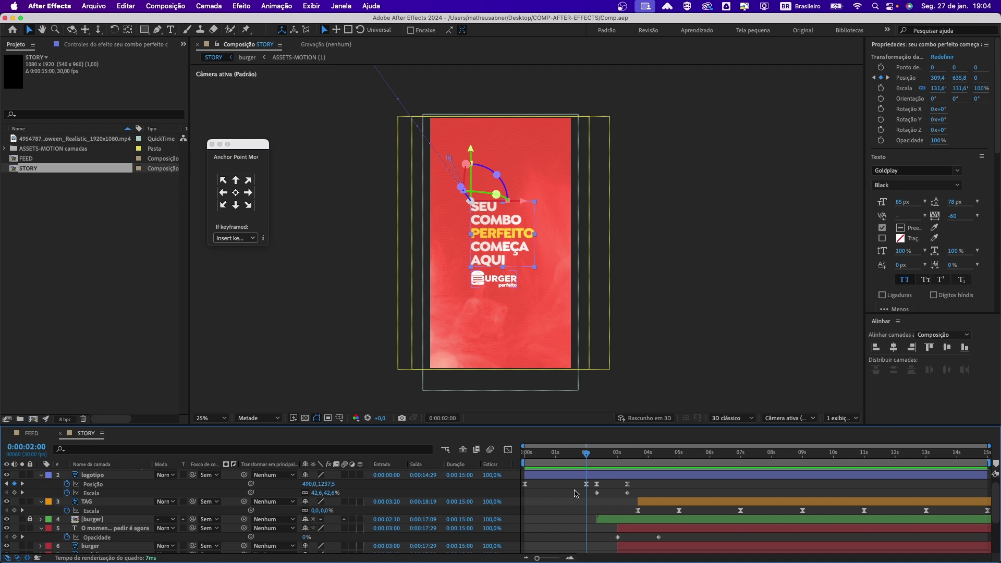
left_click(576, 476)
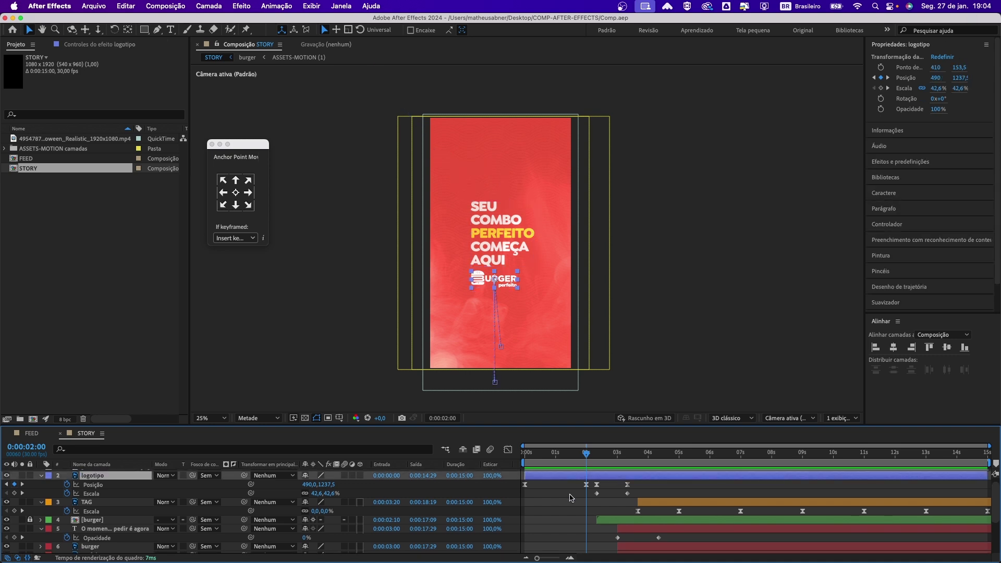
scroll(571, 497, "up", 1)
left_click(577, 479)
scroll(575, 517, "down", 3)
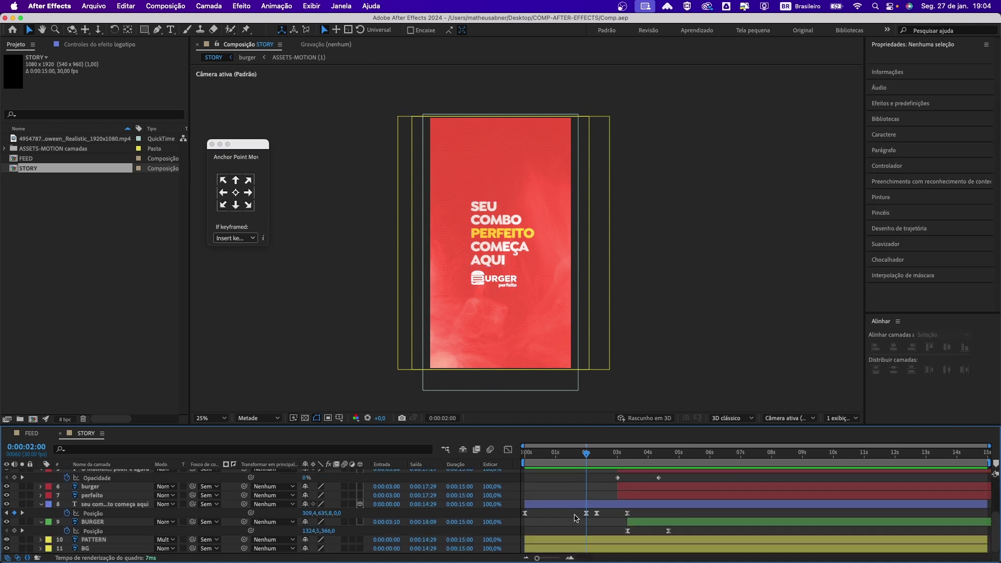
left_click(573, 503)
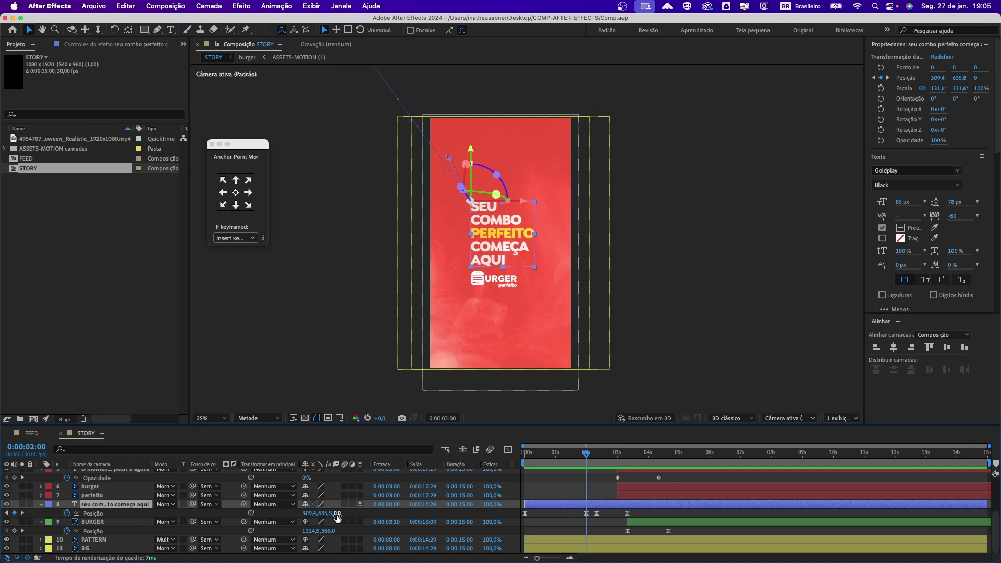
mouse_move(337, 517)
left_mouse_down()
mouse_move(156, 512)
mouse_move(336, 516)
left_mouse_up()
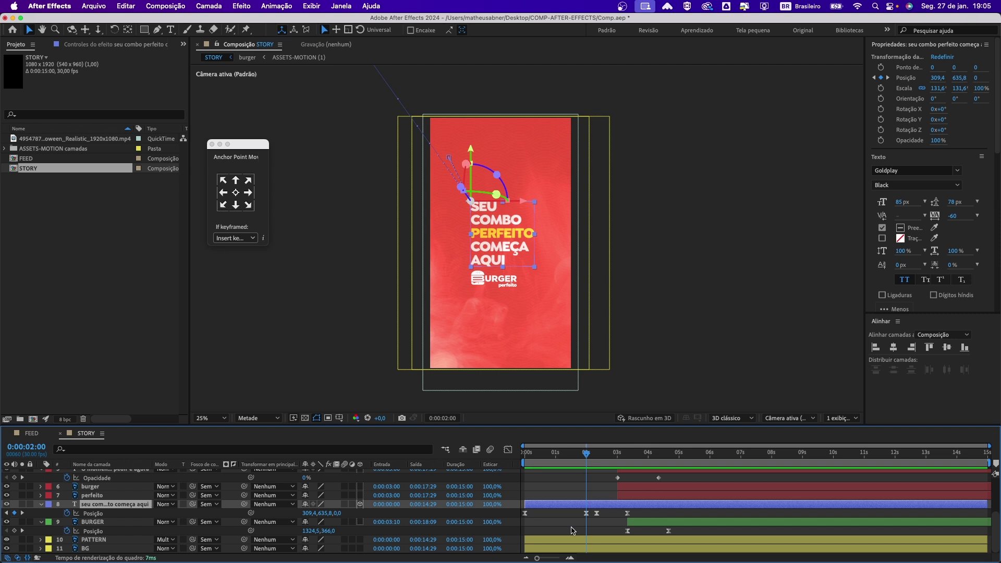
key("equal")
key("minus")
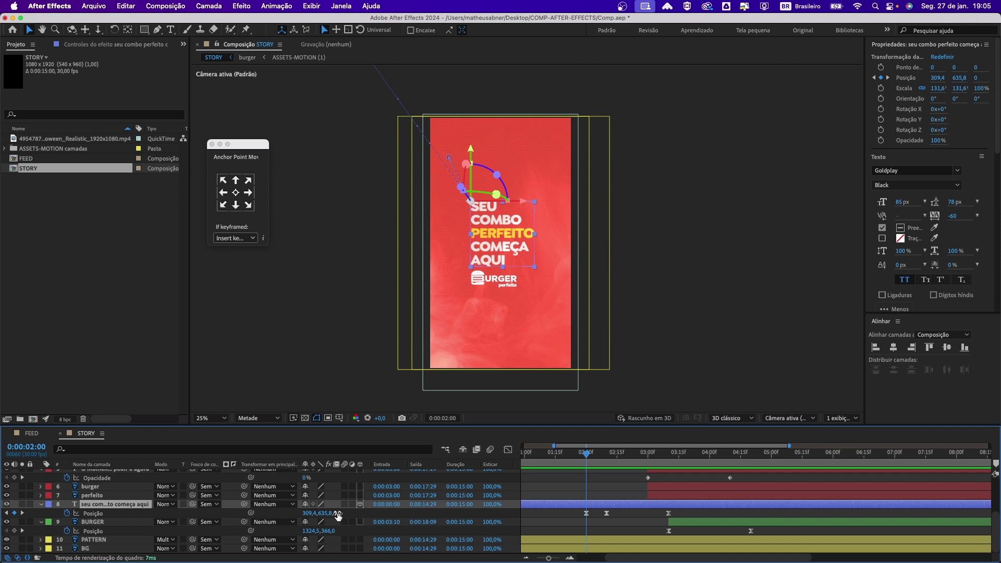
left_click_drag(337, 516, 114, 505)
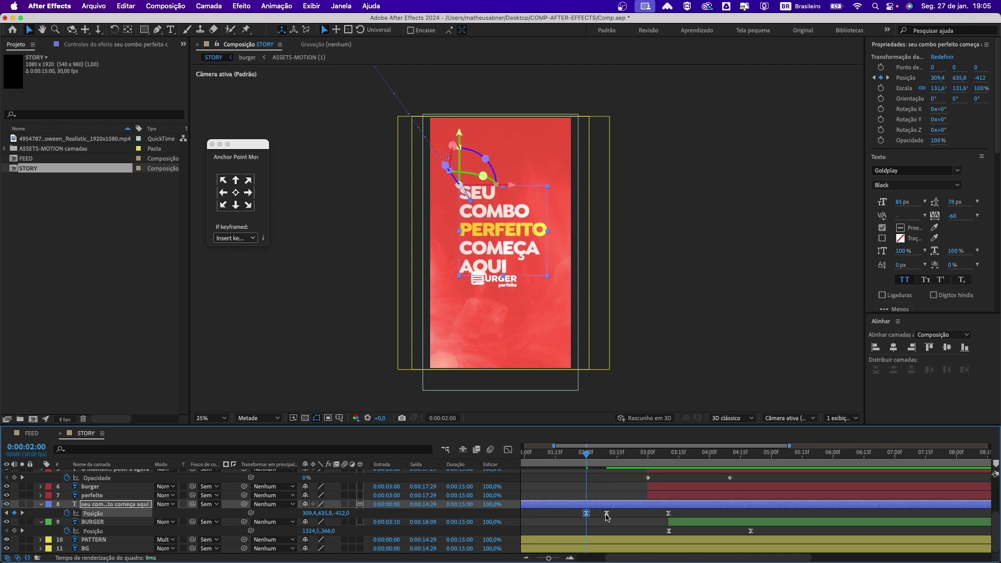
Preview the STORY animation from the beginning to check the headline's movement
left_click_drag(586, 456, 596, 457)
key("minus")
key("Home")
key("space")
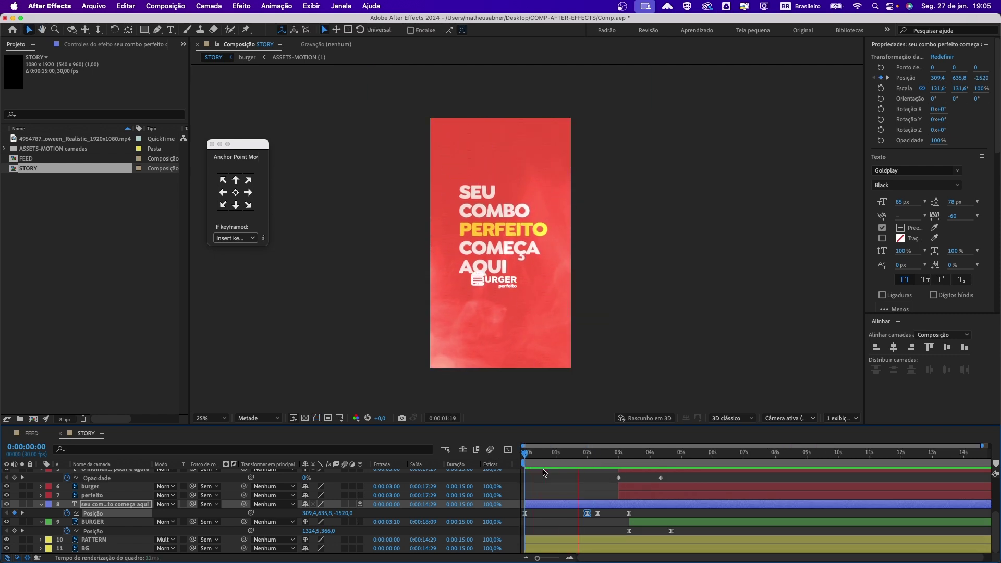
key("space")
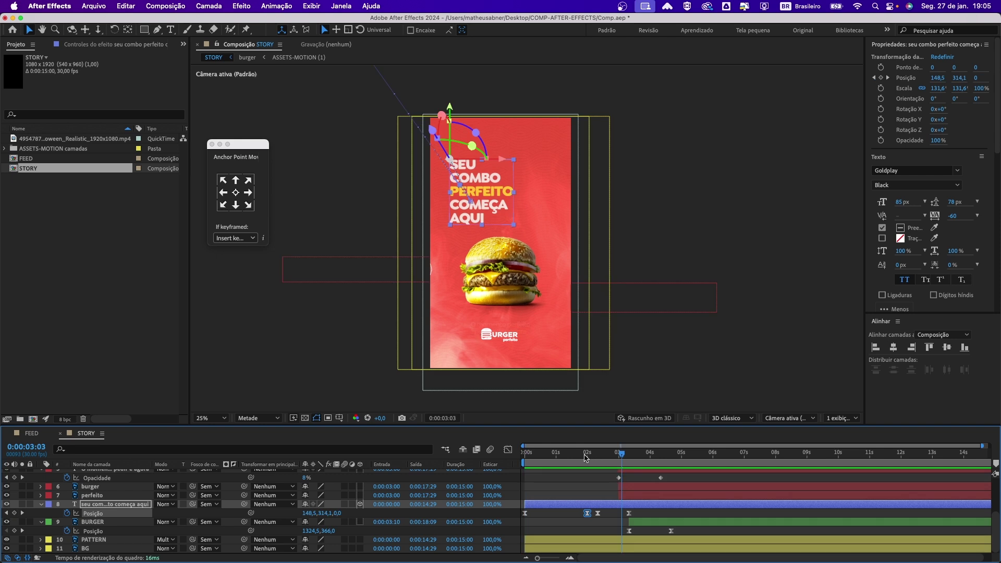
Compare the headline at its Position keyframes at 0:00:02:00 and 0:00:02:10 and review the motion that follows
key("Page_Up")
key("Page_Up")
key("Page_Up")
key("Page_Up")
key("Page_Up")
key("Page_Up")
key("Page_Up")
key("Page_Up")
key("Page_Up")
key("Page_Up")
key("Page_Up")
key("Page_Up")
key("Page_Up")
key("Page_Up")
key("Page_Up")
key("Page_Up")
key("Page_Up")
key("Page_Up")
key("Page_Up")
mouse_move(576, 458)
left_mouse_down()
mouse_move(599, 460)
mouse_move(590, 461)
left_mouse_up()
key("=")
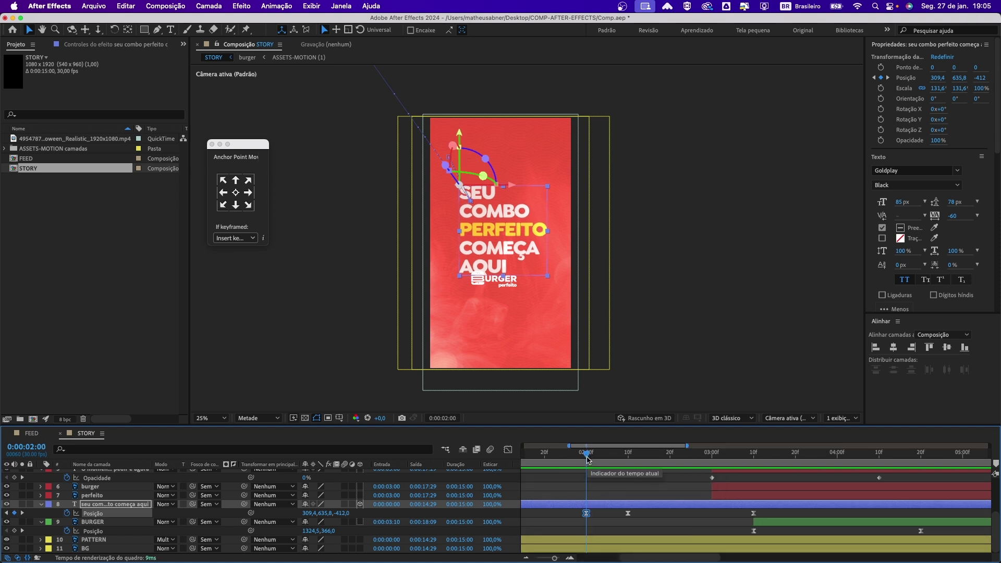
key("k")
left_click(587, 457)
left_click_drag(587, 456, 625, 462)
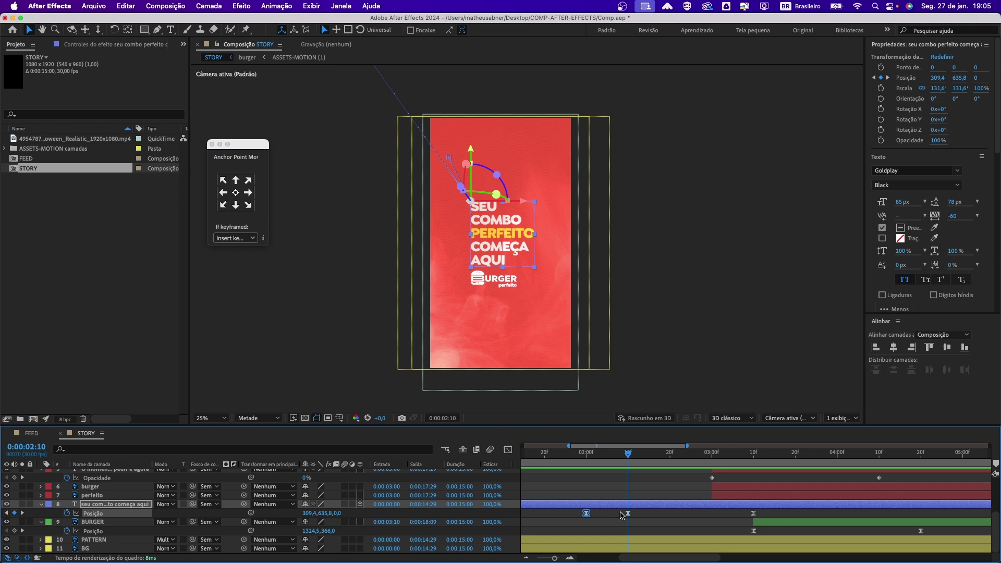
key("space")
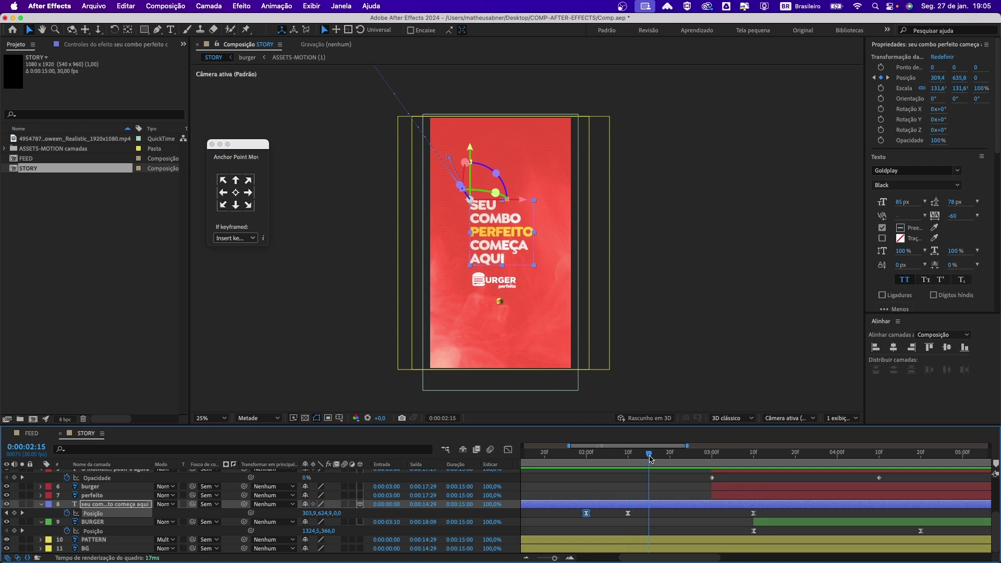
key("space")
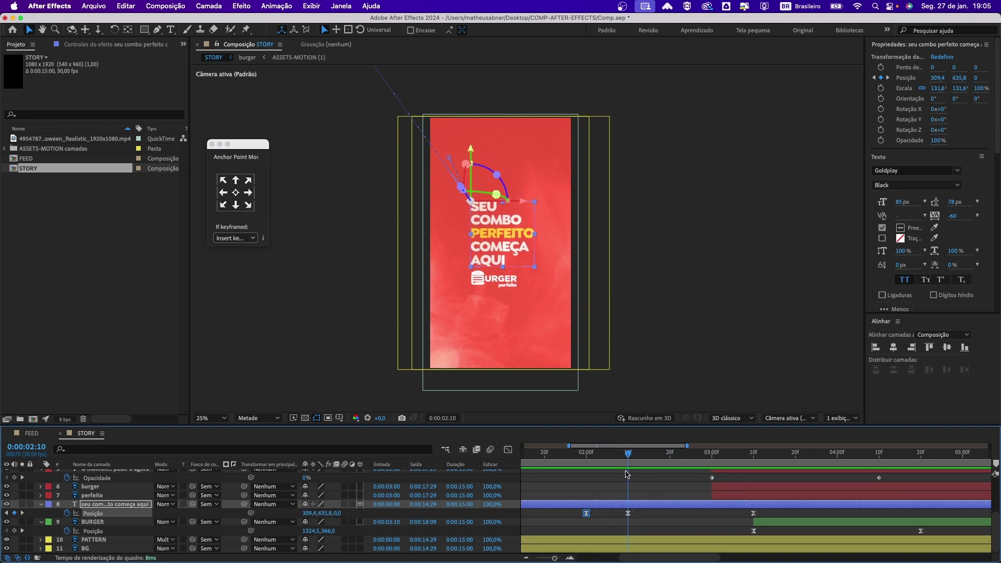
key("space")
key("space")
Replace the headline's Position keyframe at 0:00:02:10 with a copy of its keyframe at 0:00:02:00
left_click(627, 513)
key("Delete")
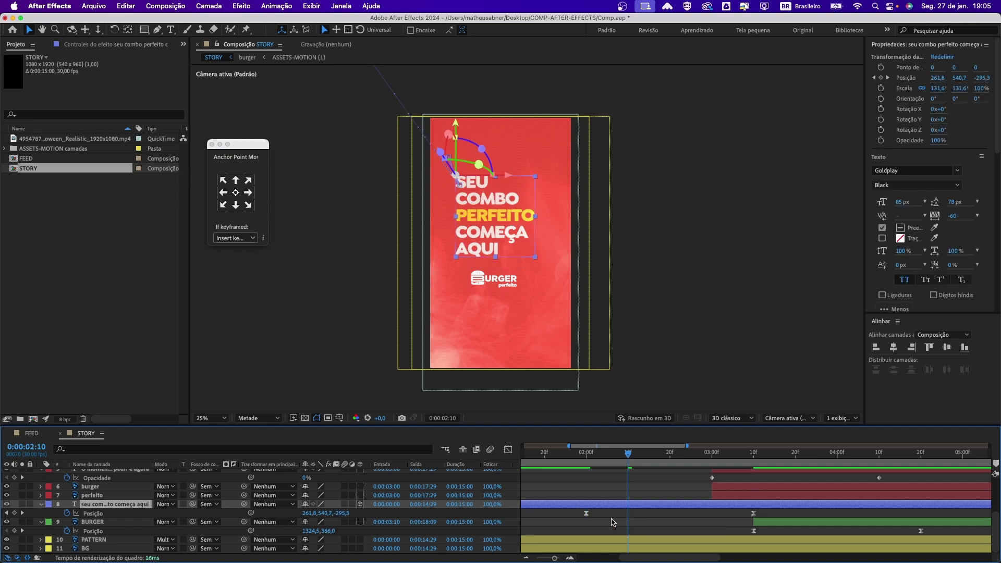
left_click(586, 513)
key("cmd+z")
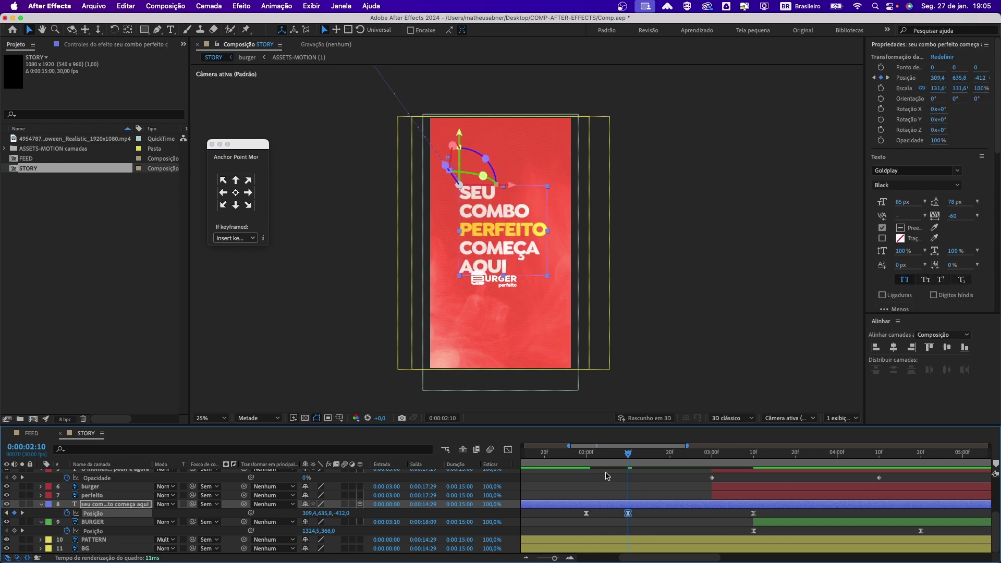
Preview the animation from the beginning to check how the headline holds its size, ending at 0:00:02:00
key("minus")
key("minus")
key("space")
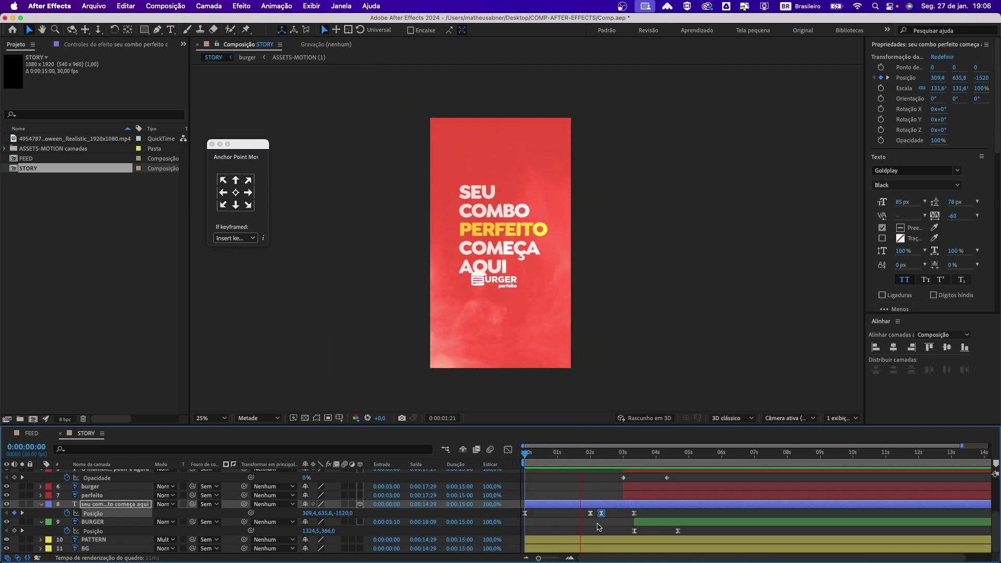
left_click(589, 453)
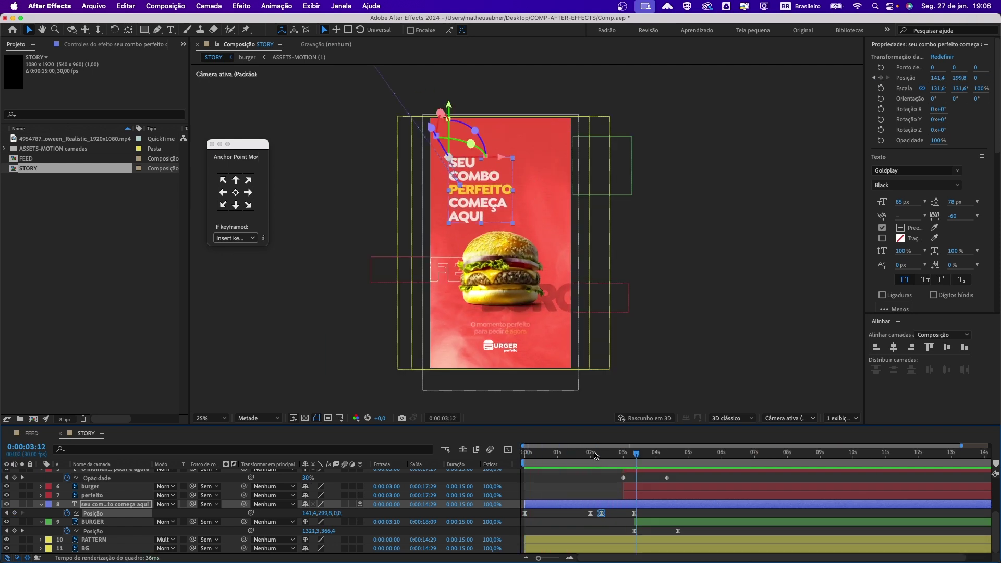
Shift the logotipo's Position keyframes at 0:00:02:00 and 0:00:02:10 to about 396, 1346.5, placing the logo below the headline
left_click(494, 280)
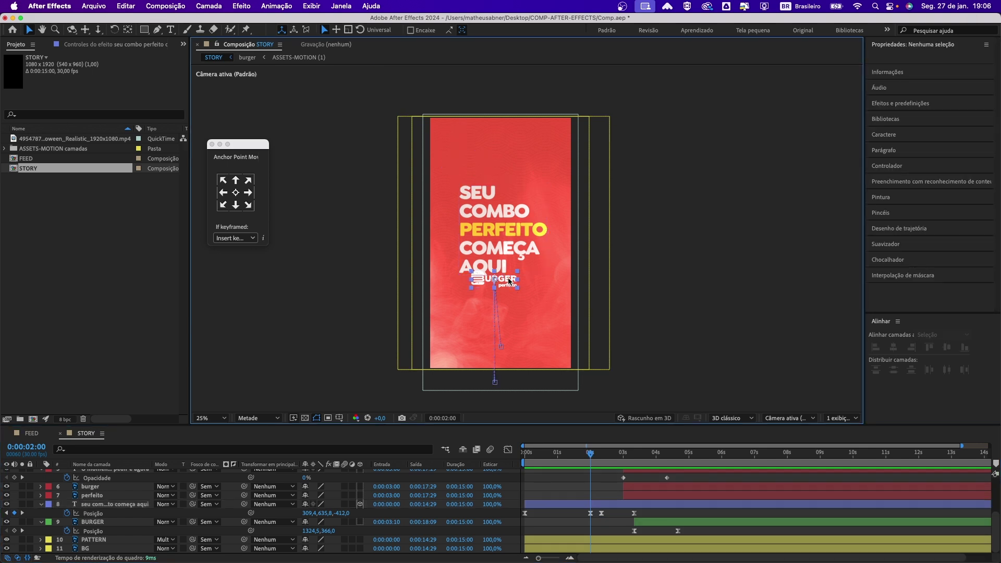
left_click(591, 458)
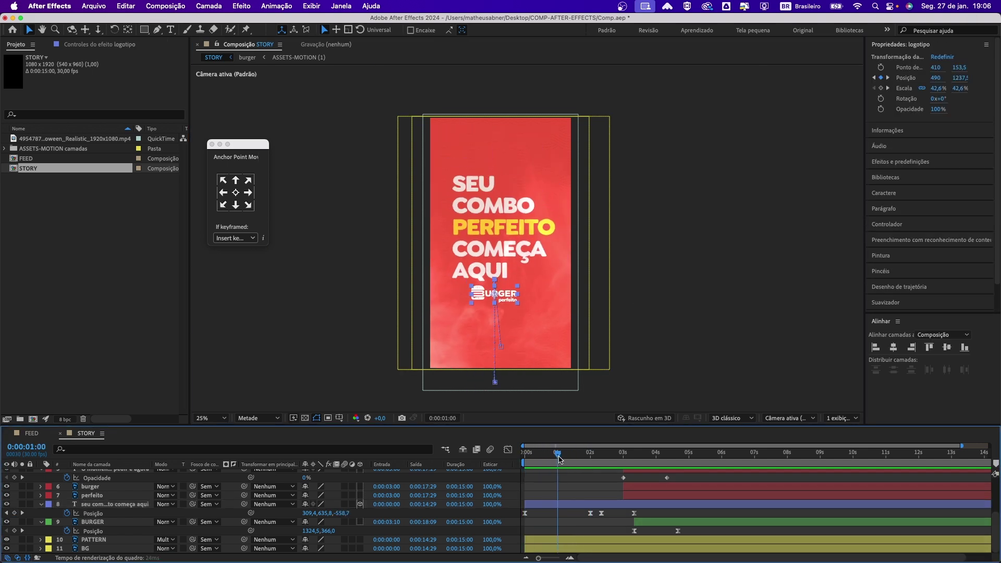
scroll(588, 490, "up", 3)
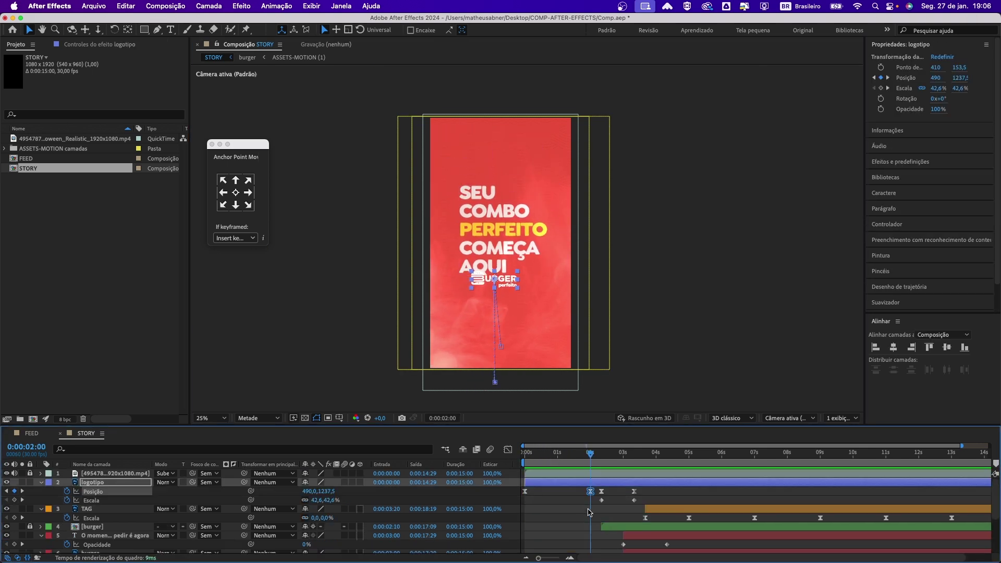
left_click(525, 453)
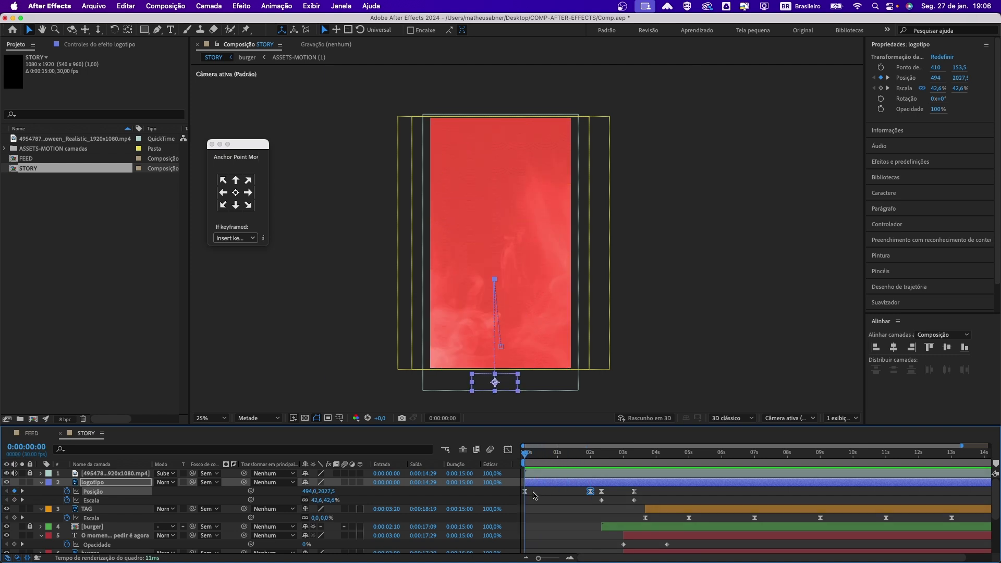
left_click_drag(526, 454, 596, 473)
left_click(590, 491)
key("equal")
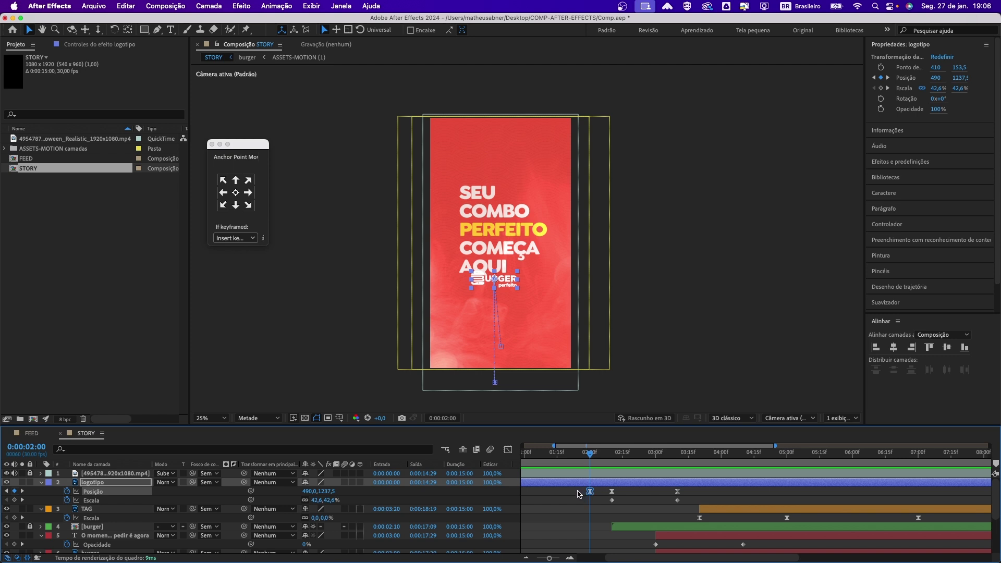
left_click_drag(577, 494, 623, 496)
left_click_drag(334, 493, 382, 492)
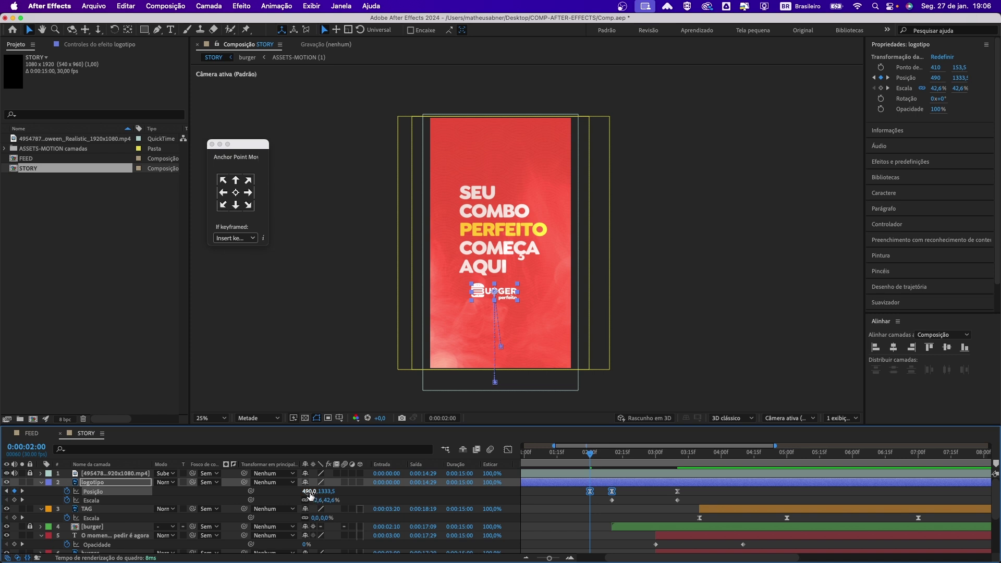
left_click_drag(307, 490, 265, 491)
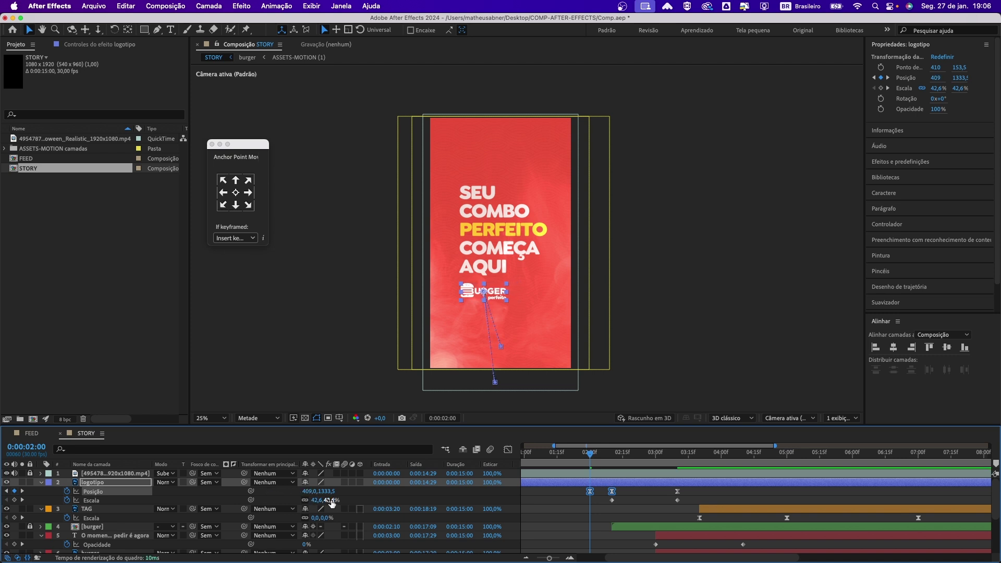
left_click_drag(334, 493, 303, 491)
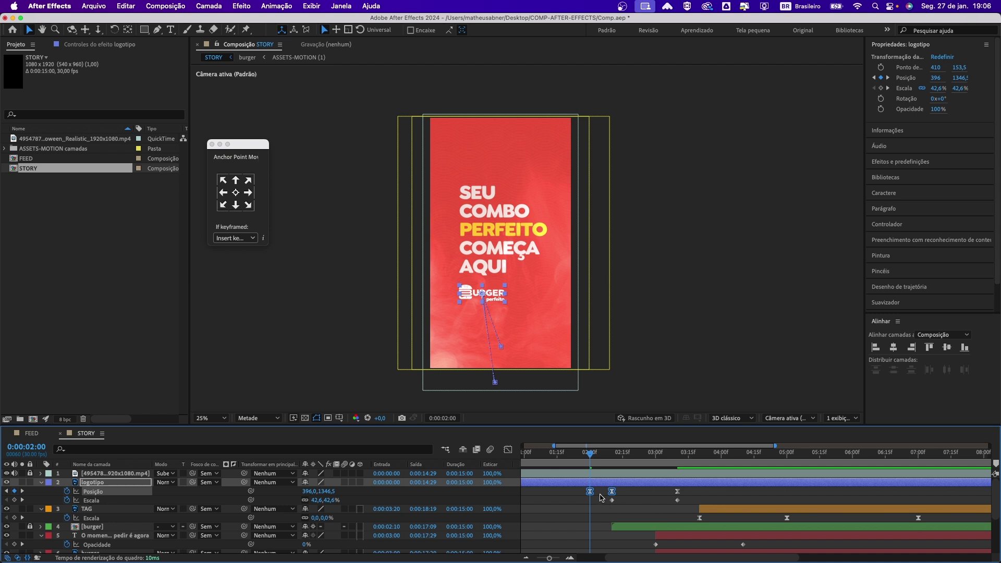
Try a Position Z value of -139 on the headline at 0:00:02:00 and undo the change
scroll(599, 508, "down", 1)
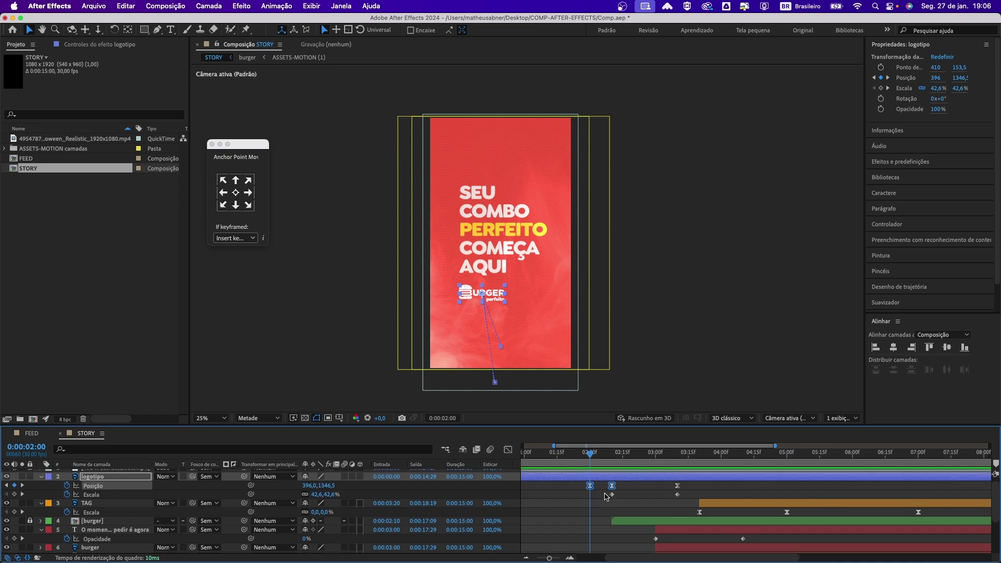
scroll(604, 506, "down", 3)
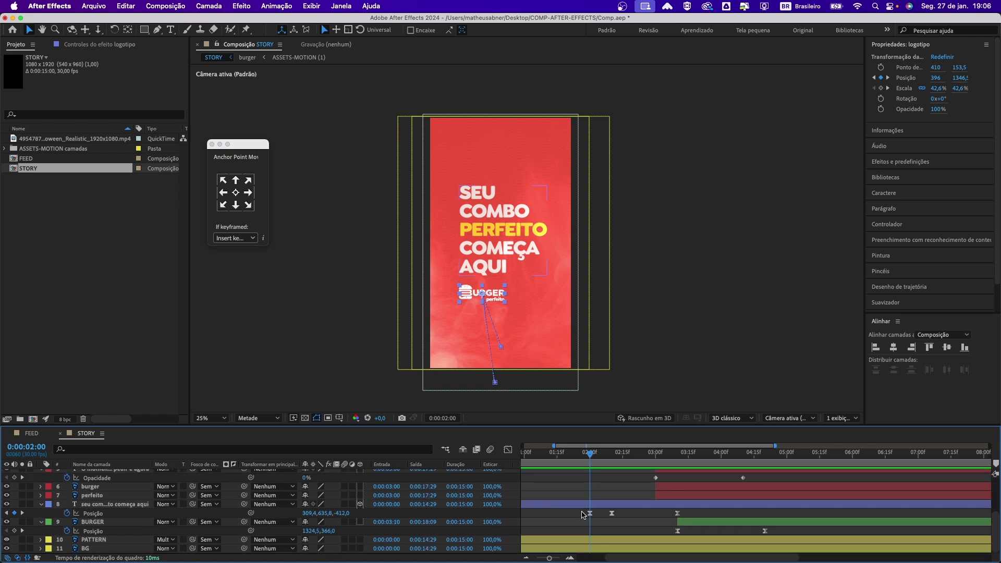
left_click(588, 513)
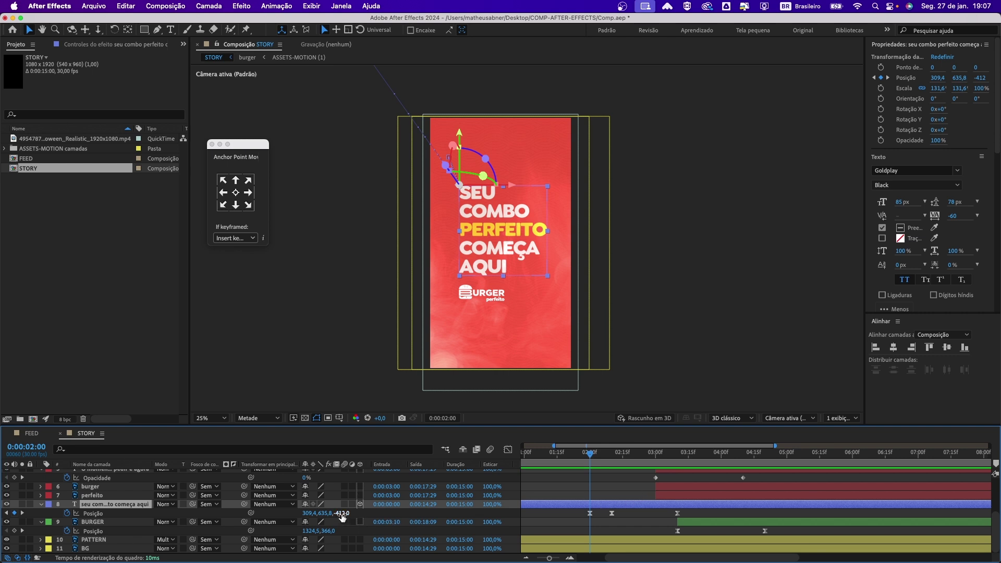
left_click_drag(343, 516, 485, 514)
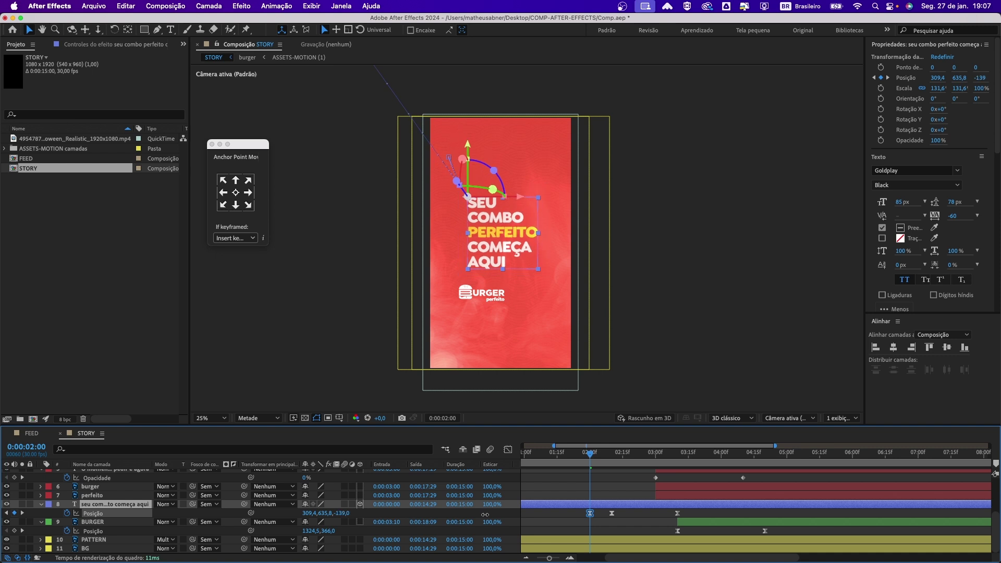
key("super+z")
Set the logotipo's Scale keyframe at 0:00:02:10 to 47.6%
scroll(591, 456, "up", 4)
left_click_drag(591, 457, 611, 458)
left_click_drag(603, 496, 690, 514)
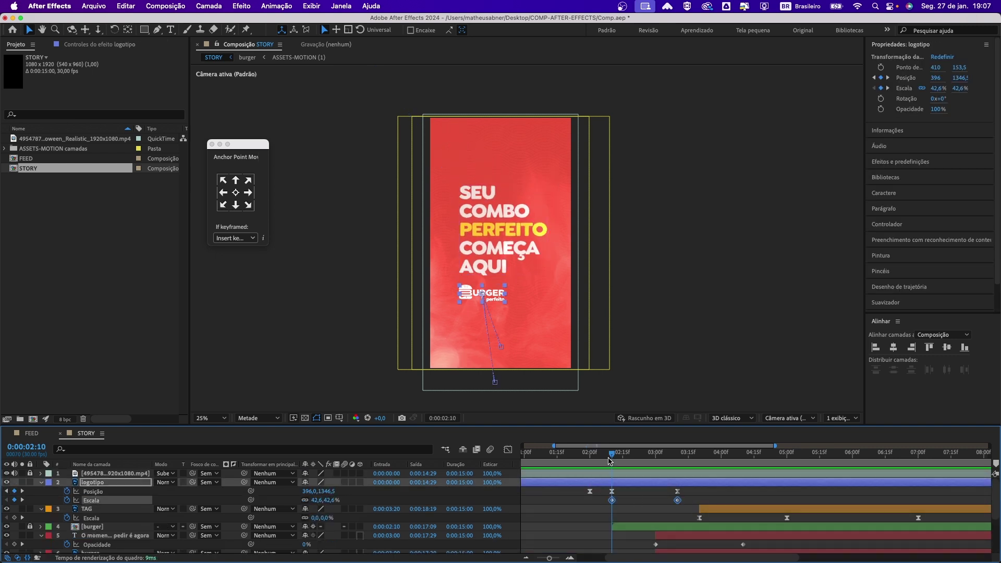
left_click(608, 509)
left_click(611, 500)
left_click_drag(315, 500, 322, 500)
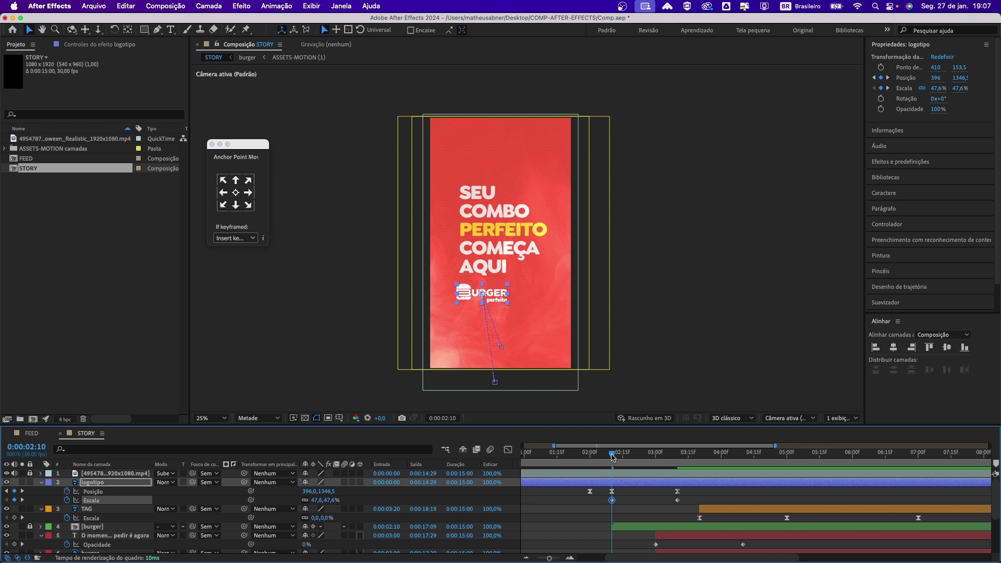
Move the logotipo's Position keyframes at 0:00:02:00 and 0:00:02:10 to about 432, 1346.5, aligning the logo with the headline's left edge
left_click_drag(612, 457, 619, 496)
left_click(677, 500)
left_click(675, 458)
left_click(594, 506)
left_click(468, 296)
left_click_drag(468, 295, 471, 296)
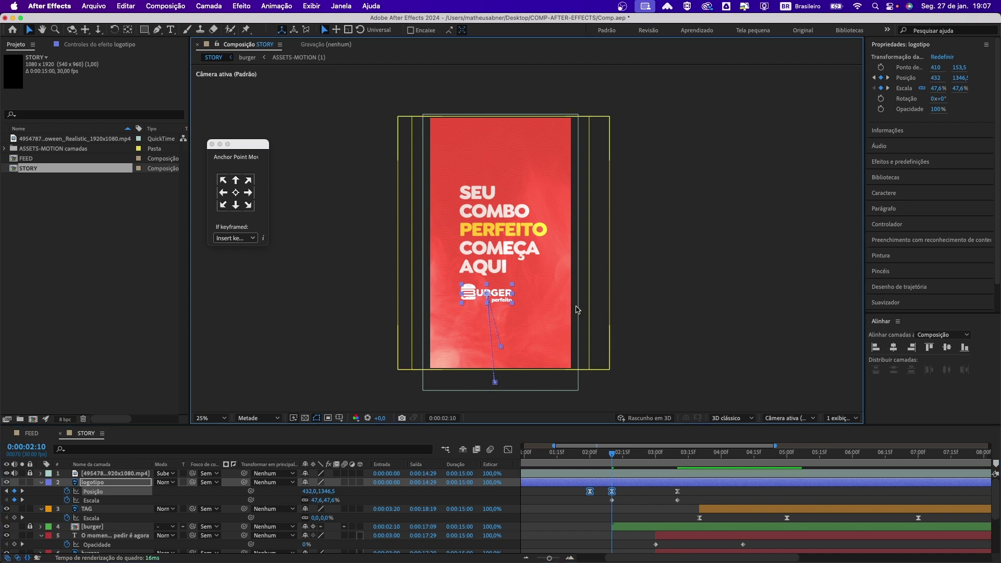
left_click(575, 311)
scroll(662, 473, "down", 3)
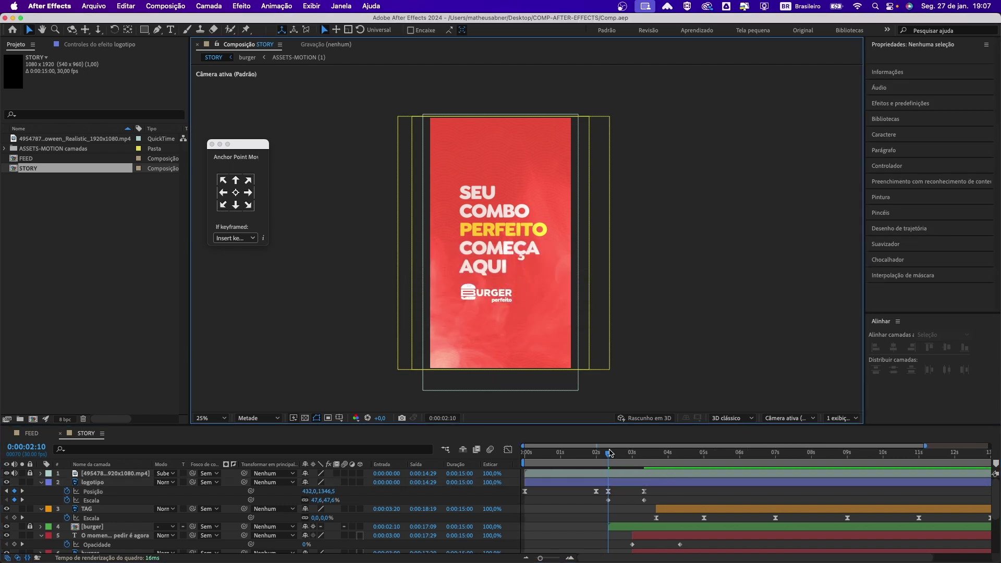
Play the STORY composition from its first frame to review the whole adapted animation
key("Home")
key("space")
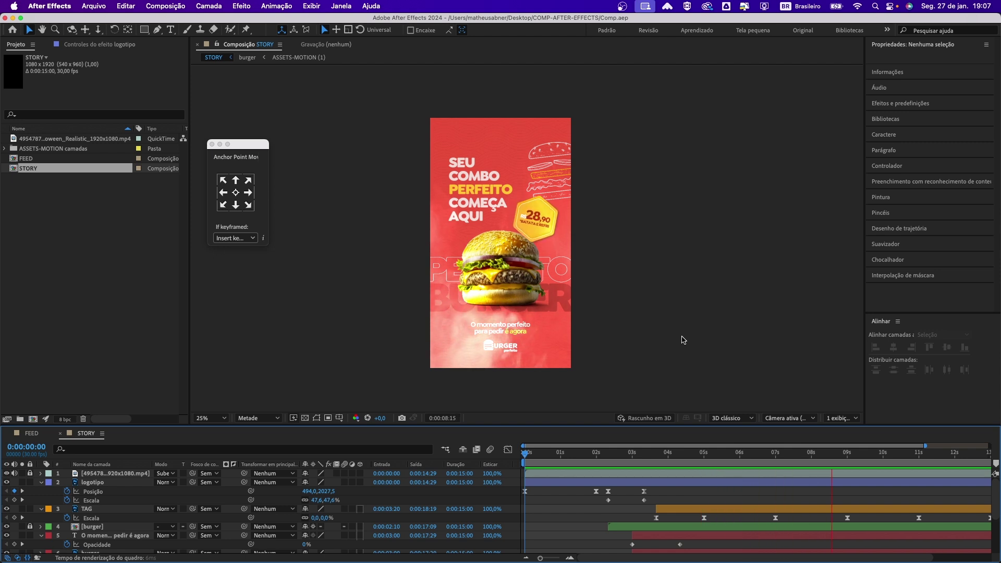
key("minus")
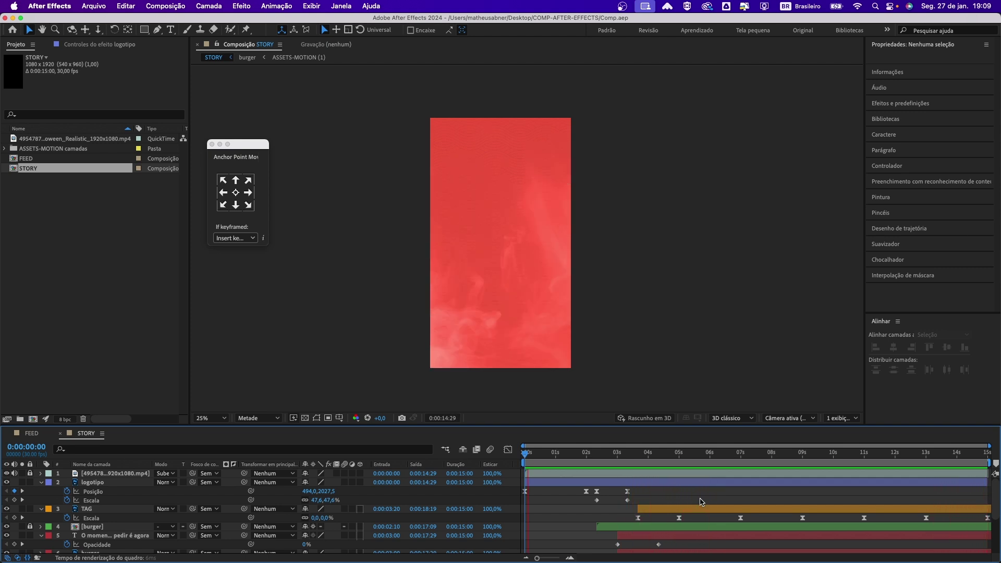
key("space")
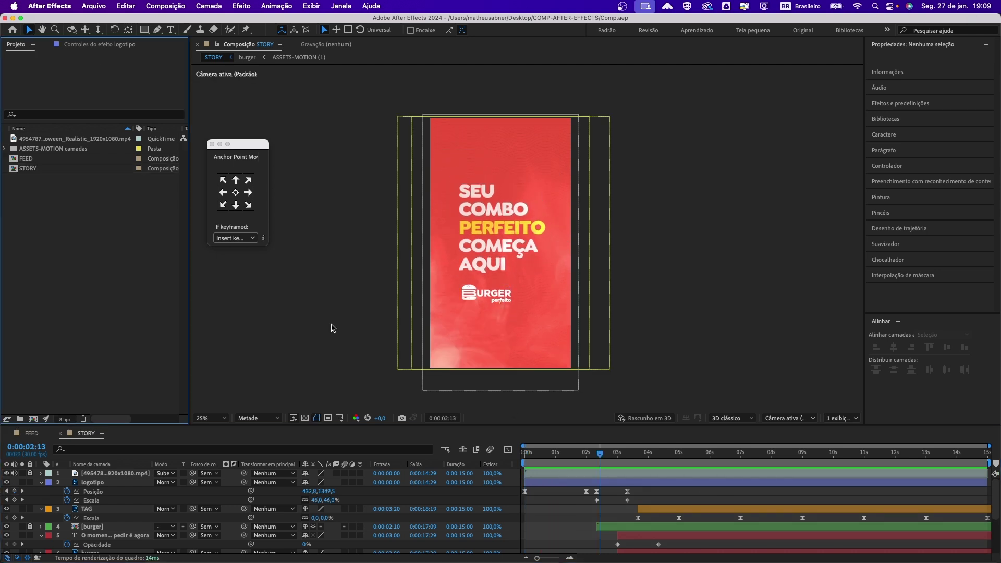
Send the FEED and STORY compositions together to the Adobe Media Encoder queue
left_click(123, 243)
left_click(56, 163)
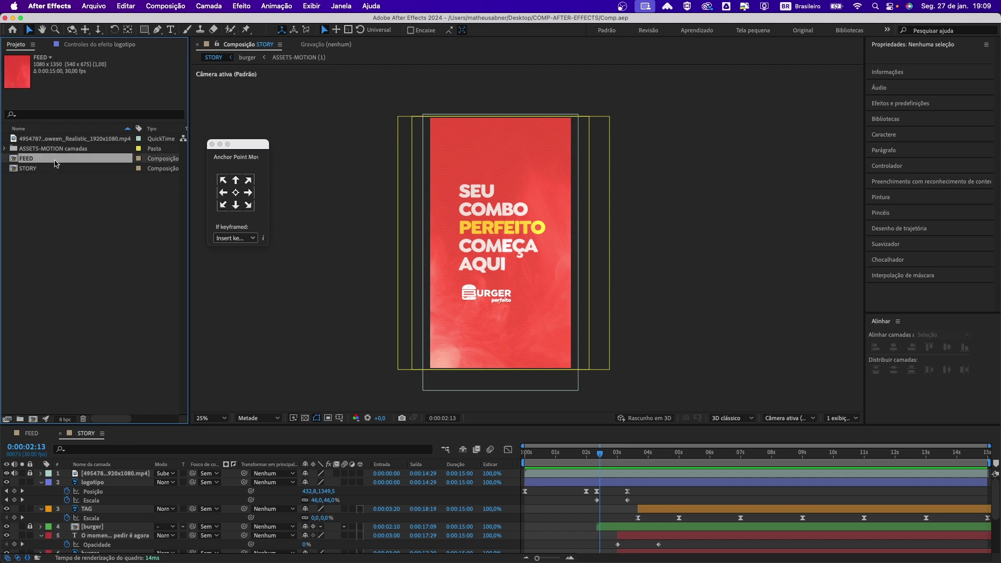
left_click(56, 173, "shift")
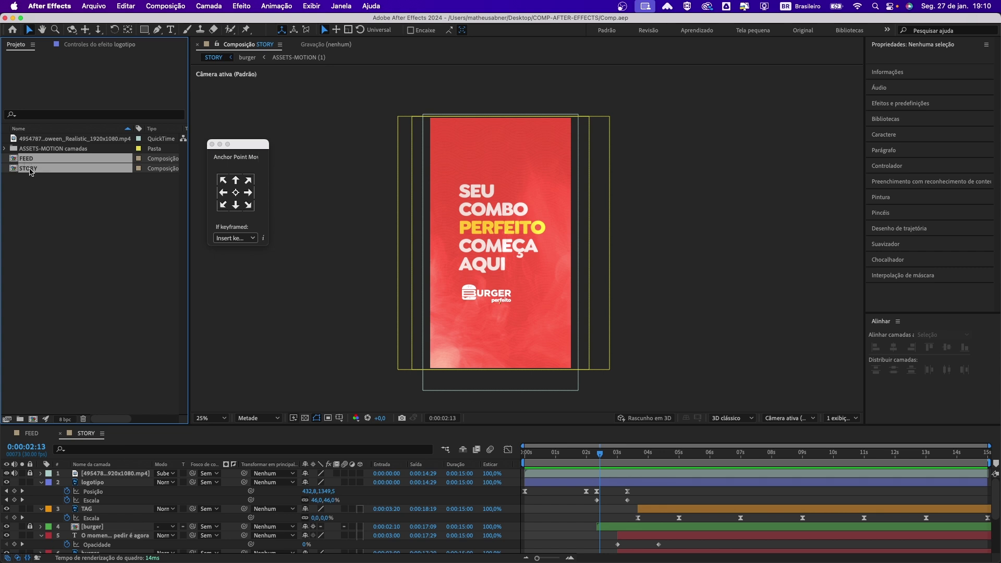
left_click(161, 8)
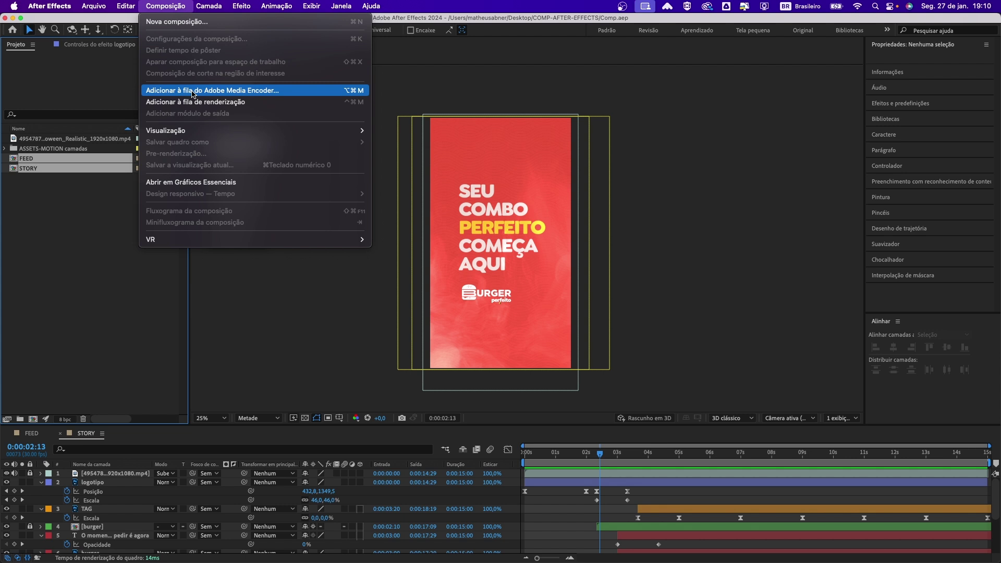
left_click(235, 95)
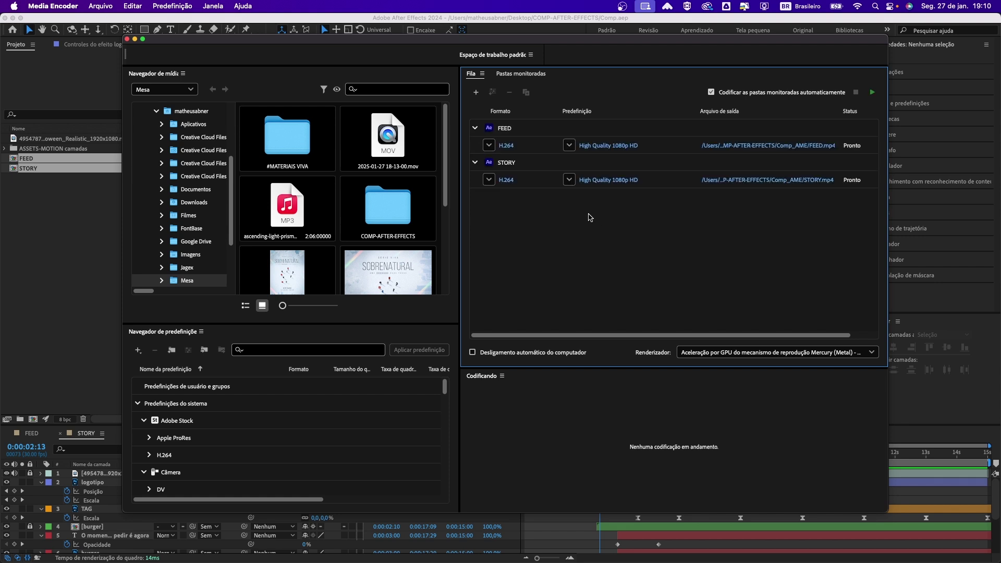
Set the output location of both FEED.mp4 and STORY.mp4 to the desktop folder (Mesa)
left_click(741, 148)
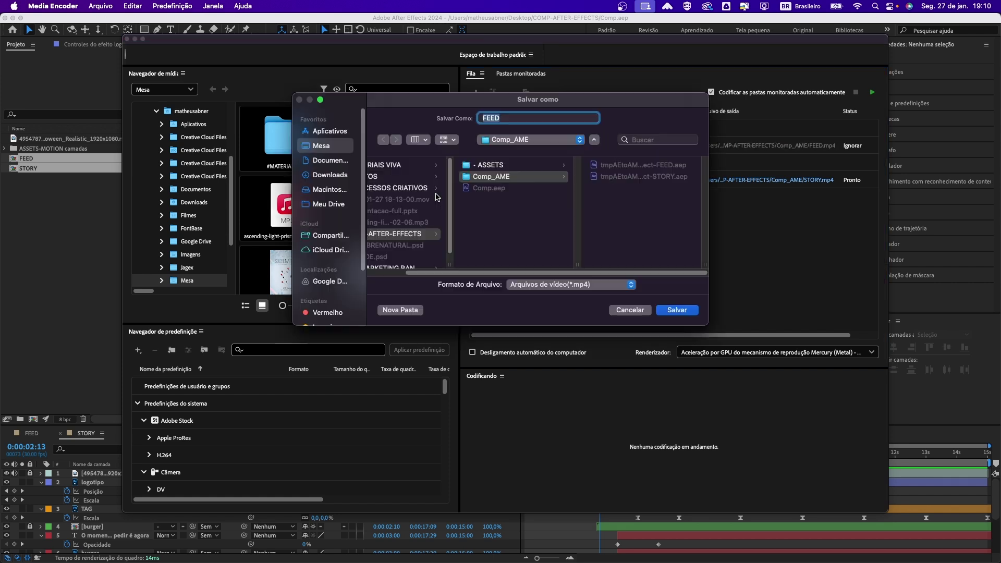
left_click(342, 151)
left_click(675, 310)
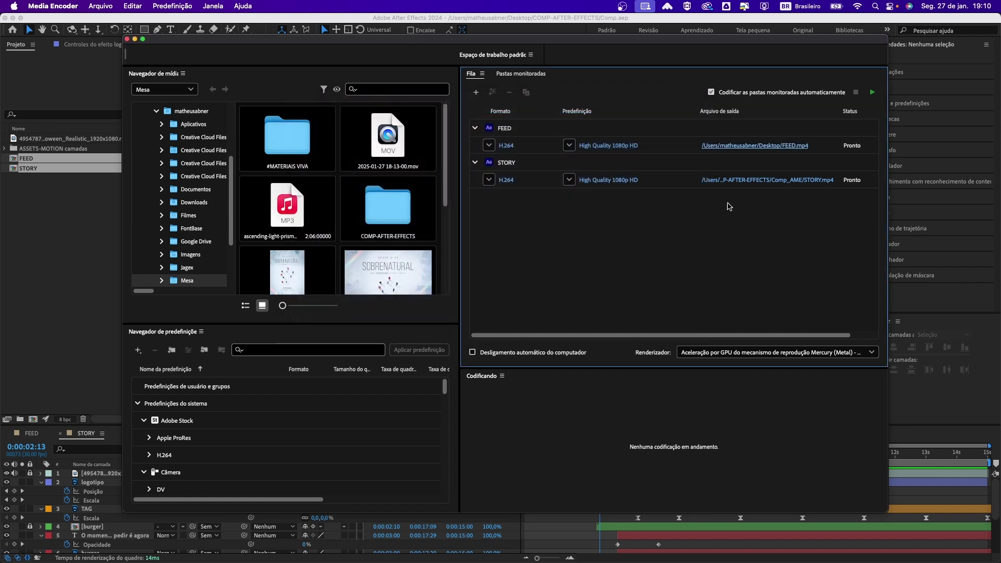
left_click(737, 180)
left_click(341, 151)
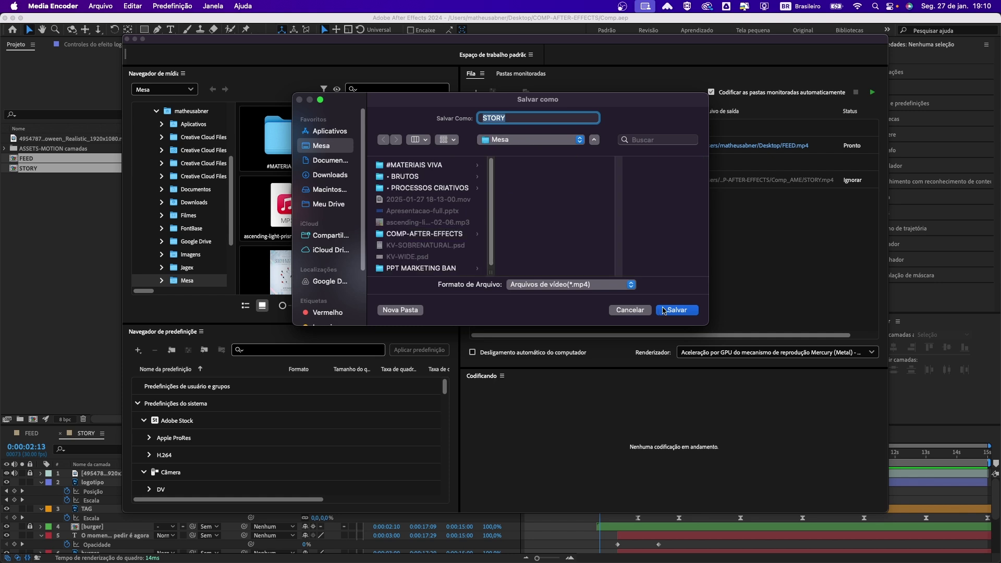
left_click(667, 310)
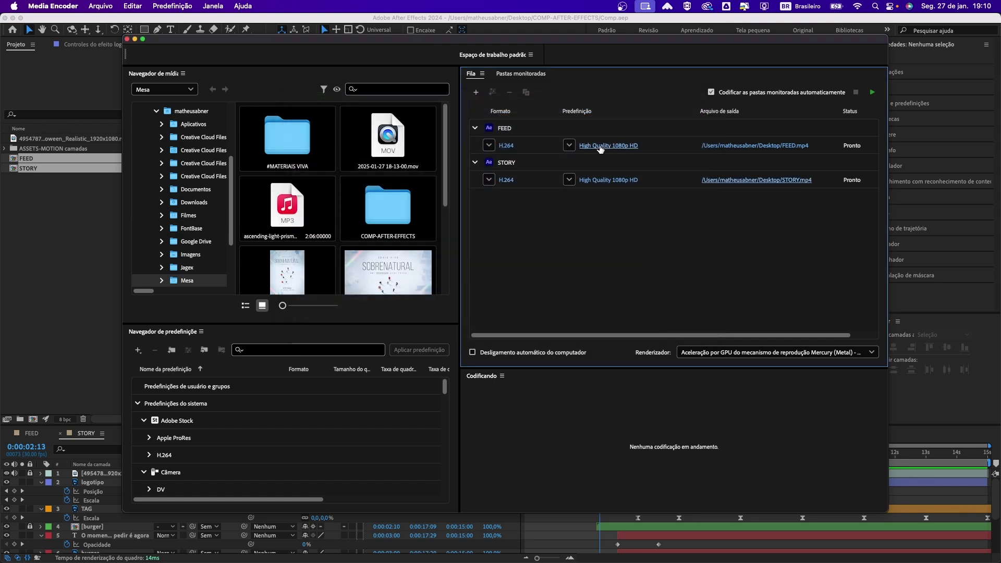
Keep H.264 as FEED's format and match the video settings of both queued outputs to their source
left_click(489, 146)
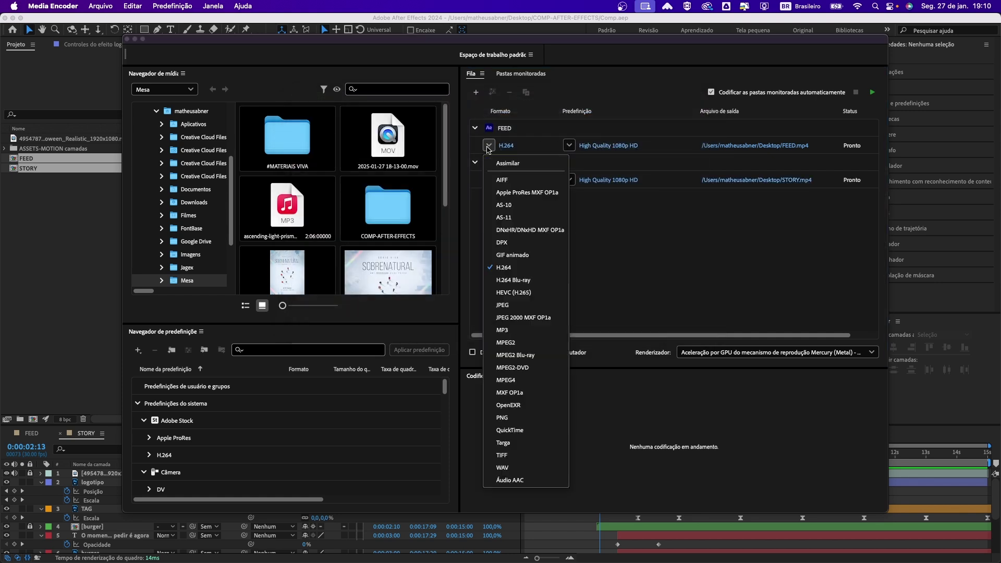
left_click(514, 271)
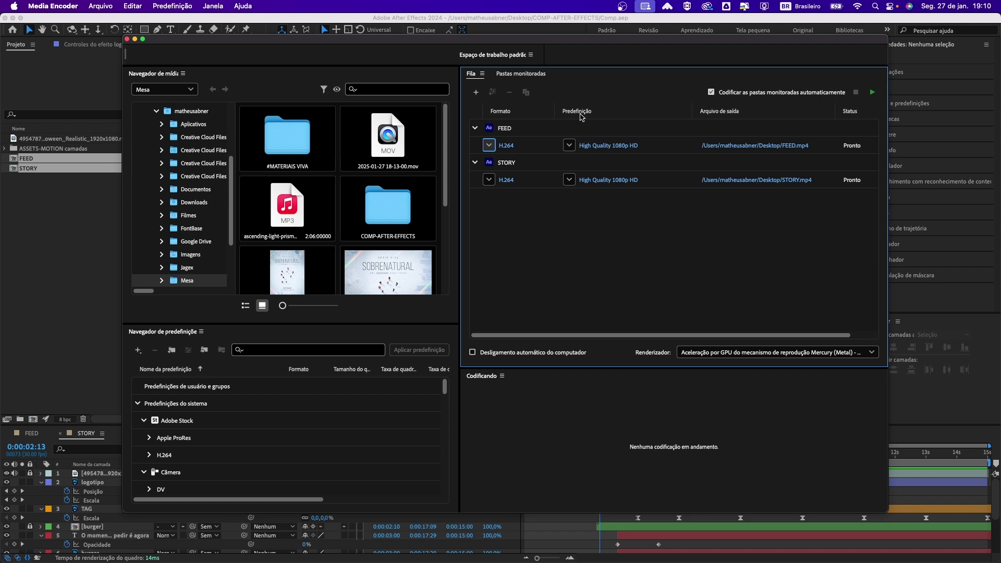
left_click(650, 151)
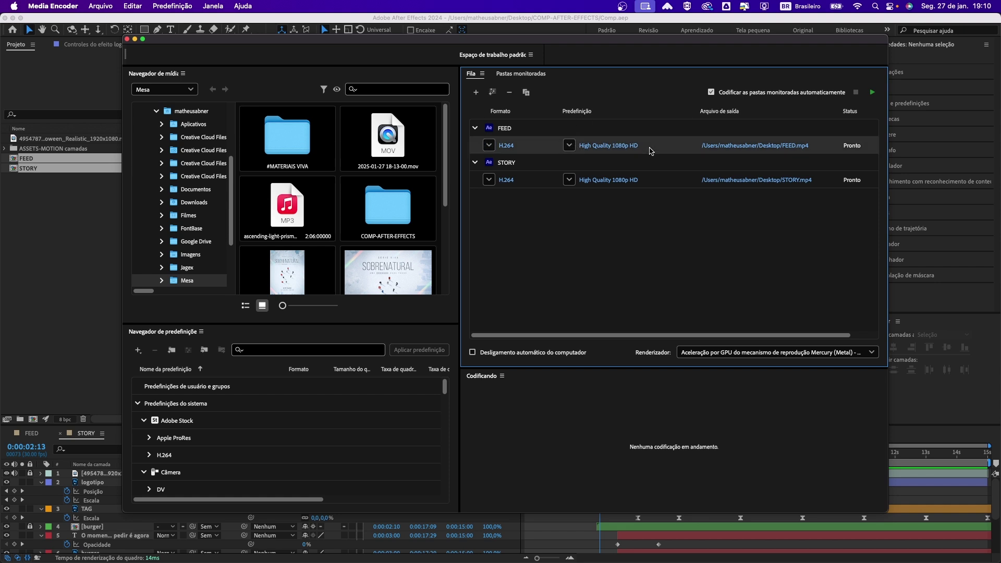
left_click(650, 183, "shift")
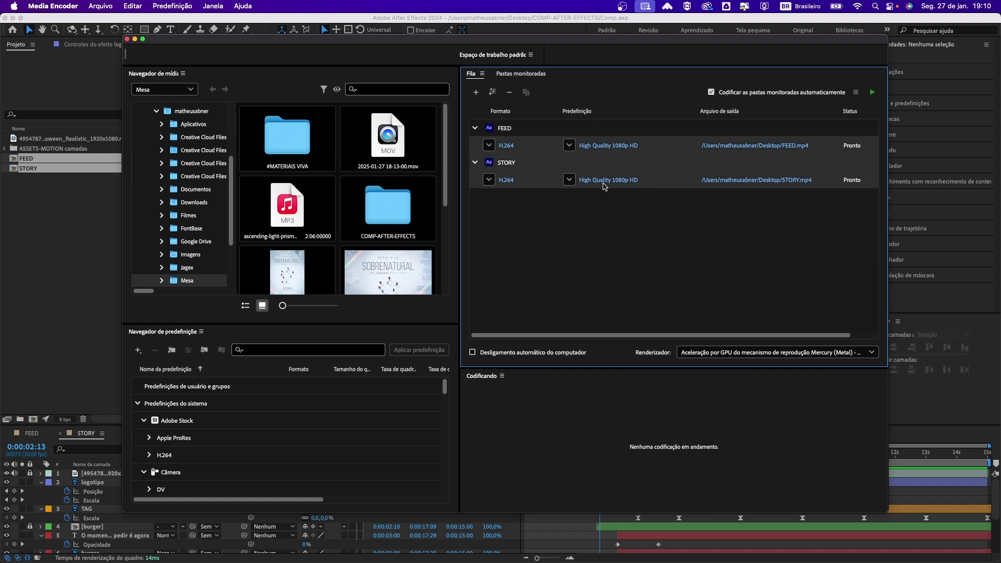
left_click(602, 146)
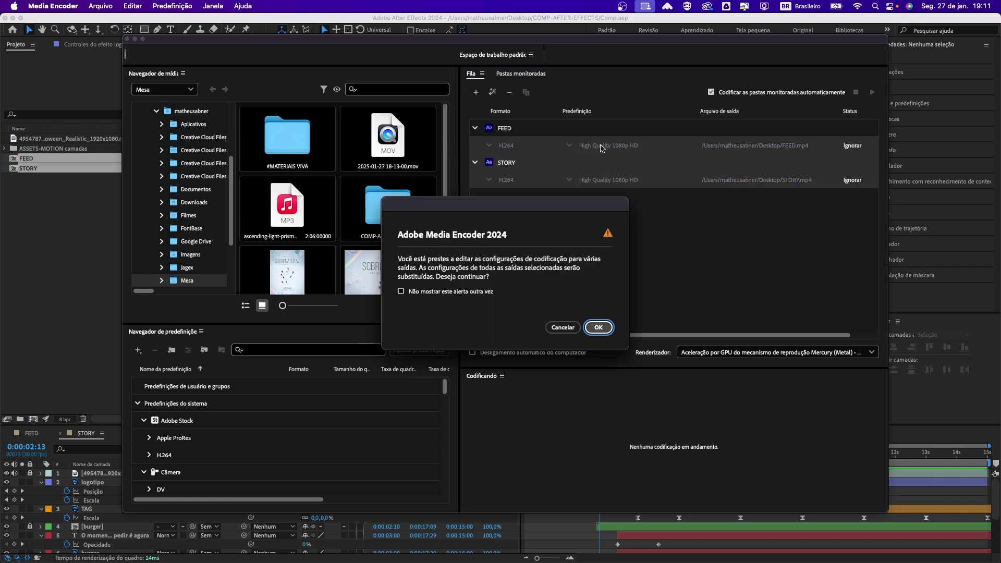
left_click(598, 327)
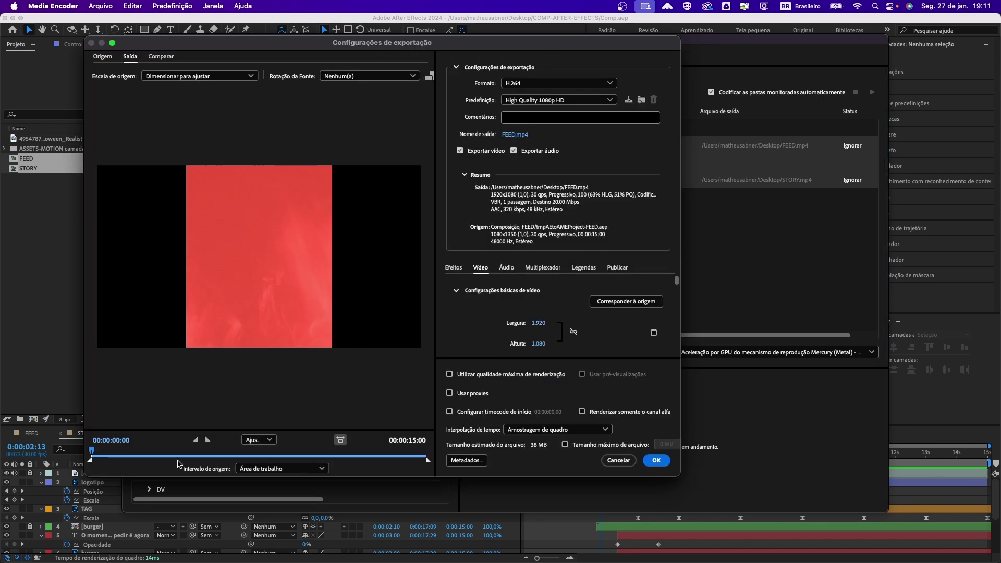
left_click_drag(92, 452, 321, 456)
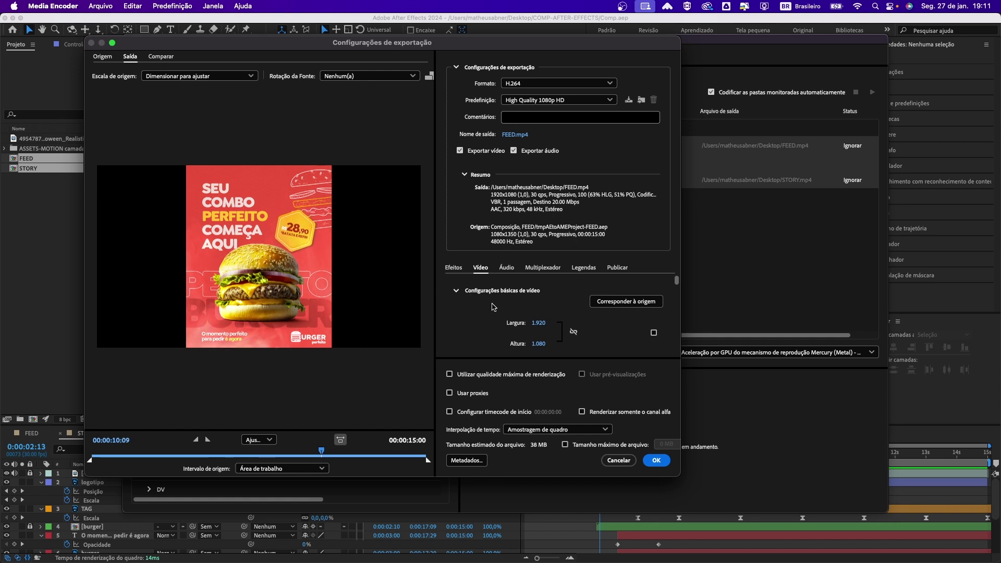
left_click(608, 308)
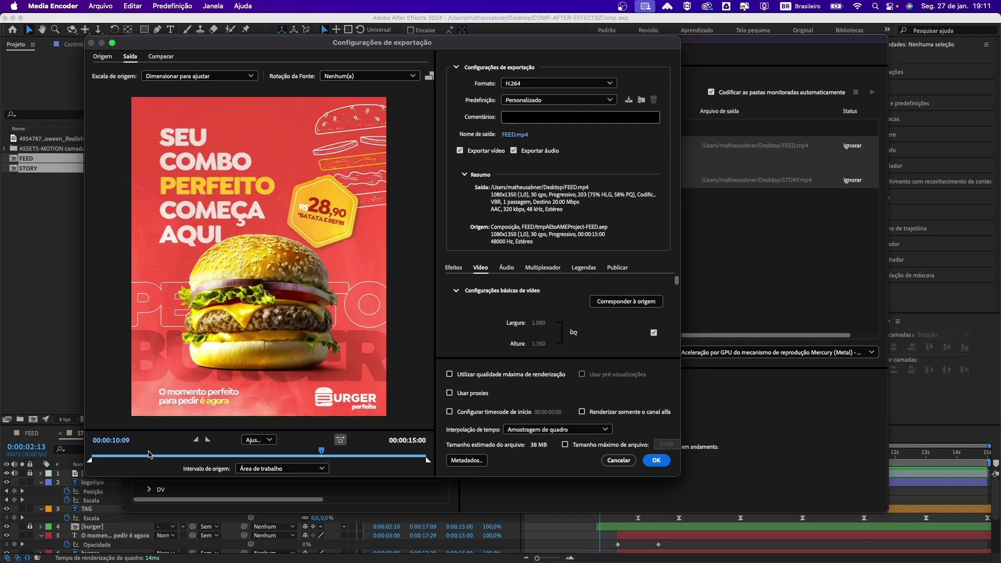
left_click(656, 461)
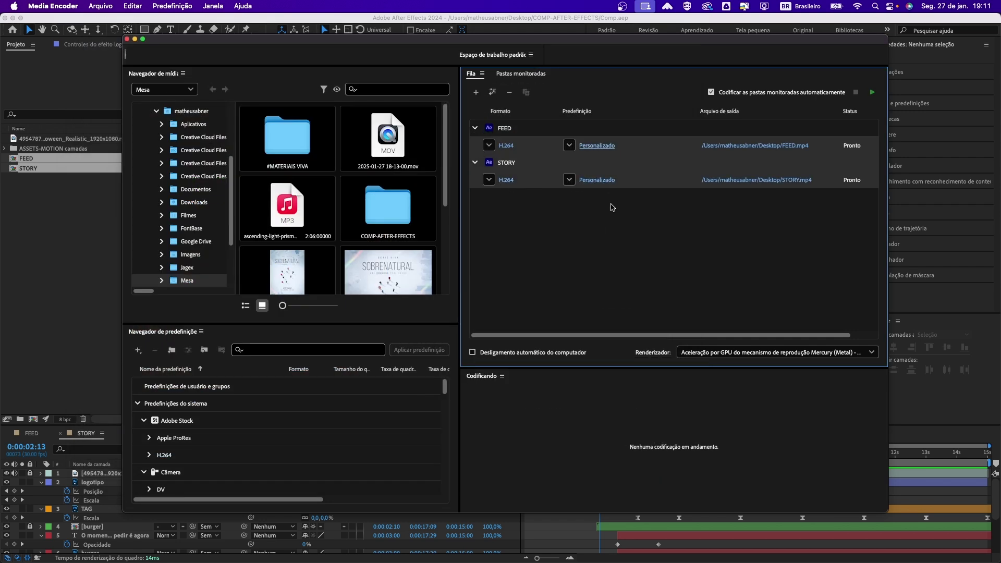
Start encoding the queued FEED and STORY outputs
left_click(625, 240)
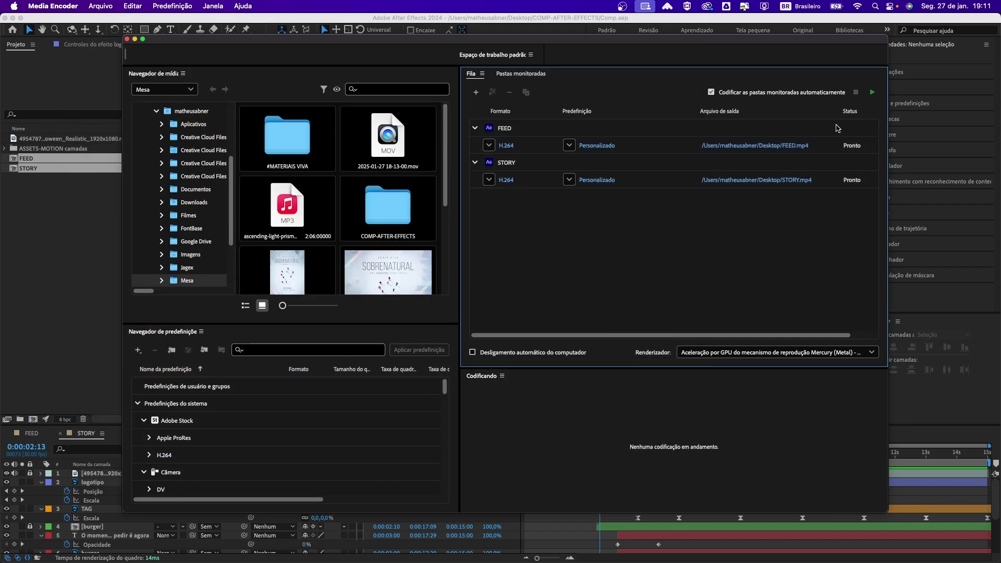
left_click(872, 92)
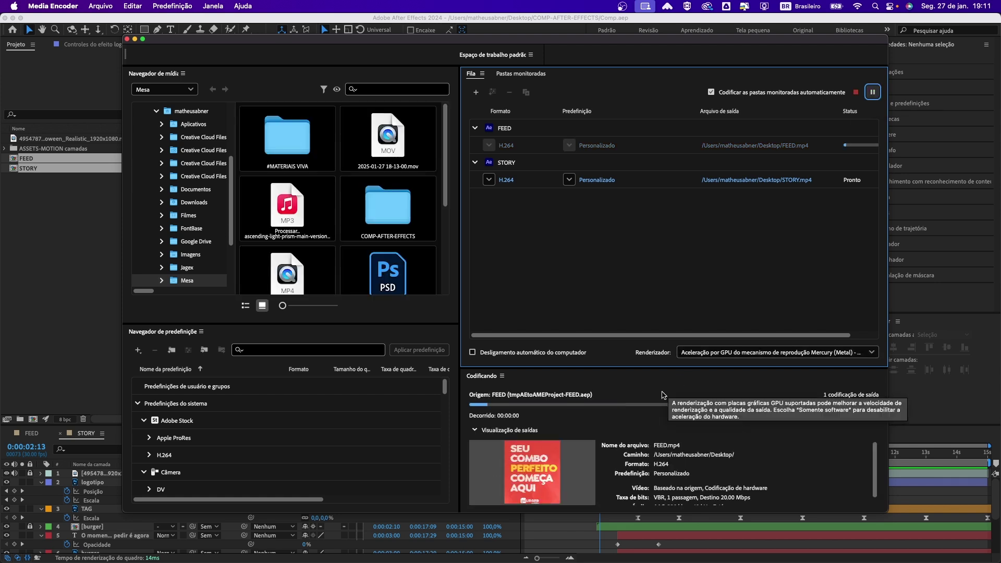
scroll(755, 268, "right", 2)
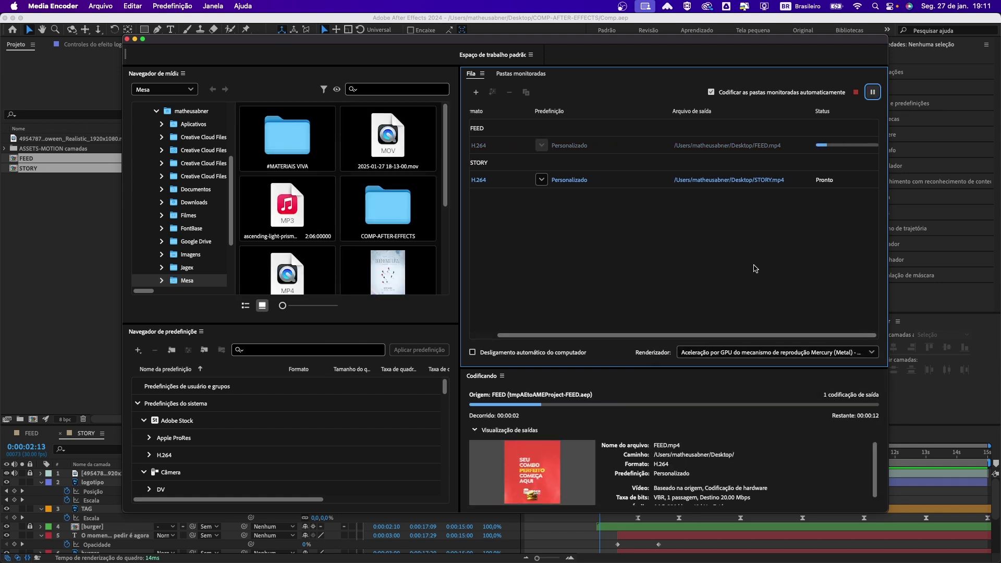